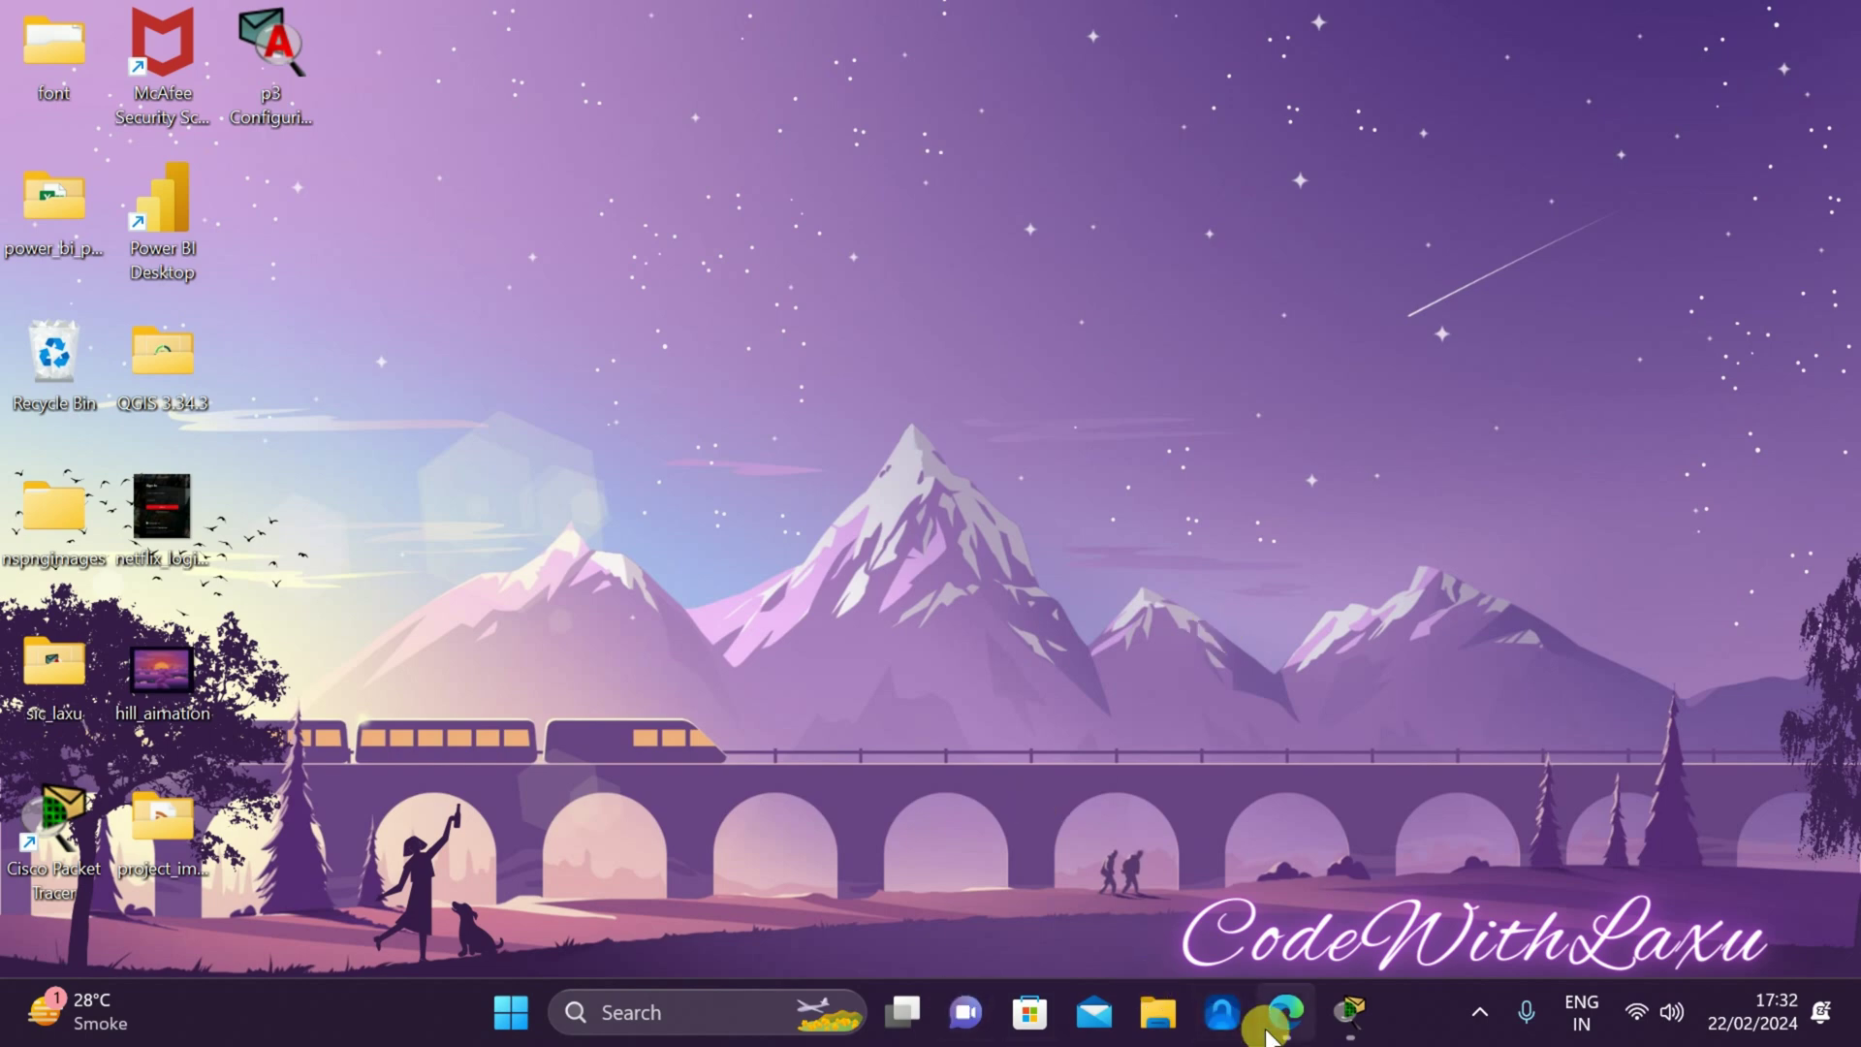
Review the AAA practical in tybscit-sem-vi-syllabus.pdf and Parts 3 and 4 of SCManual.pdf in the browser.
mouse_move(1275, 1011)
left_click(1243, 917)
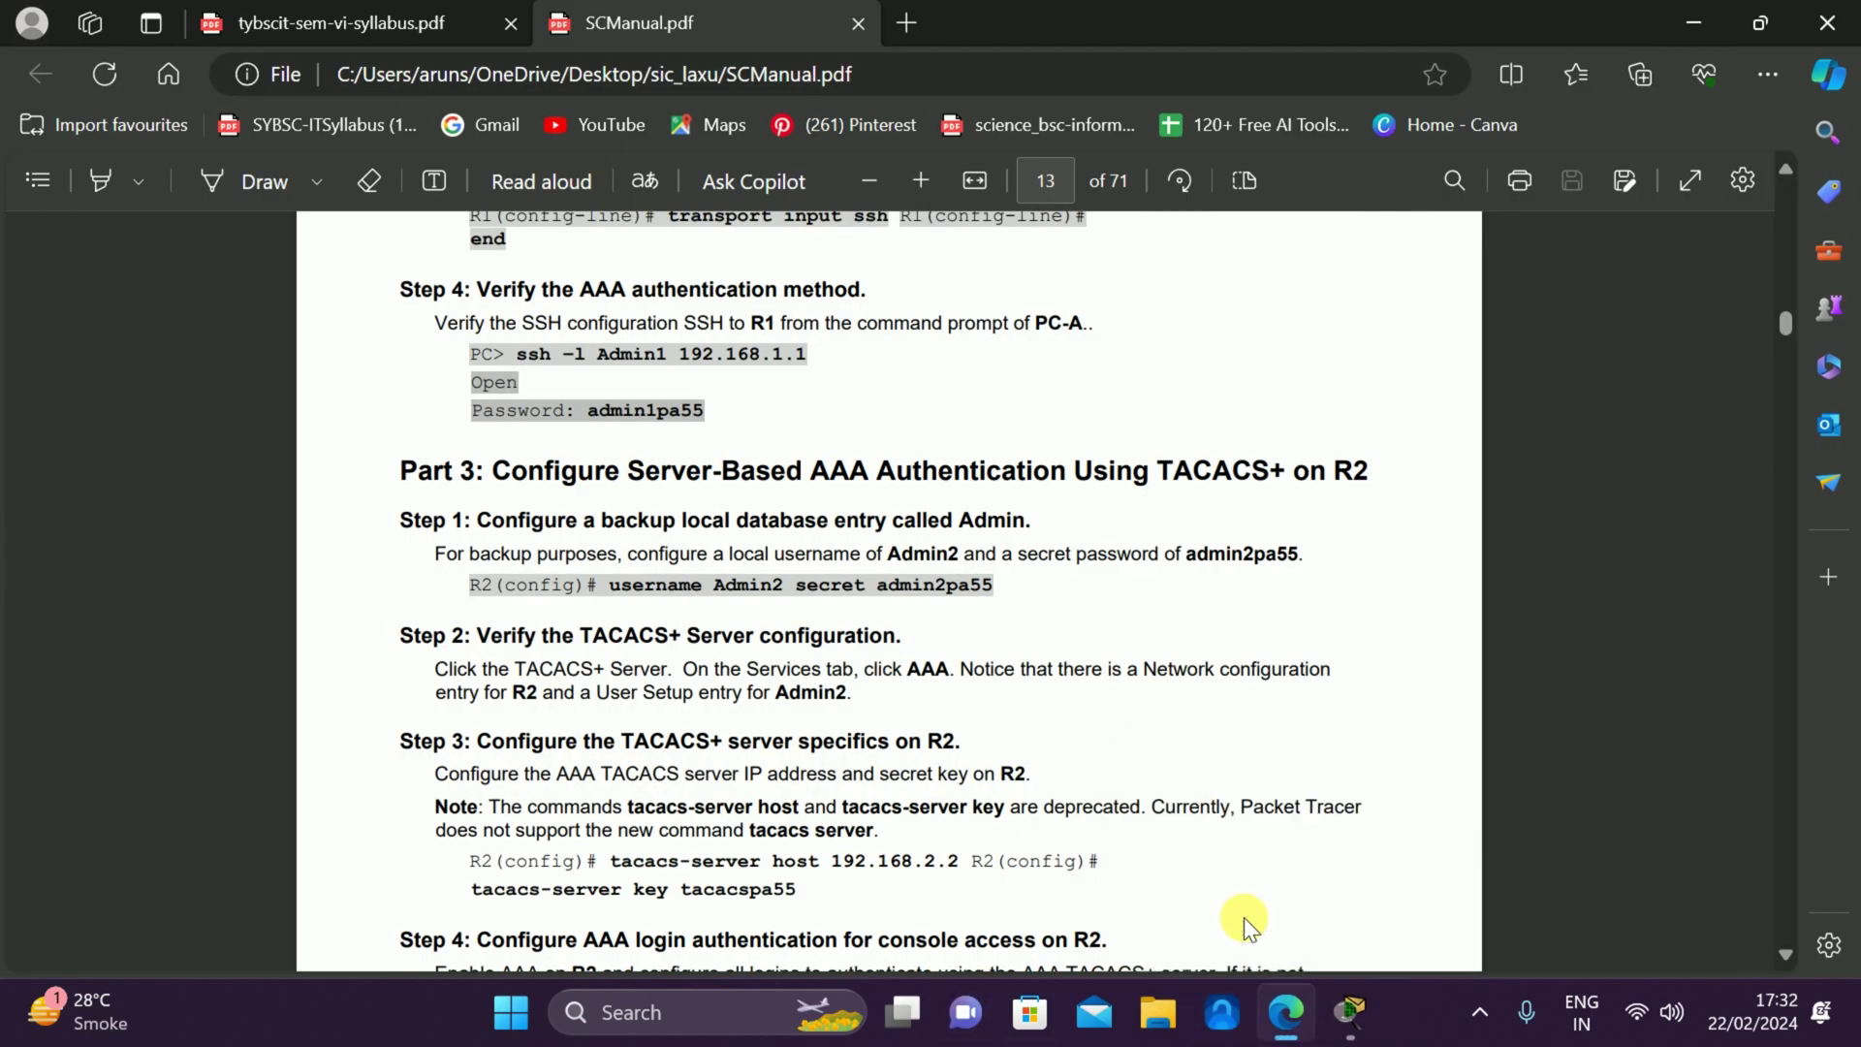
left_click(324, 21)
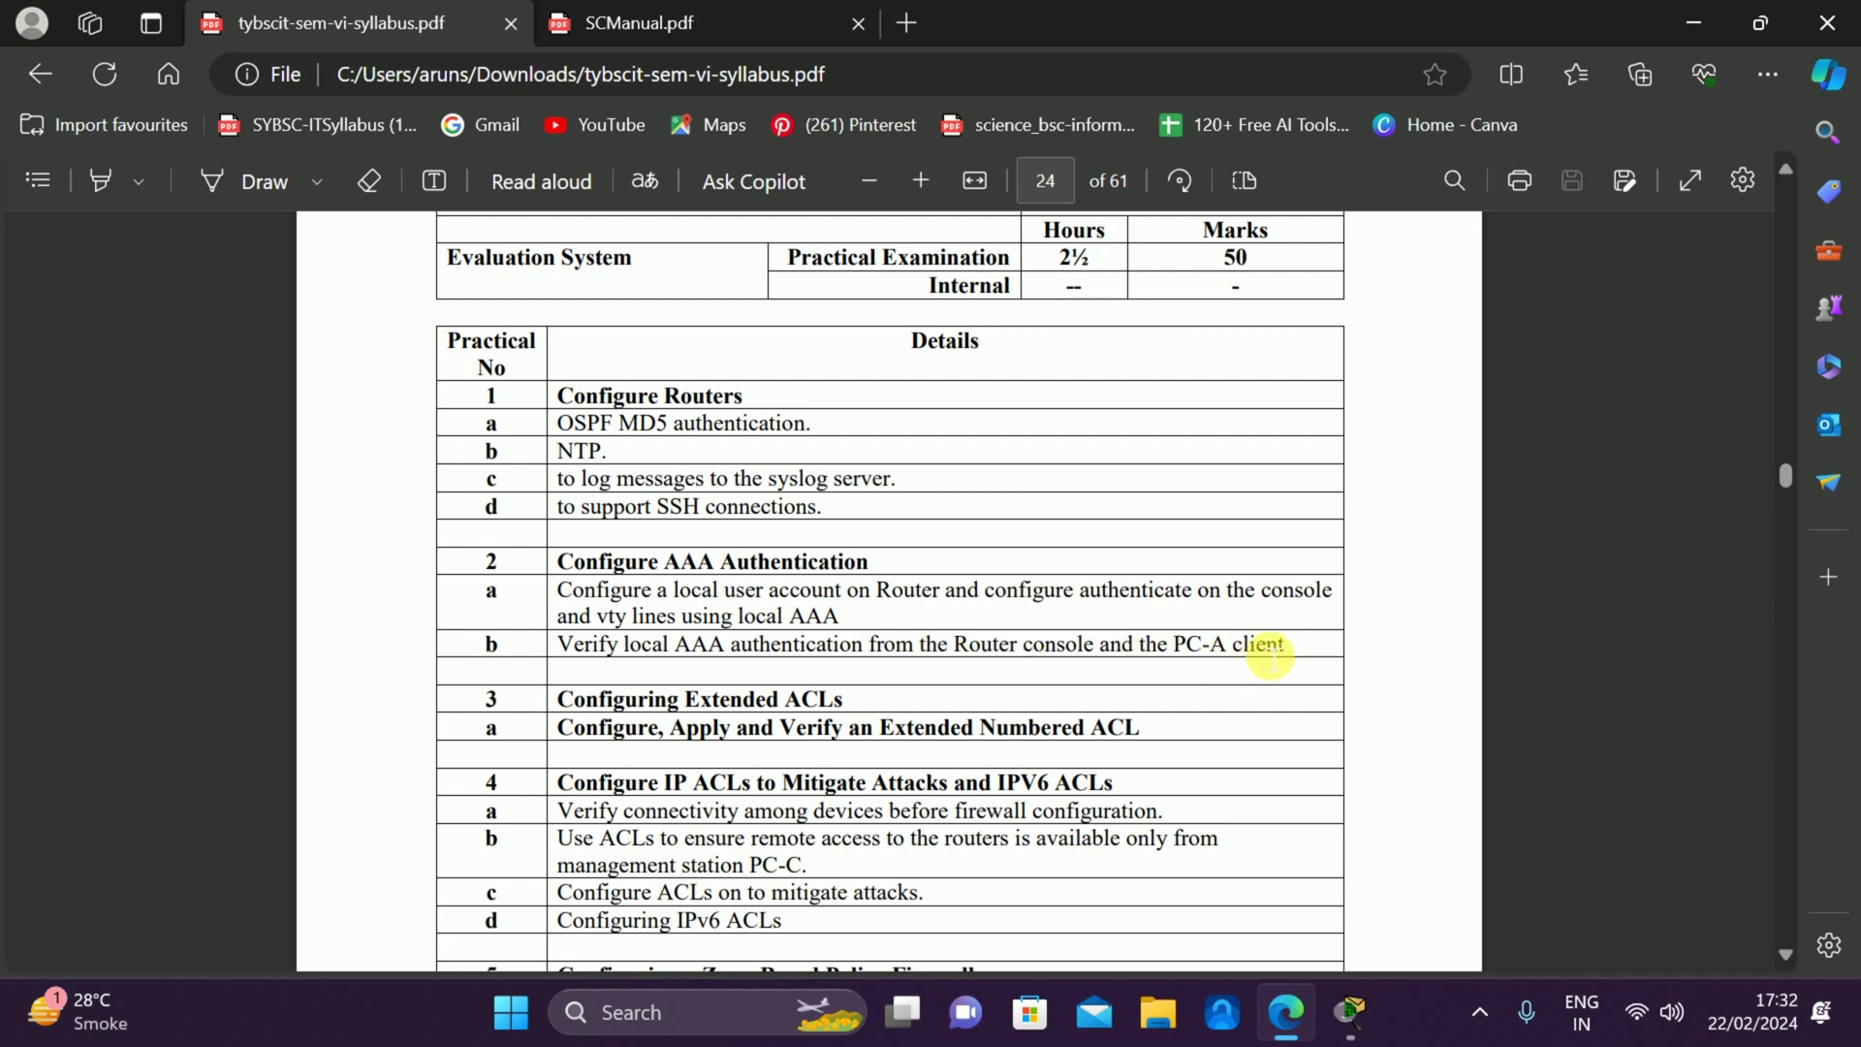
left_click(771, 18)
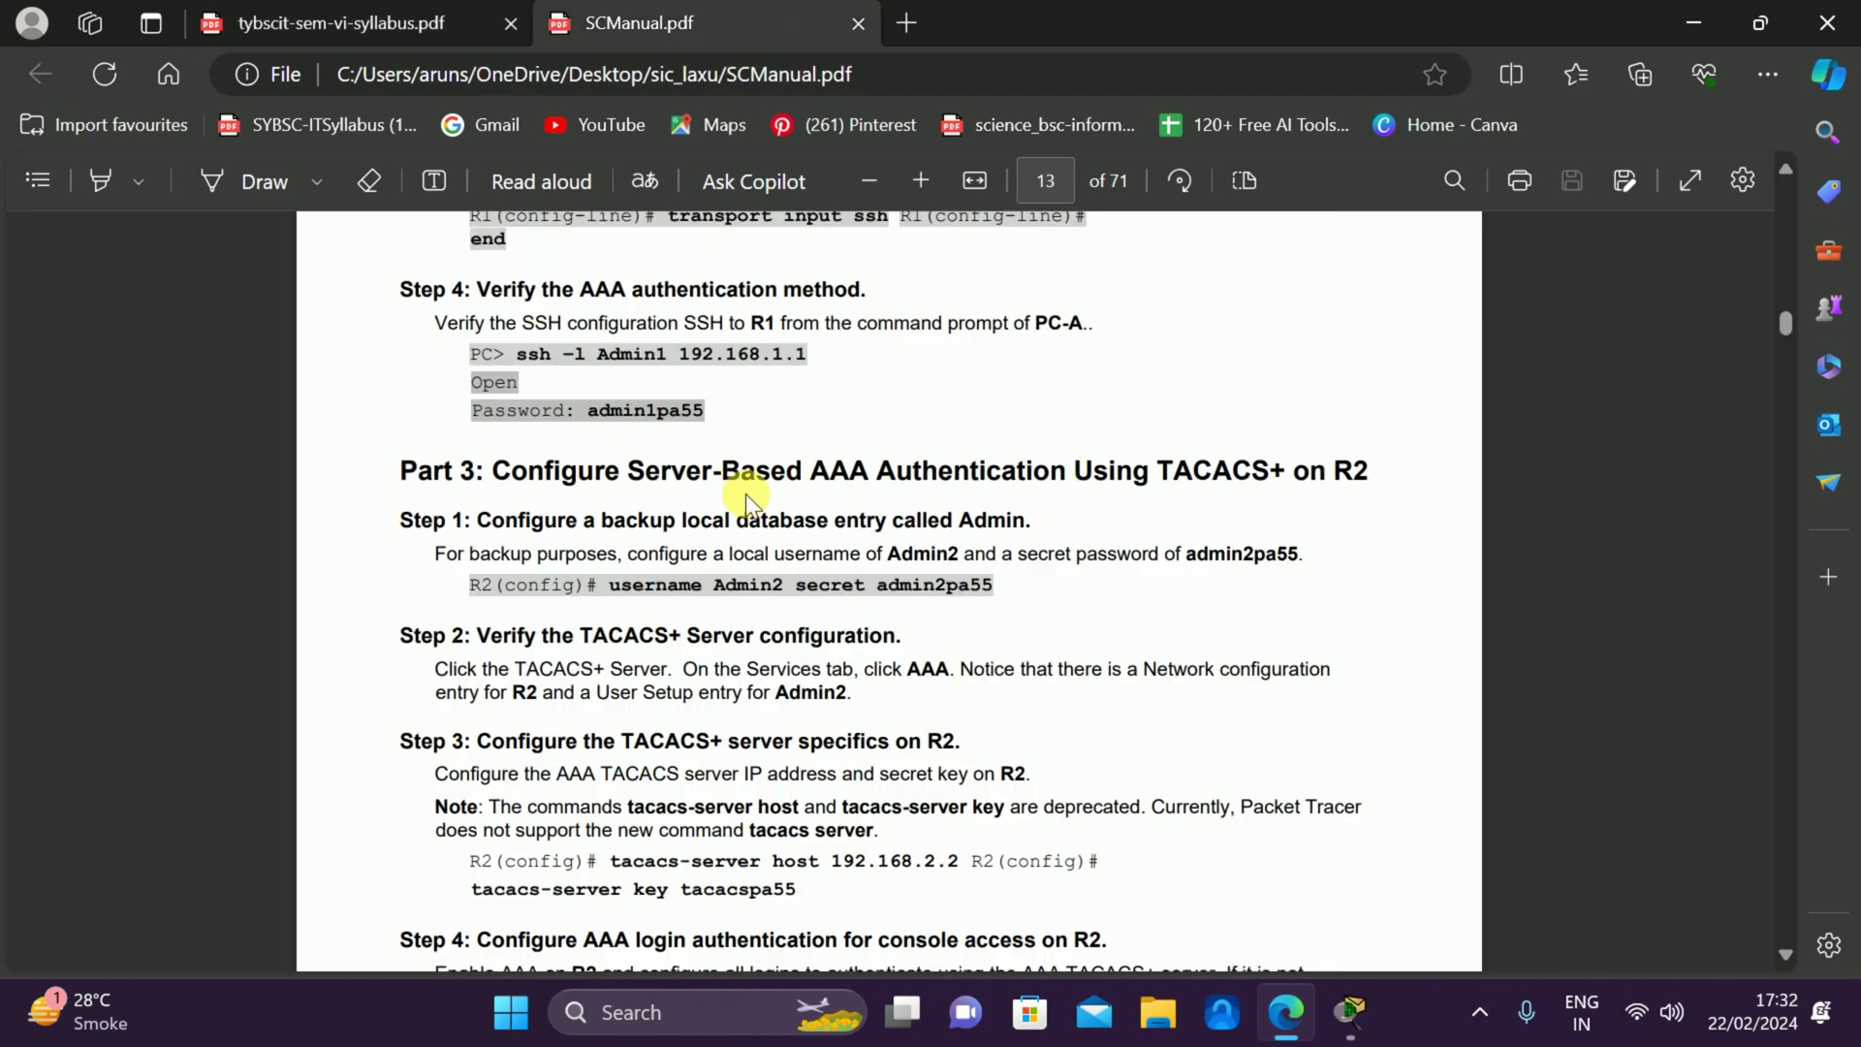
scroll(747, 493, "up", 2)
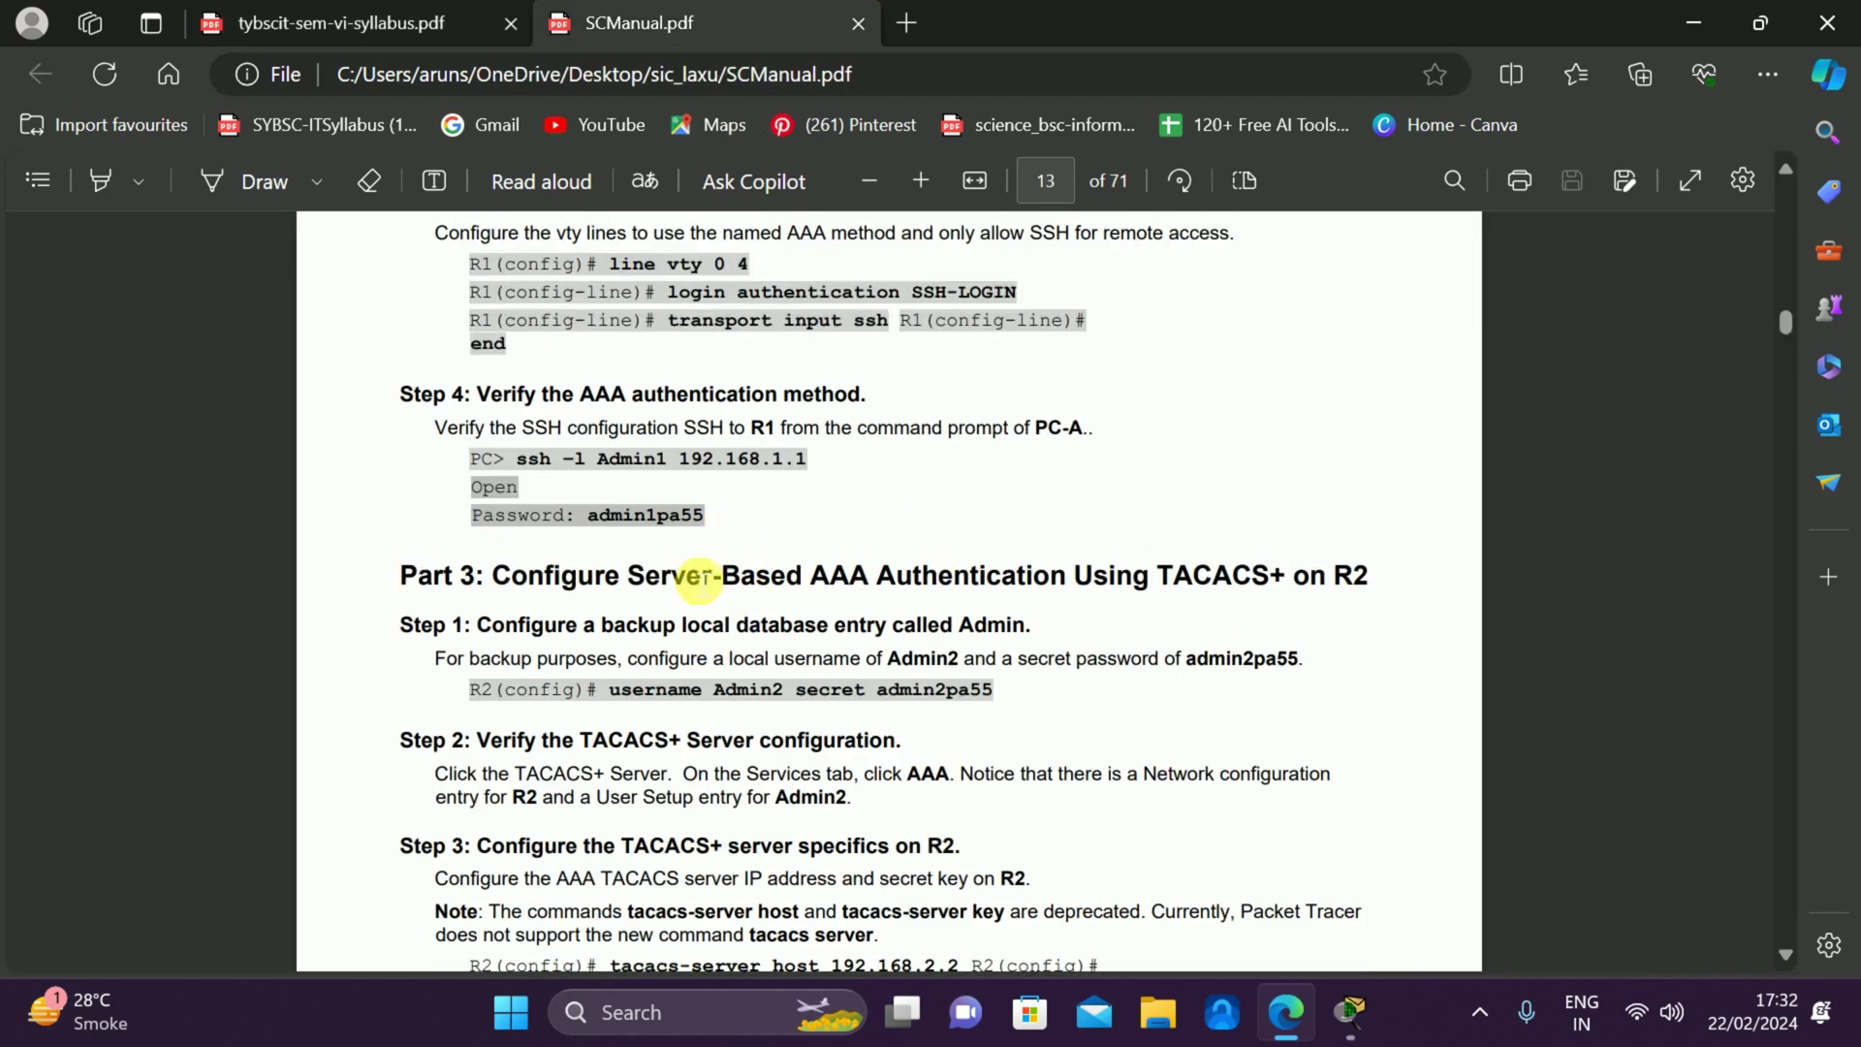
scroll(700, 579, "down", 15)
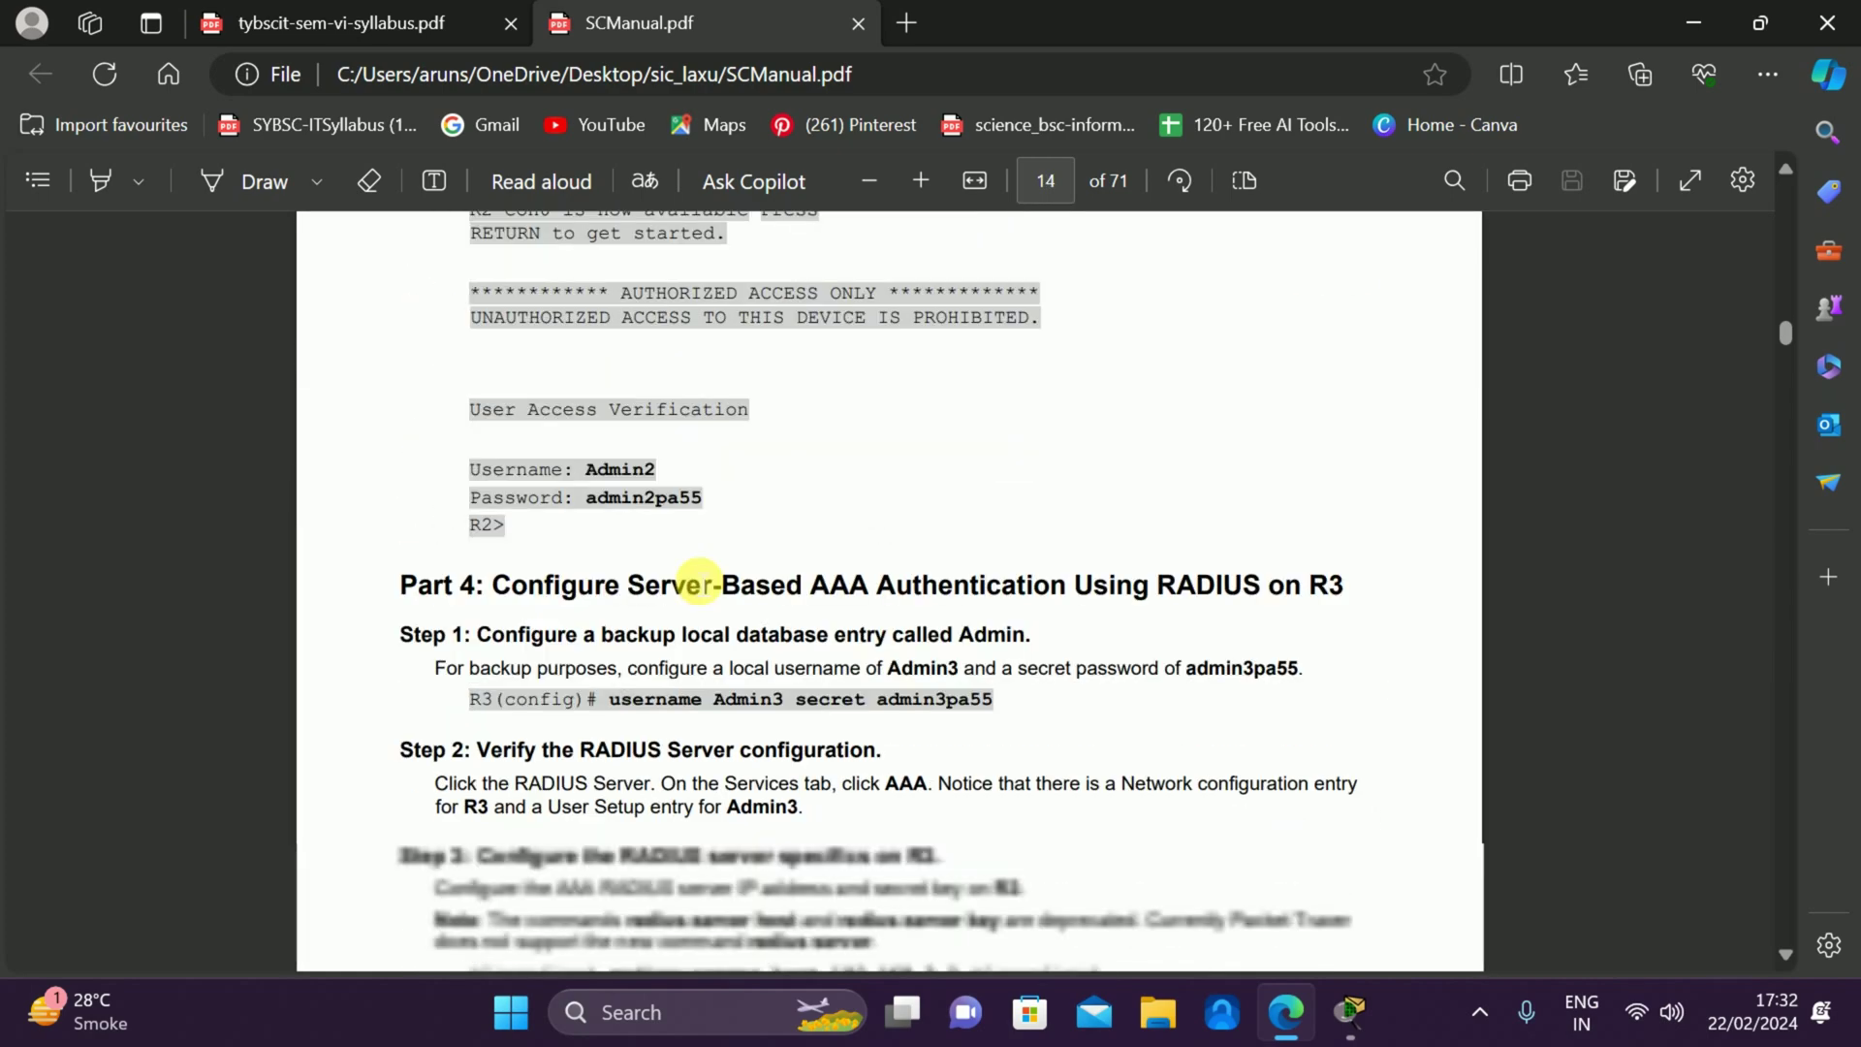
scroll(700, 581, "down", 8)
scroll(700, 582, "up", 20)
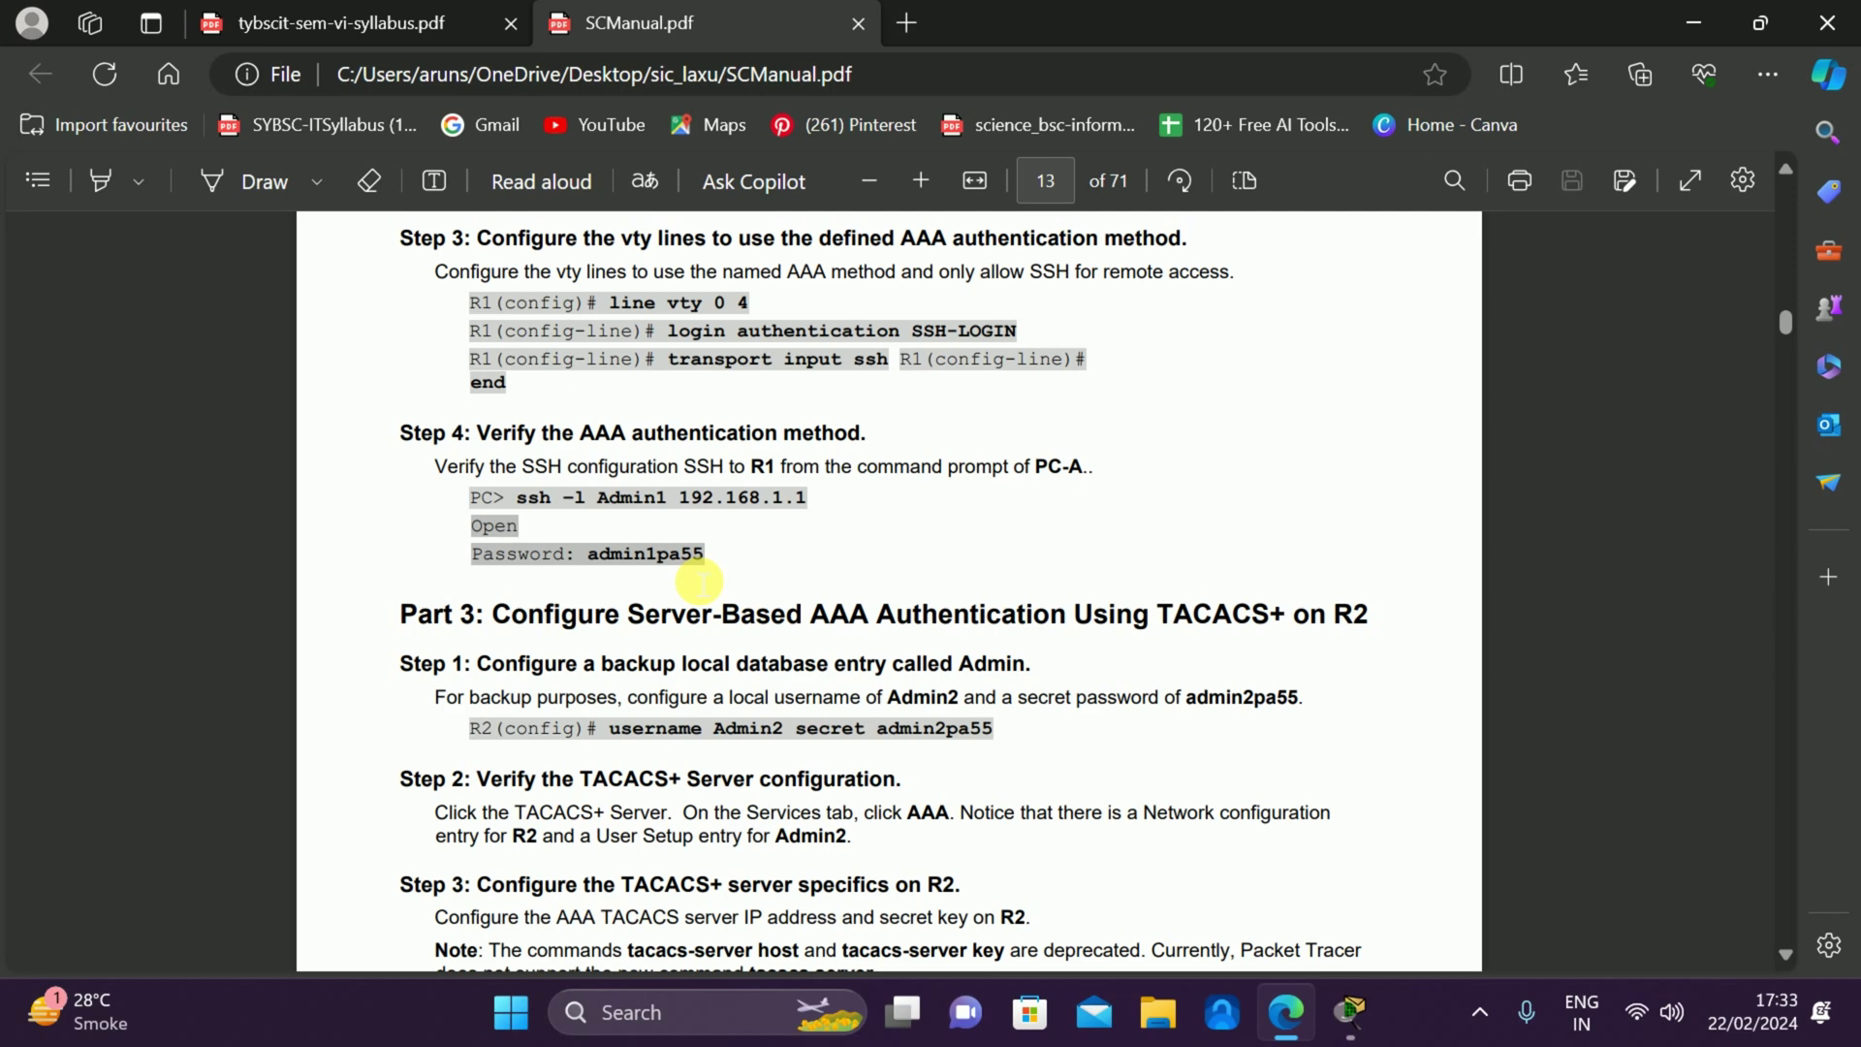
scroll(700, 581, "down", 2)
scroll(702, 580, "down", 1)
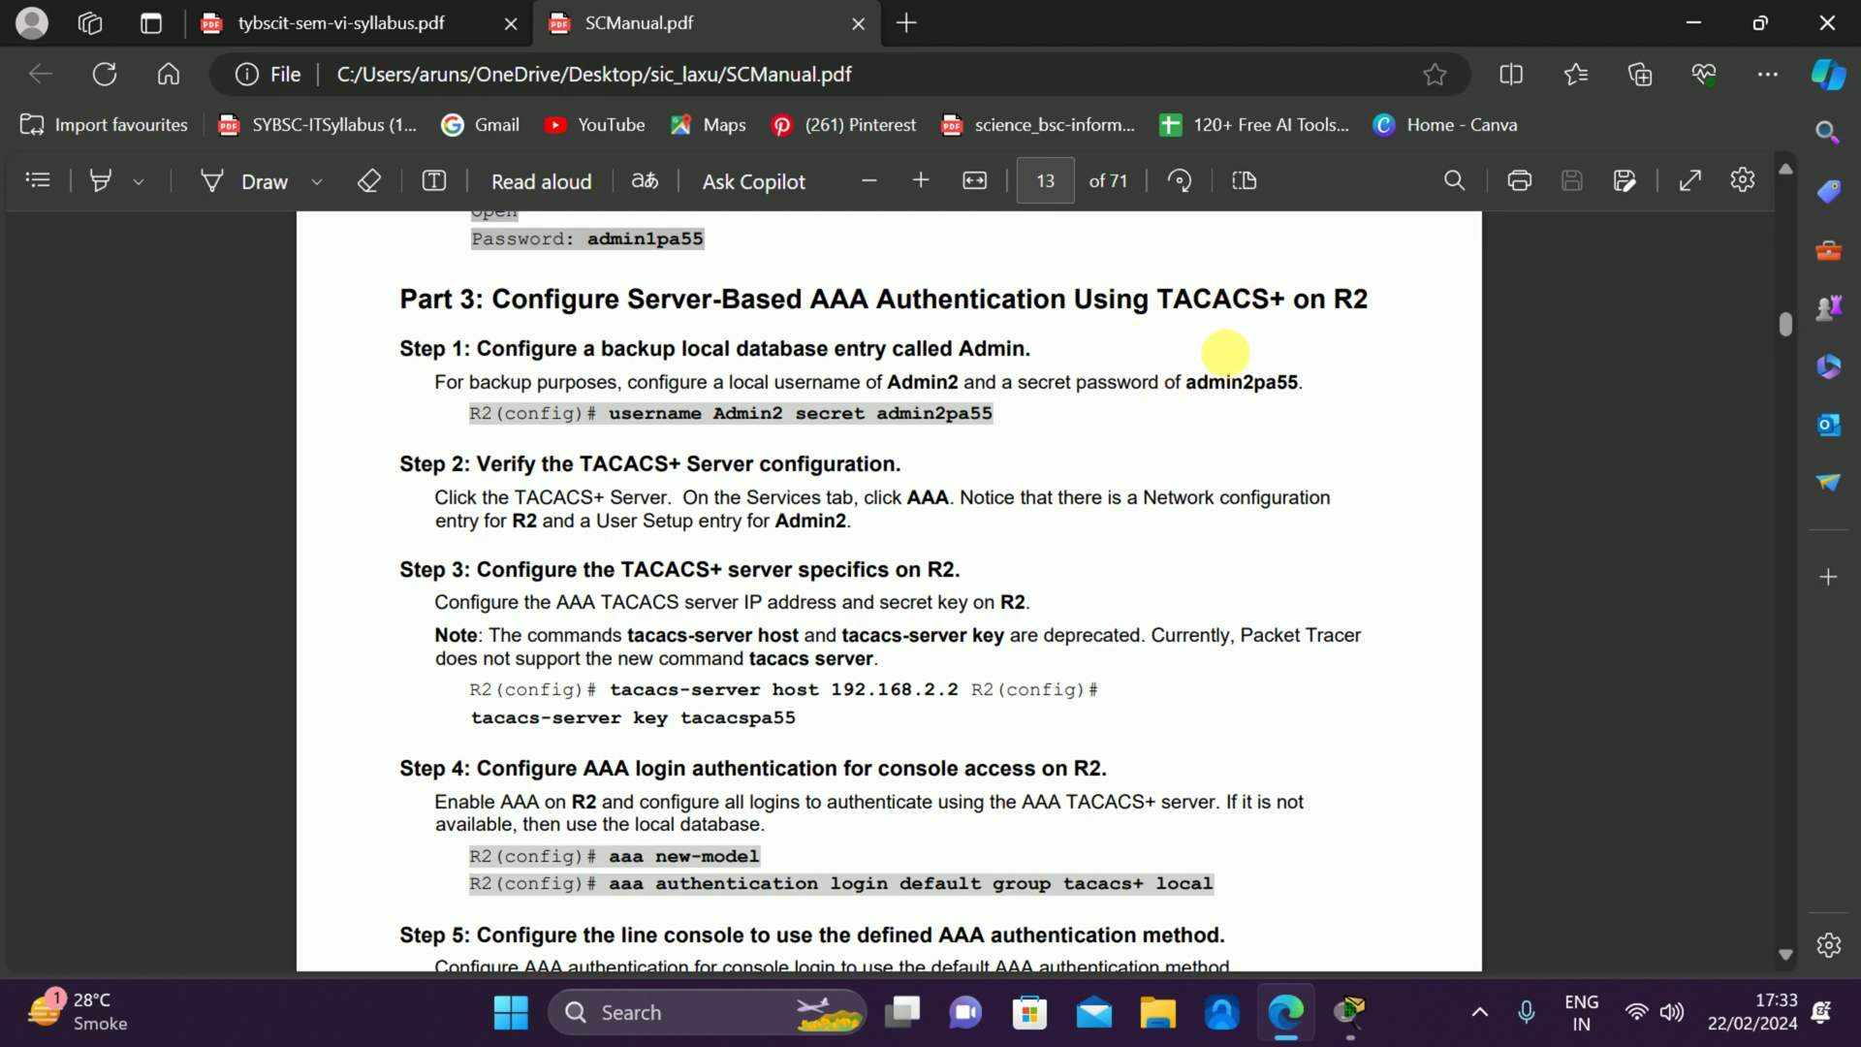
Switch to Cisco Packet Tracer and compare the network topology with the manual's Part 3 on TACACS+ authentication for R2.
left_click(1683, 26)
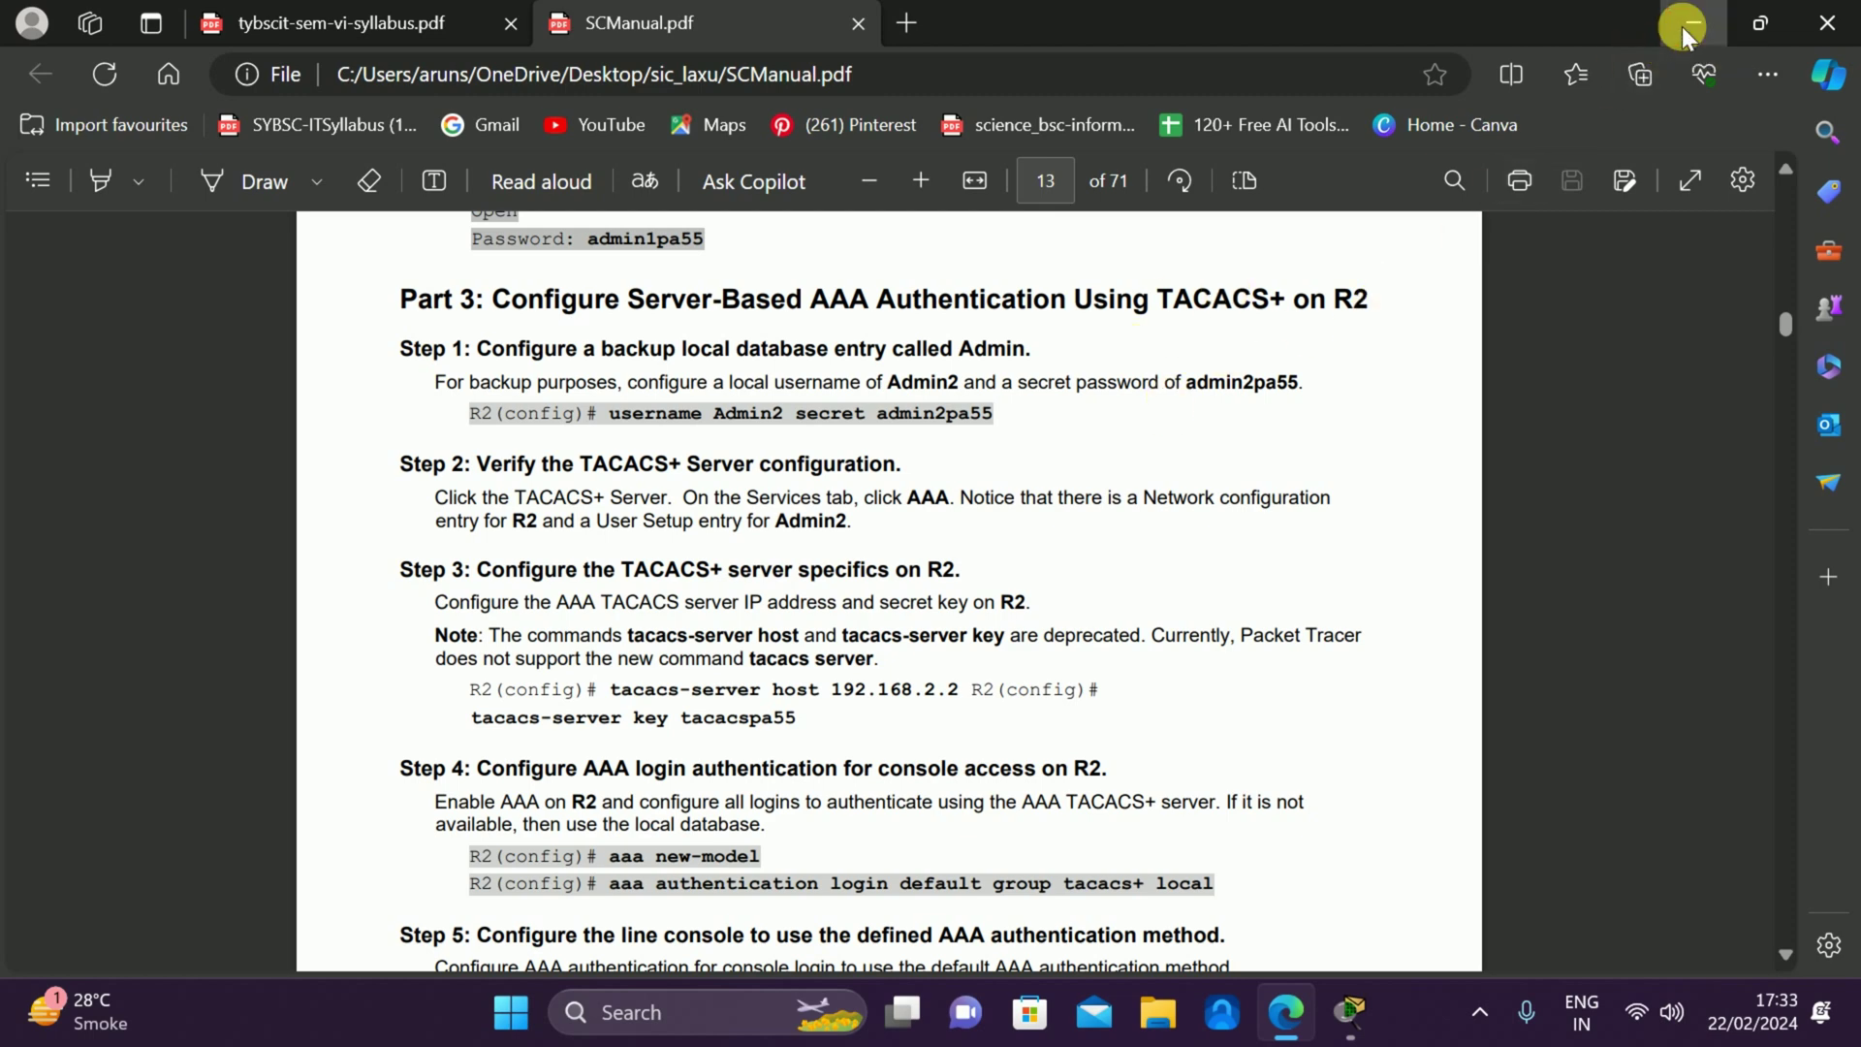
mouse_move(1367, 1016)
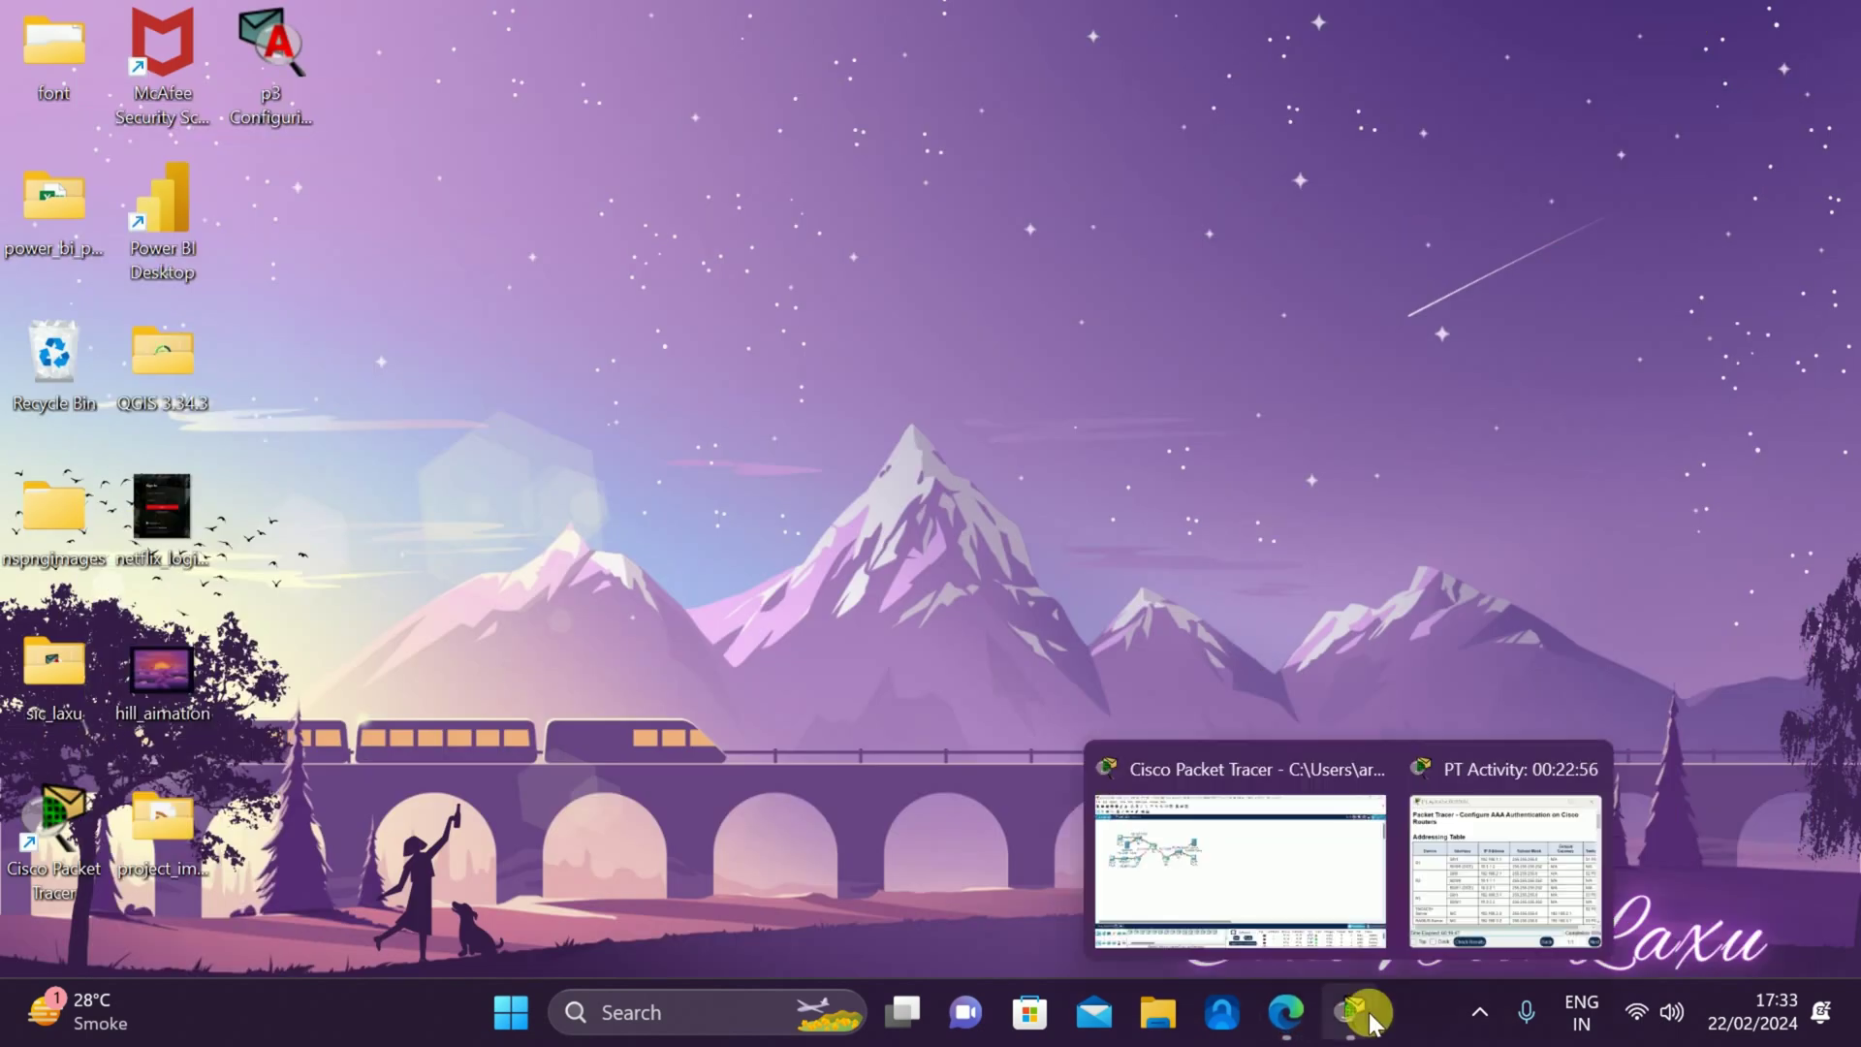
left_click(1234, 855)
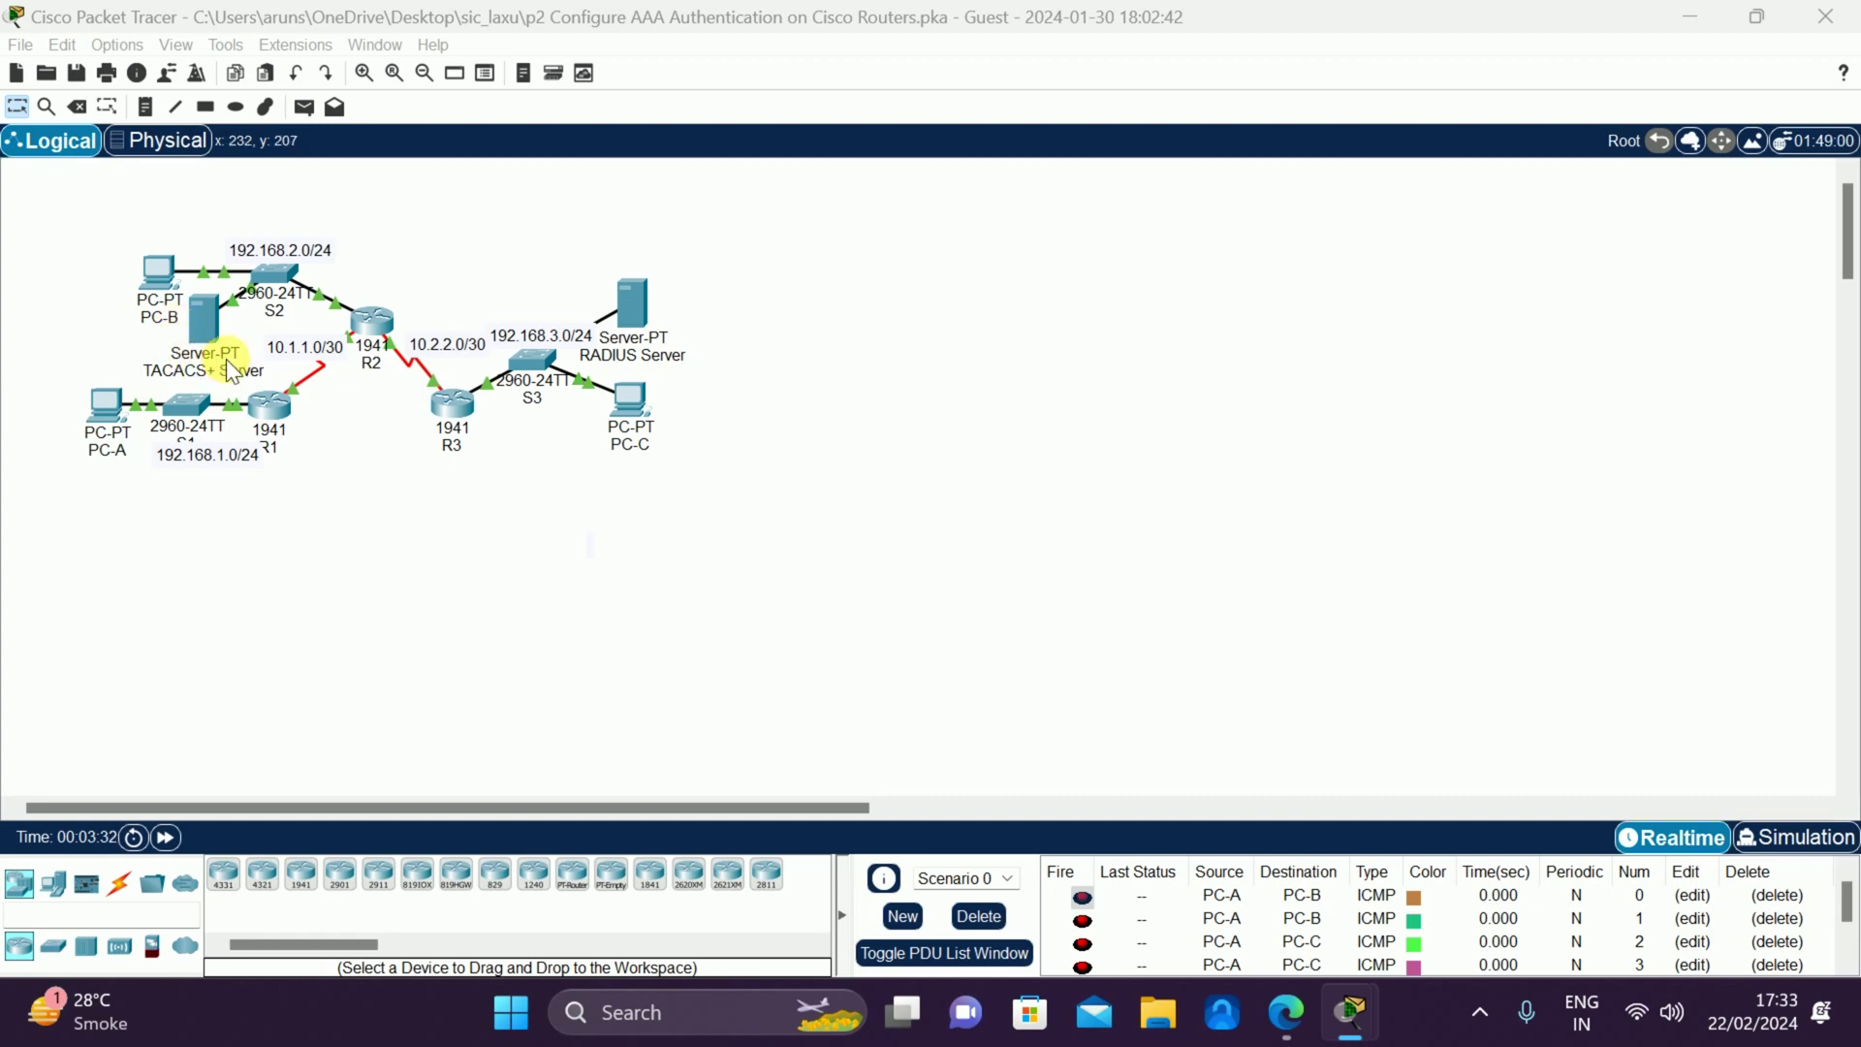
key("alt+Tab")
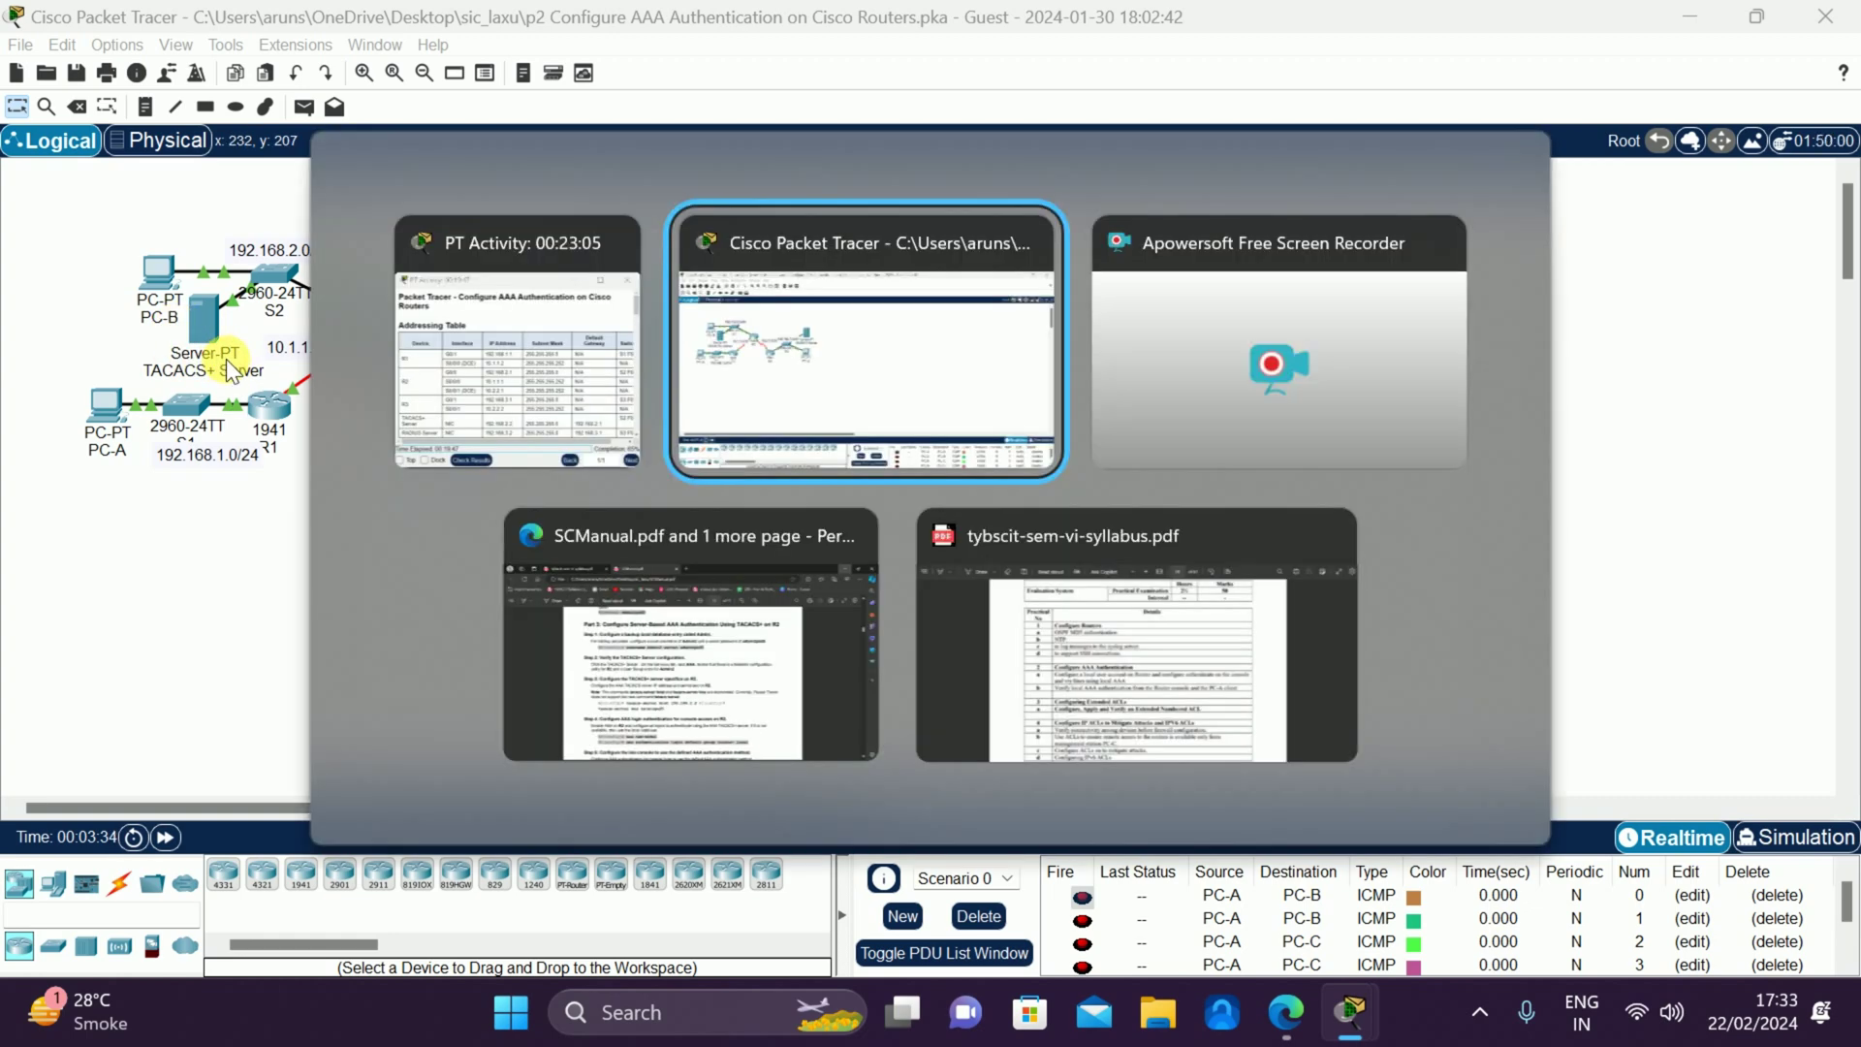
key("alt+Tab")
key("alt+Tab")
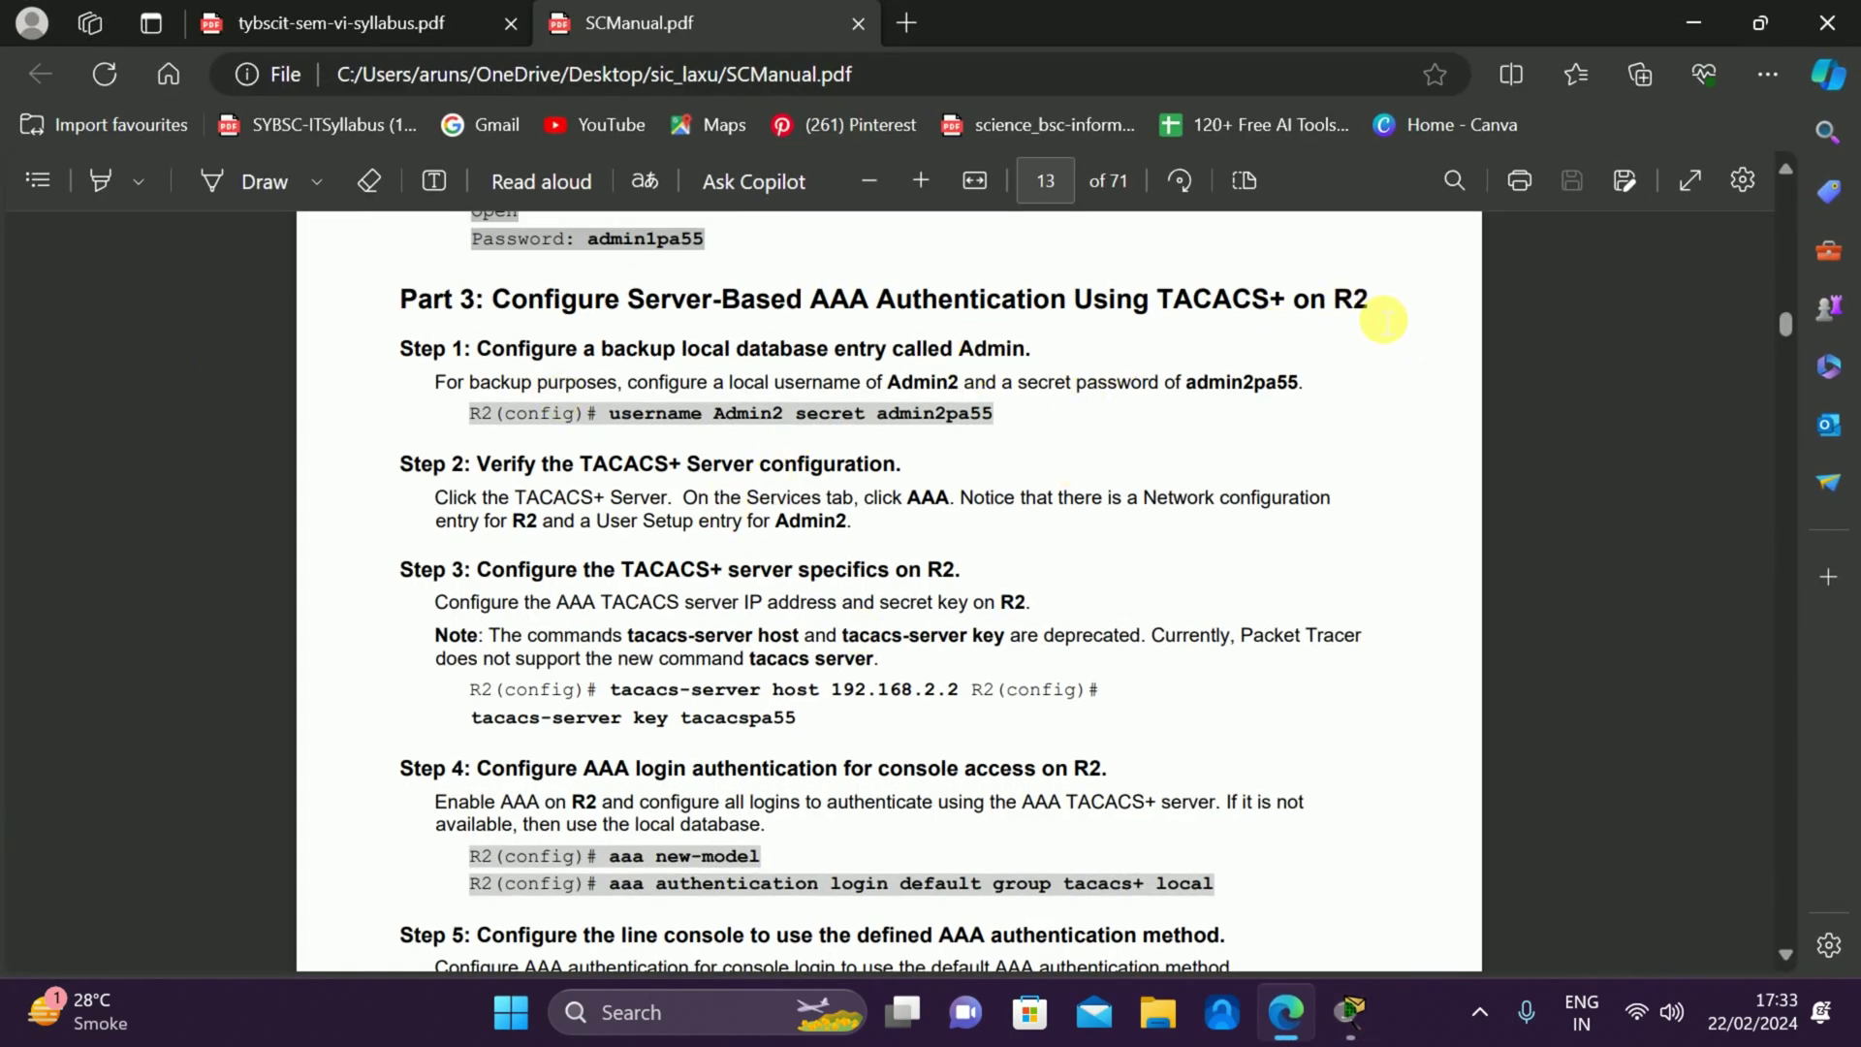
key("alt+Tab")
key("alt+Tab")
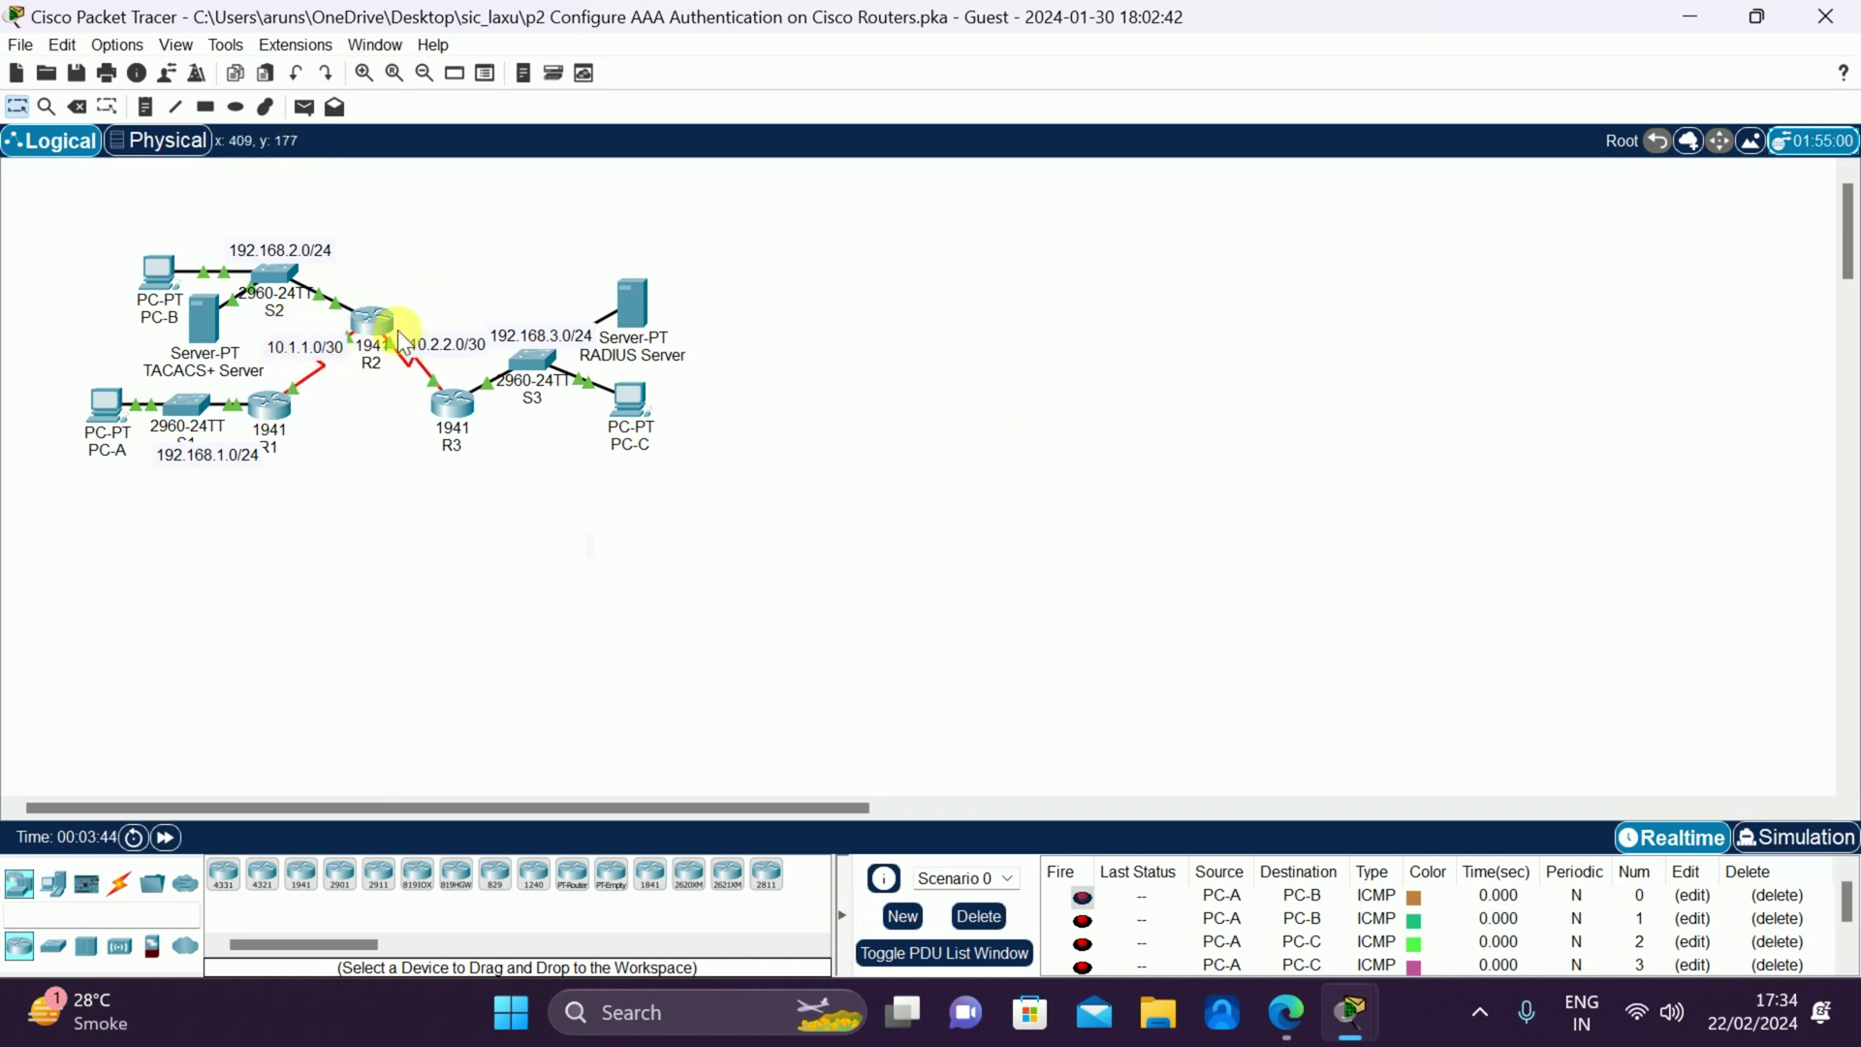
Enter global configuration mode on router R2's command line with en and config, supplying the enable password.
left_click(374, 320)
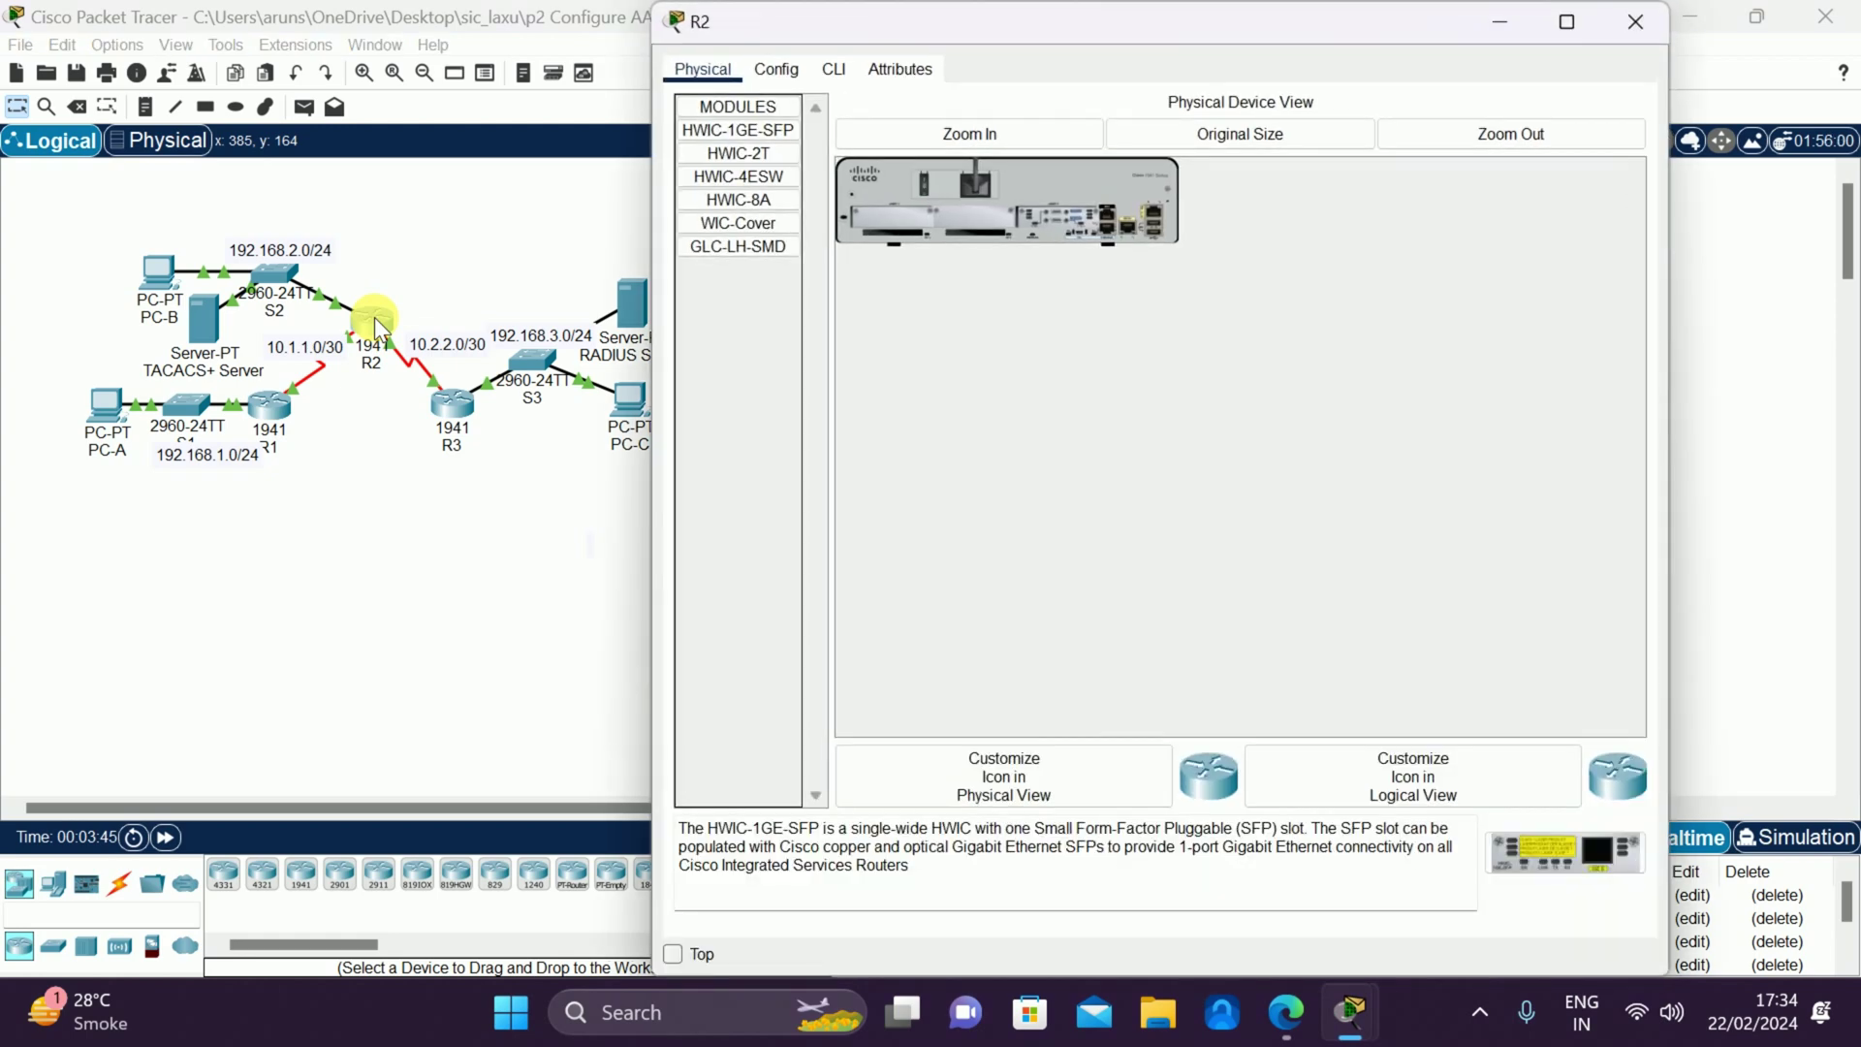
left_click(832, 70)
key("Return")
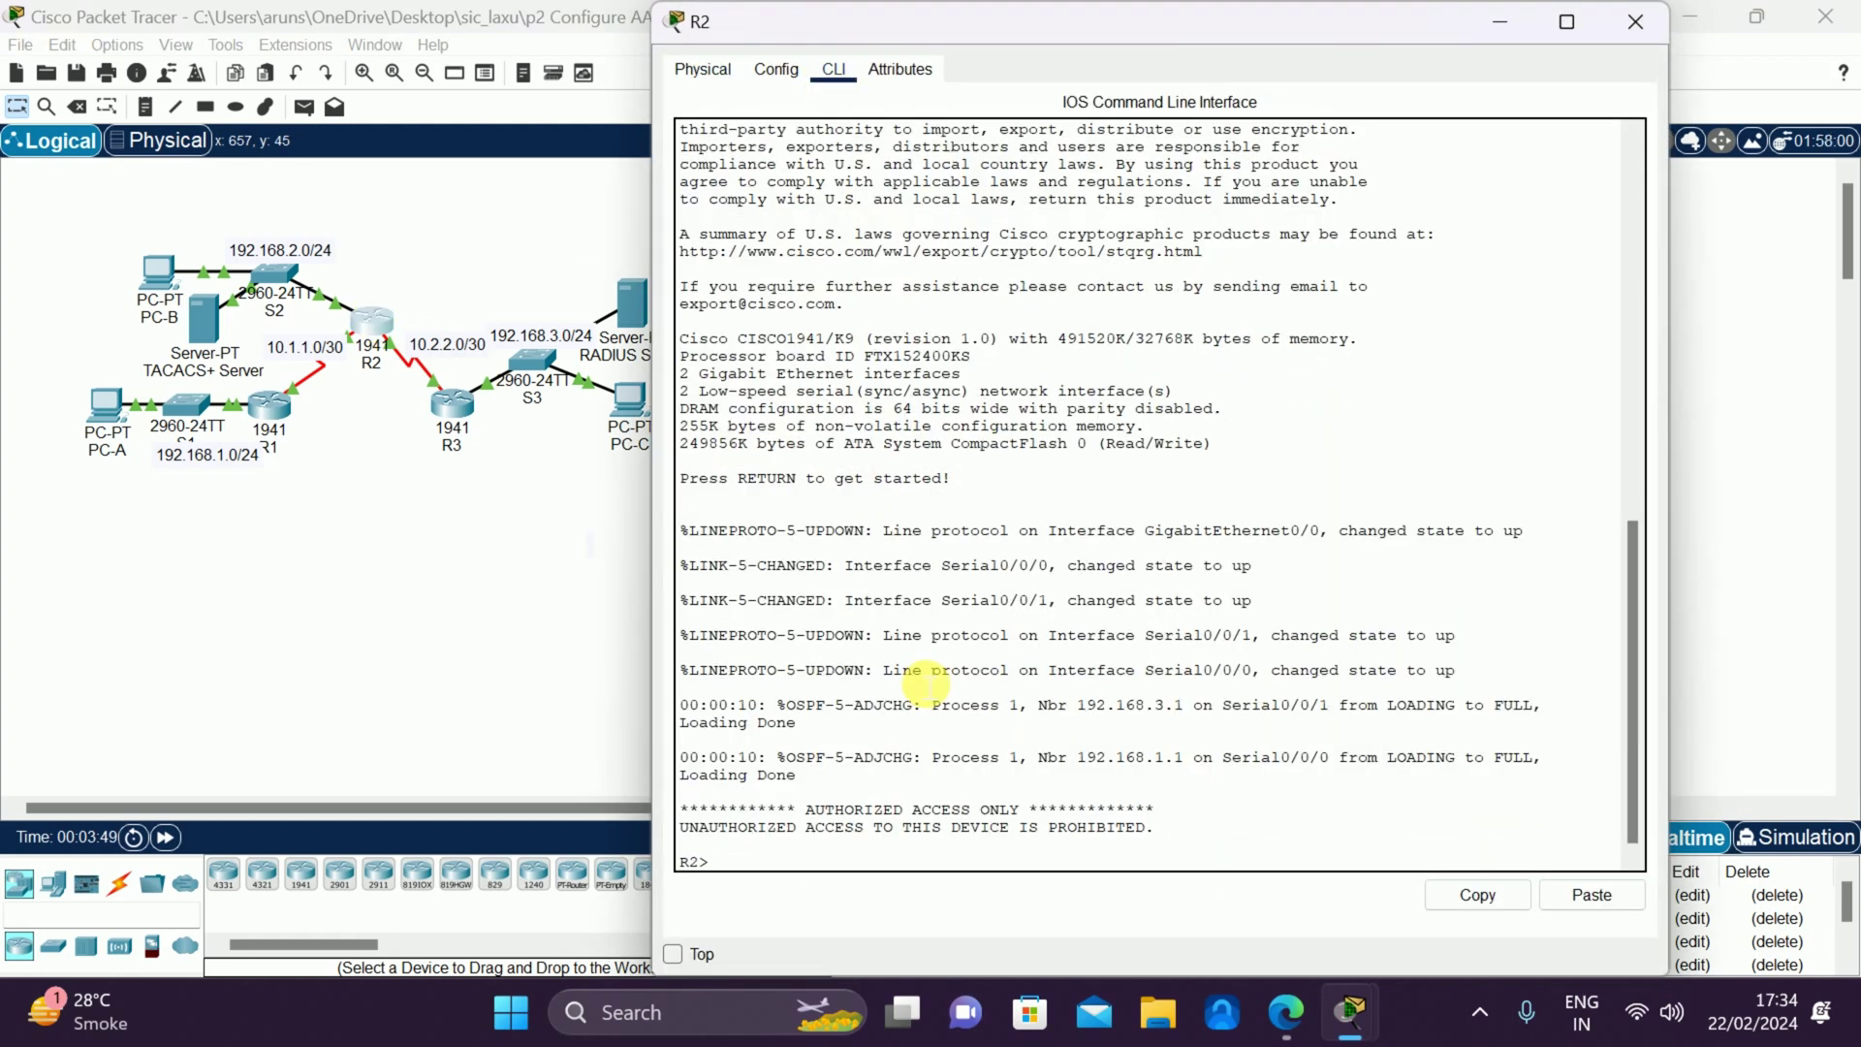
type("en")
key("Return")
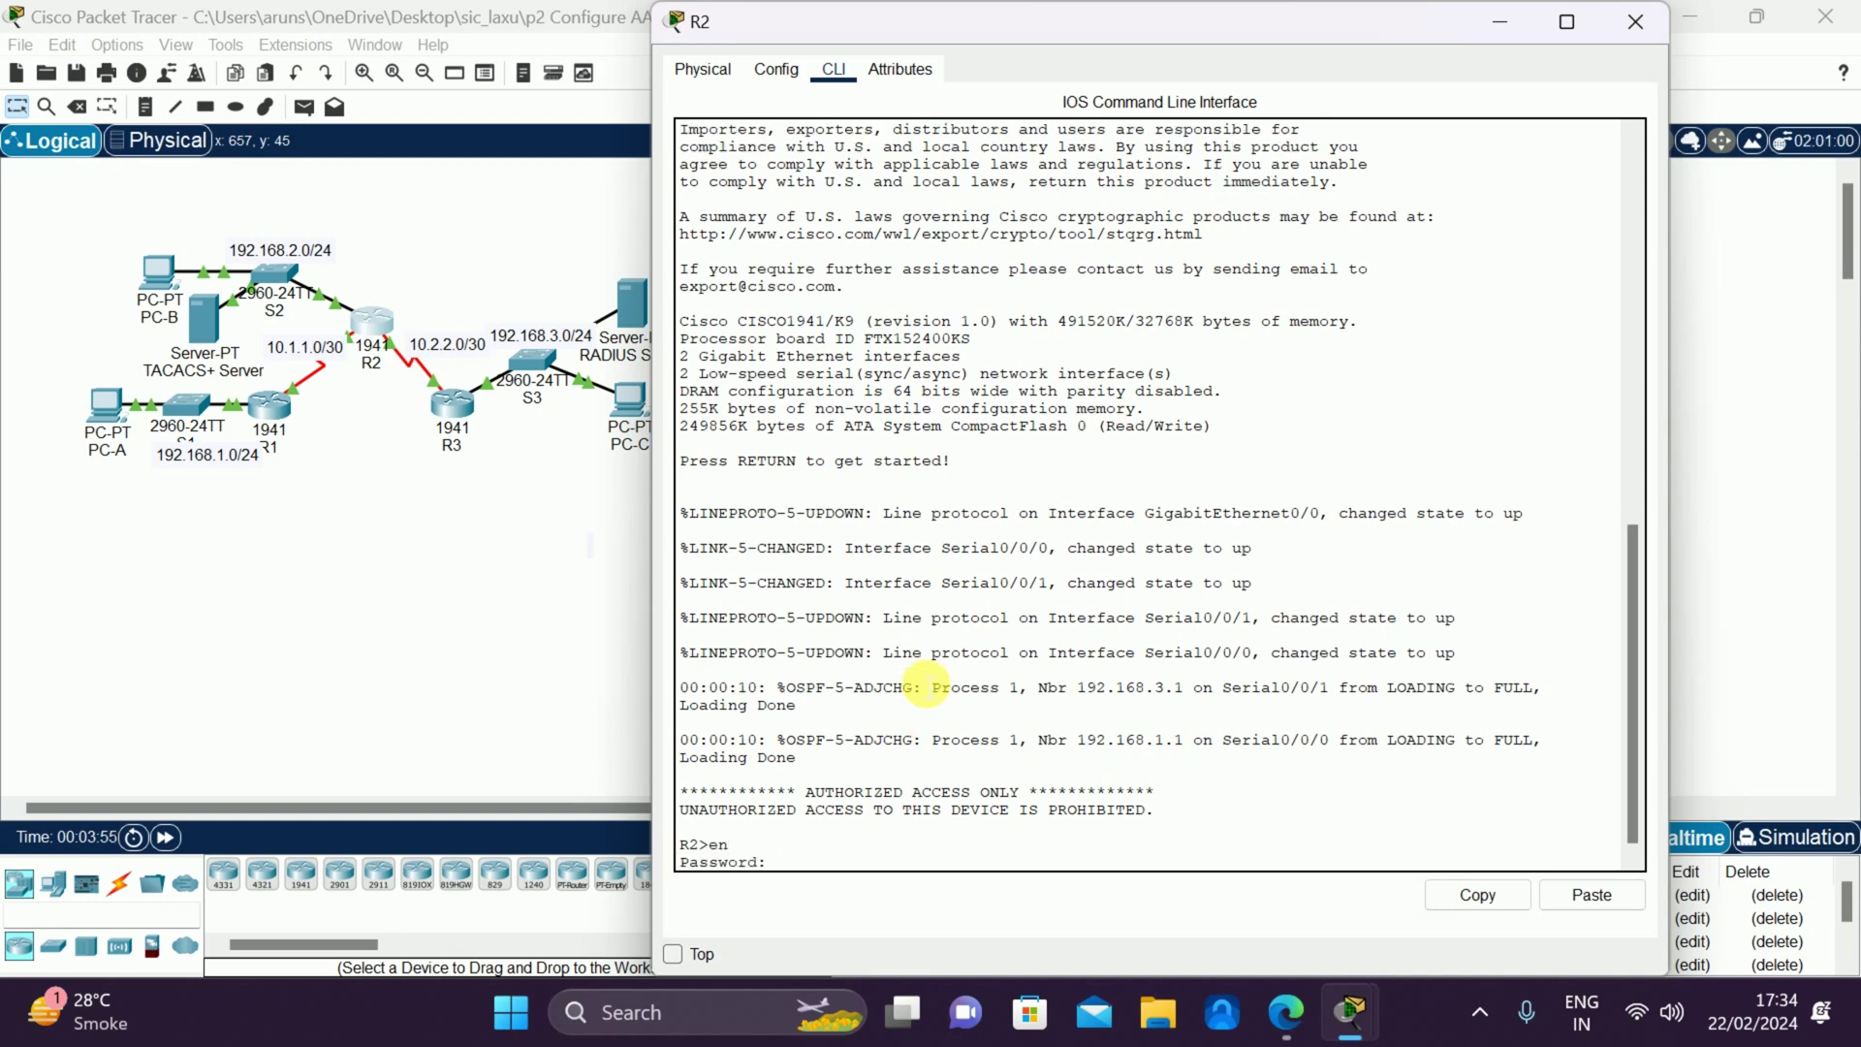
key("Return")
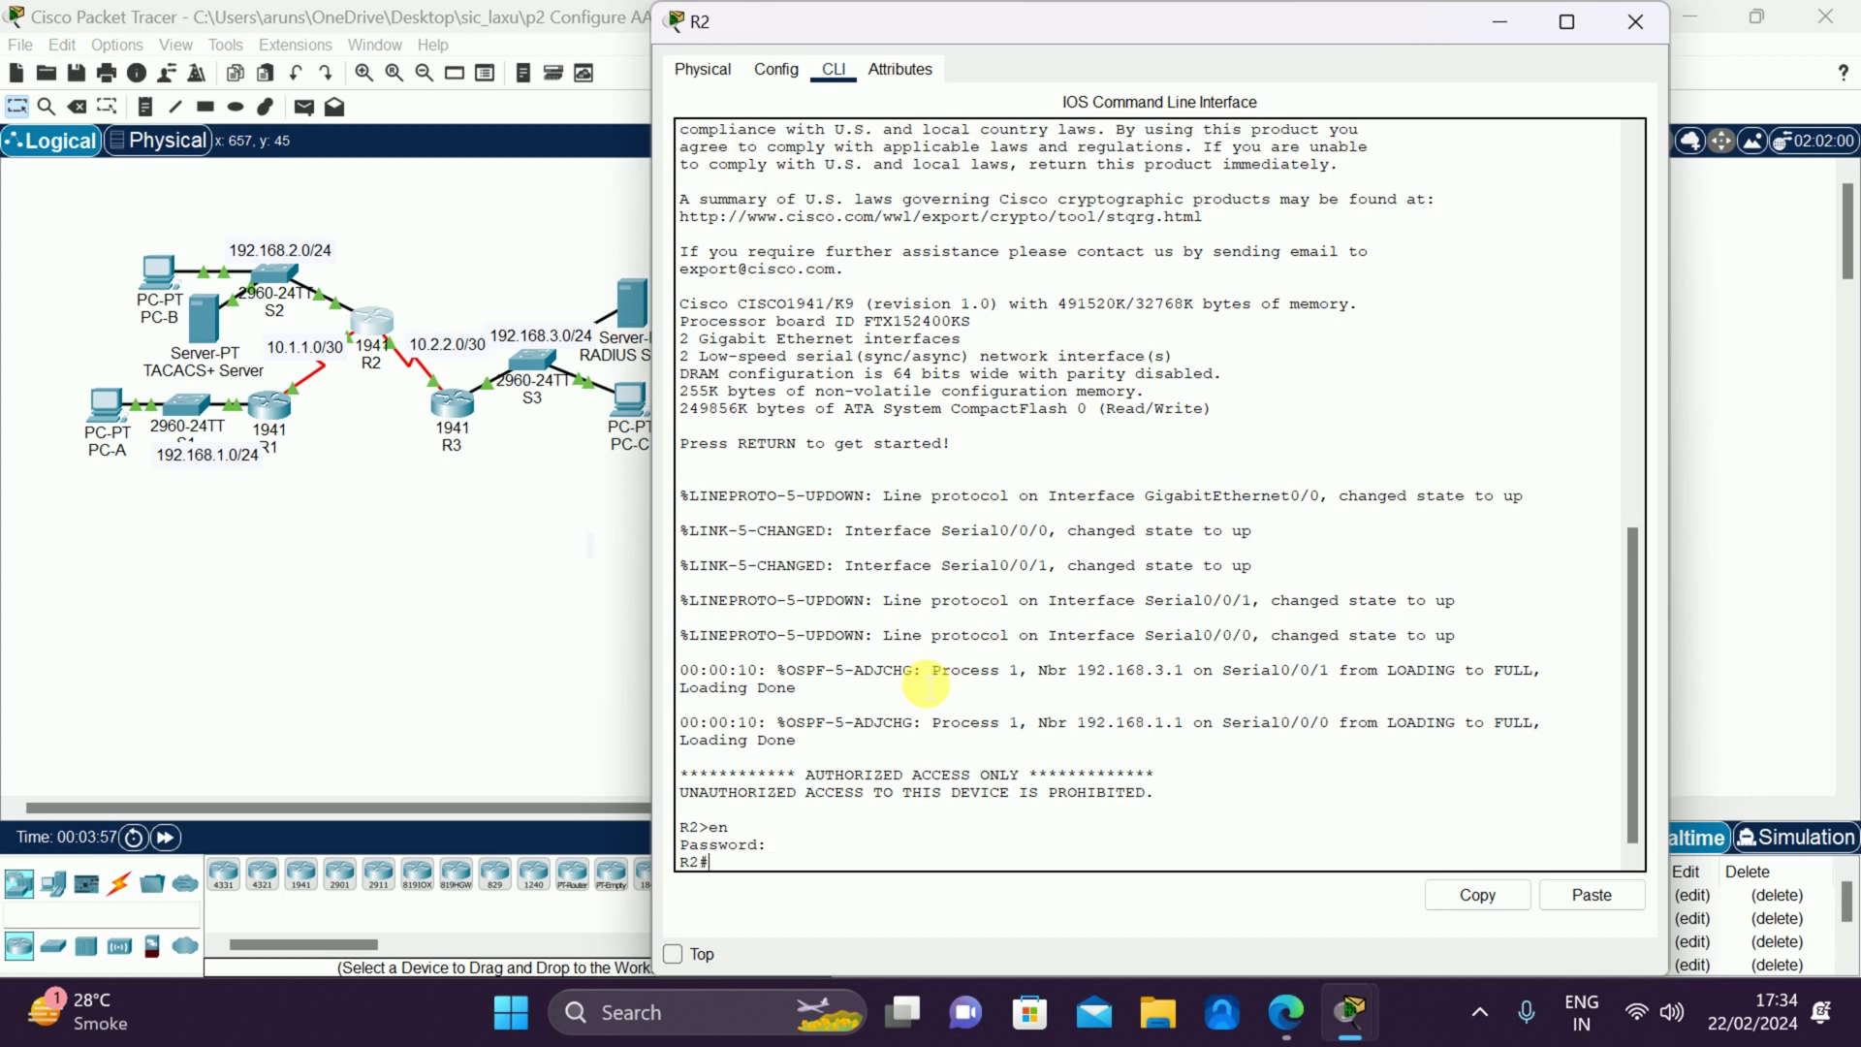
type("config")
key("Return")
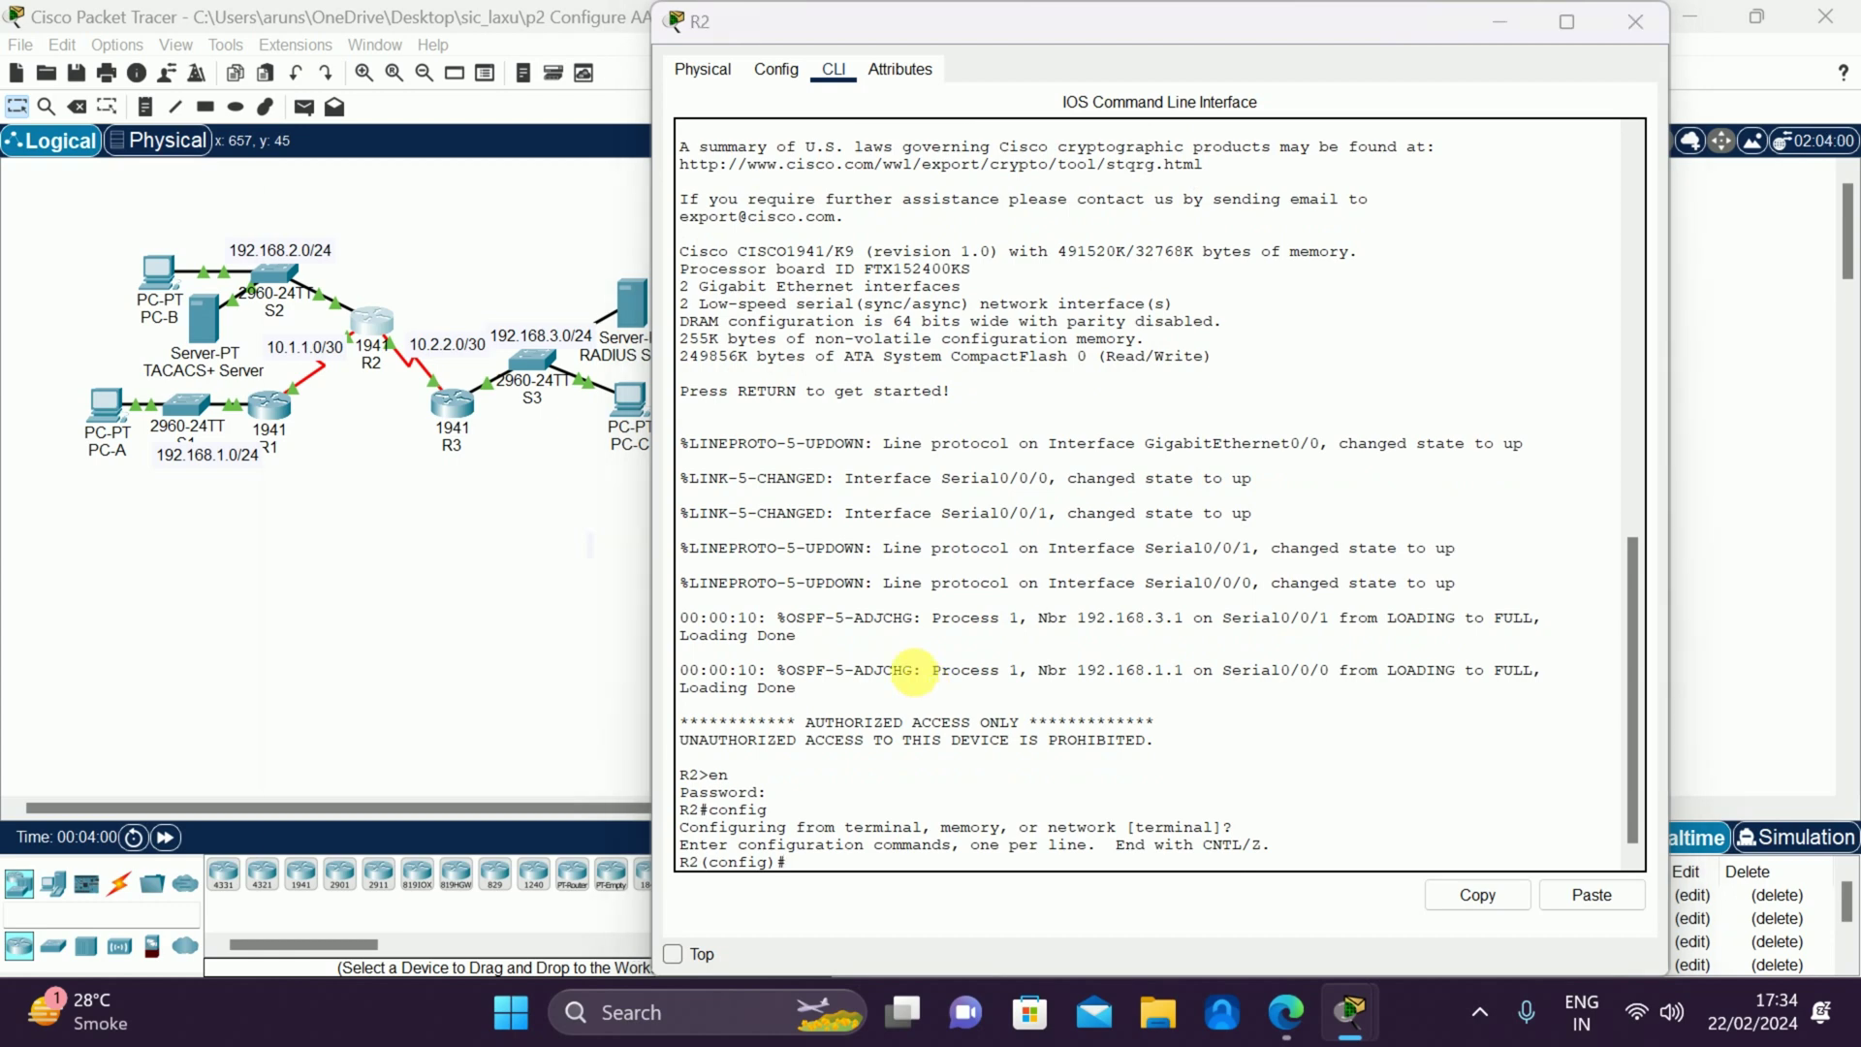
Copy the Part 3 Step 1 username command from the manual and run it on R2 to create Admin2 with its secret password.
key("alt+Tab")
key("alt+Tab")
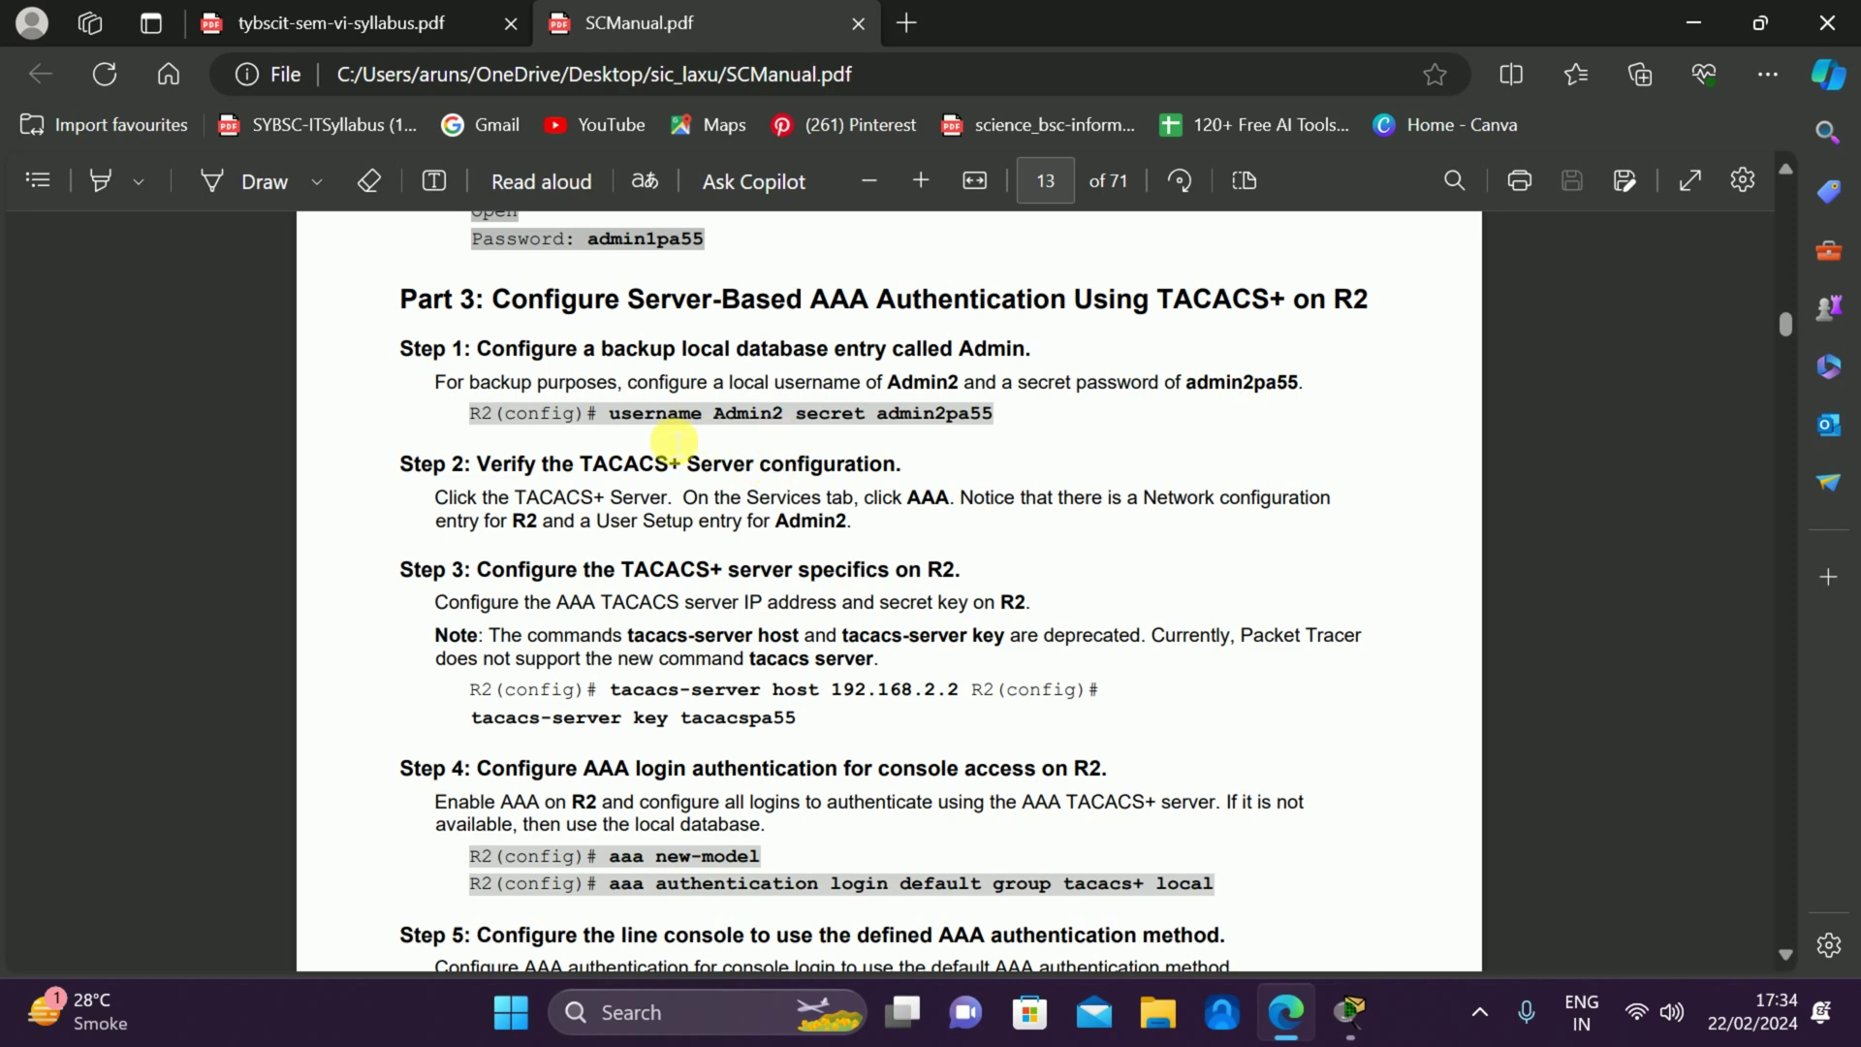
left_click_drag(623, 422, 1012, 423)
key("ctrl+c")
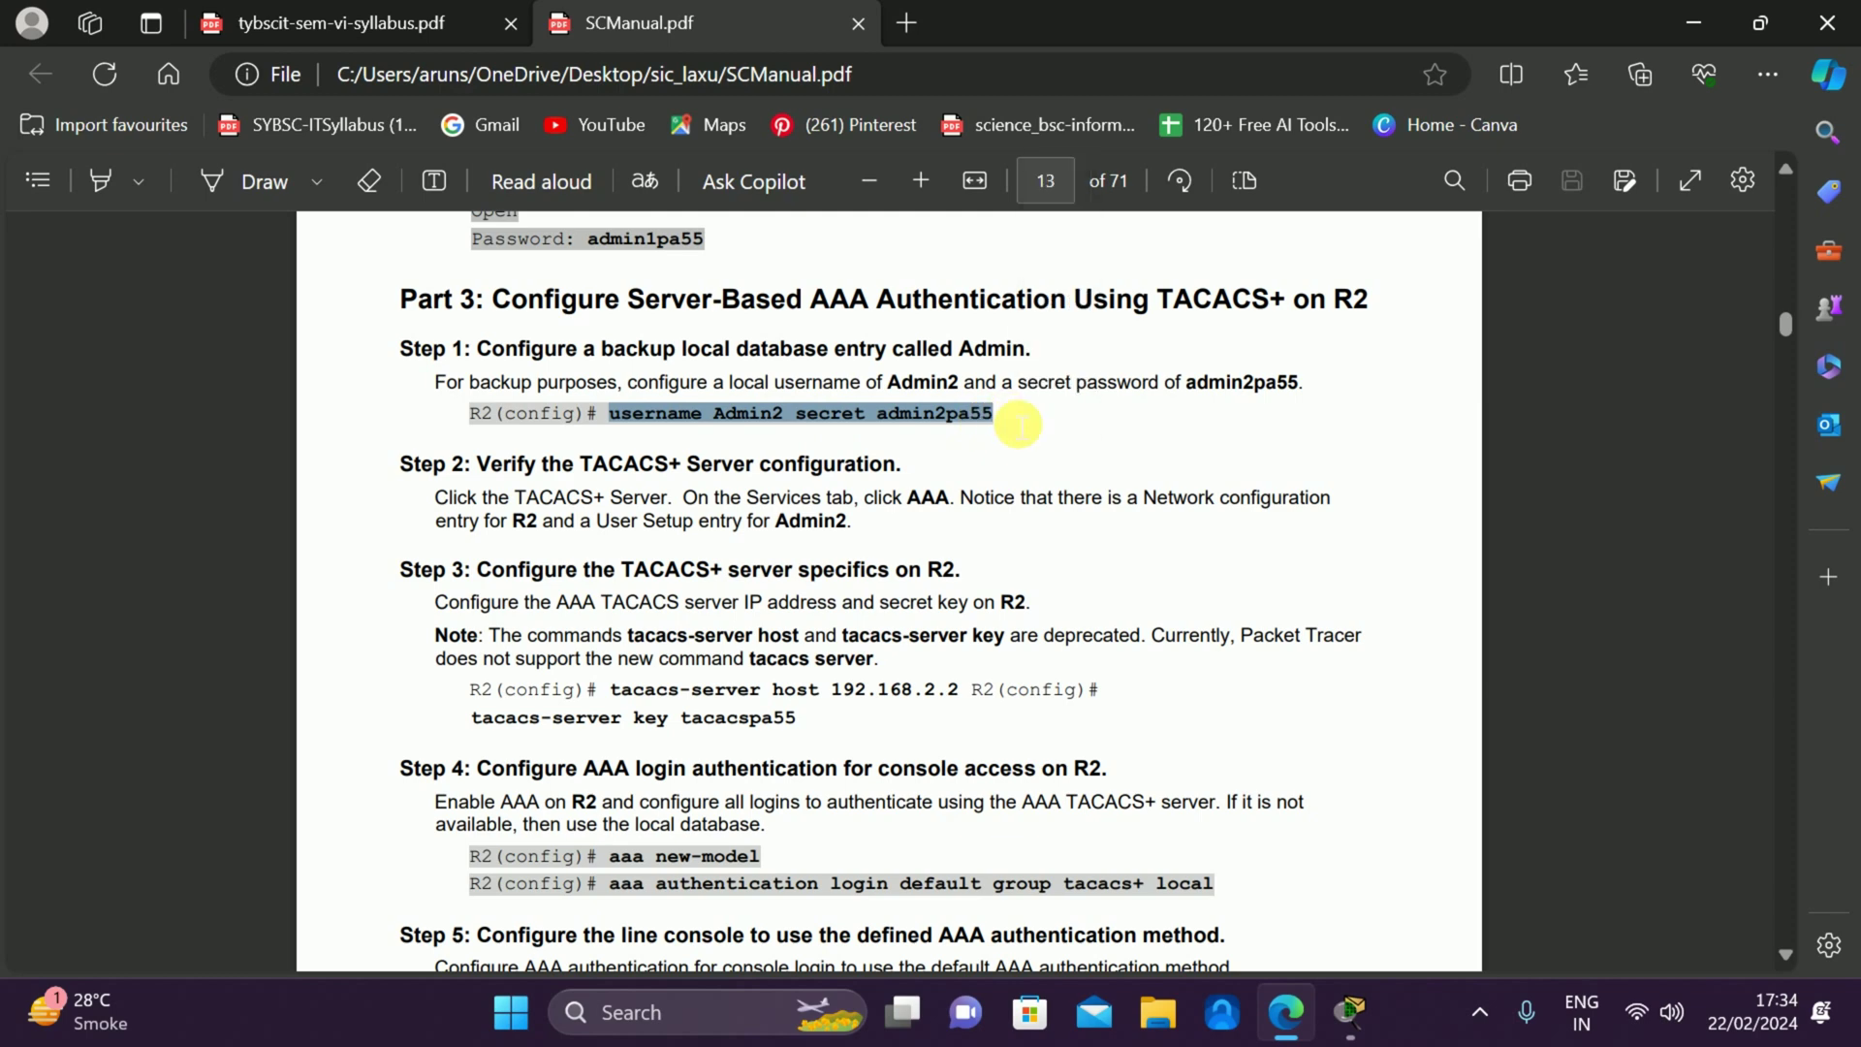
key("alt+Tab")
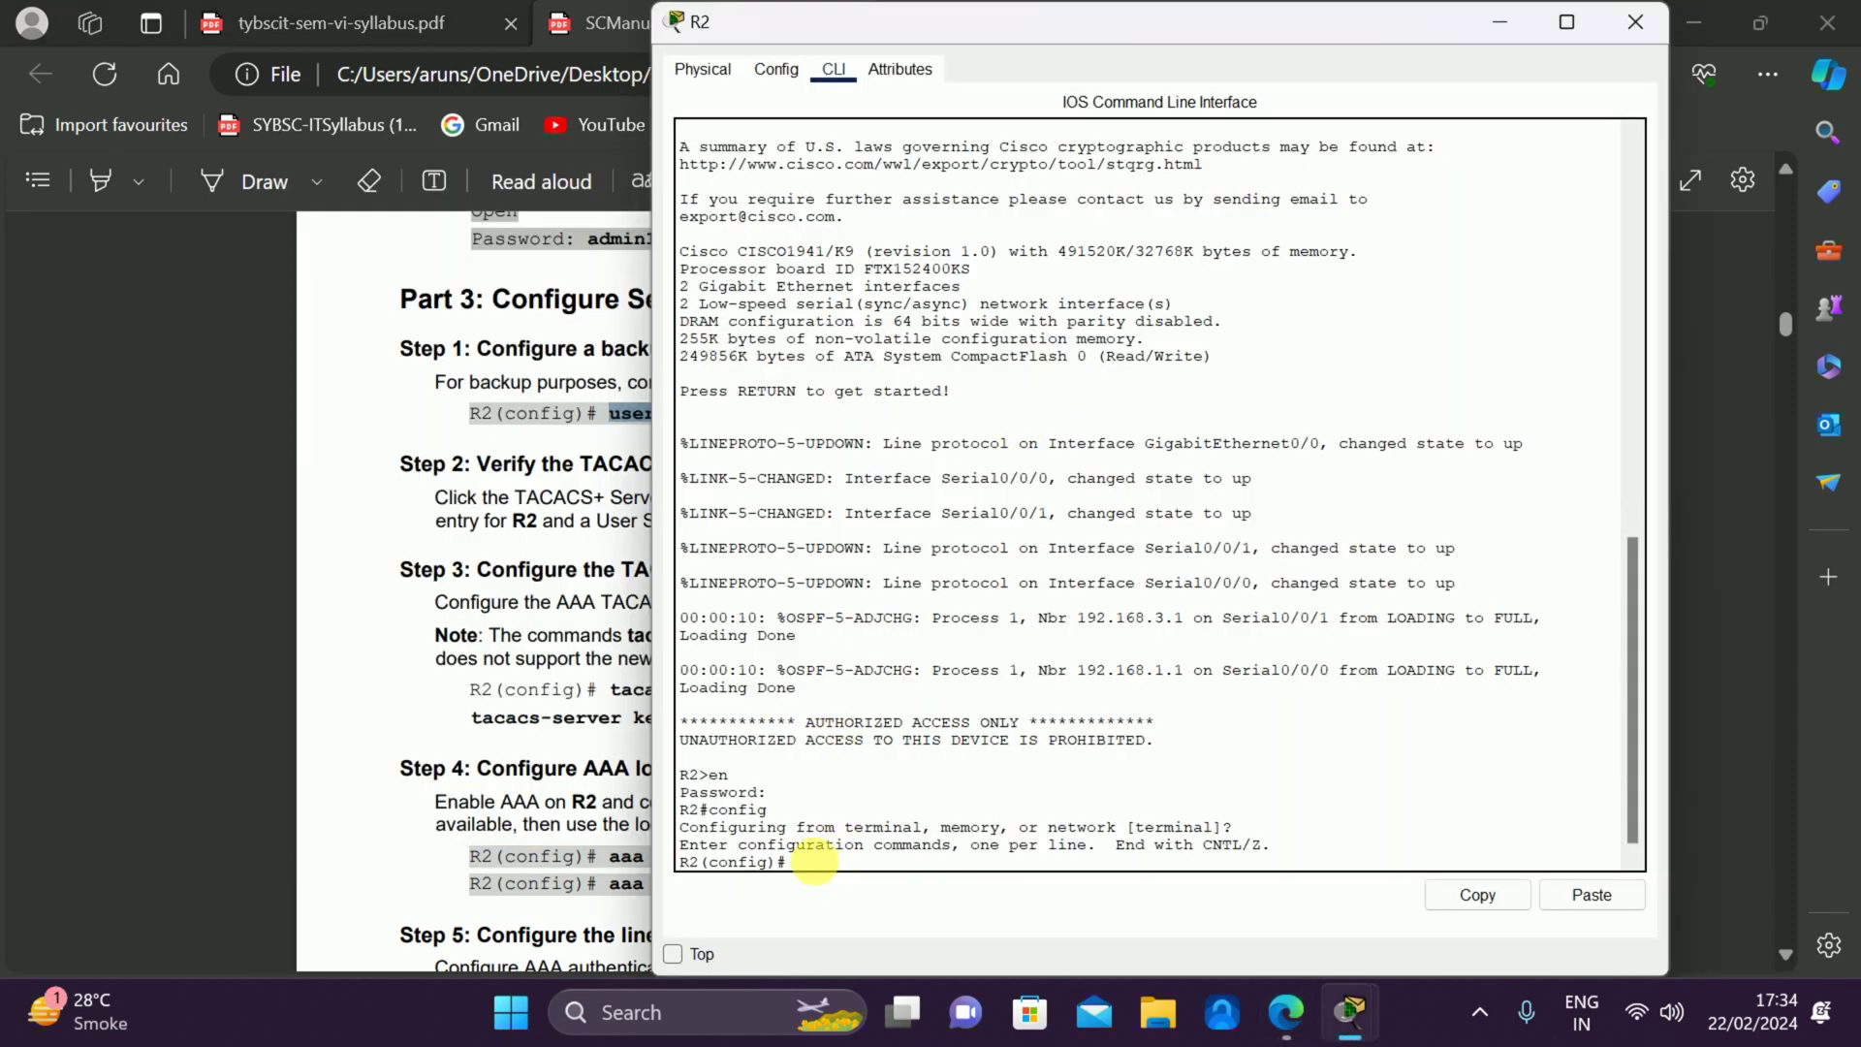
key("ctrl+v")
key("Return")
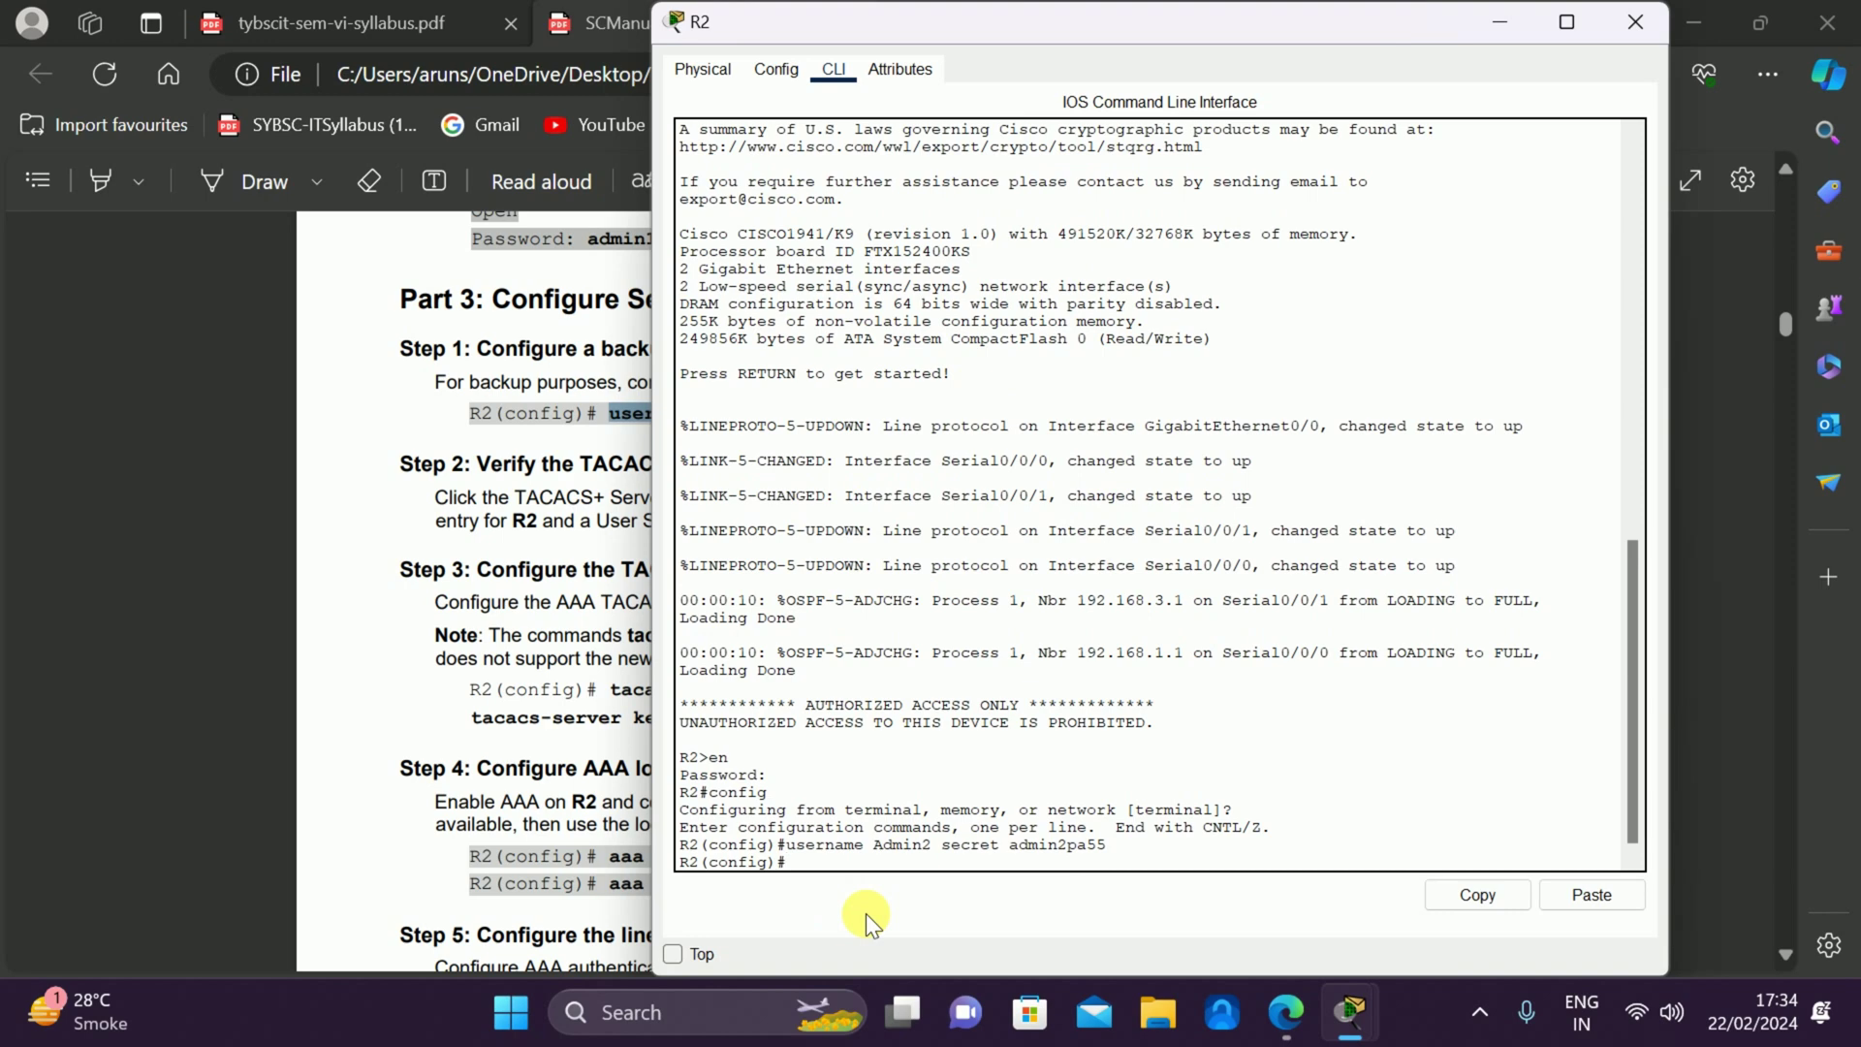
Check the TACACS+ Server's AAA service for the R2 network configuration entry and the Admin2 user entry, as the manual's Step 2 asks.
key("alt+Tab")
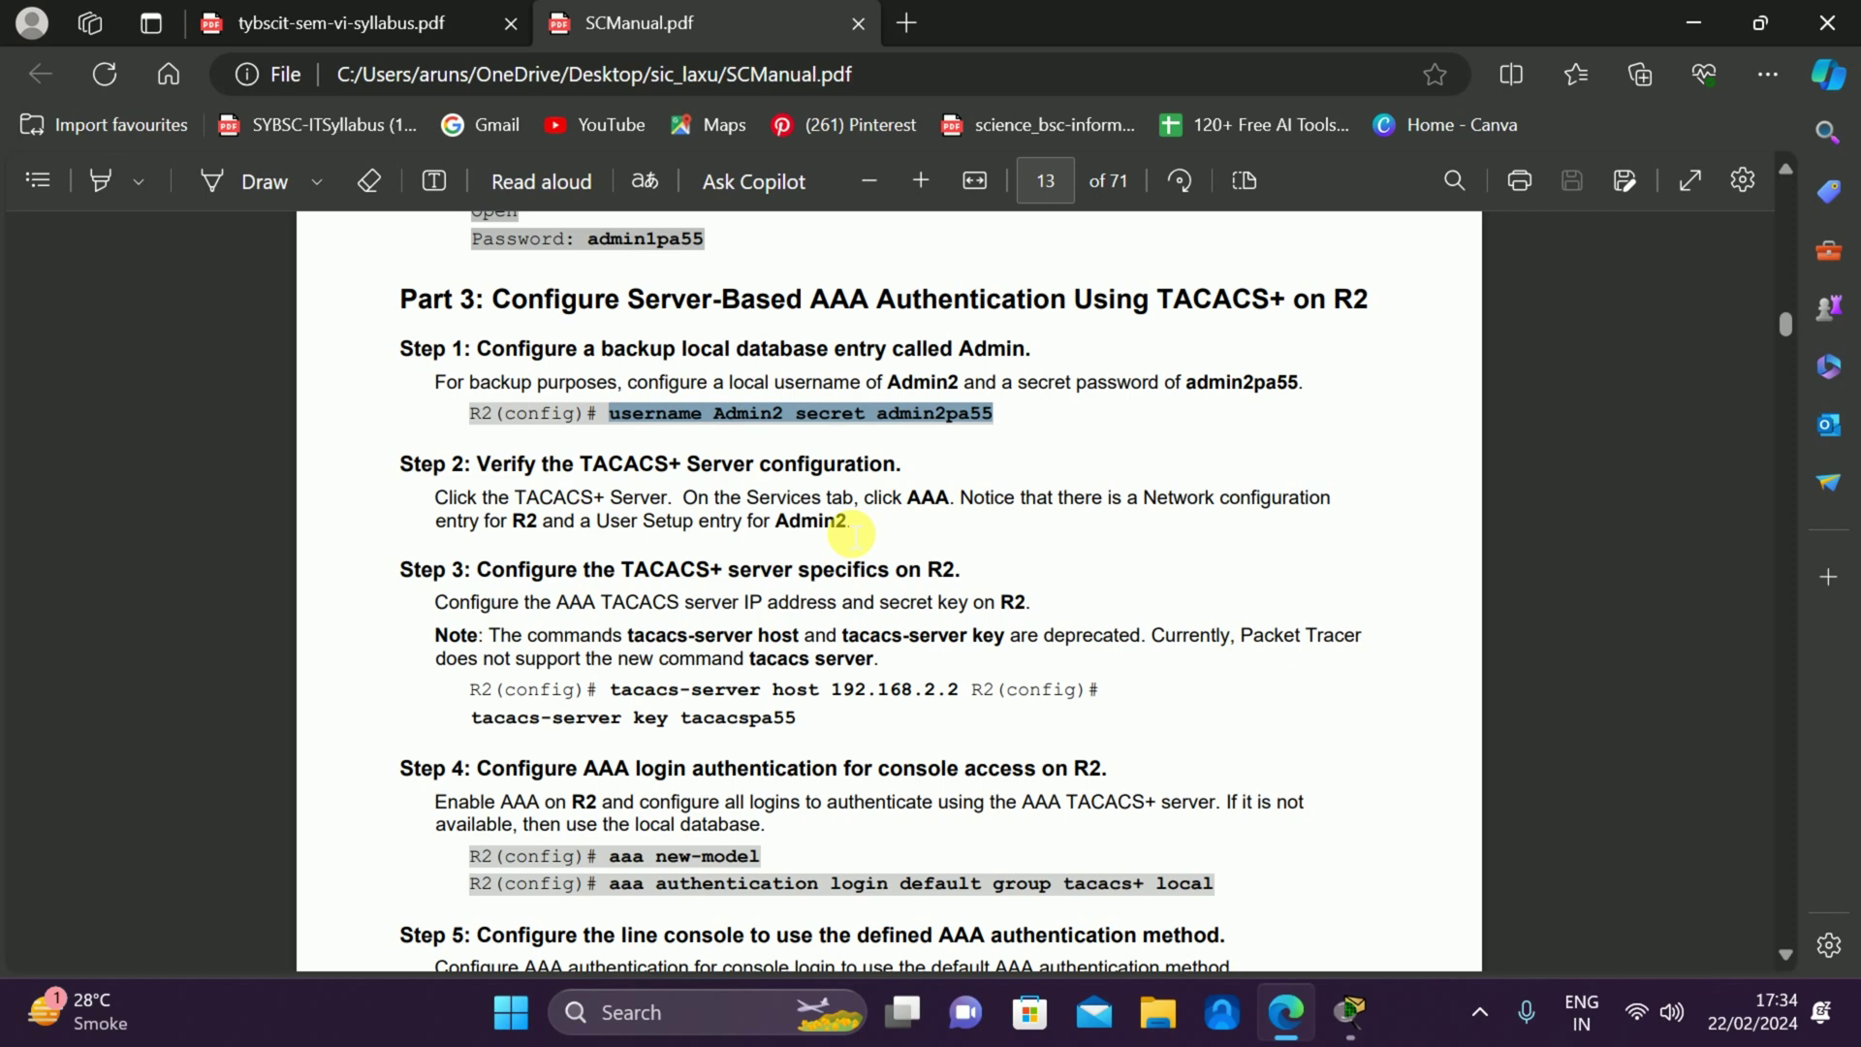
key("alt+Tab")
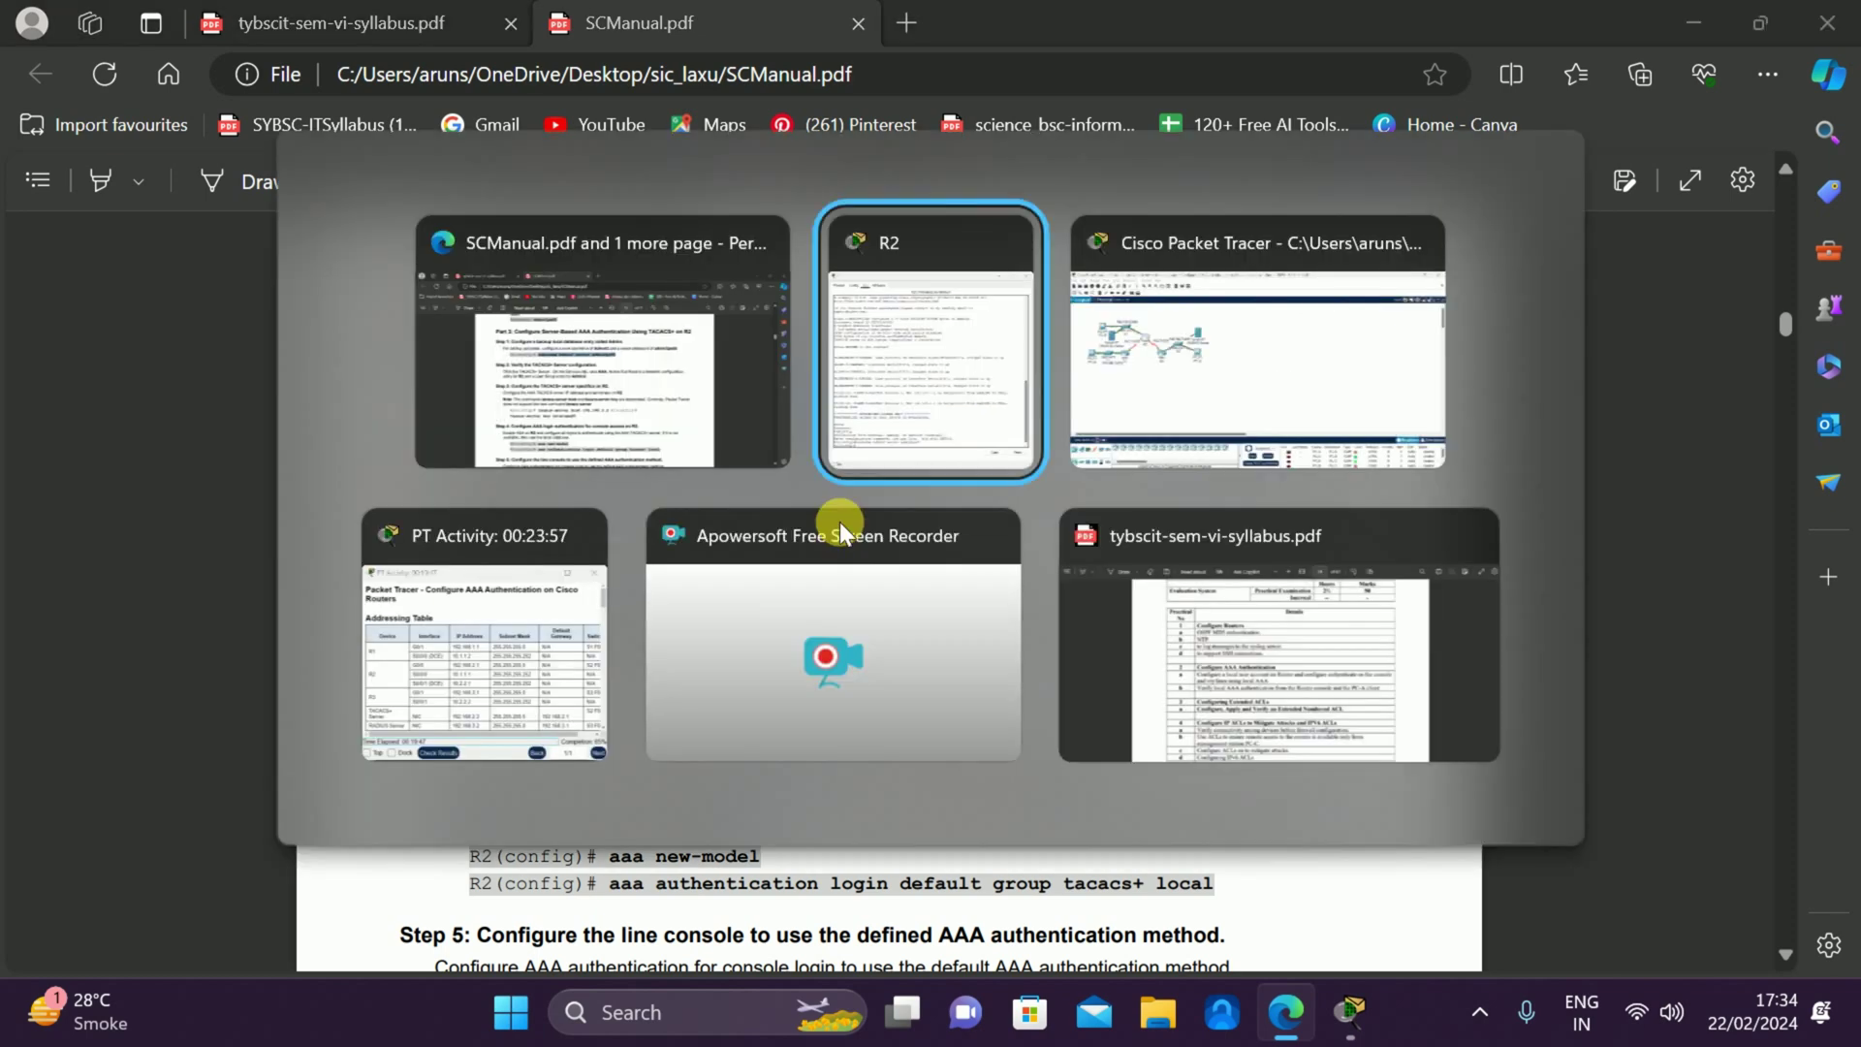
key("alt+Tab")
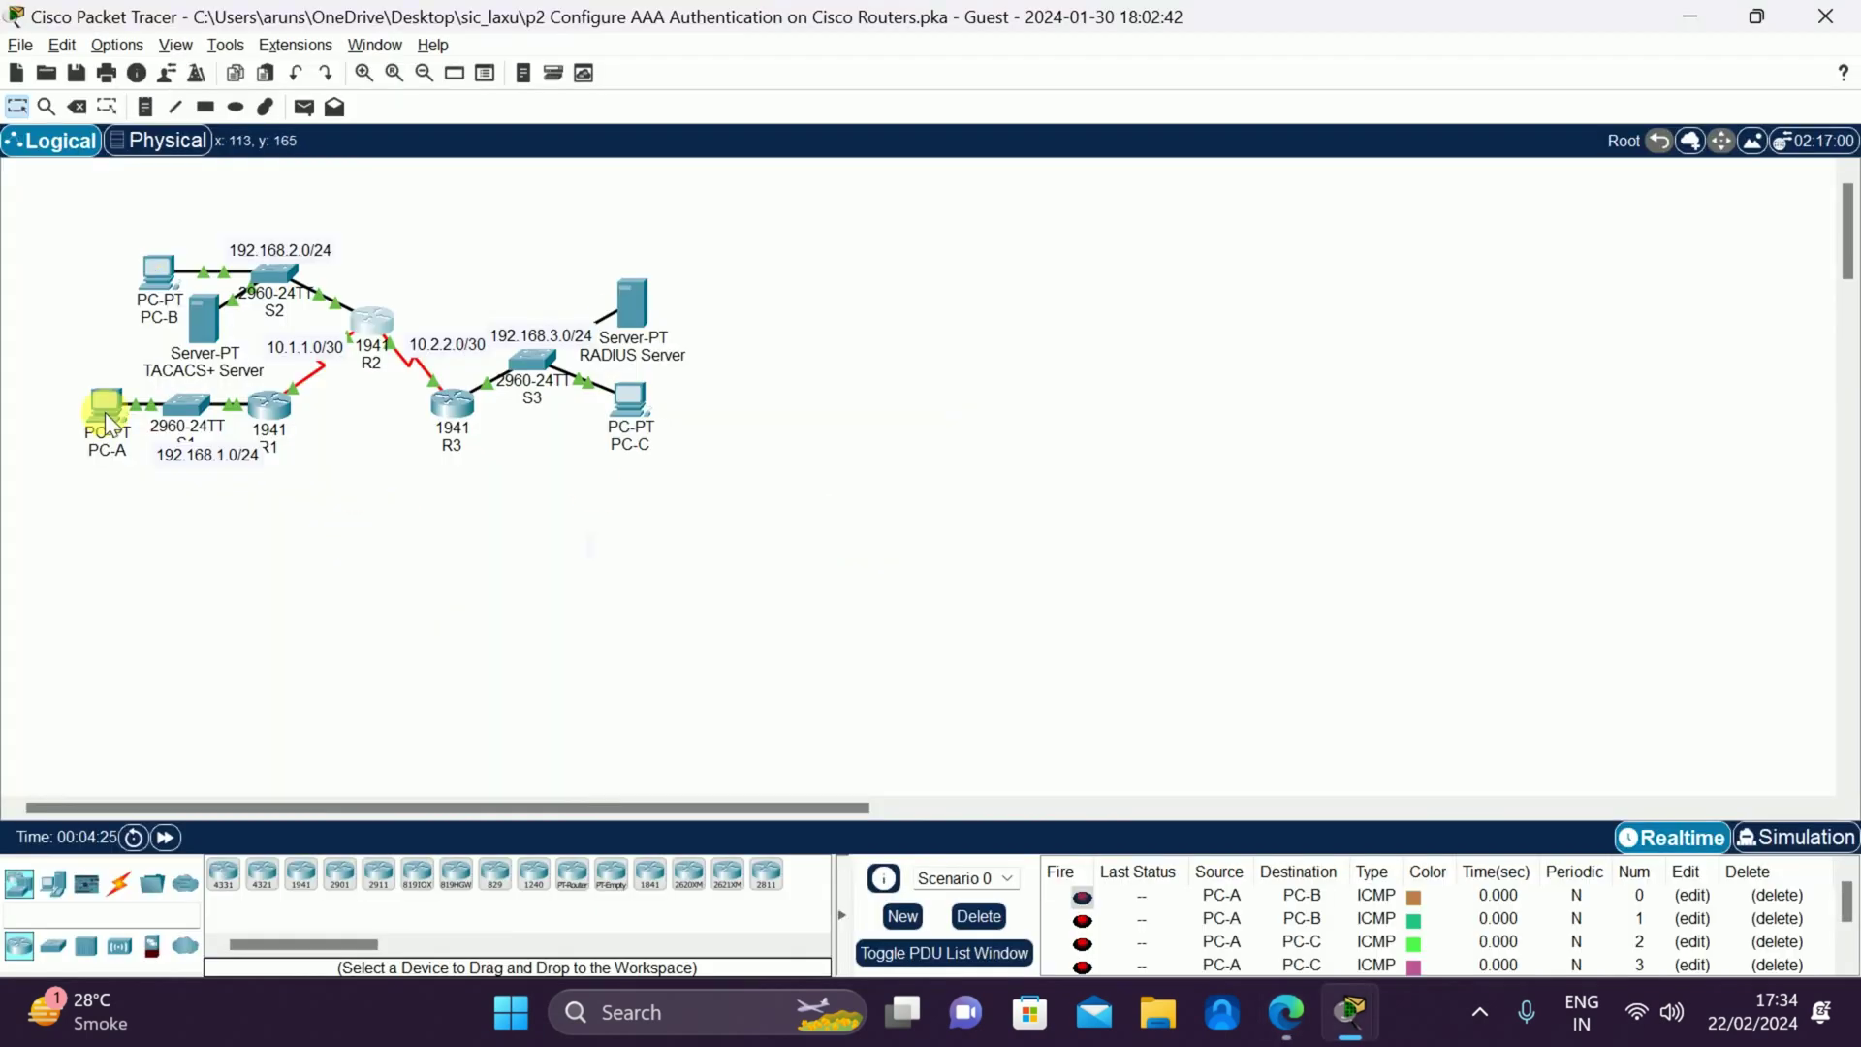
left_click(206, 323)
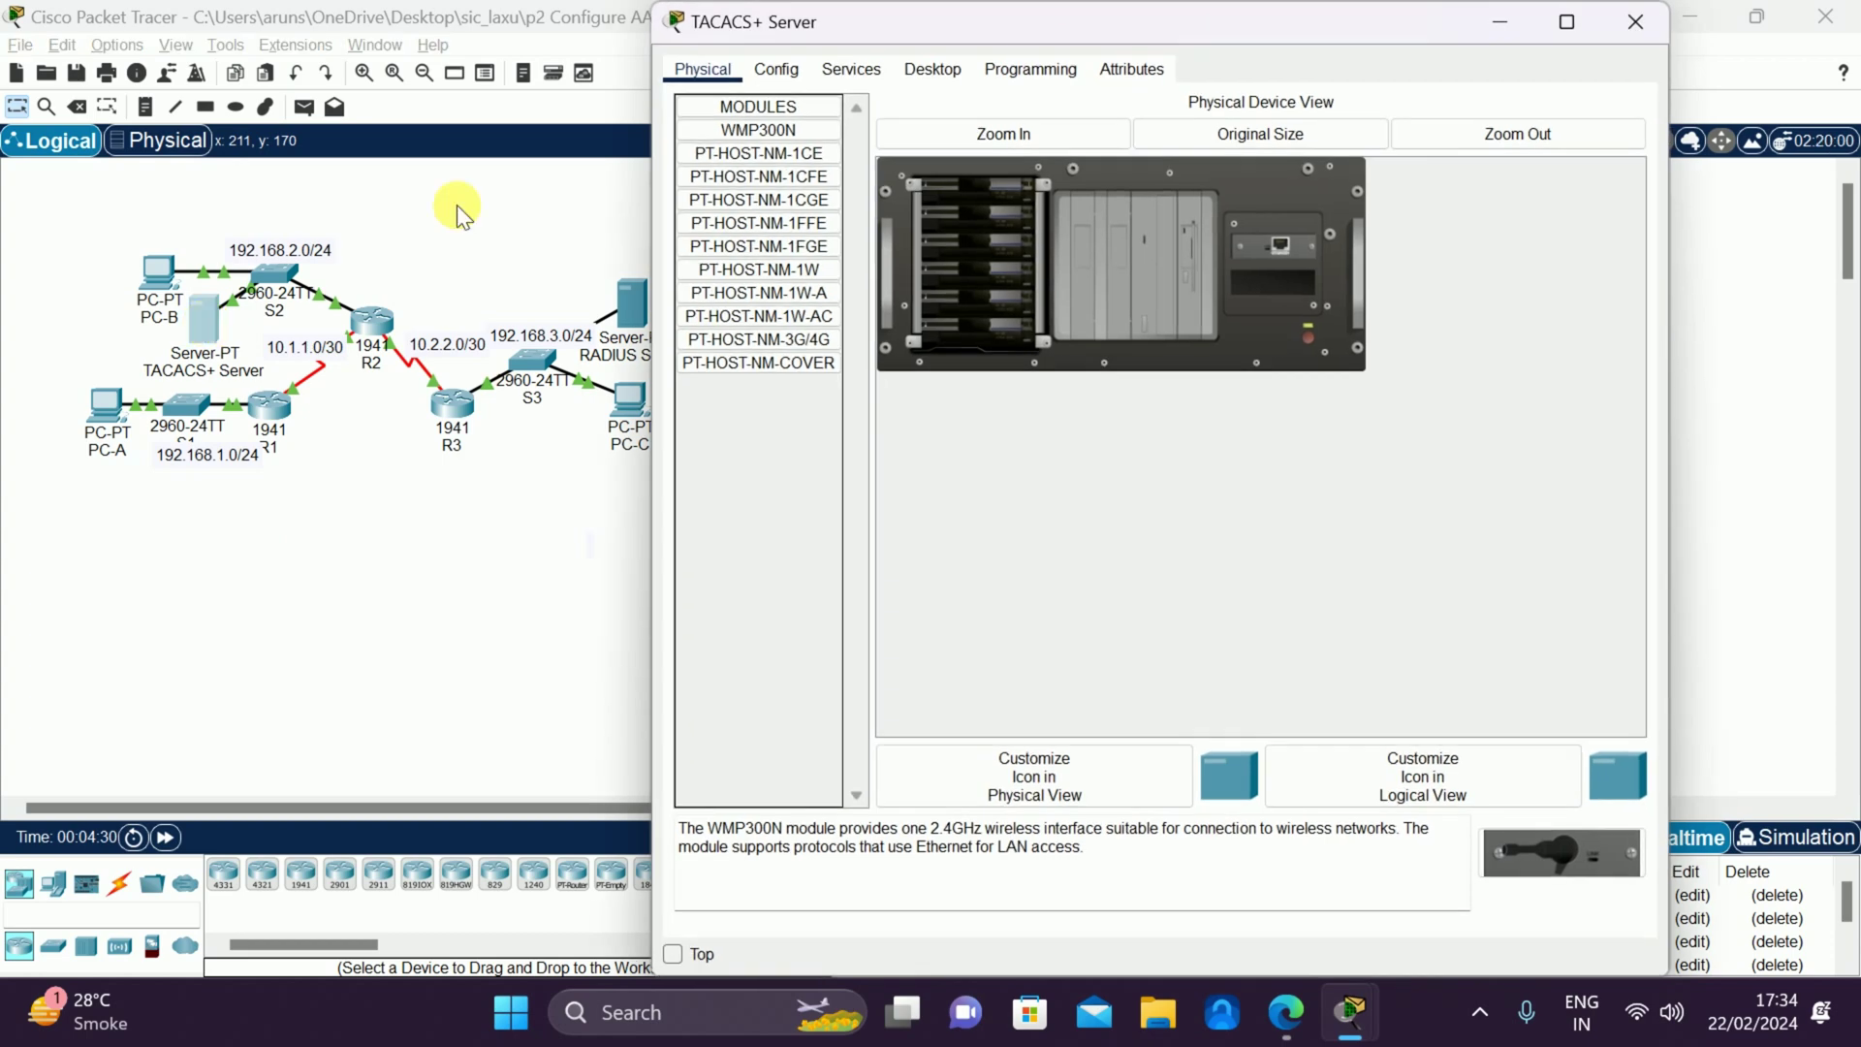
left_click(854, 77)
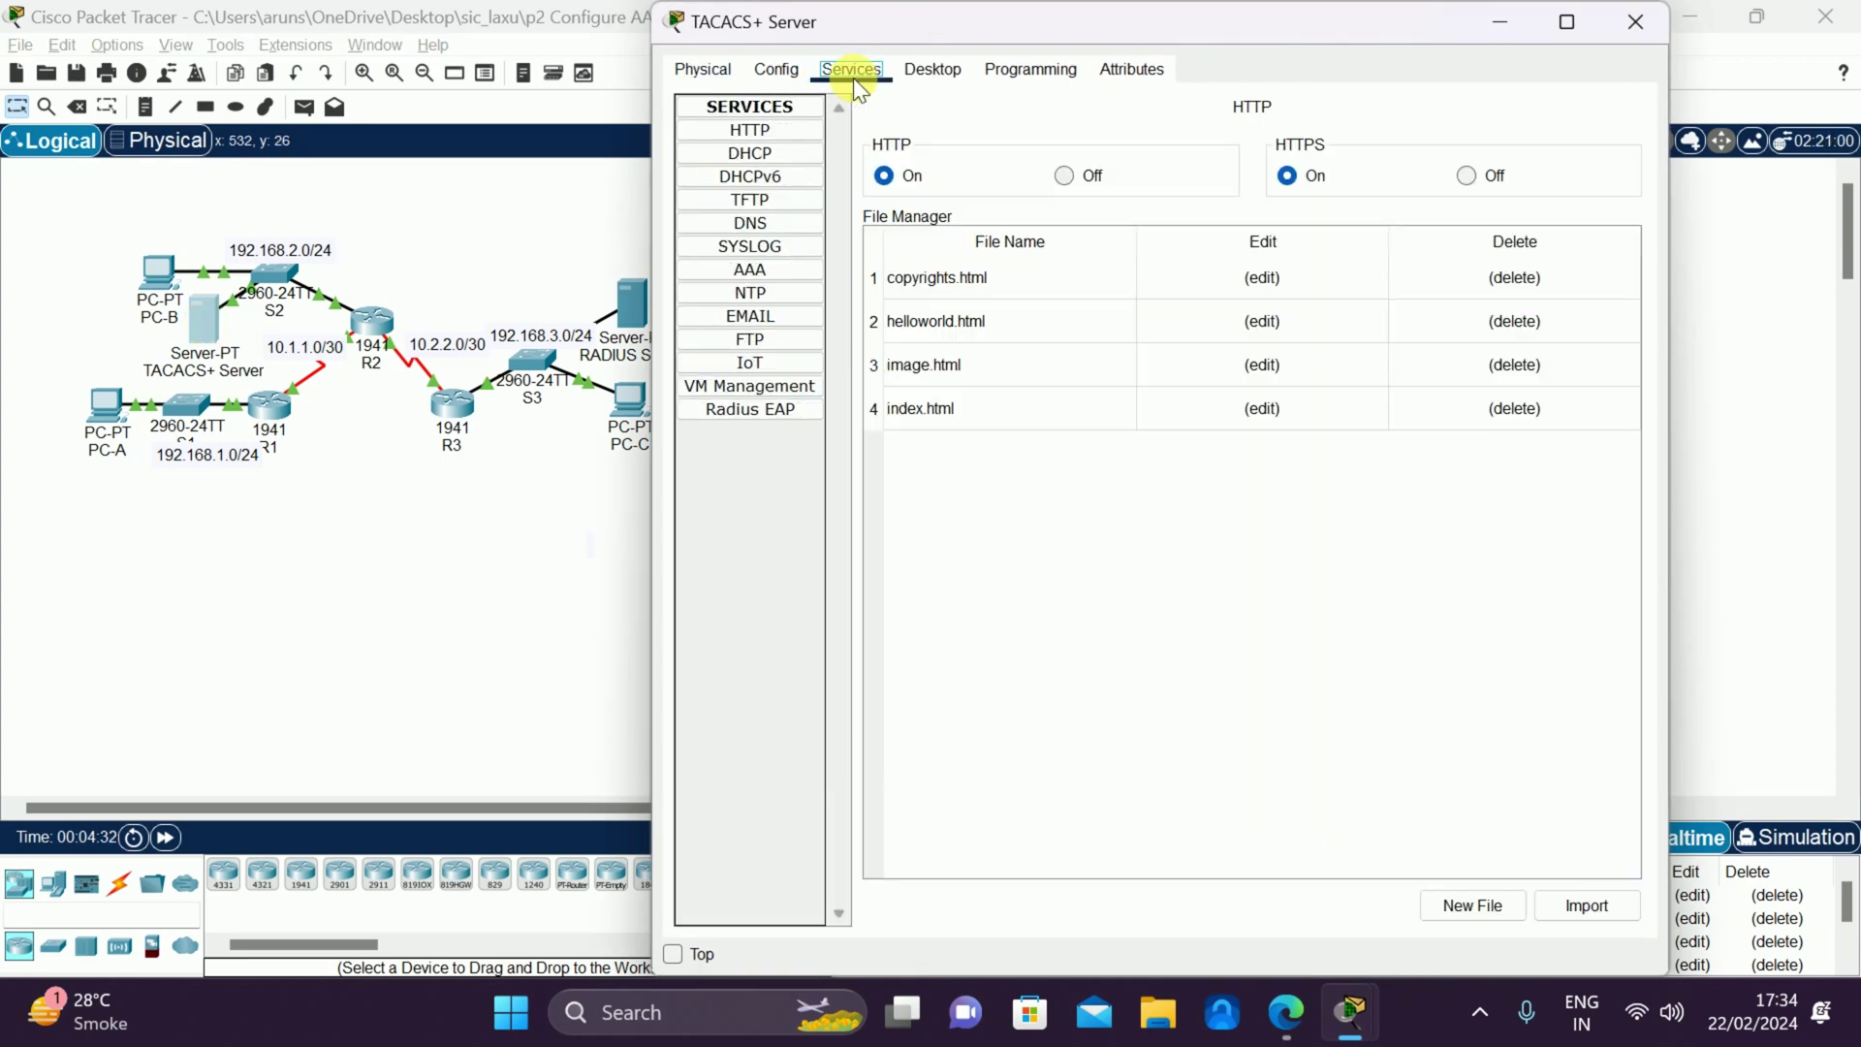
left_click(723, 269)
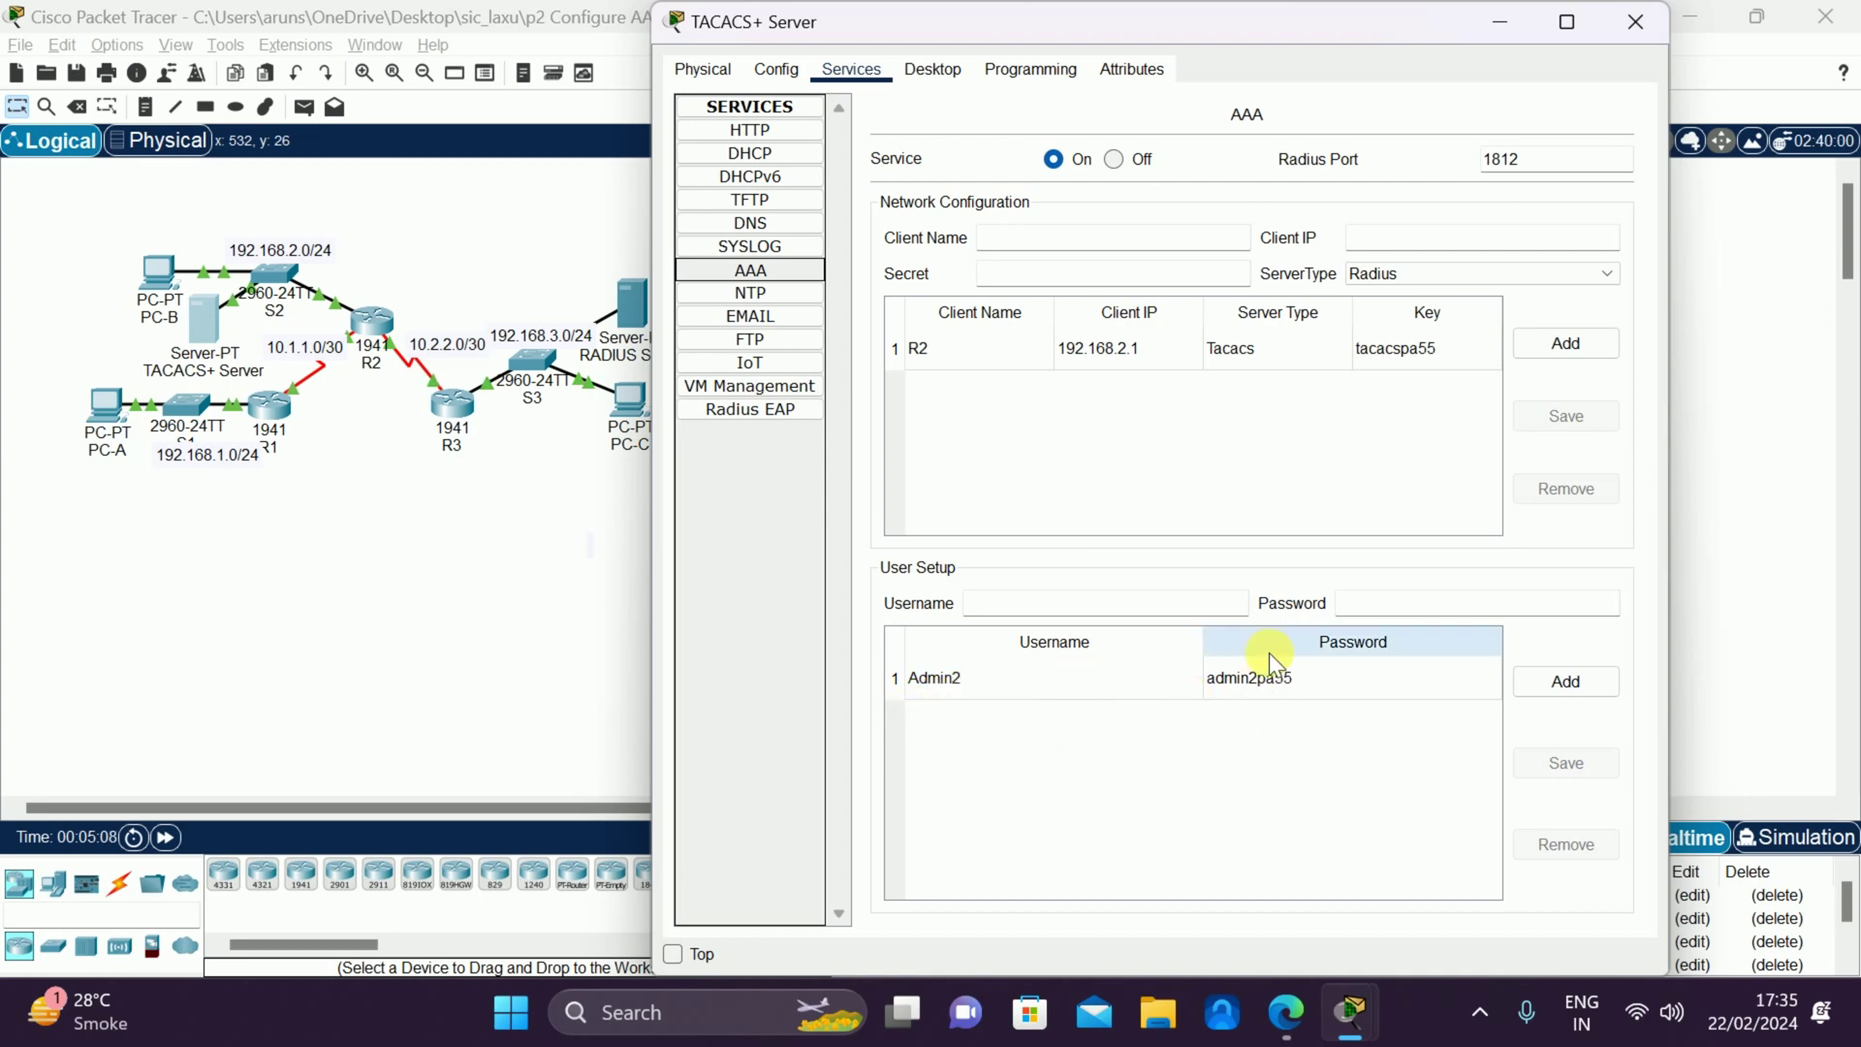
left_click(1561, 679)
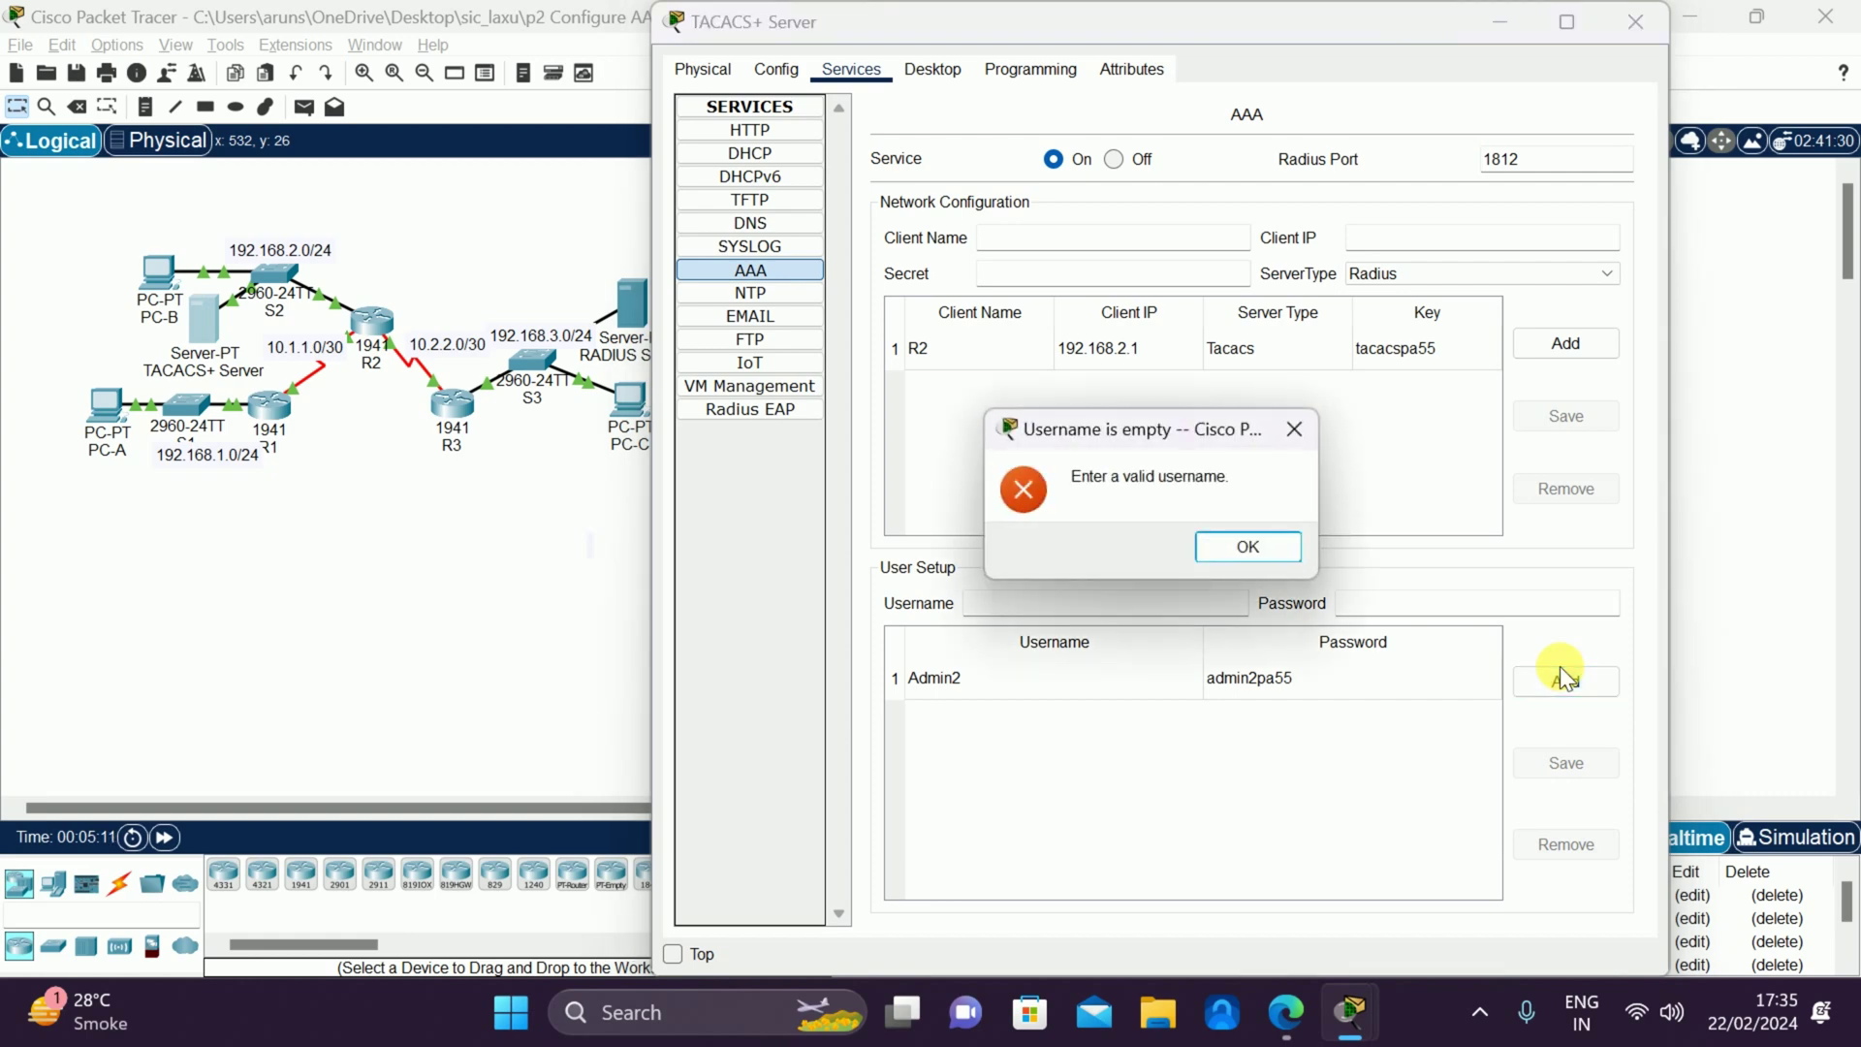
left_click(1301, 437)
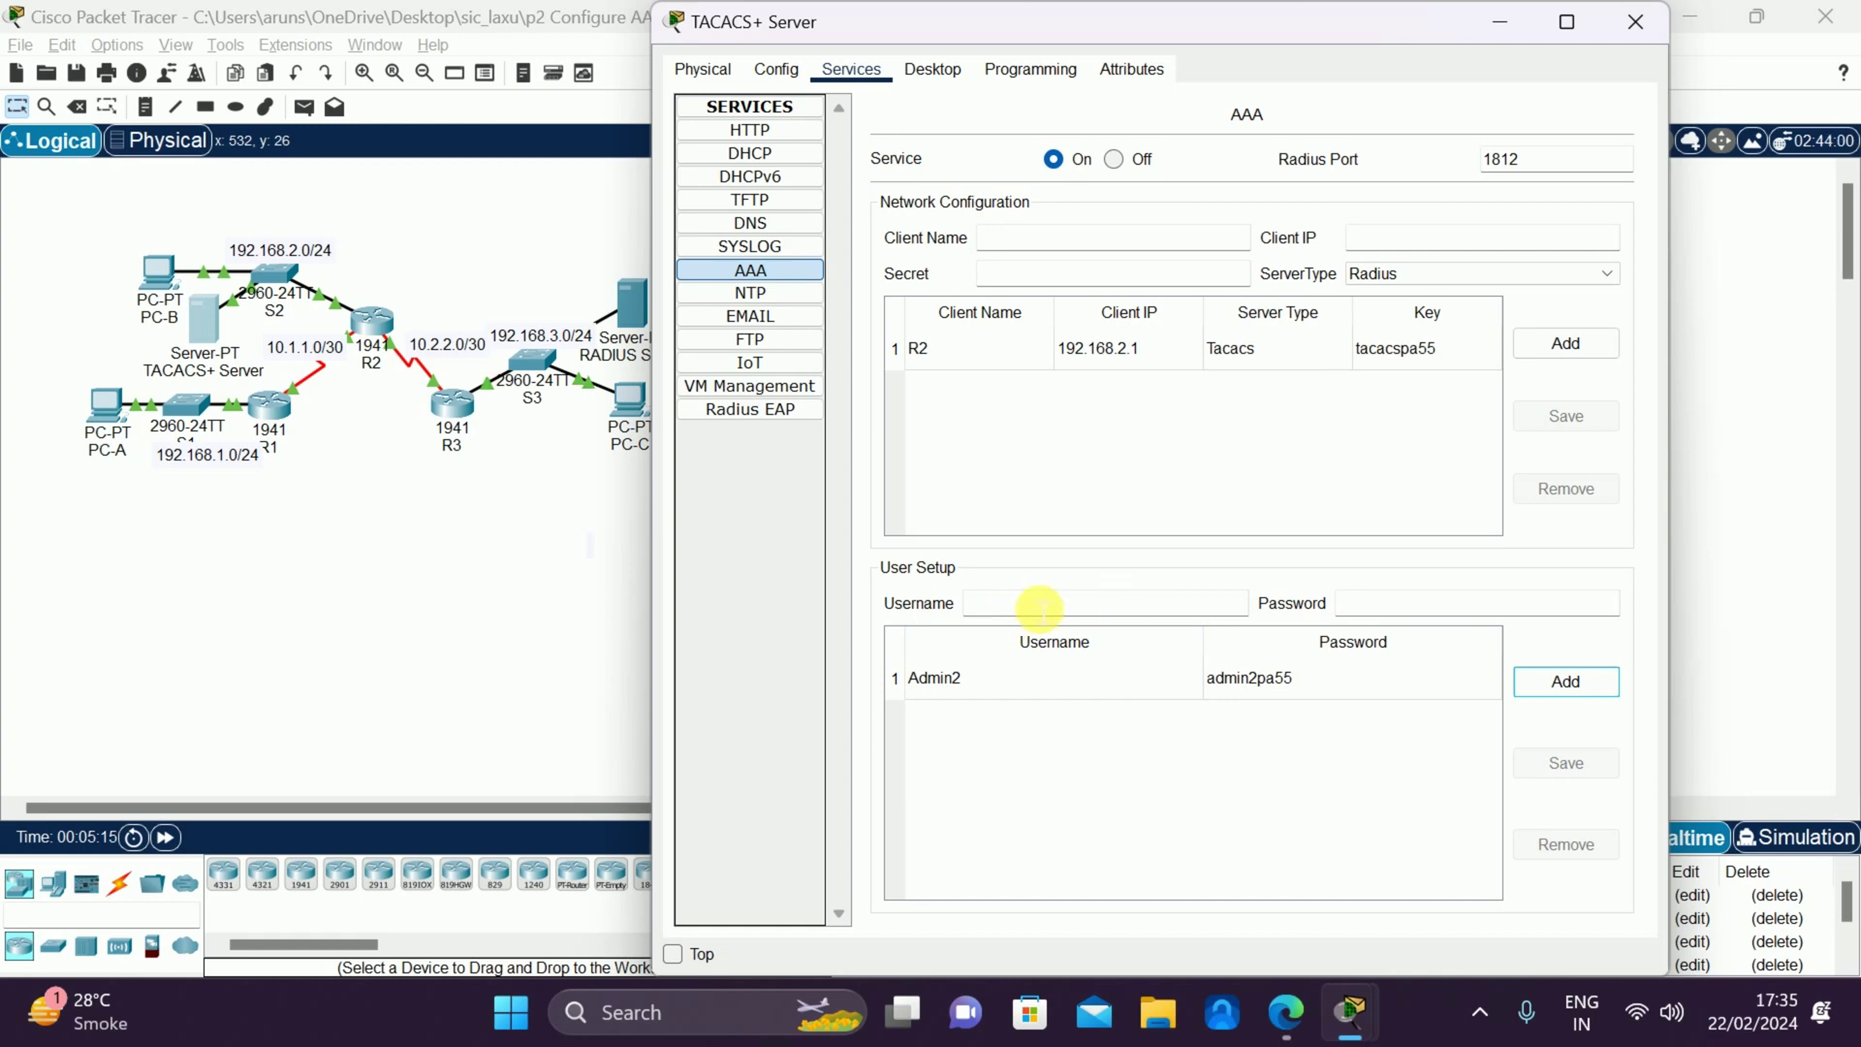
left_click(1565, 682)
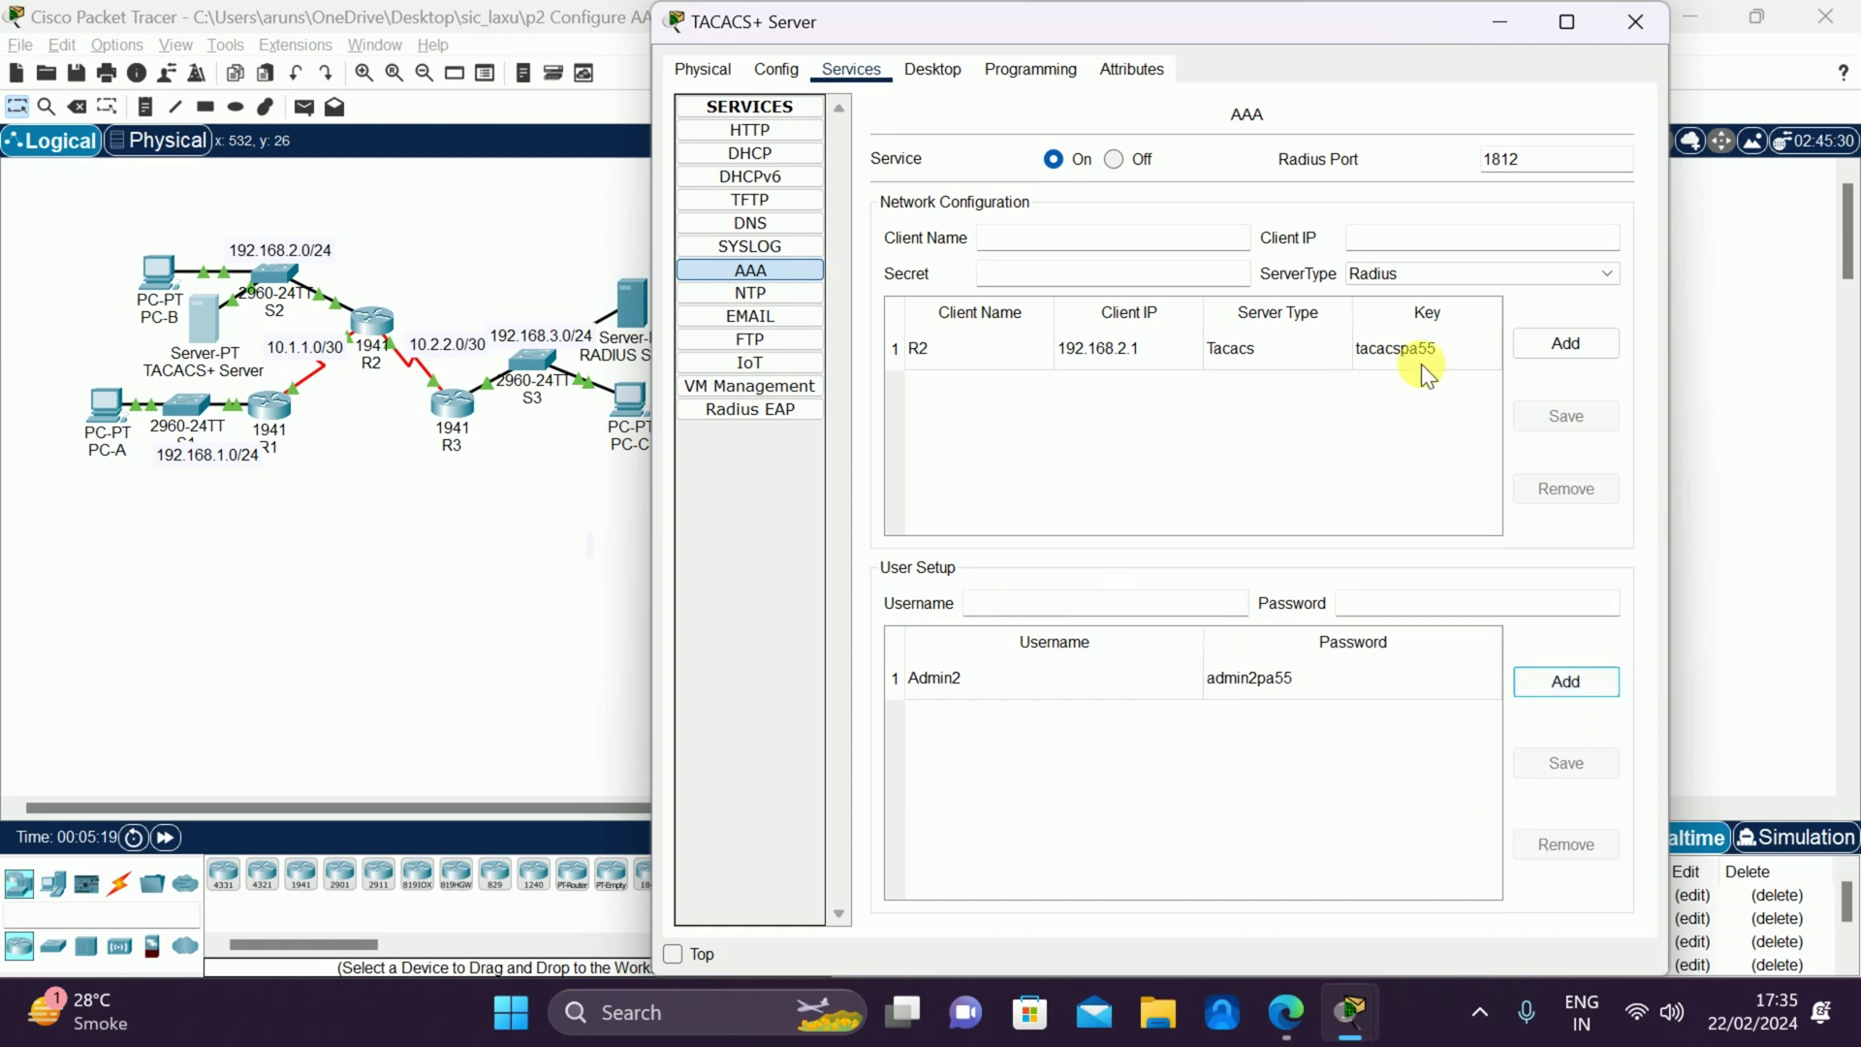
left_click(1491, 20)
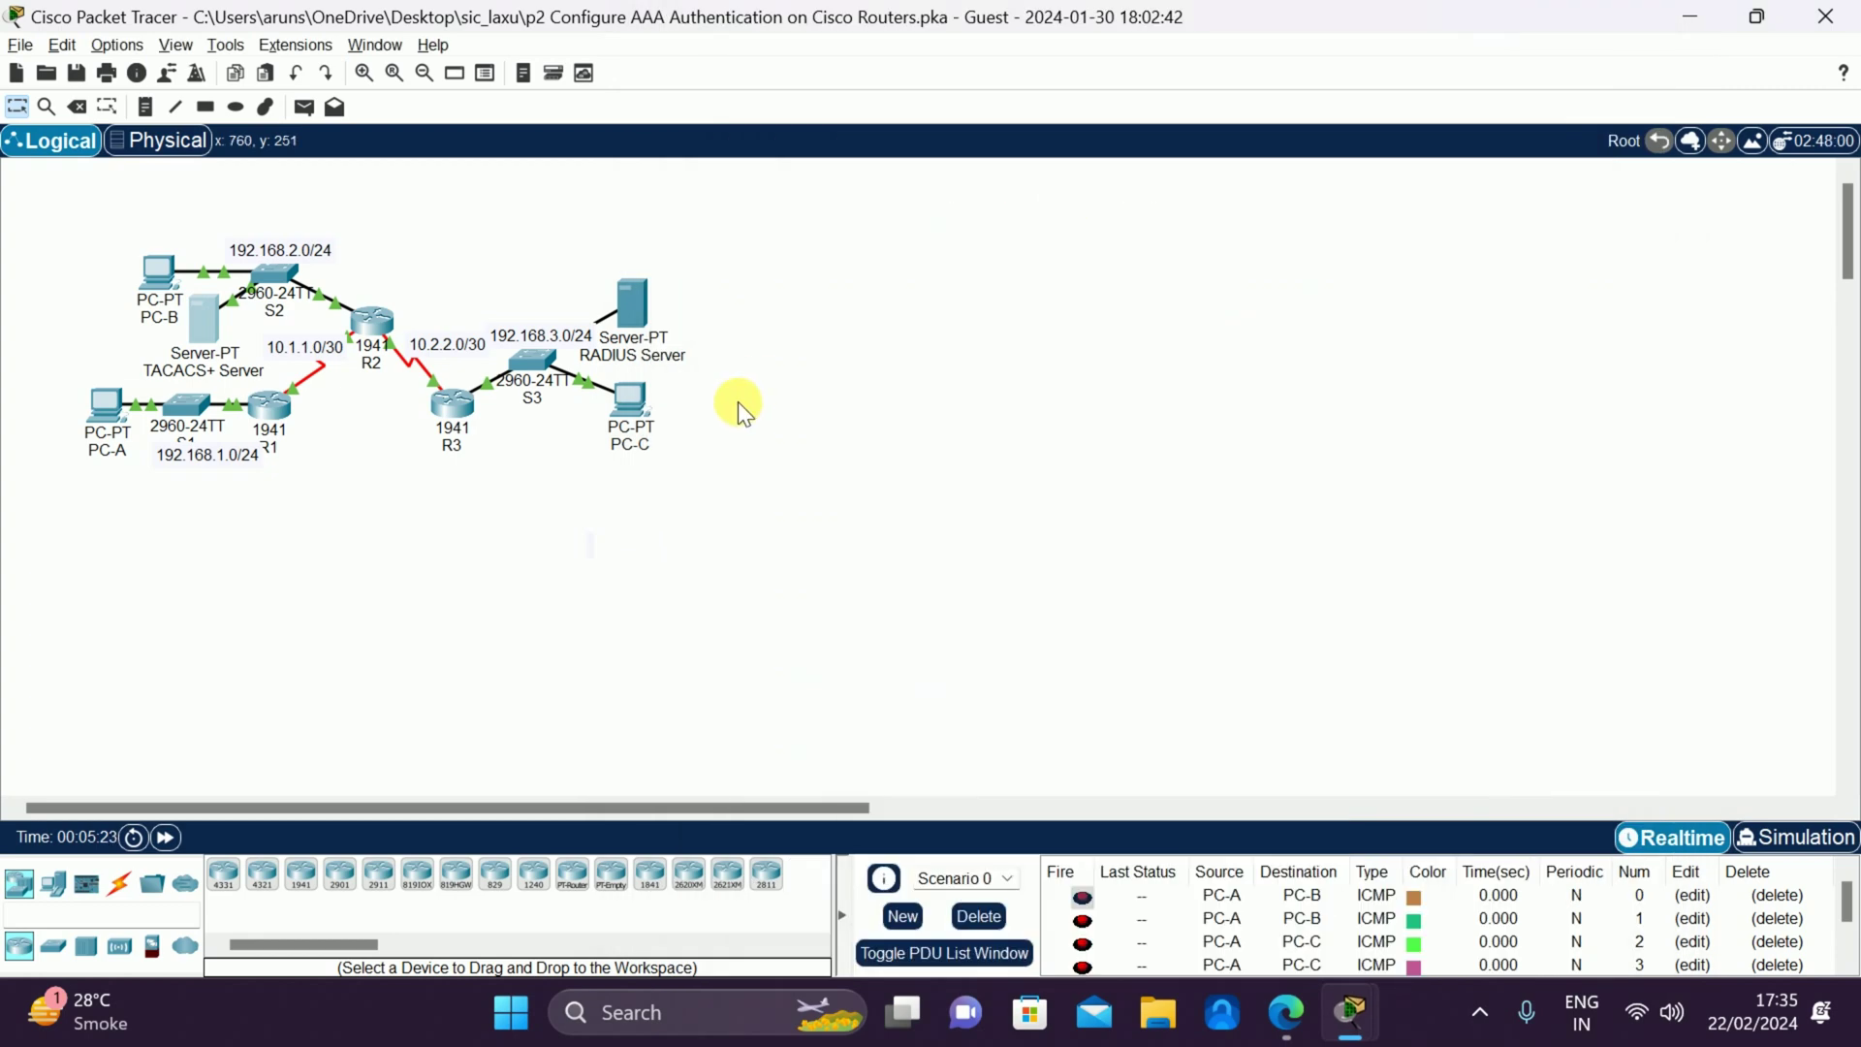
Read the manual's Step 3 on the TACACS+ server specifics and open router R2's command line in Packet Tracer.
key("alt+Tab")
key("alt+Tab")
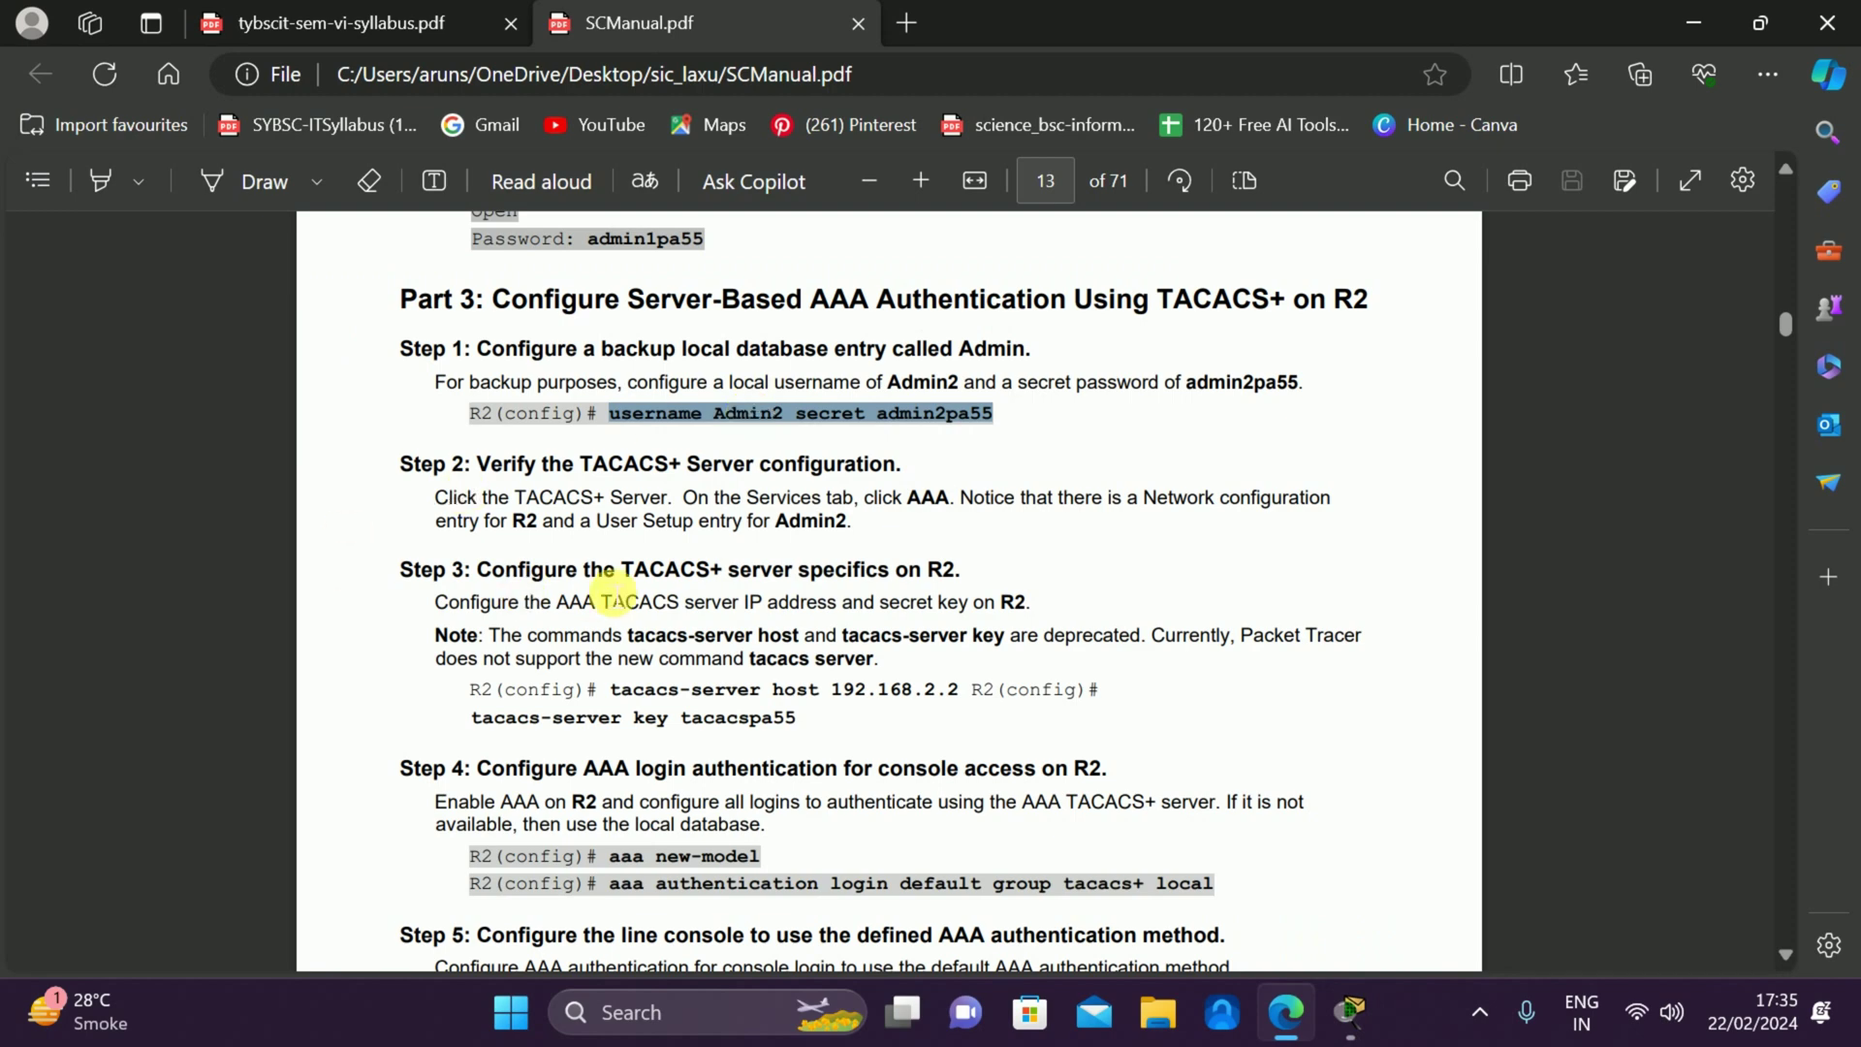
scroll(729, 570, "down", 1)
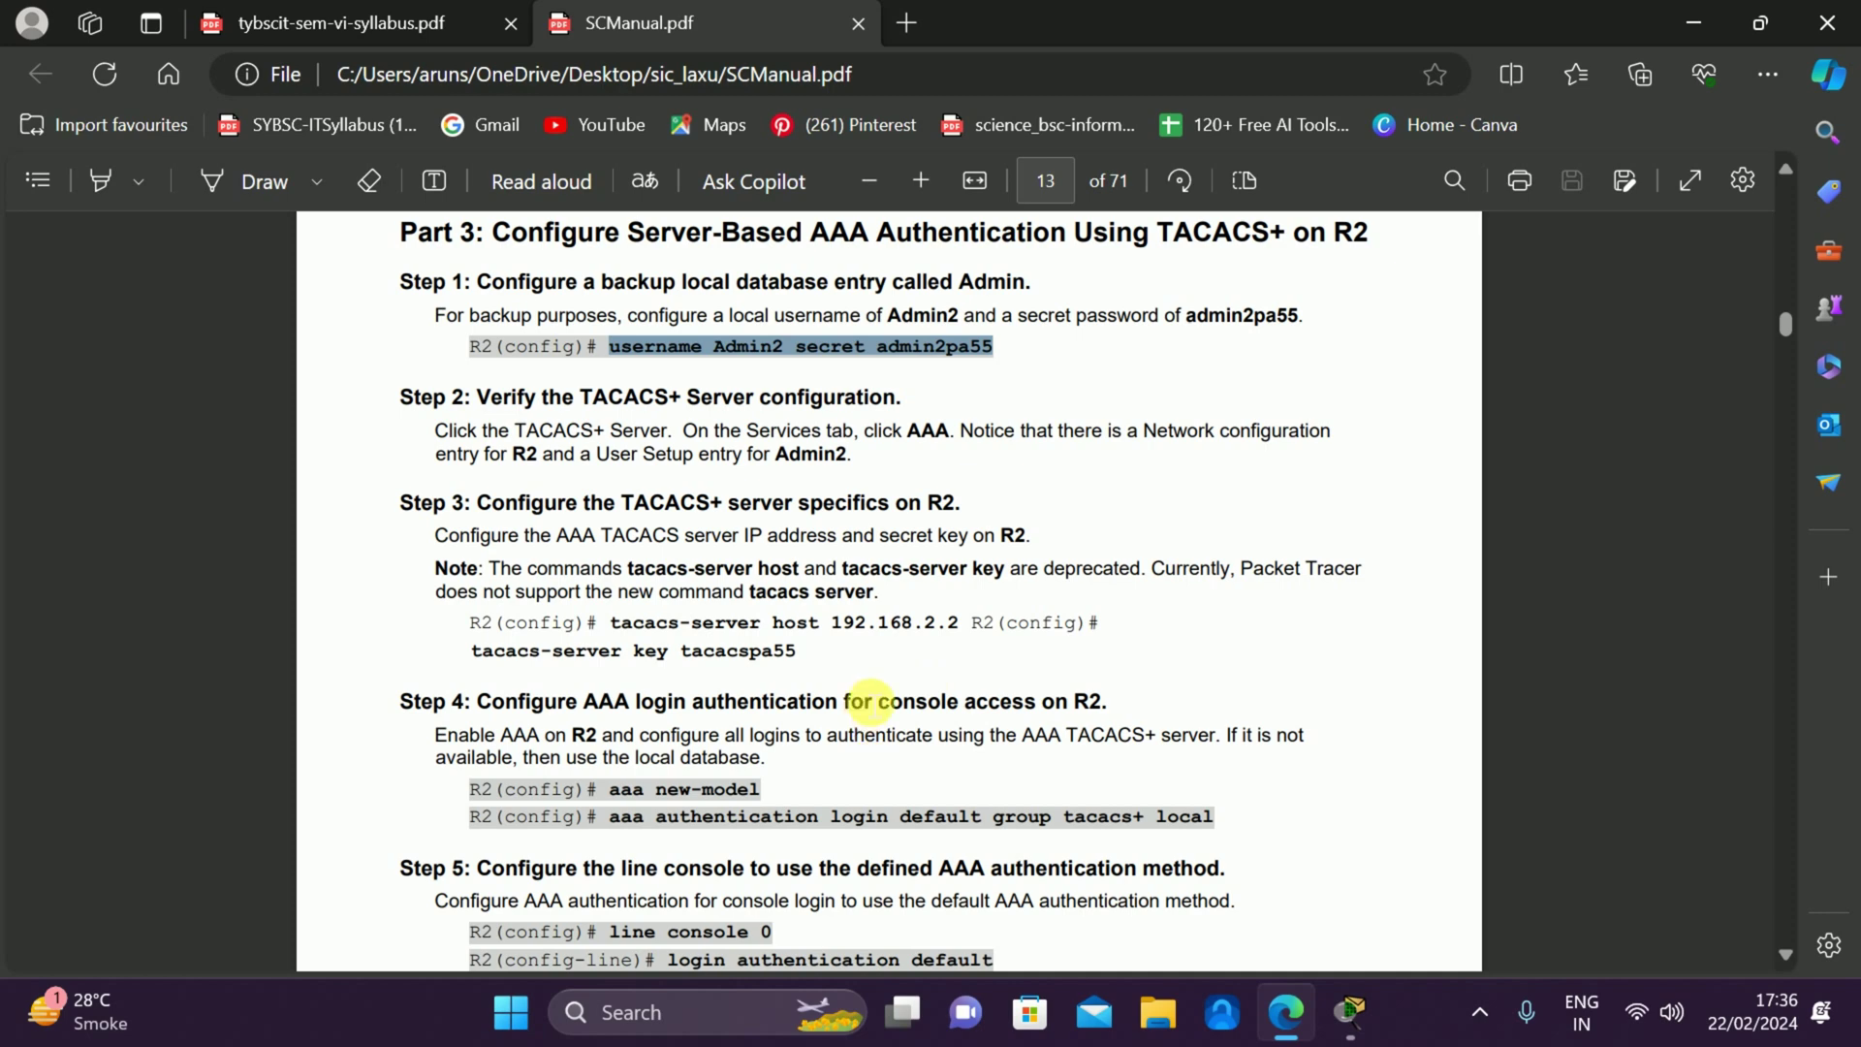
key("alt+Tab")
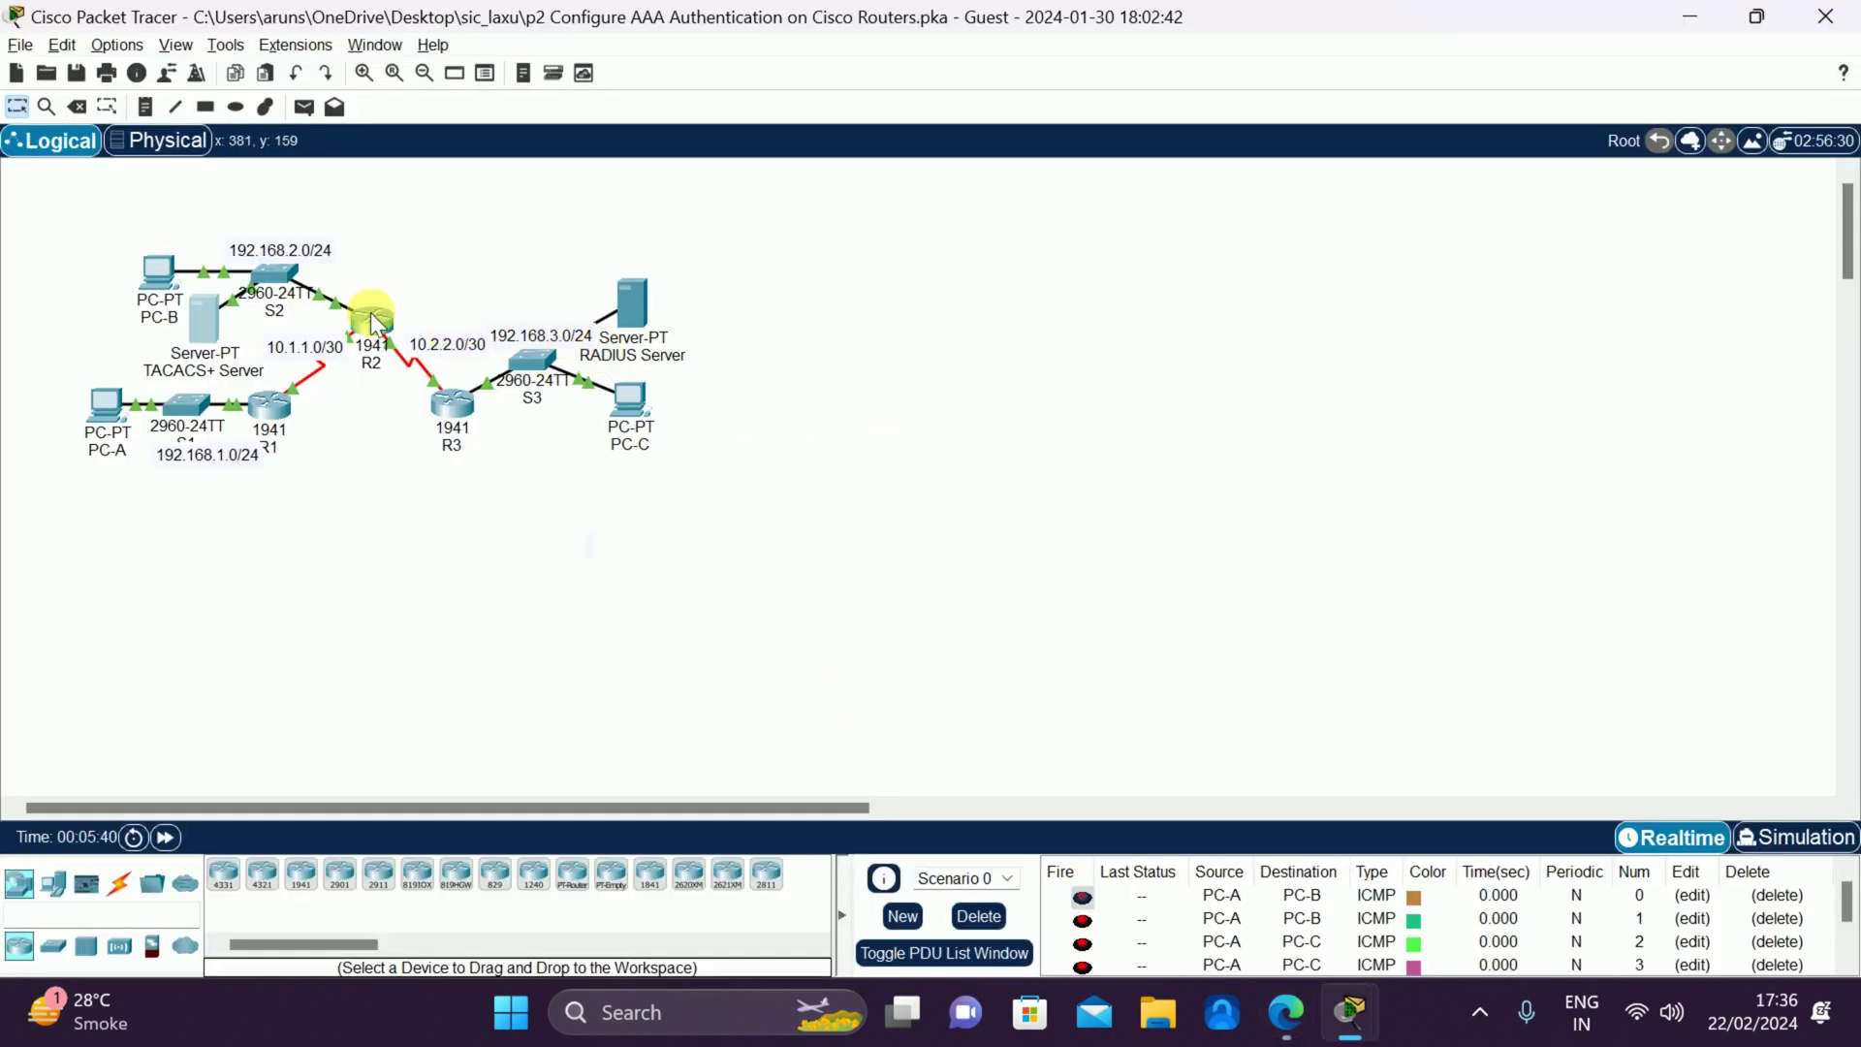
mouse_move(371, 320)
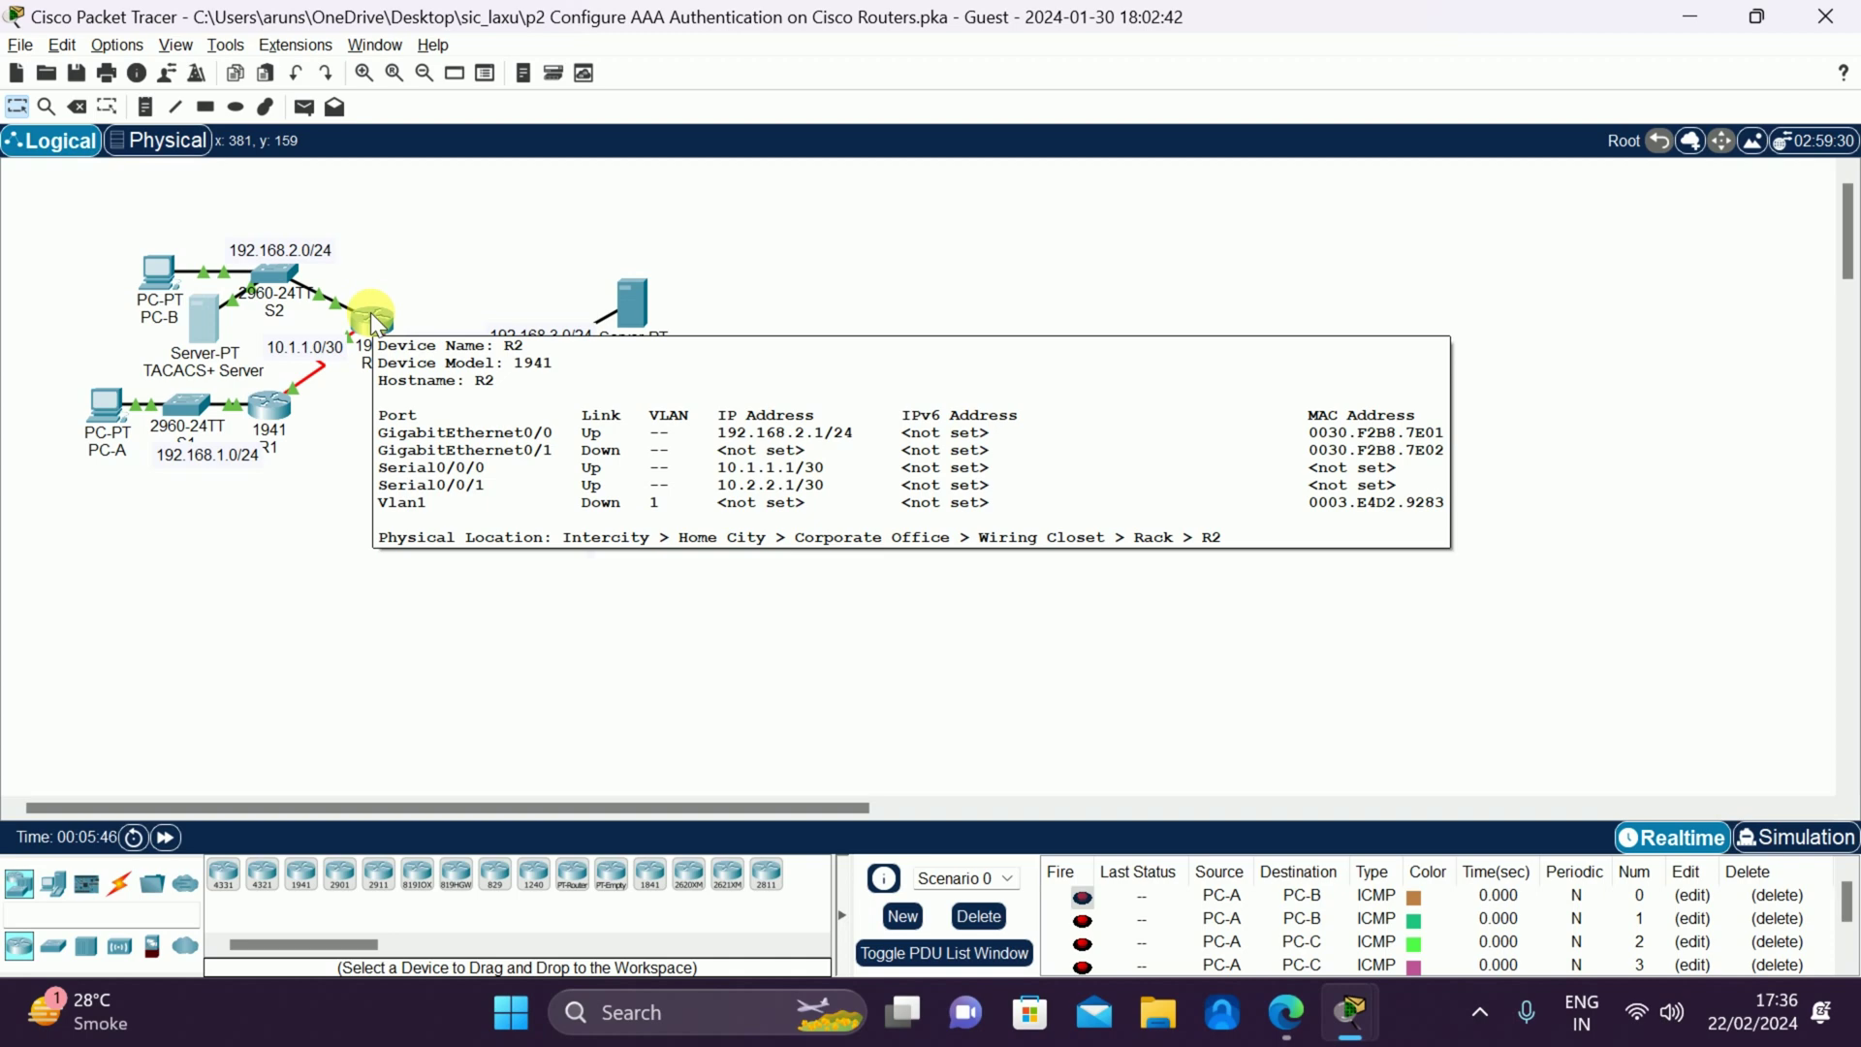
left_click(374, 322)
Copy the command tacacs-server host 192.168.2.2 from the manual's Step 3 and run it on R2.
key("alt+Tab")
key("alt+Tab")
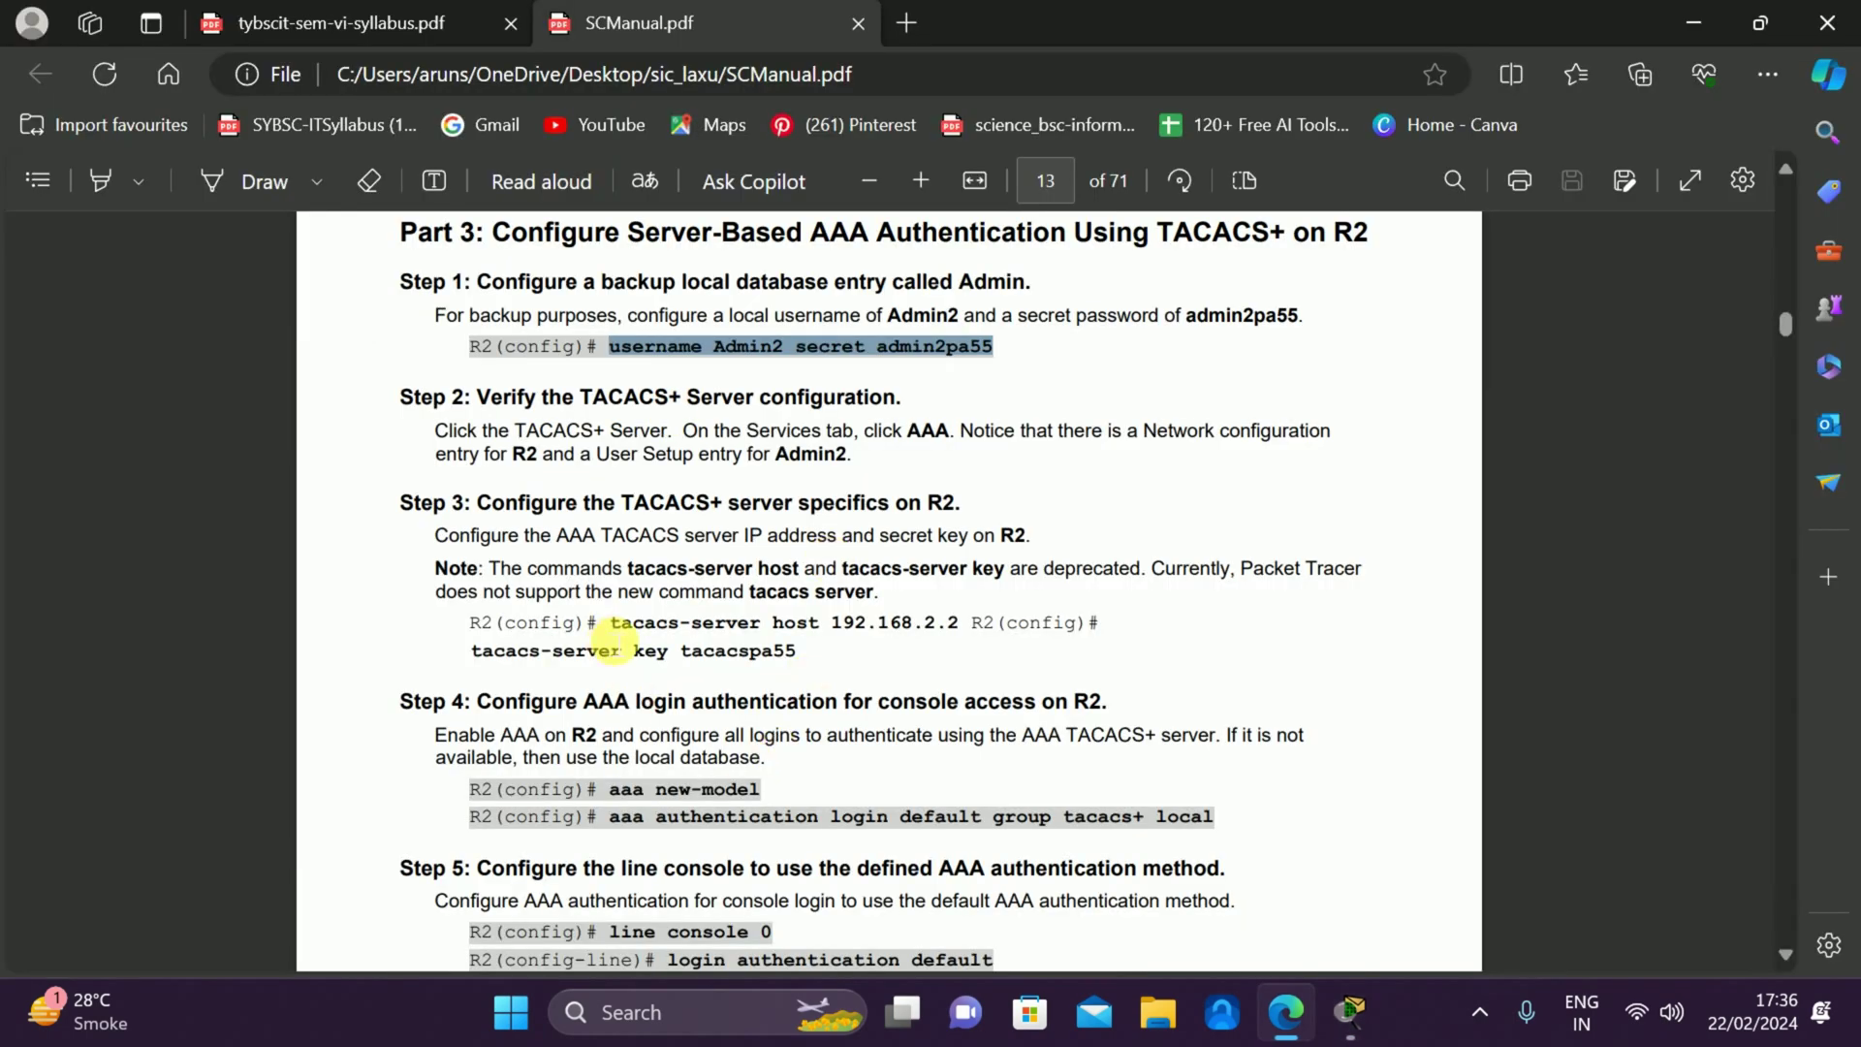
left_click_drag(598, 625, 962, 626)
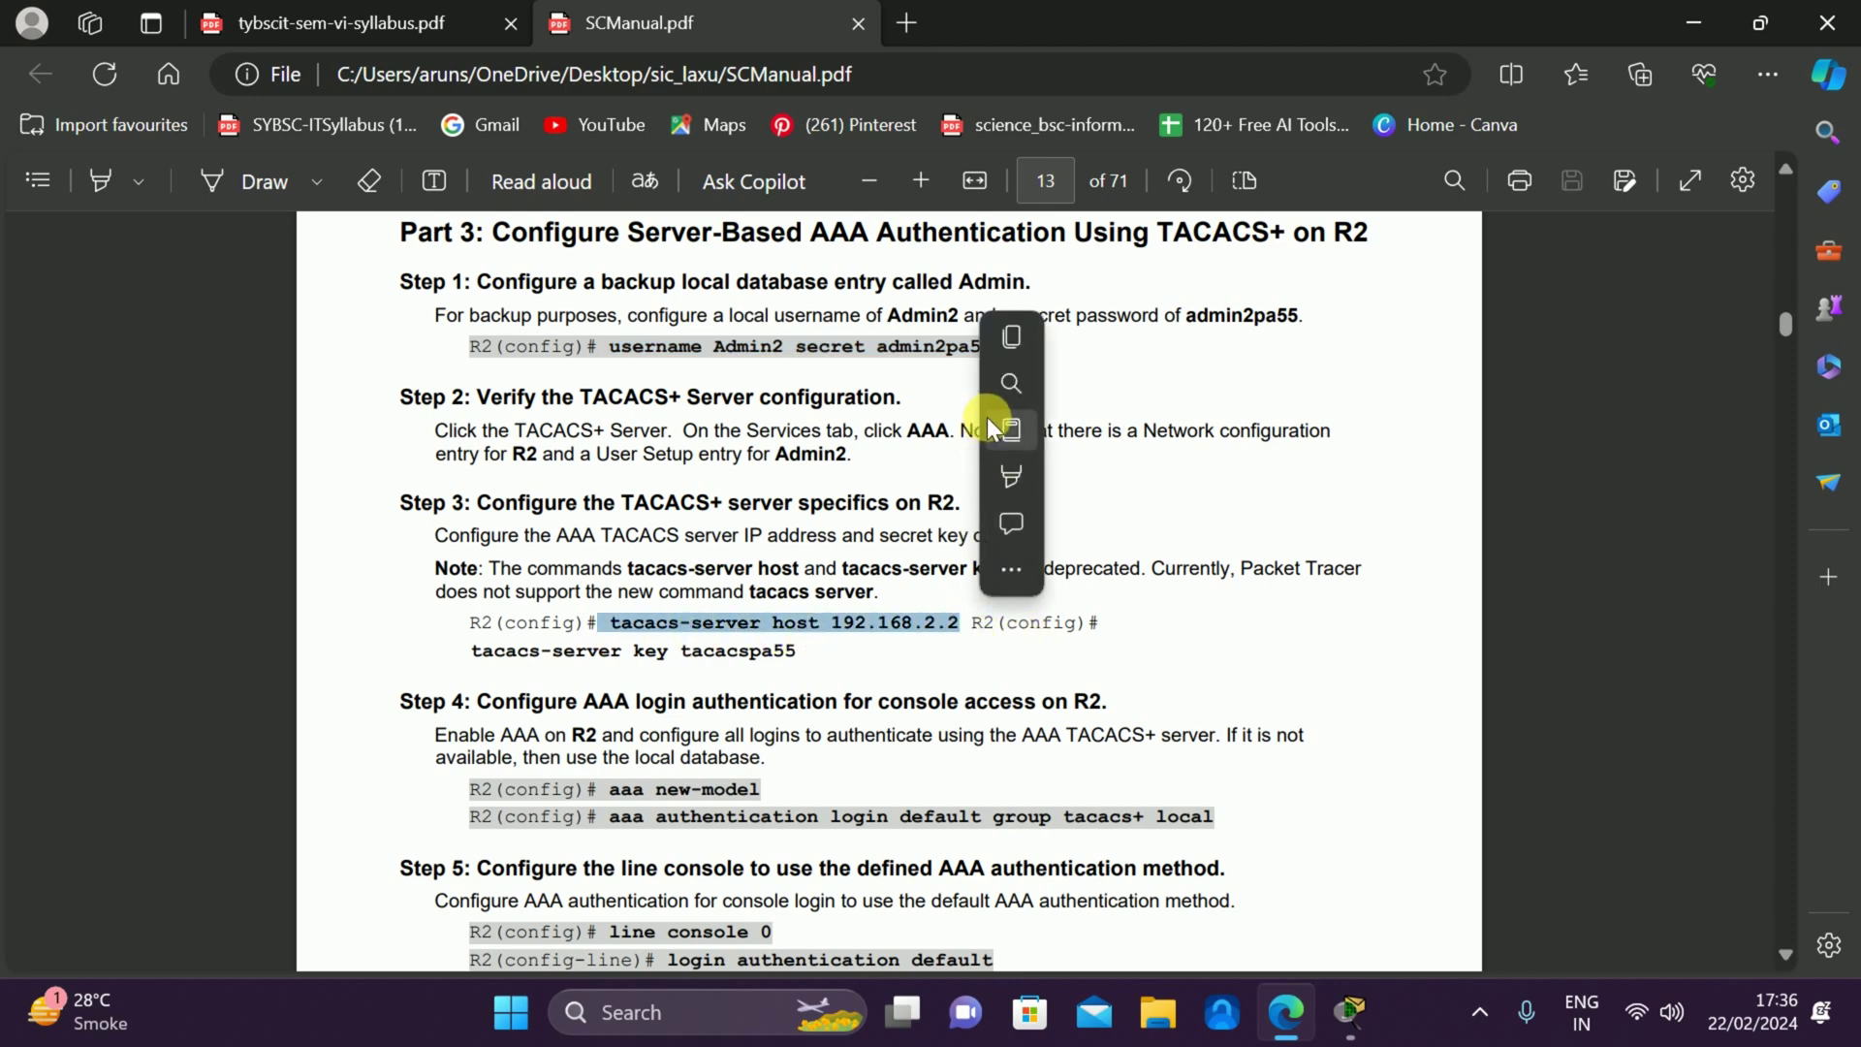
left_click(1008, 339)
key("alt+Tab")
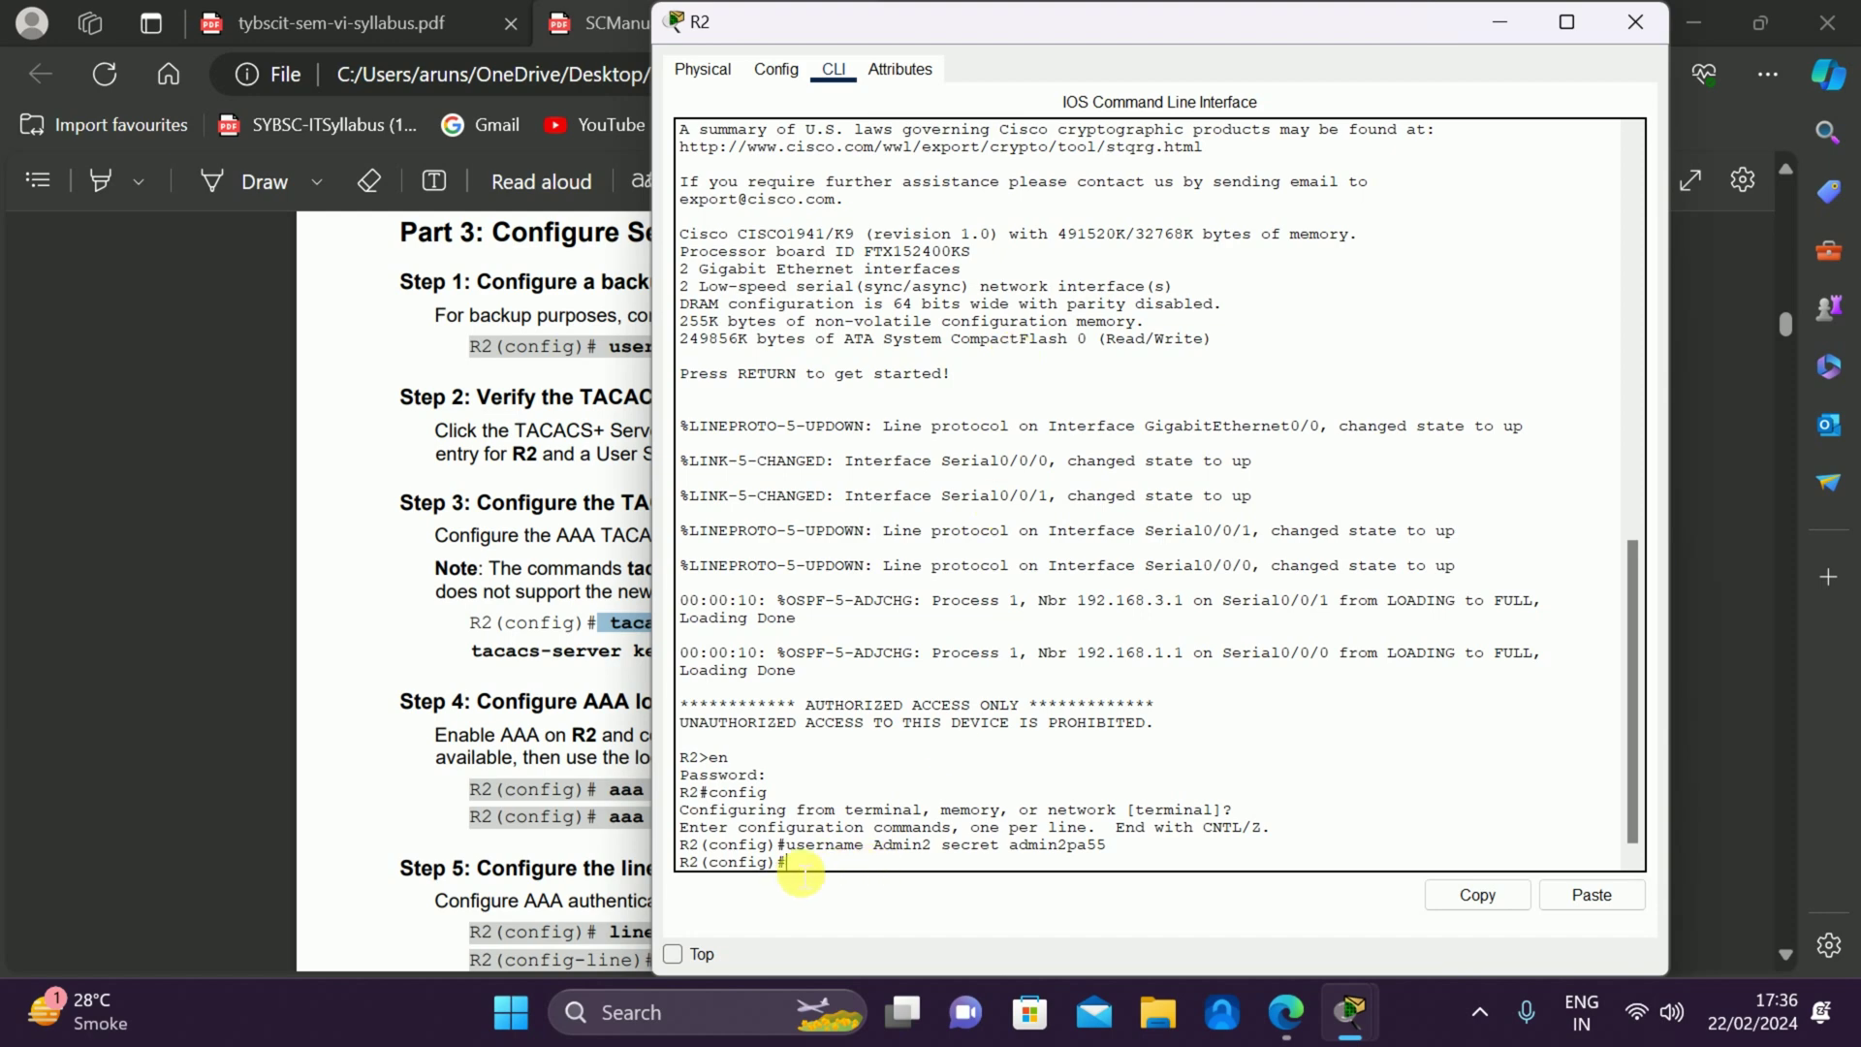
right_click(803, 863)
left_click(847, 905)
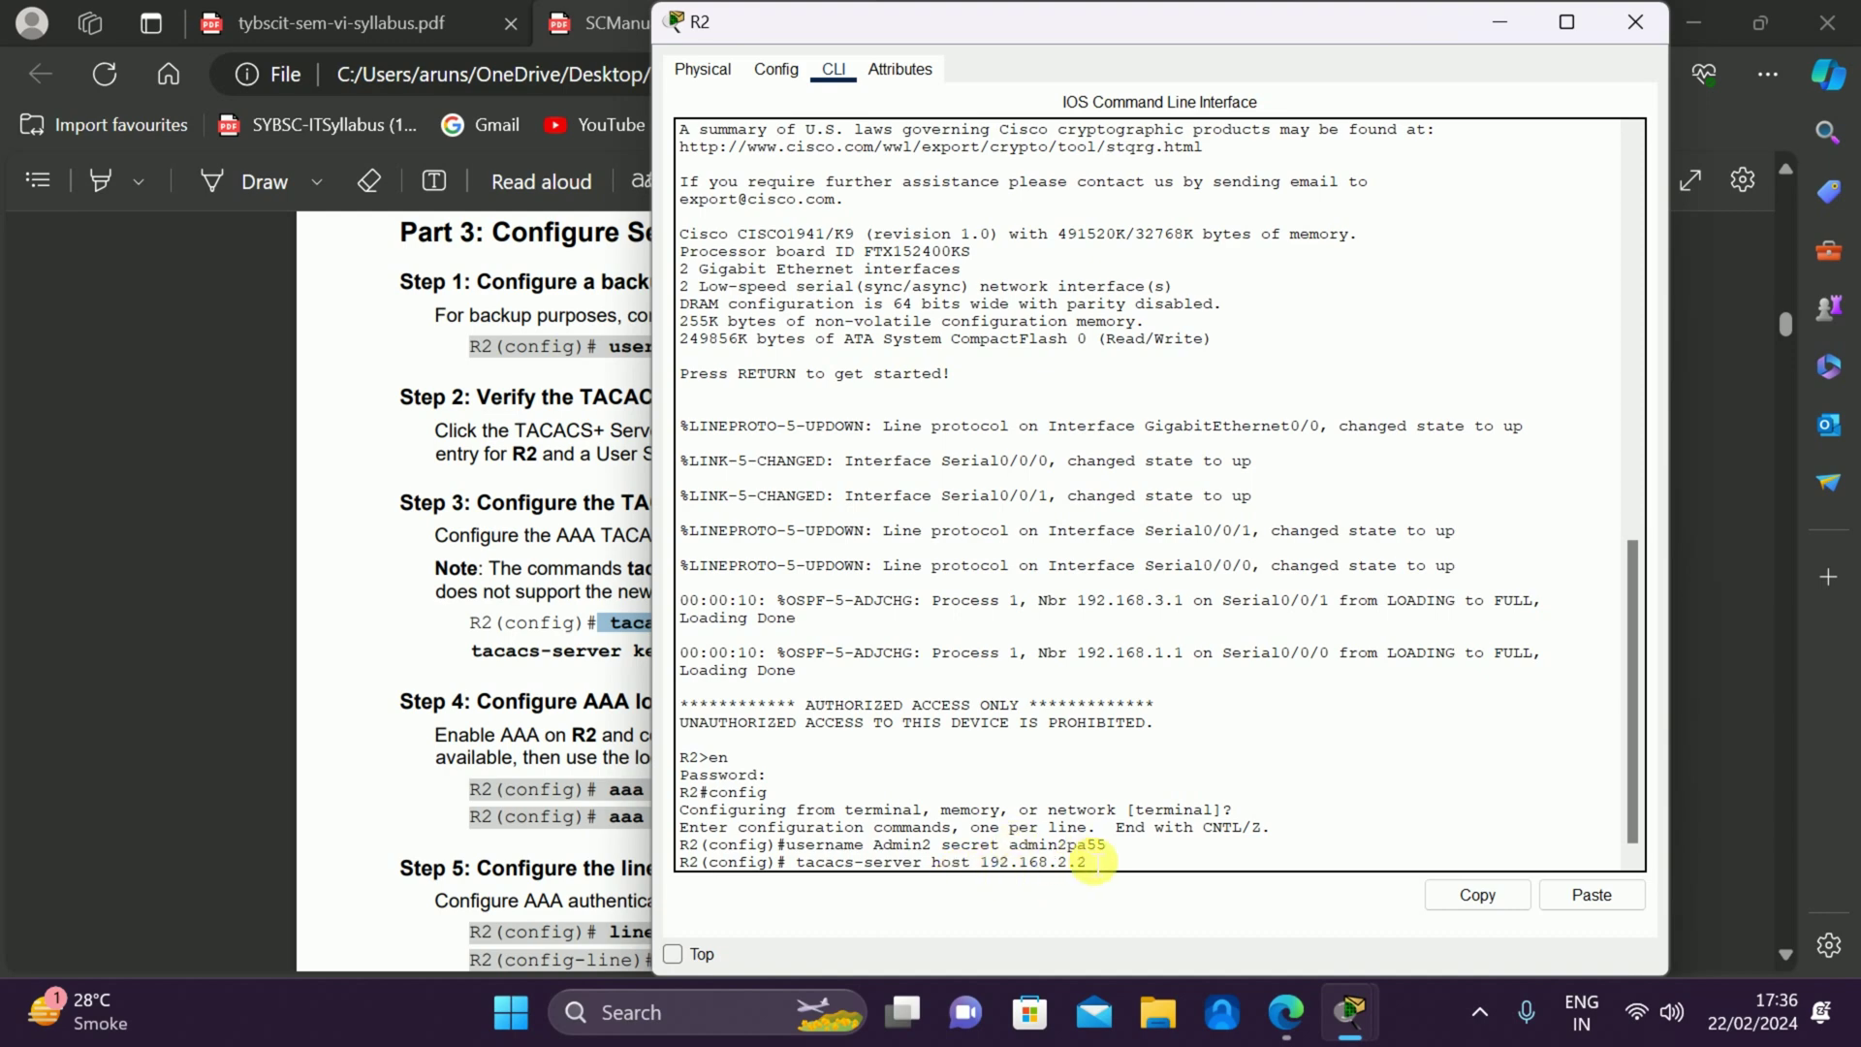
key("Return")
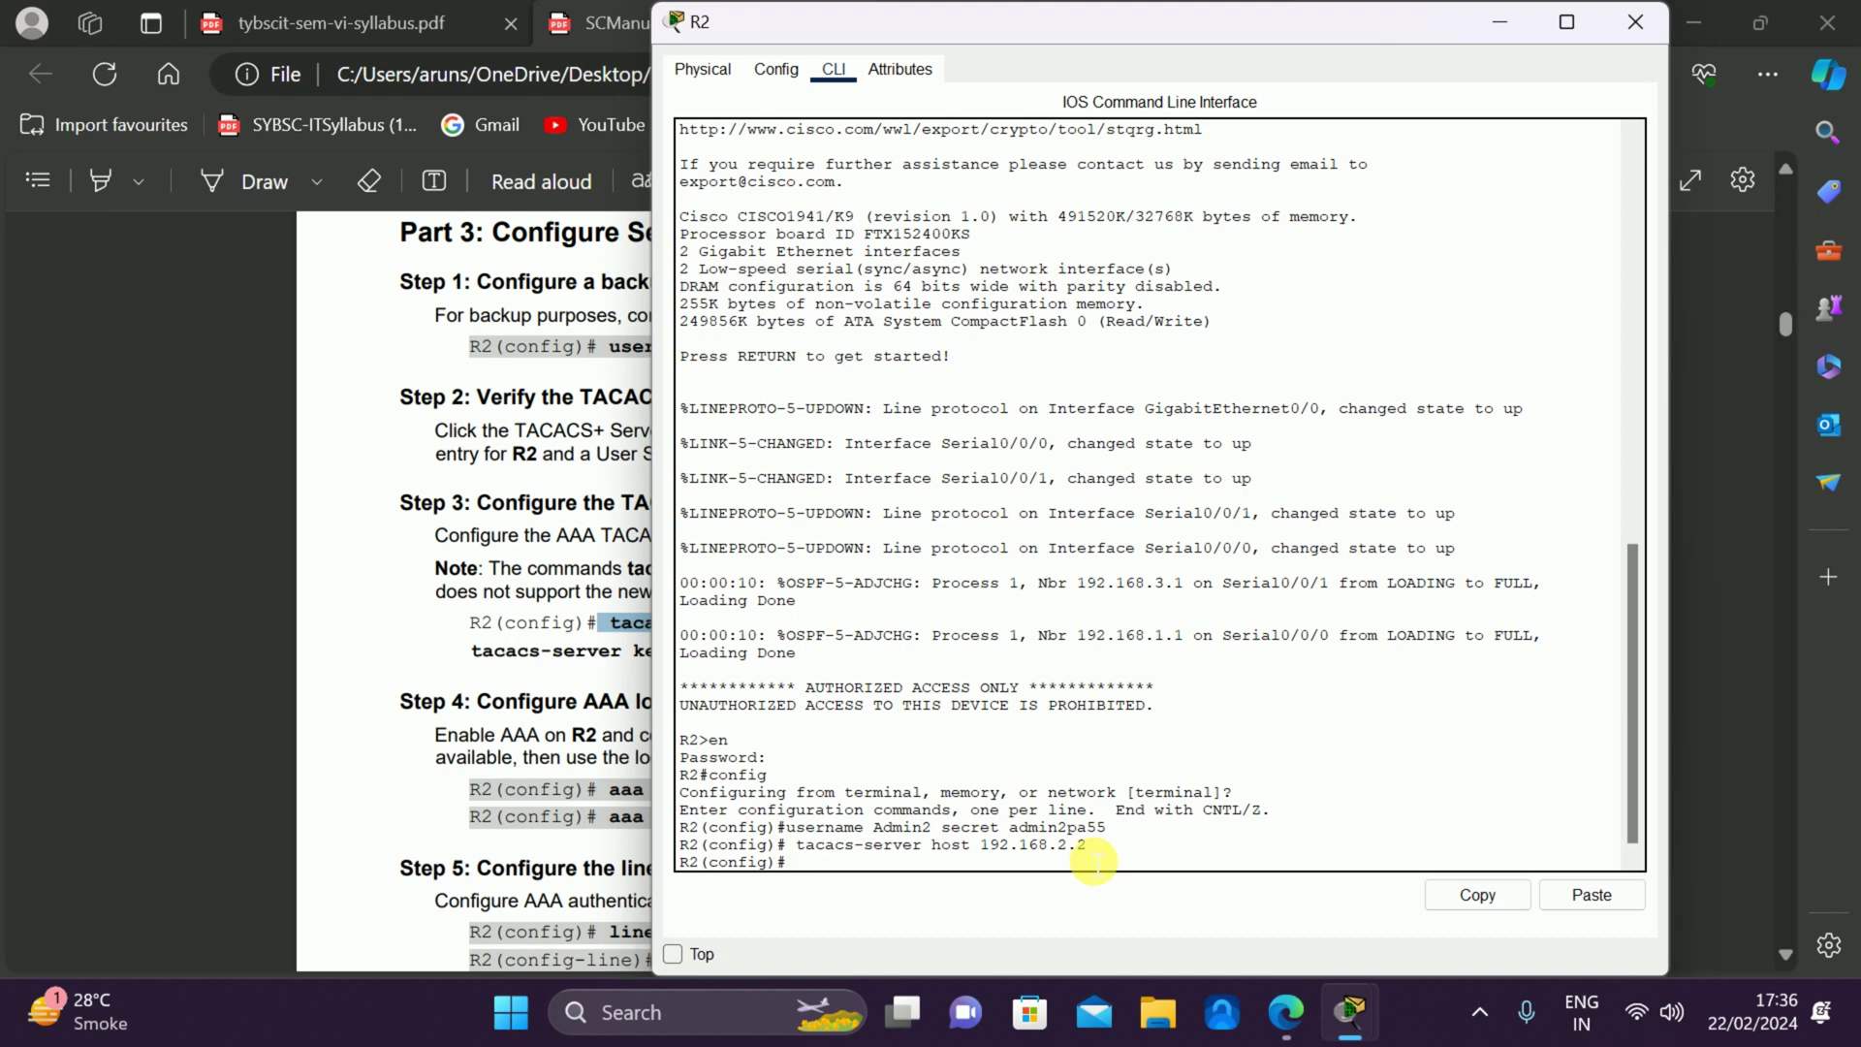
Copy the tacacs-server key command with its secret key from the manual's Step 3 and run it on R2.
key("alt+Tab")
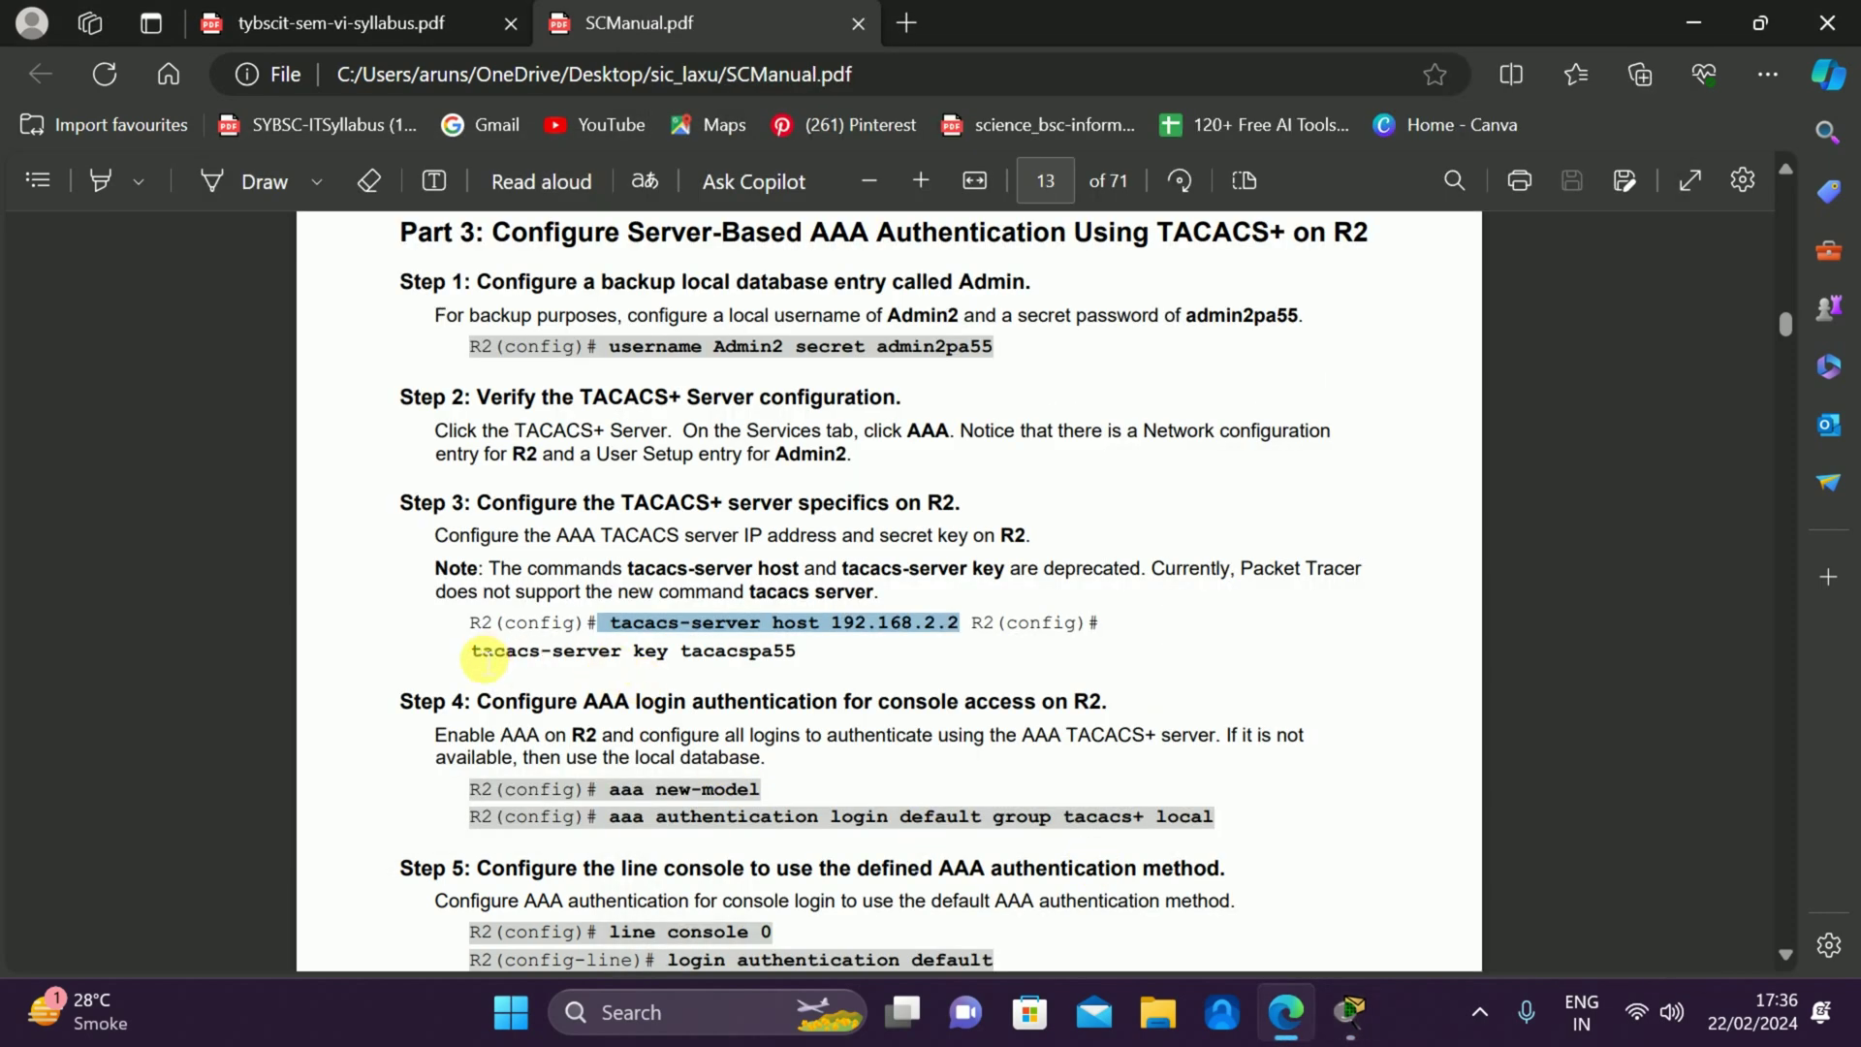
left_click_drag(473, 651, 798, 652)
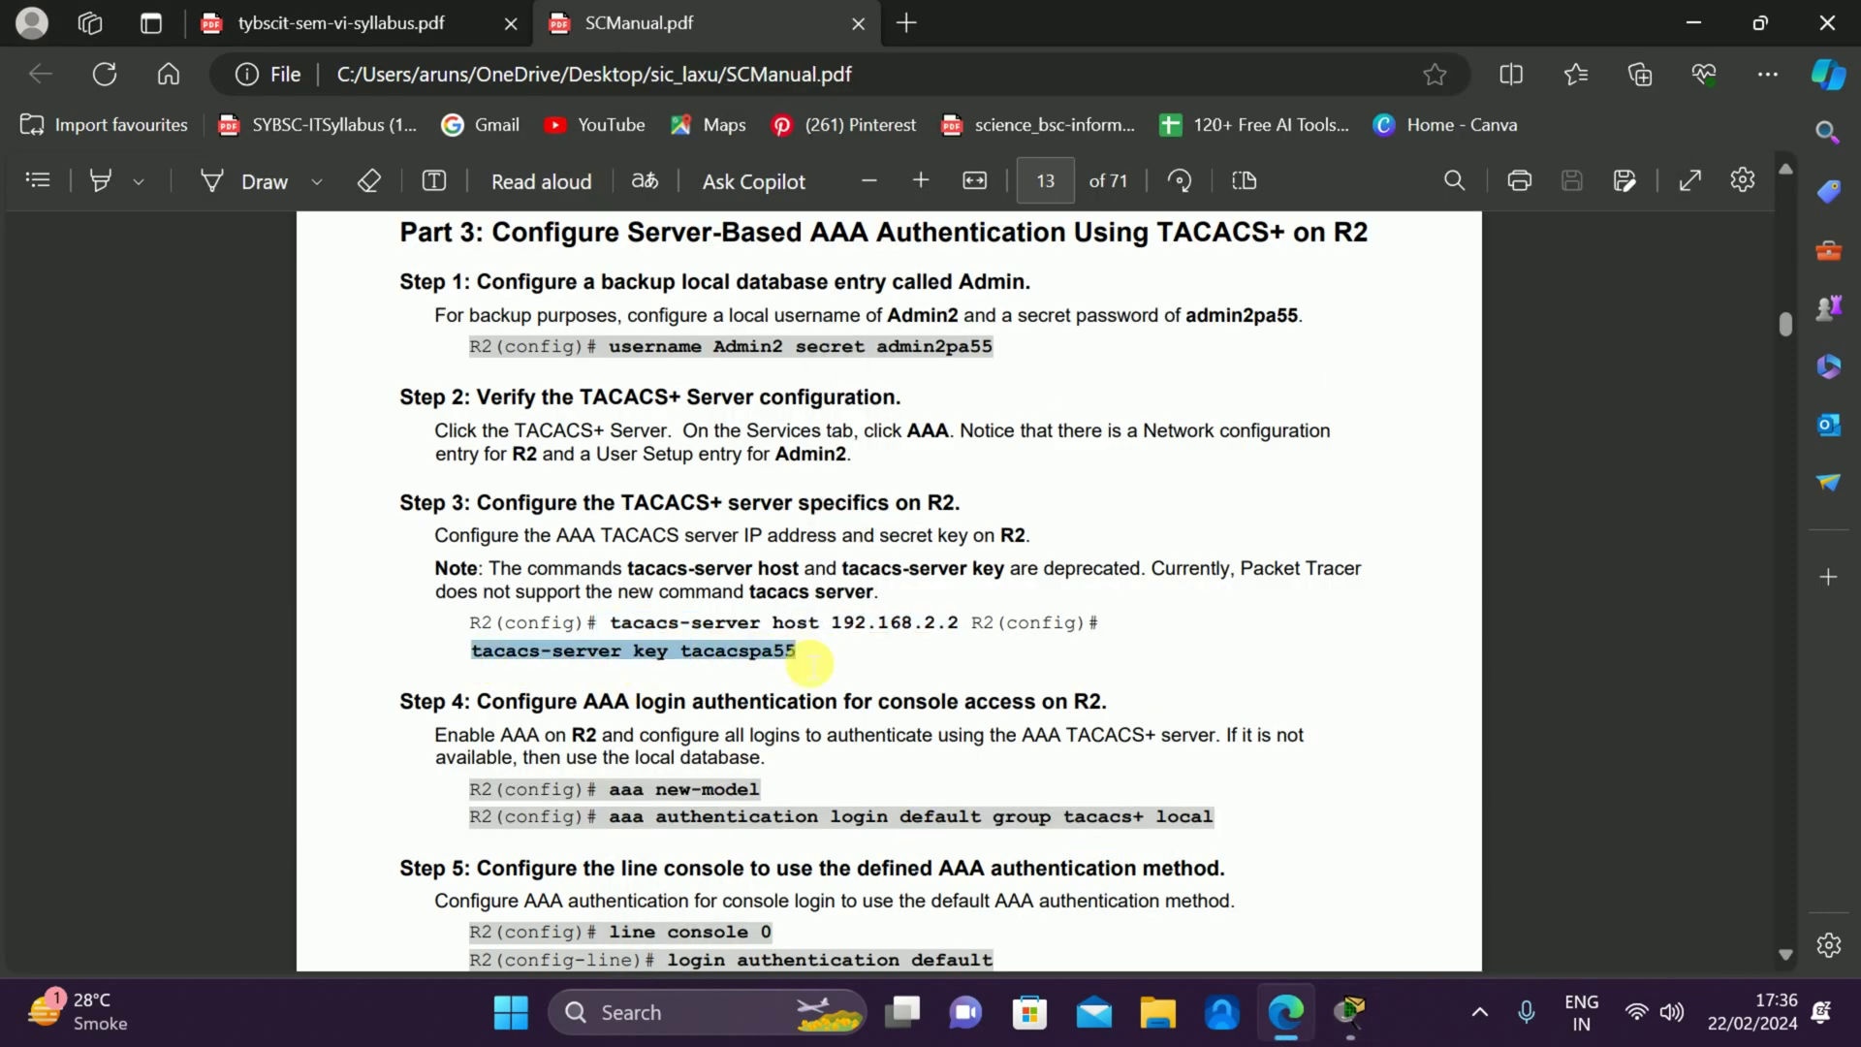
key("alt+Tab")
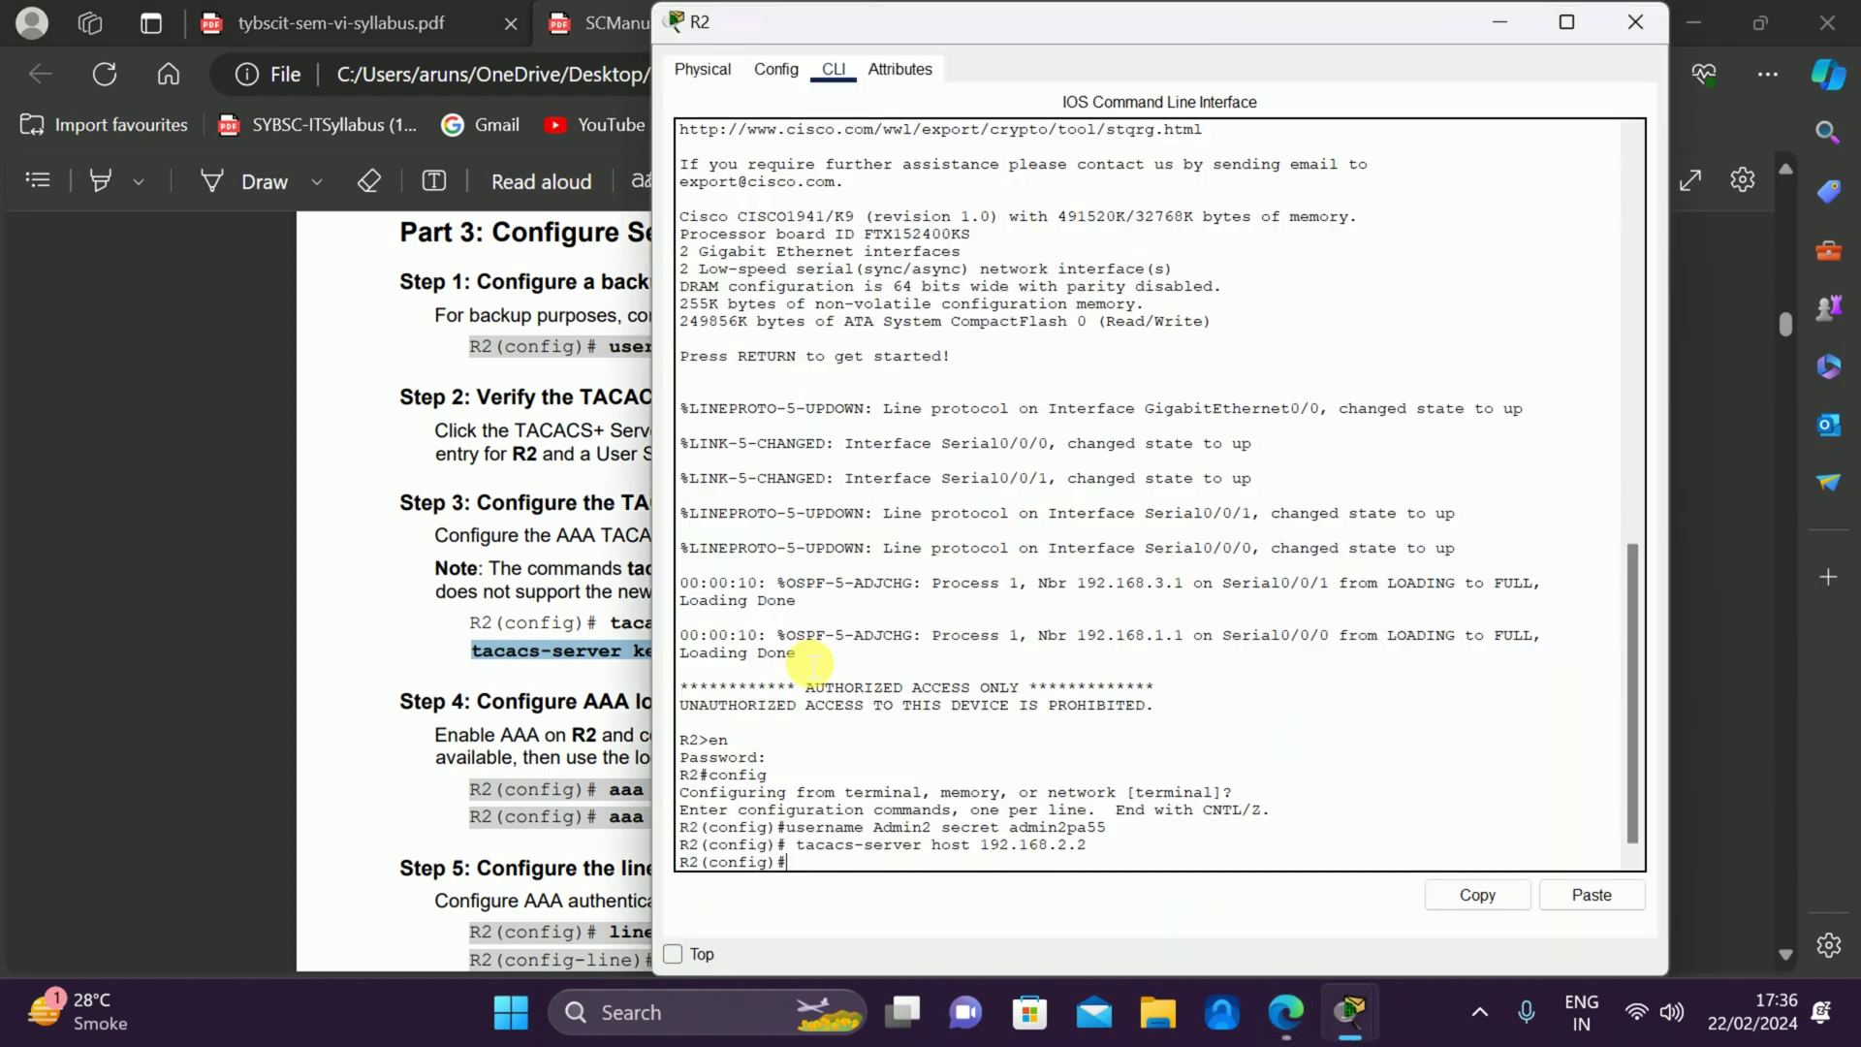
right_click(803, 859)
left_click(865, 904)
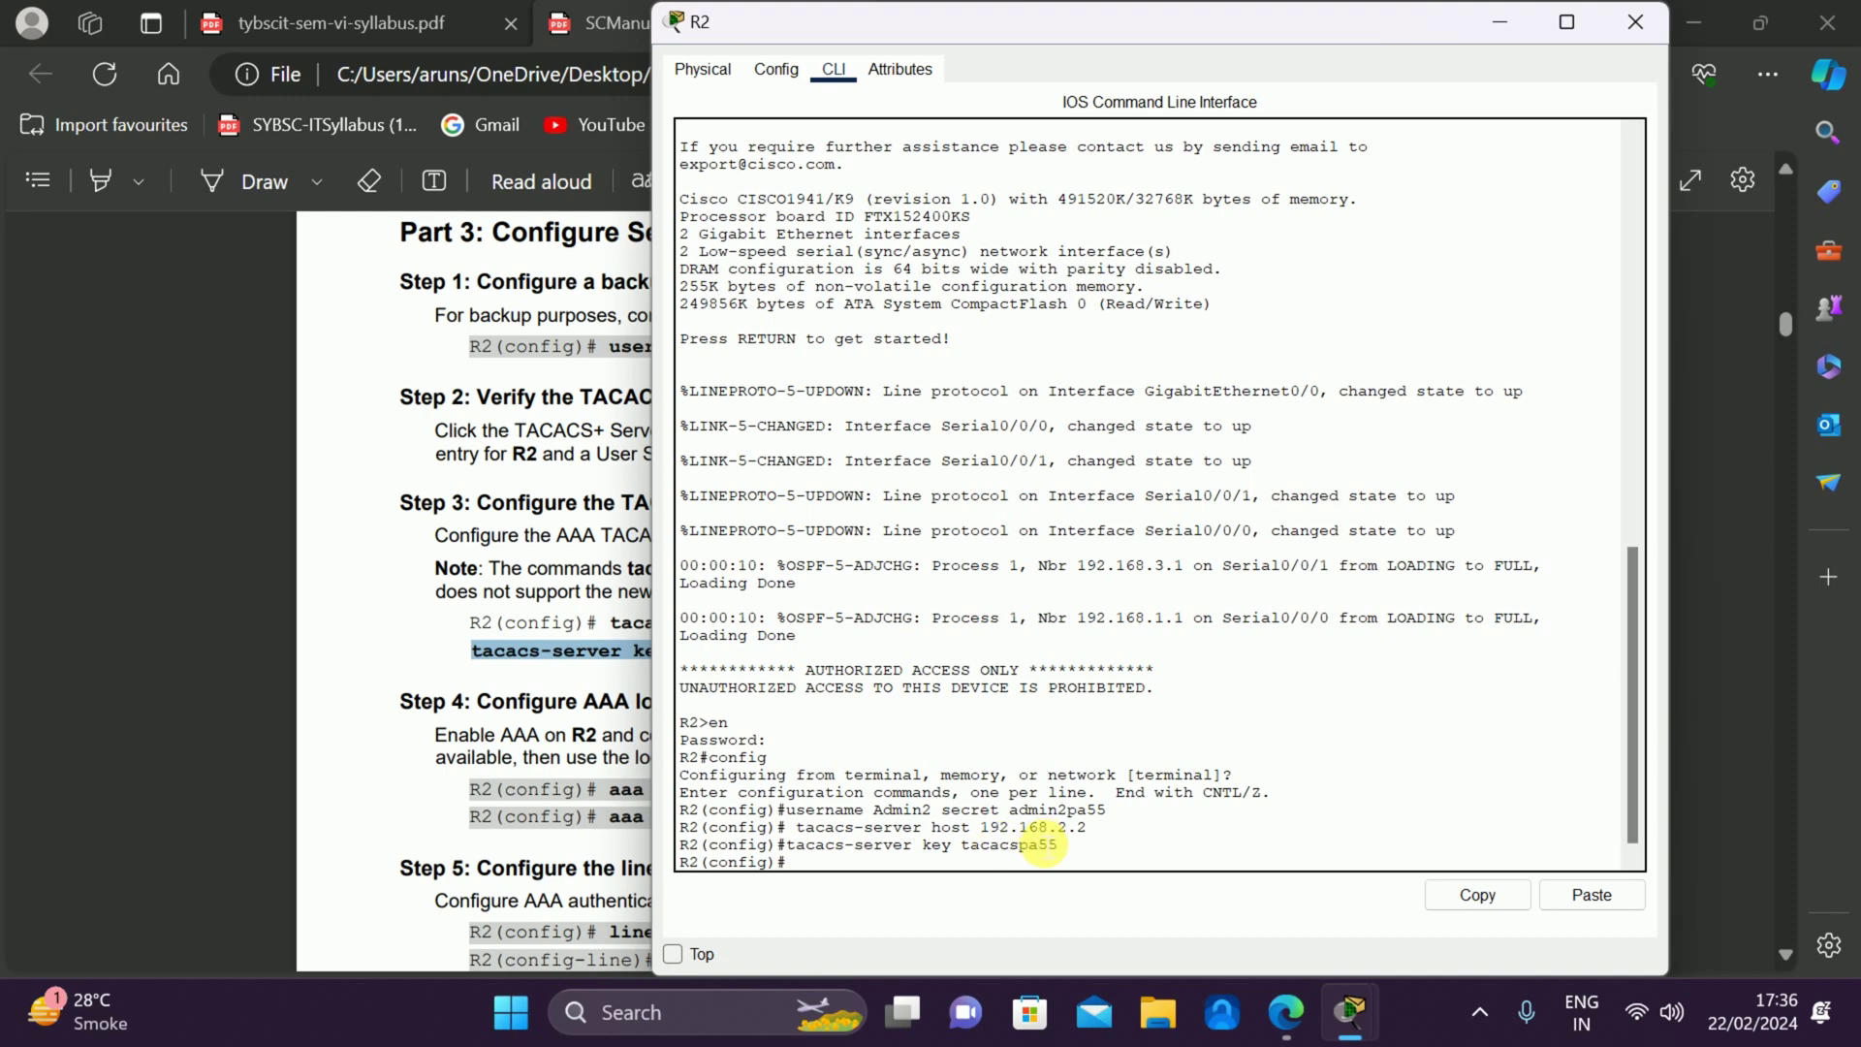
Compare the TACACS+ Server's AAA client entry for R2 with the host and key commands, and minimize the server window.
key("alt+Tab")
key("alt+Tab")
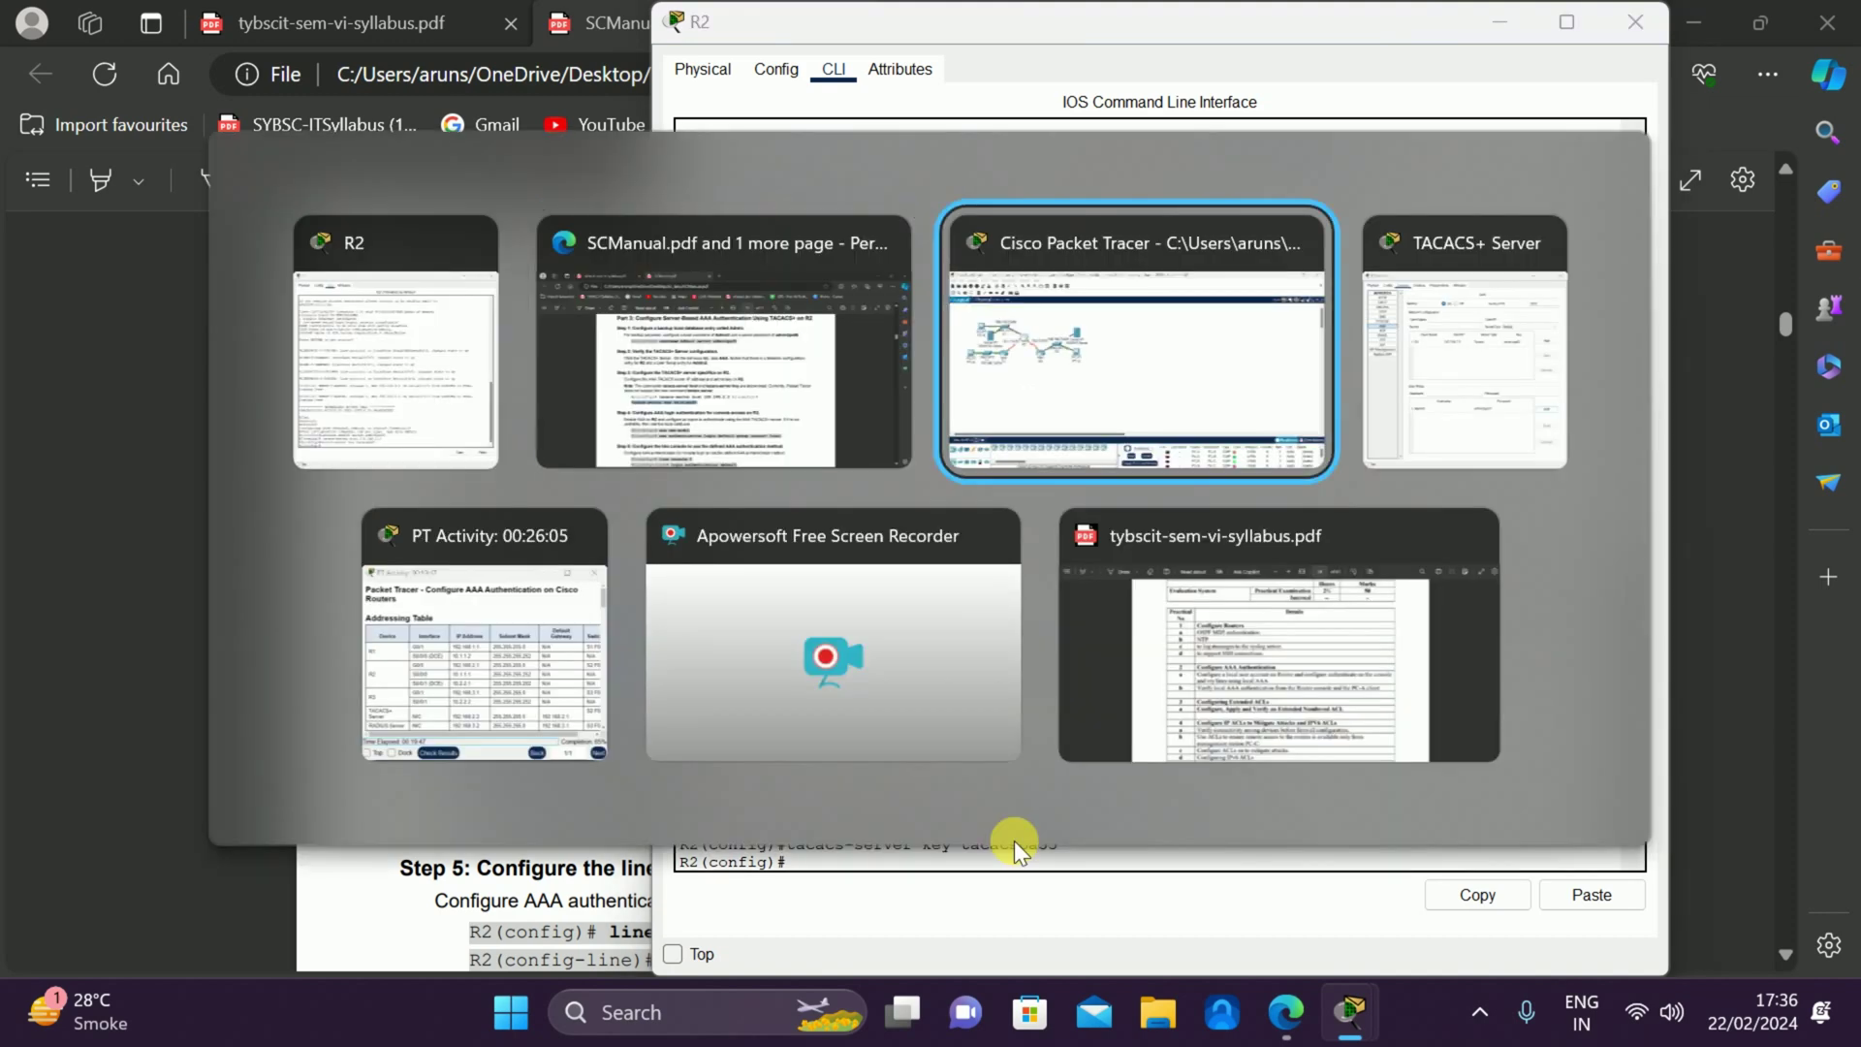
key("alt+Tab")
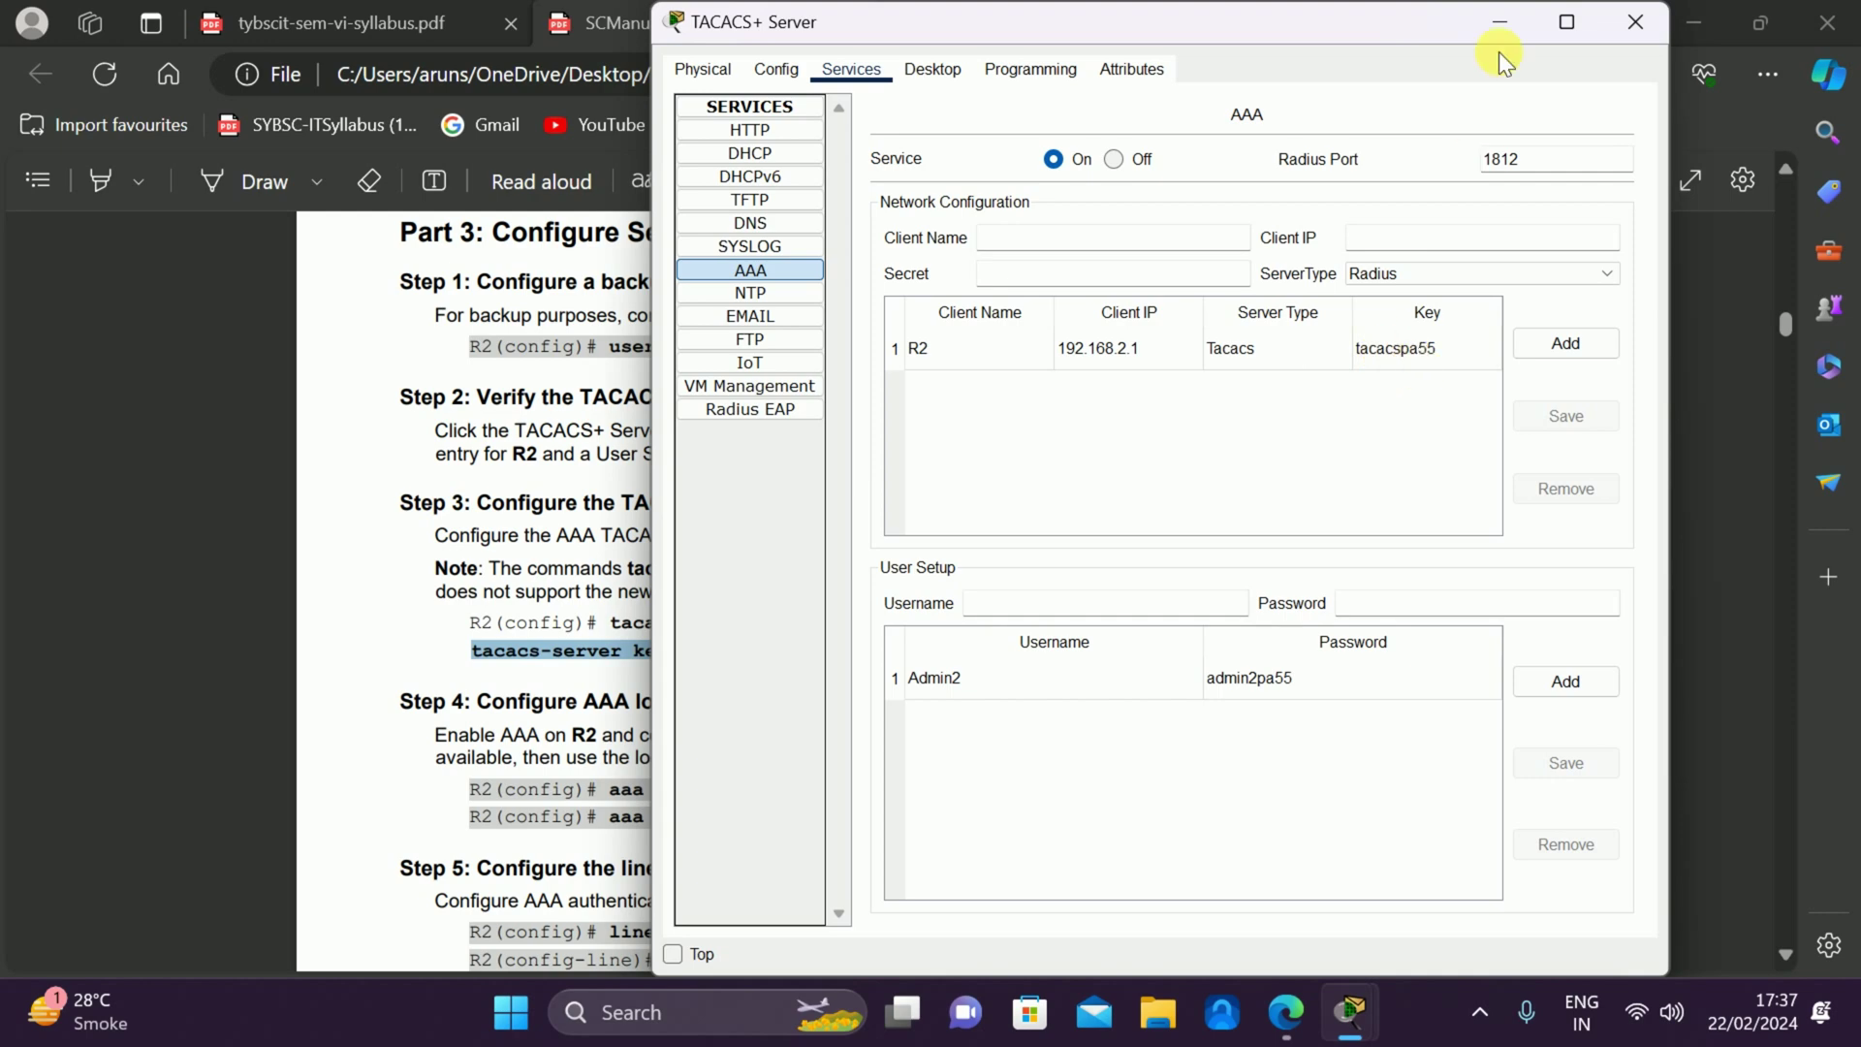
left_click(1491, 21)
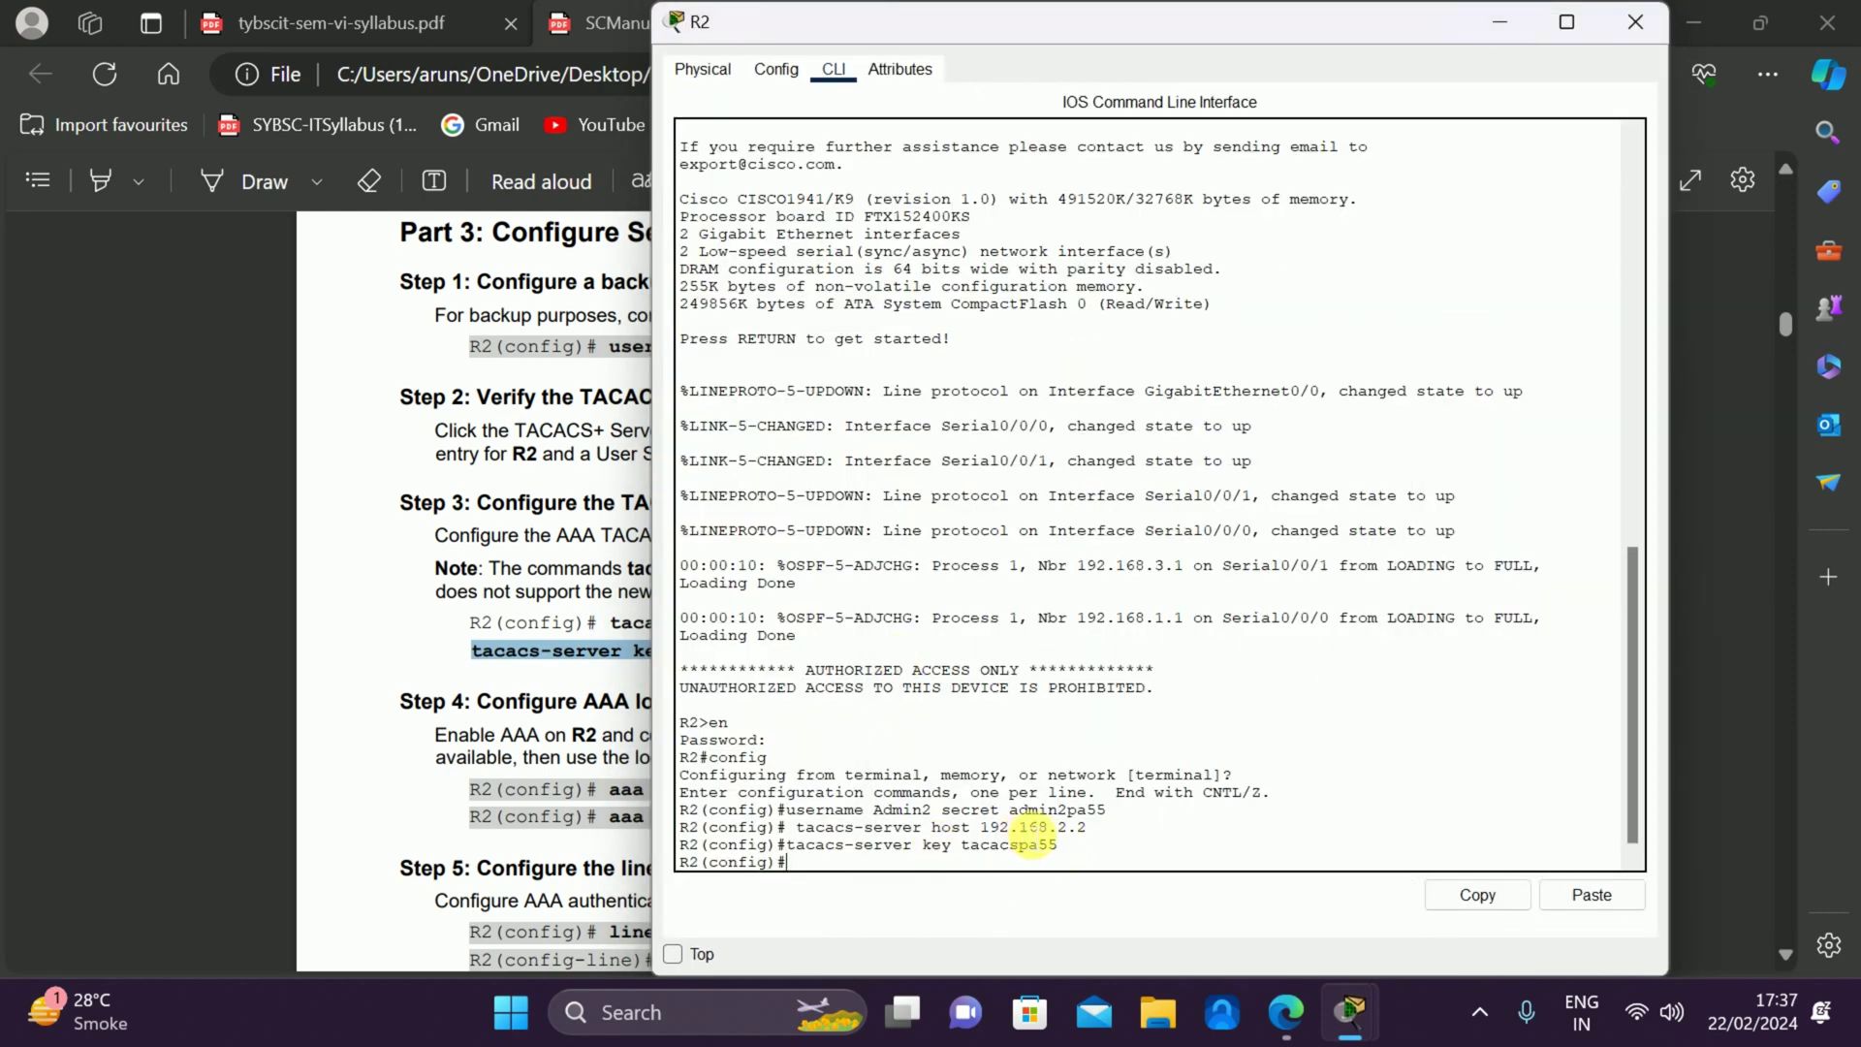
Check the addressing table in the PT Activity window for the TACACS+ Server's IP address and minimize the window.
key("alt+Tab")
key("Tab")
key("Tab")
key("Tab")
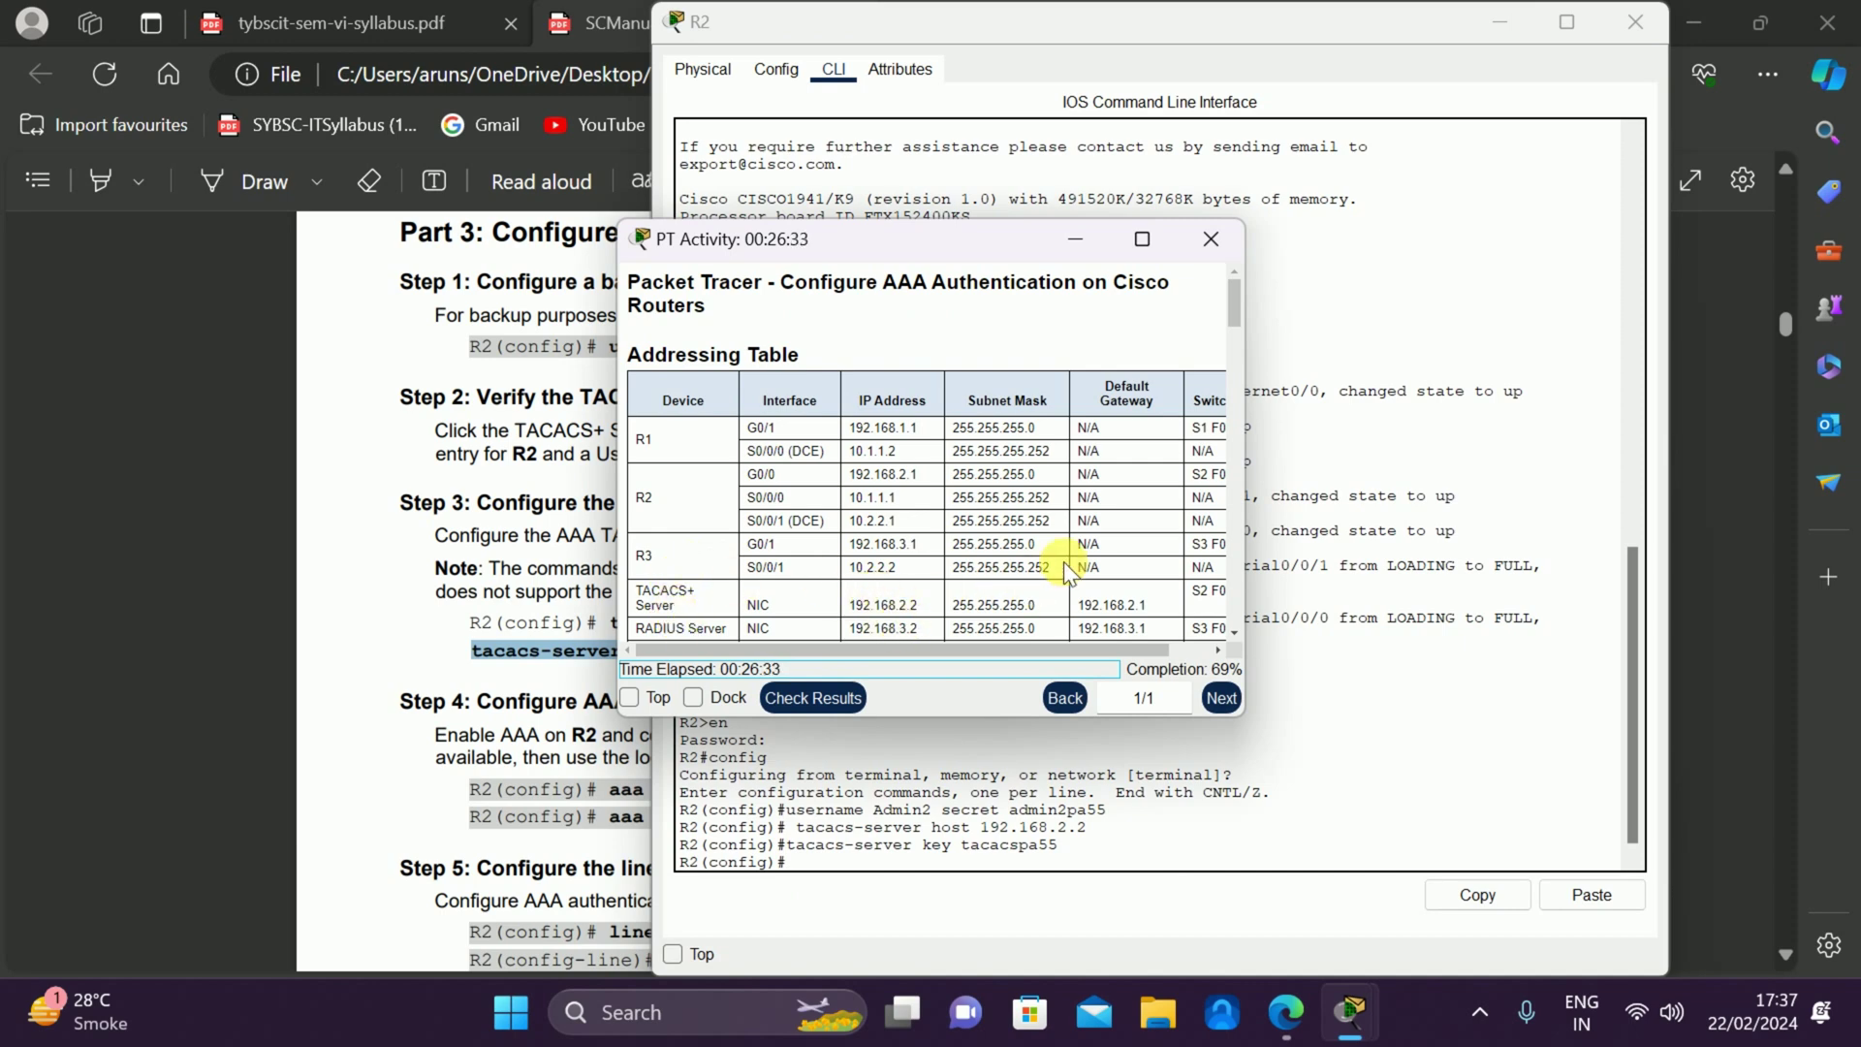
left_click(1070, 237)
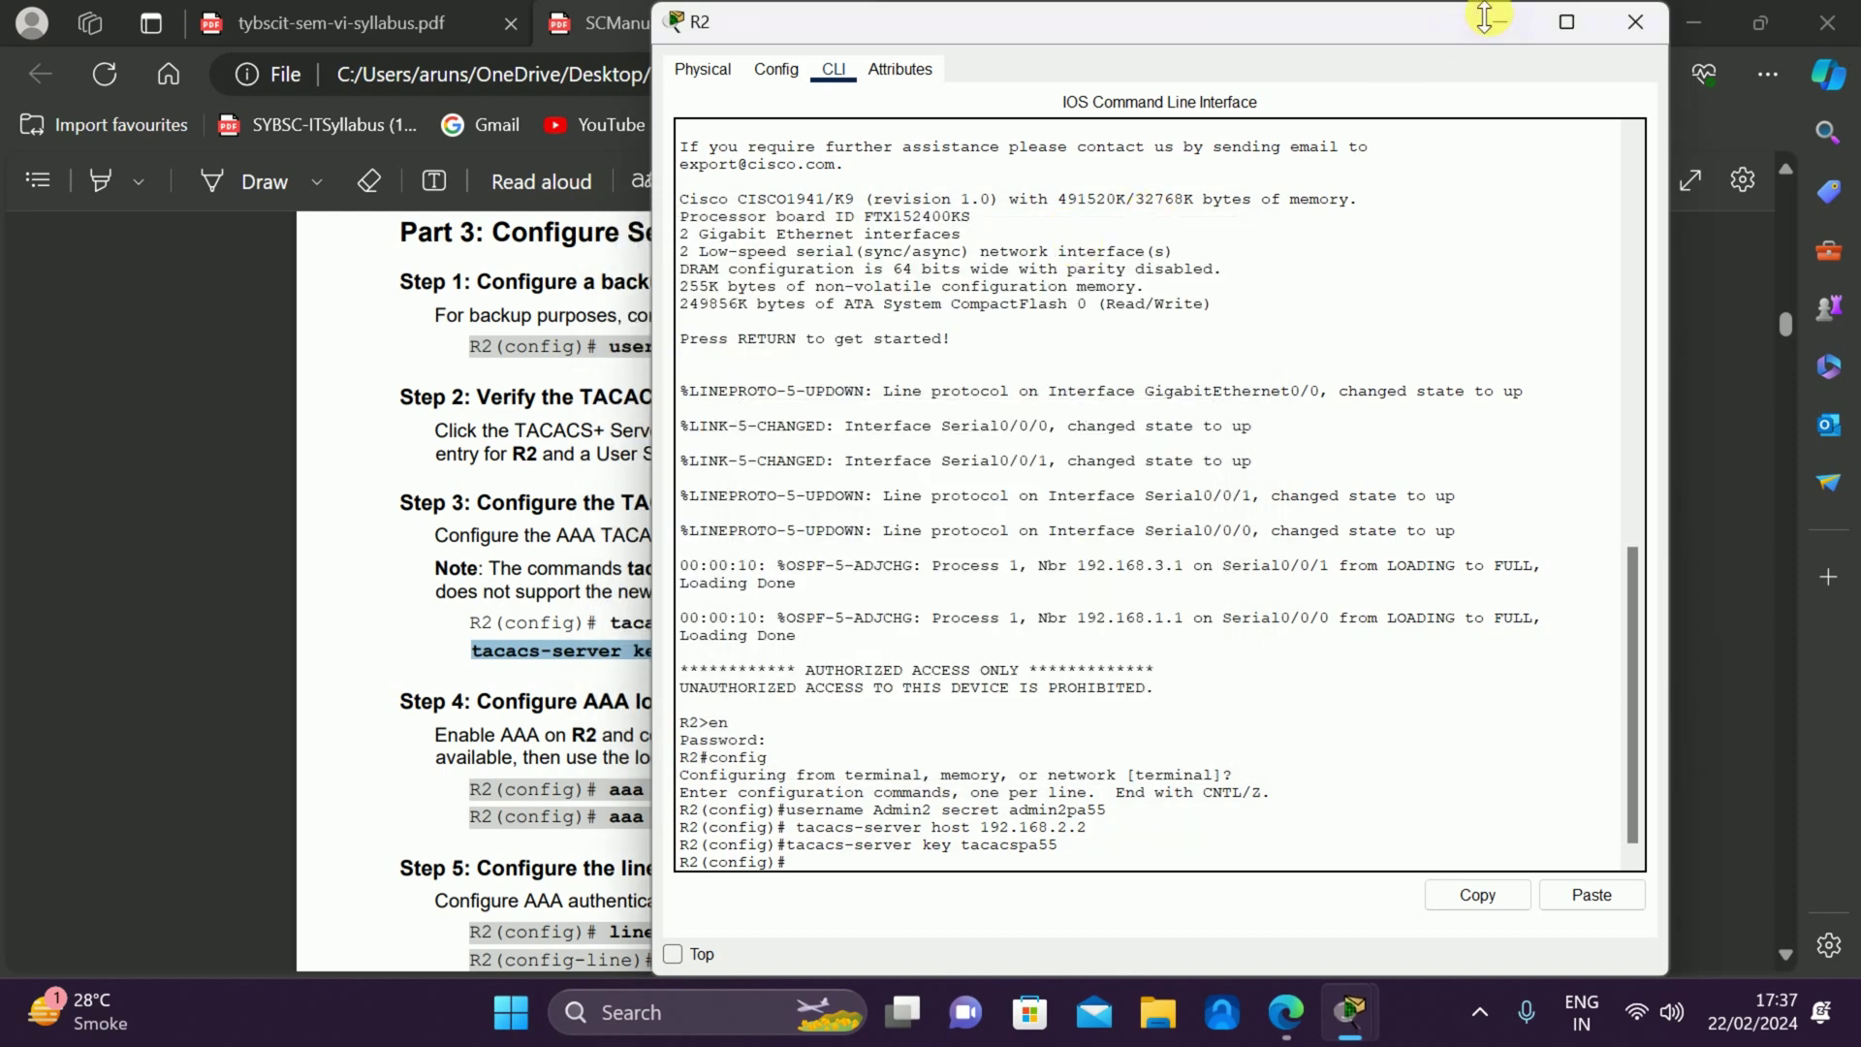
Copy the command aaa new-model from the manual's Step 4 and run it on R2 to enable AAA.
left_click(512, 590)
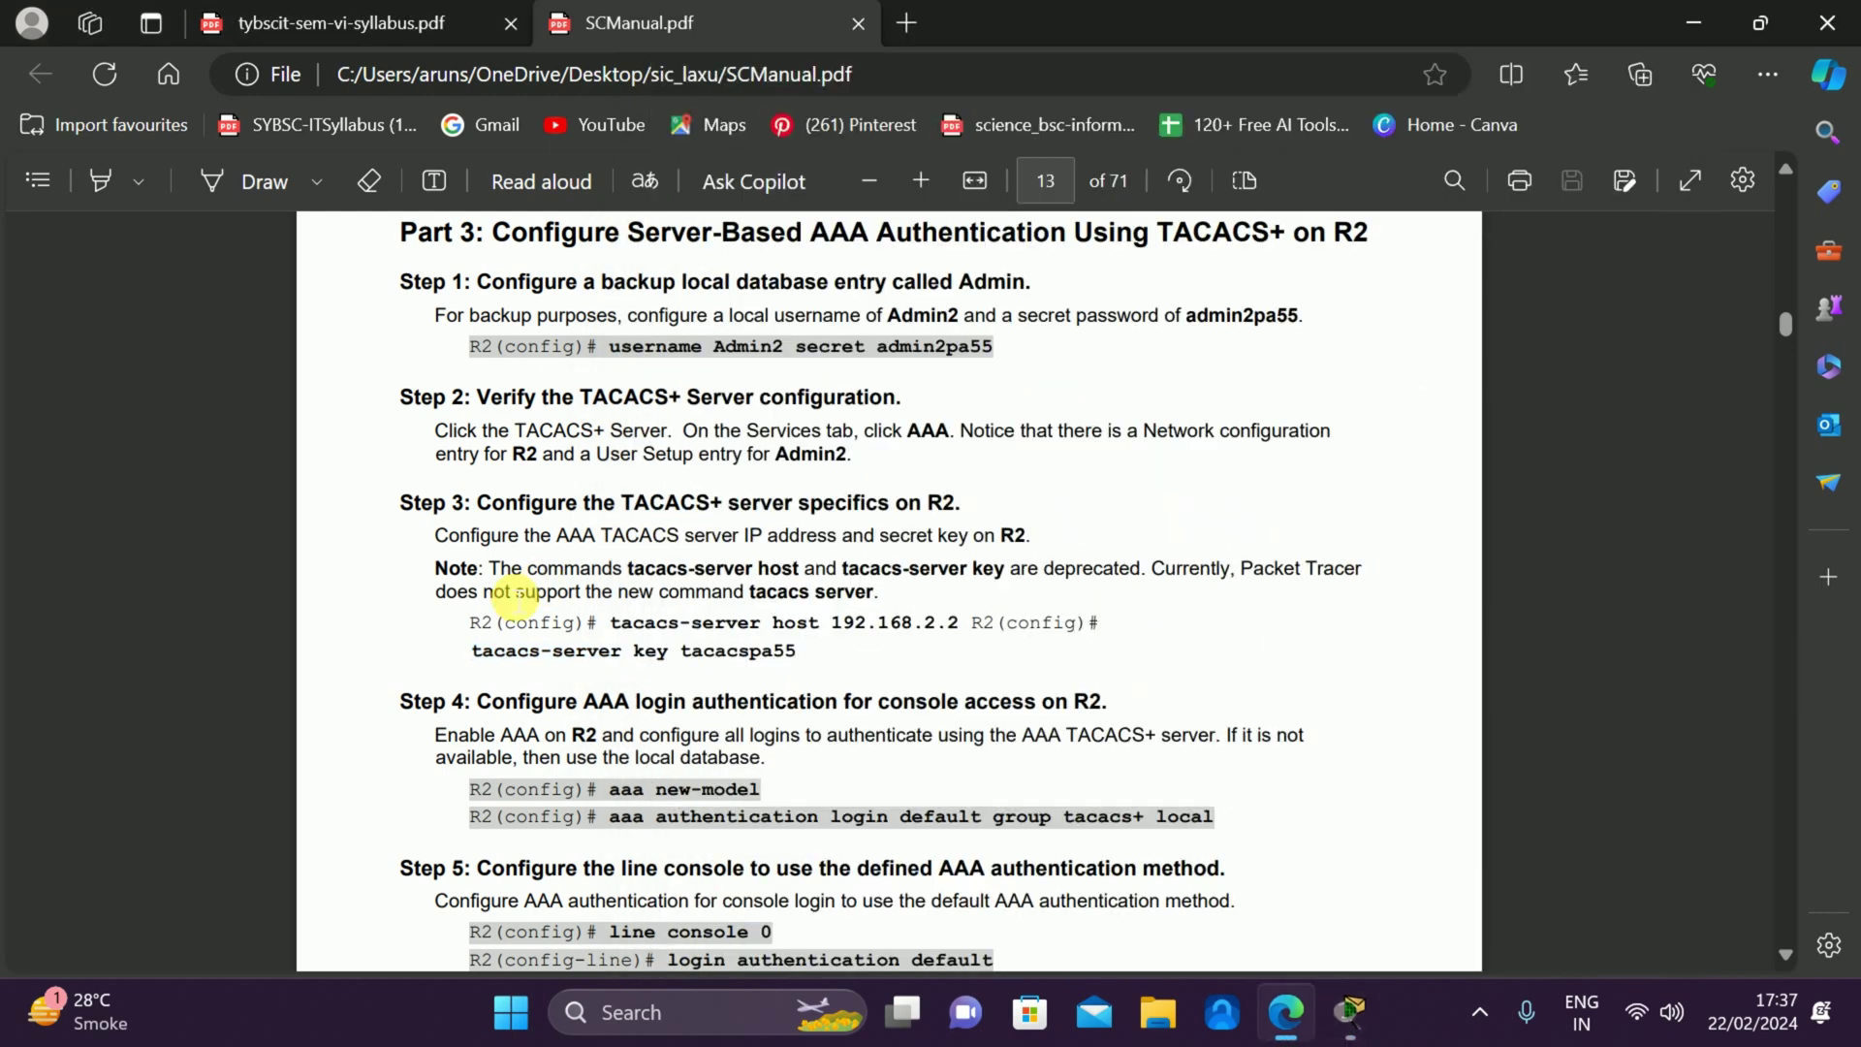
scroll(517, 593, "down", 1)
scroll(517, 593, "down", 3)
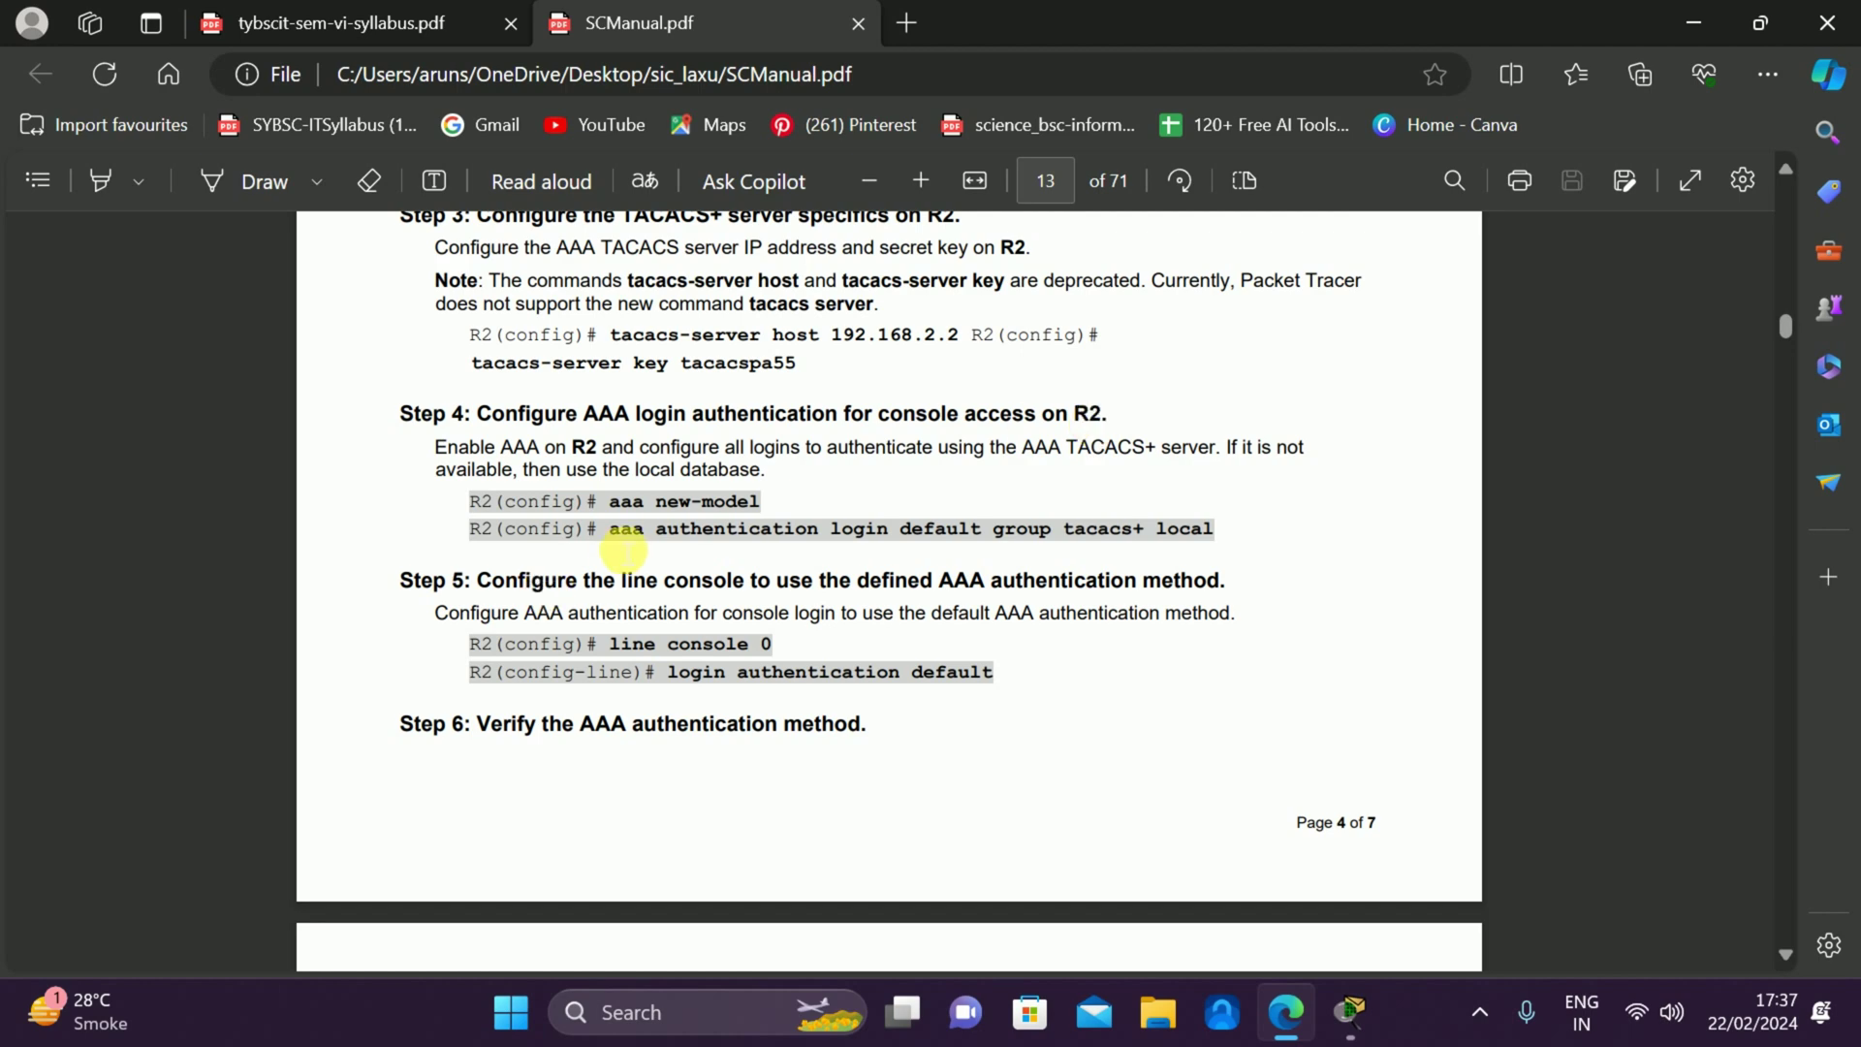
left_click_drag(601, 502, 765, 503)
key("ctrl+c")
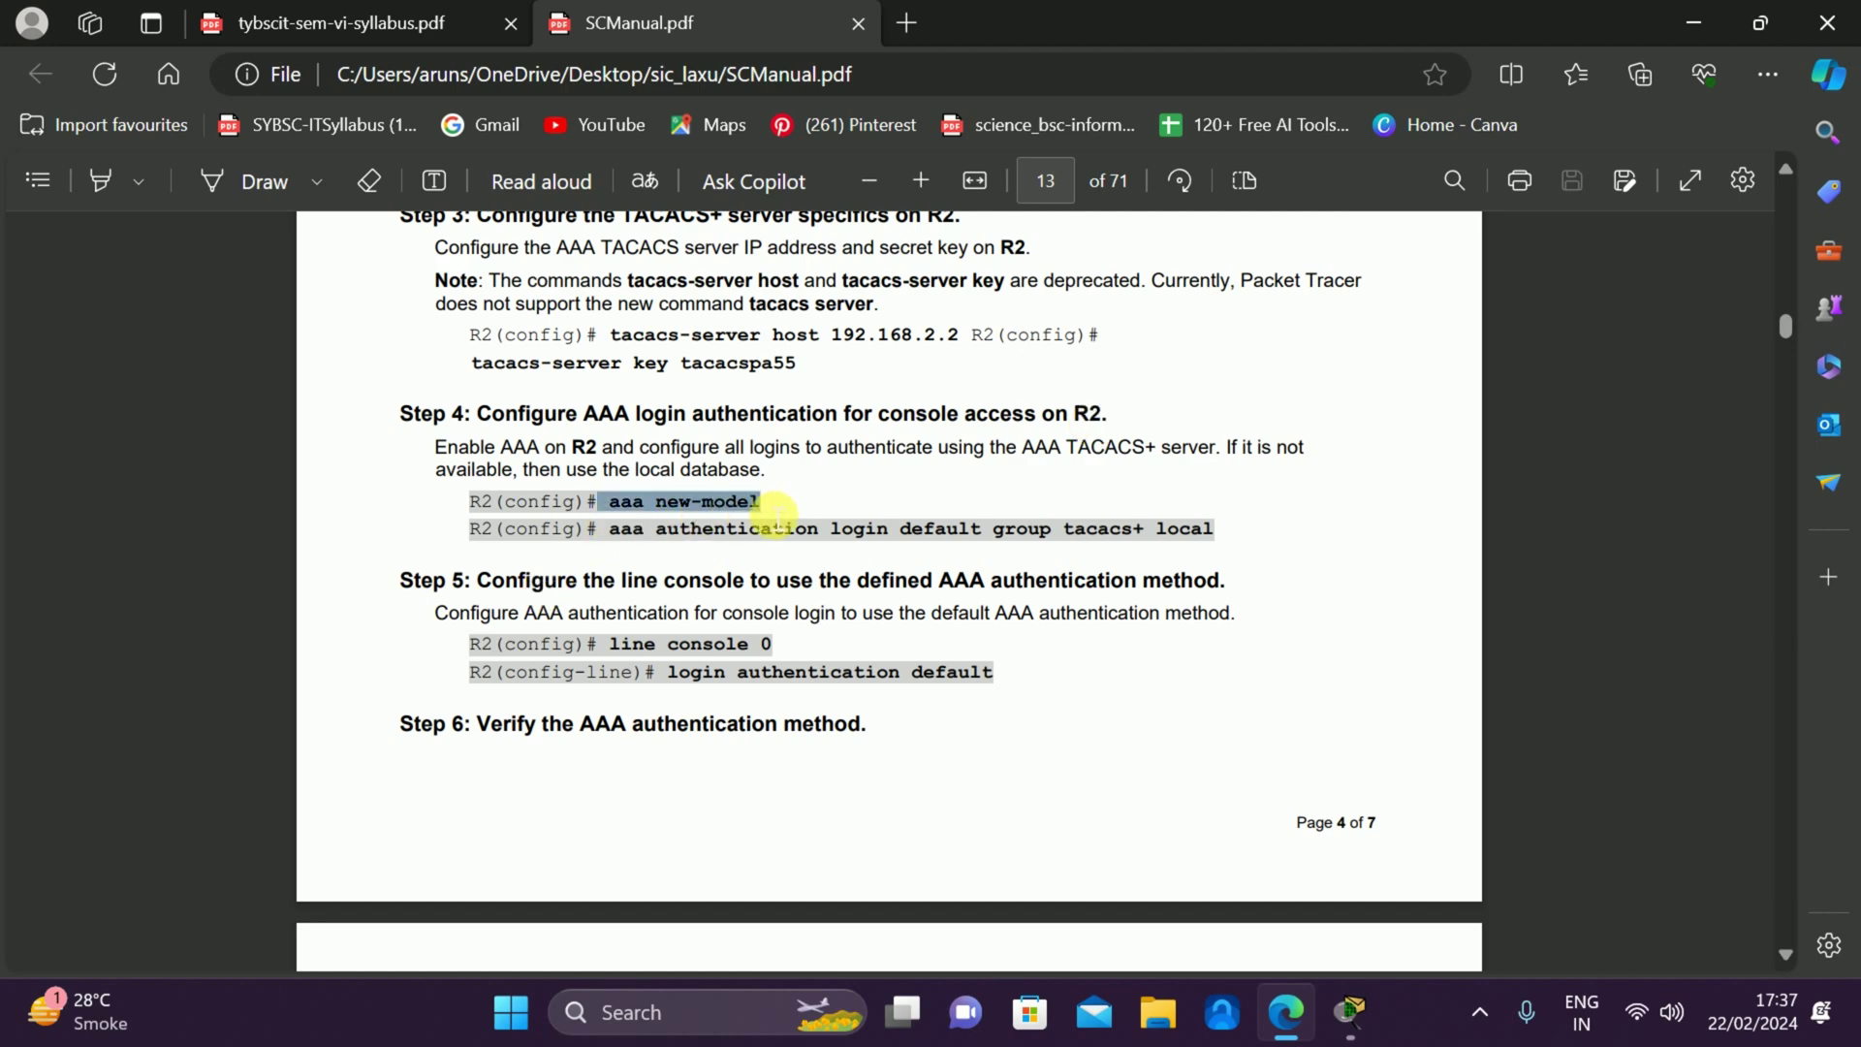
key("alt+Tab")
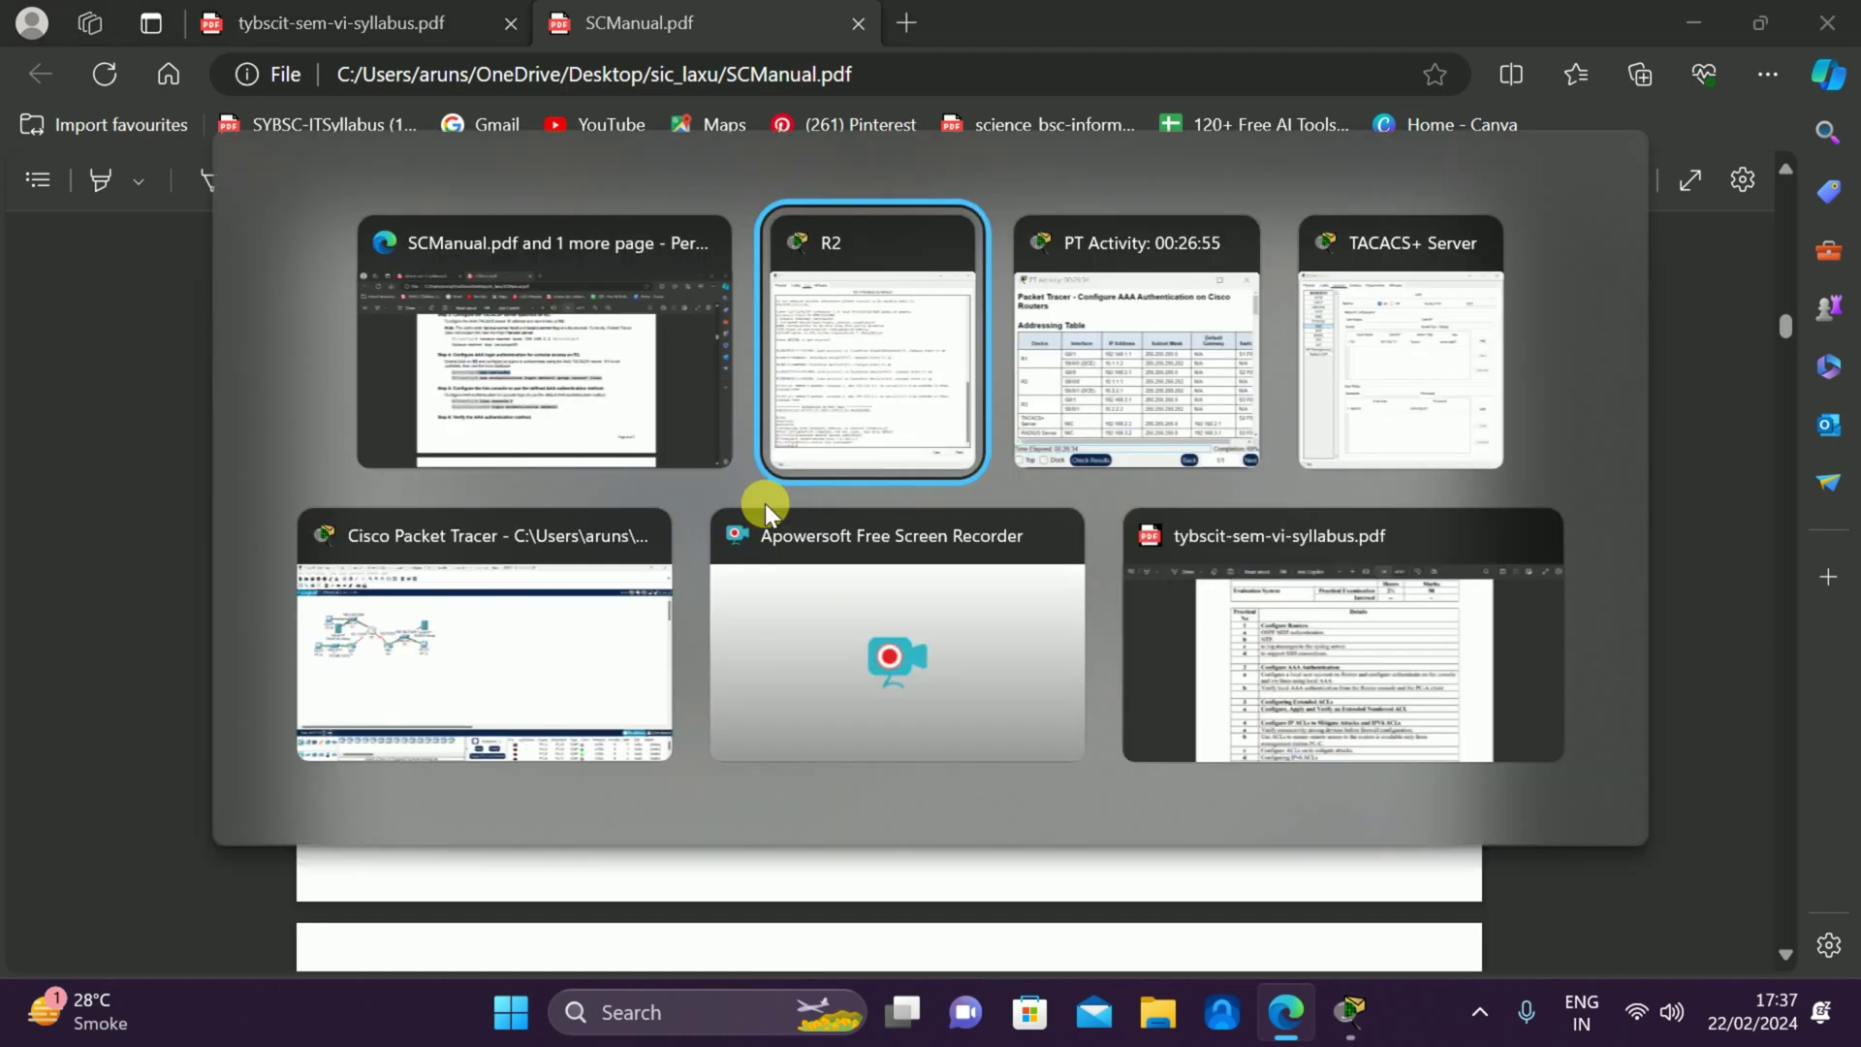
right_click(815, 865)
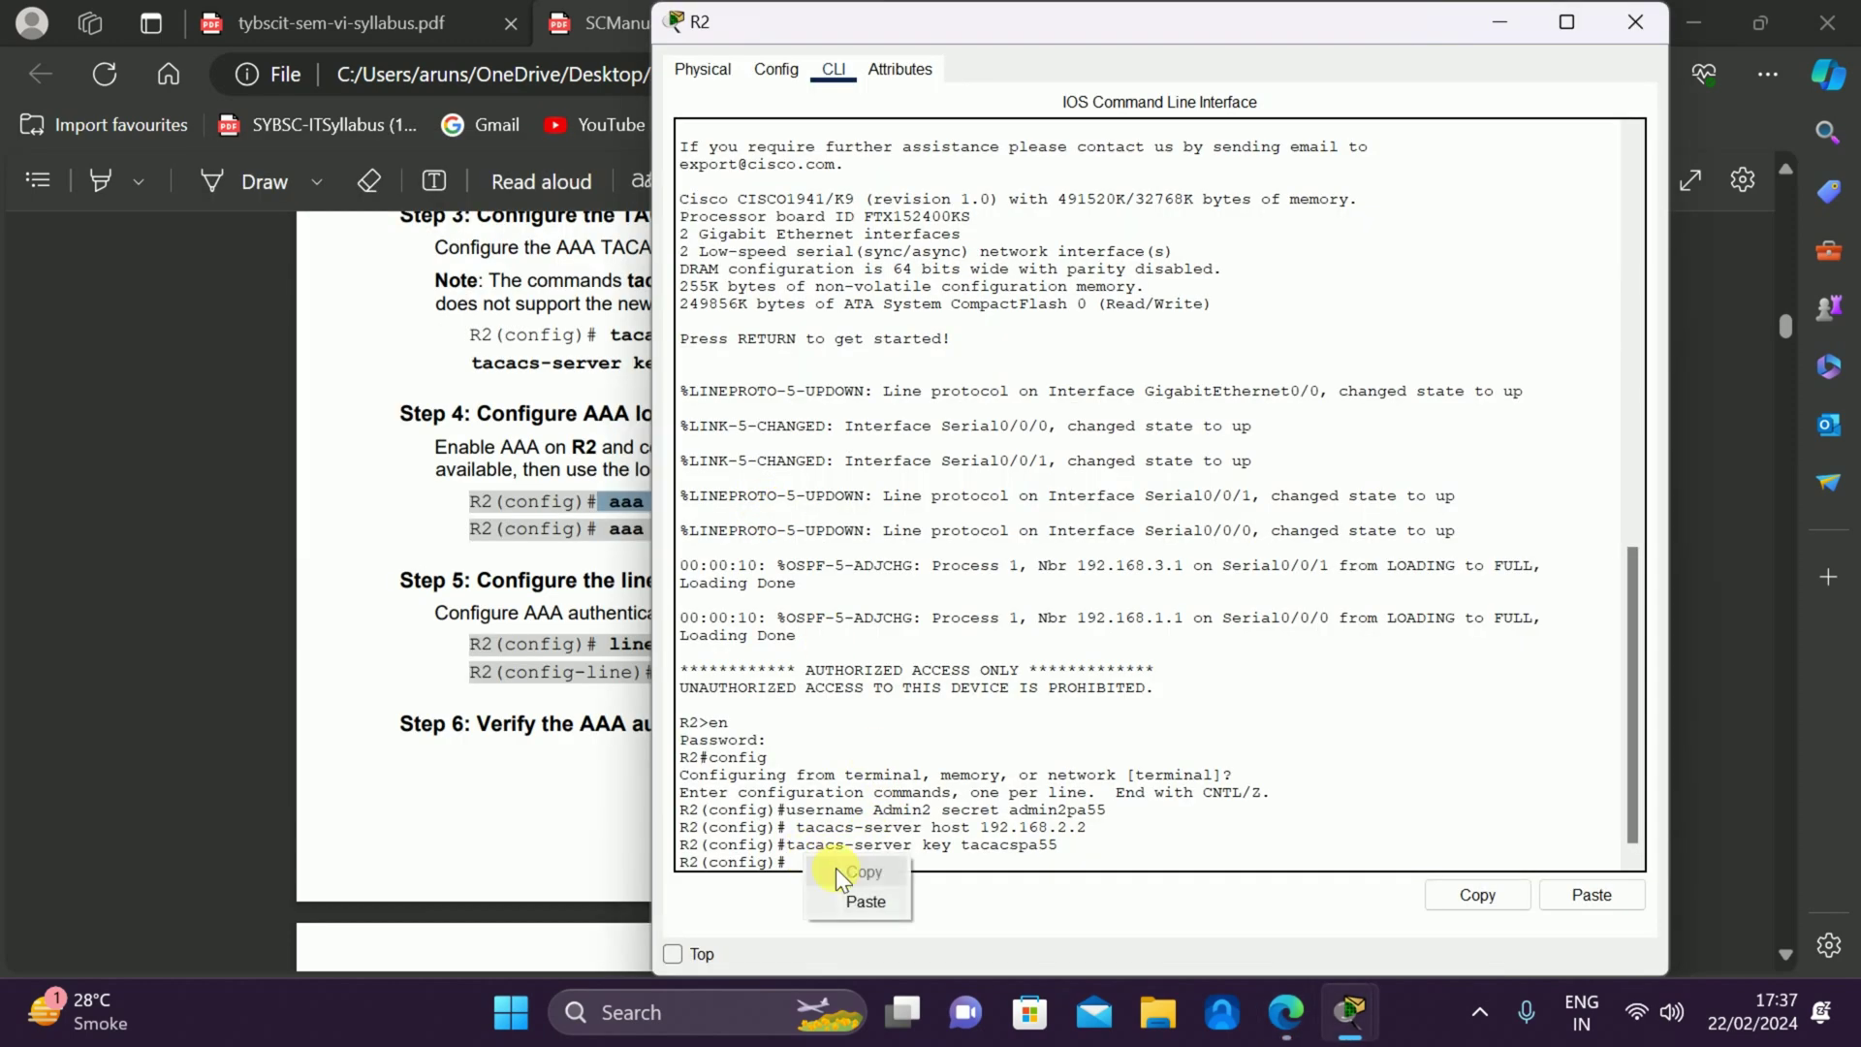
left_click(838, 901)
key("Return")
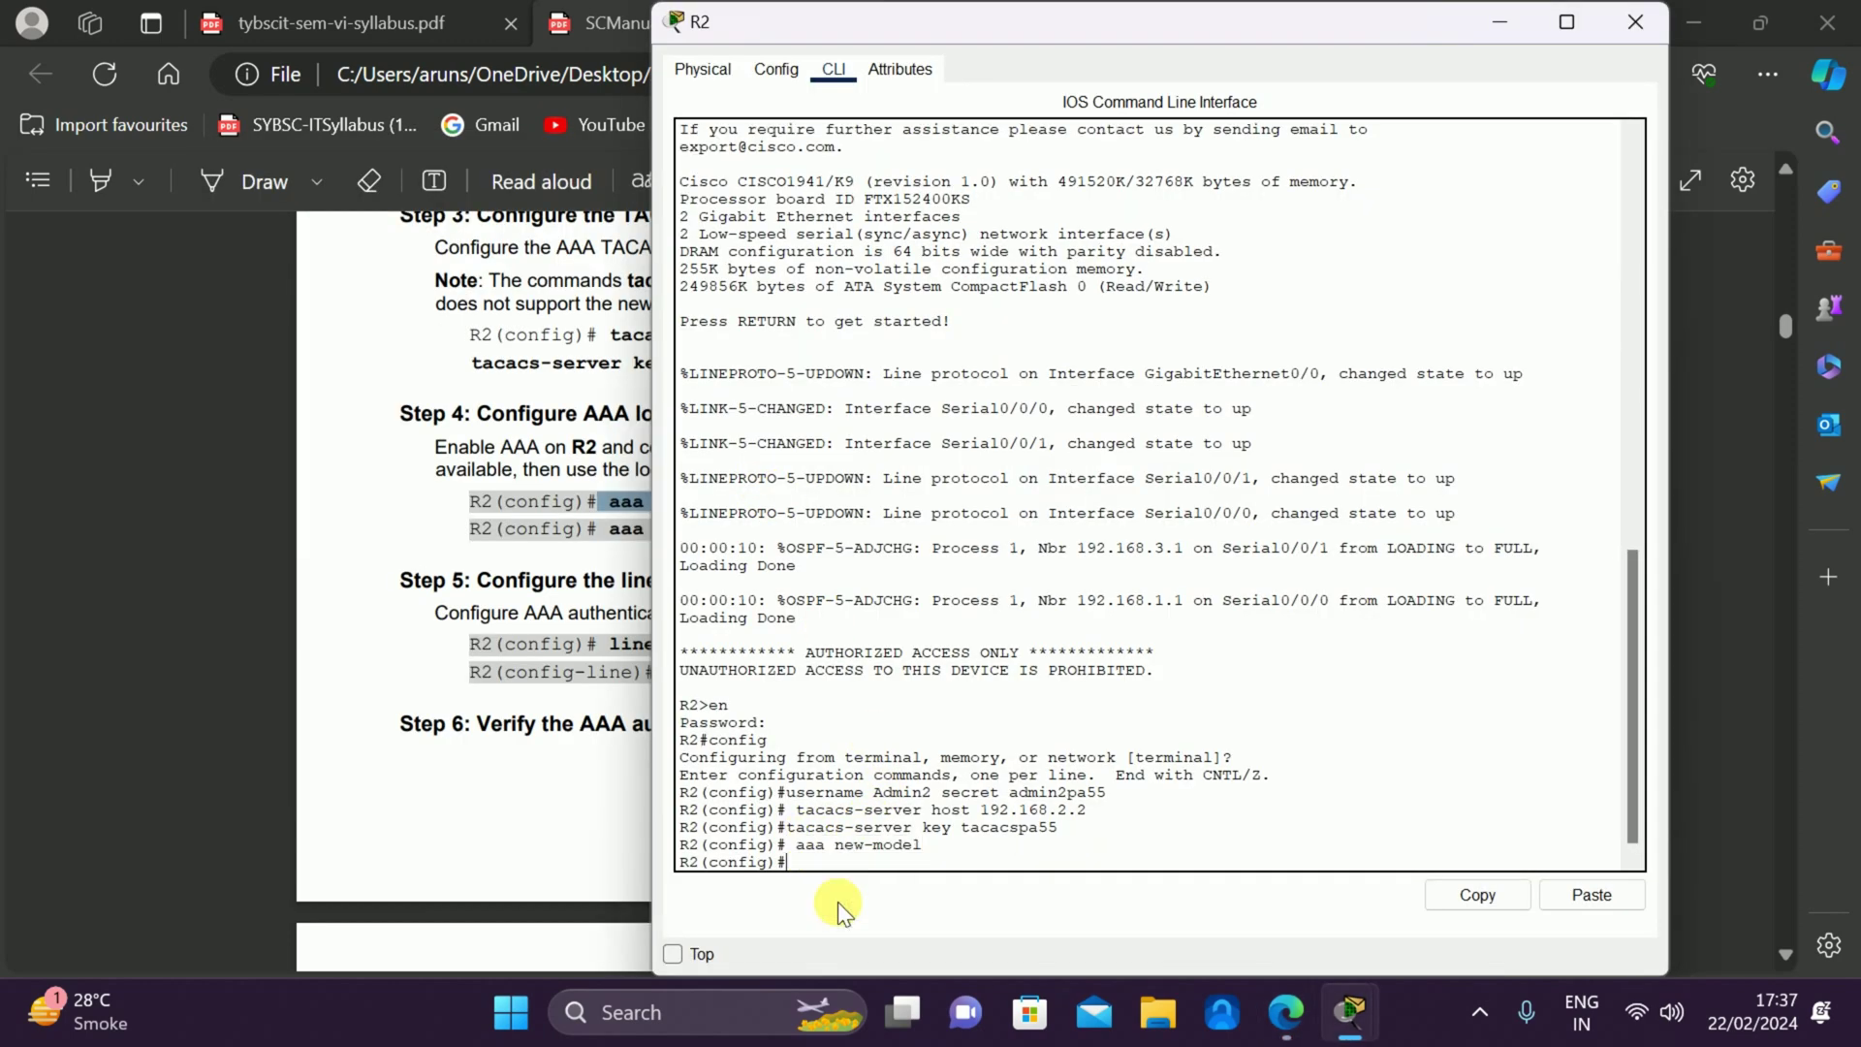
Copy aaa authentication login default group tacacs+ local from the manual's Step 4, review the manual's login commands, and run it on R2.
key("alt+Tab")
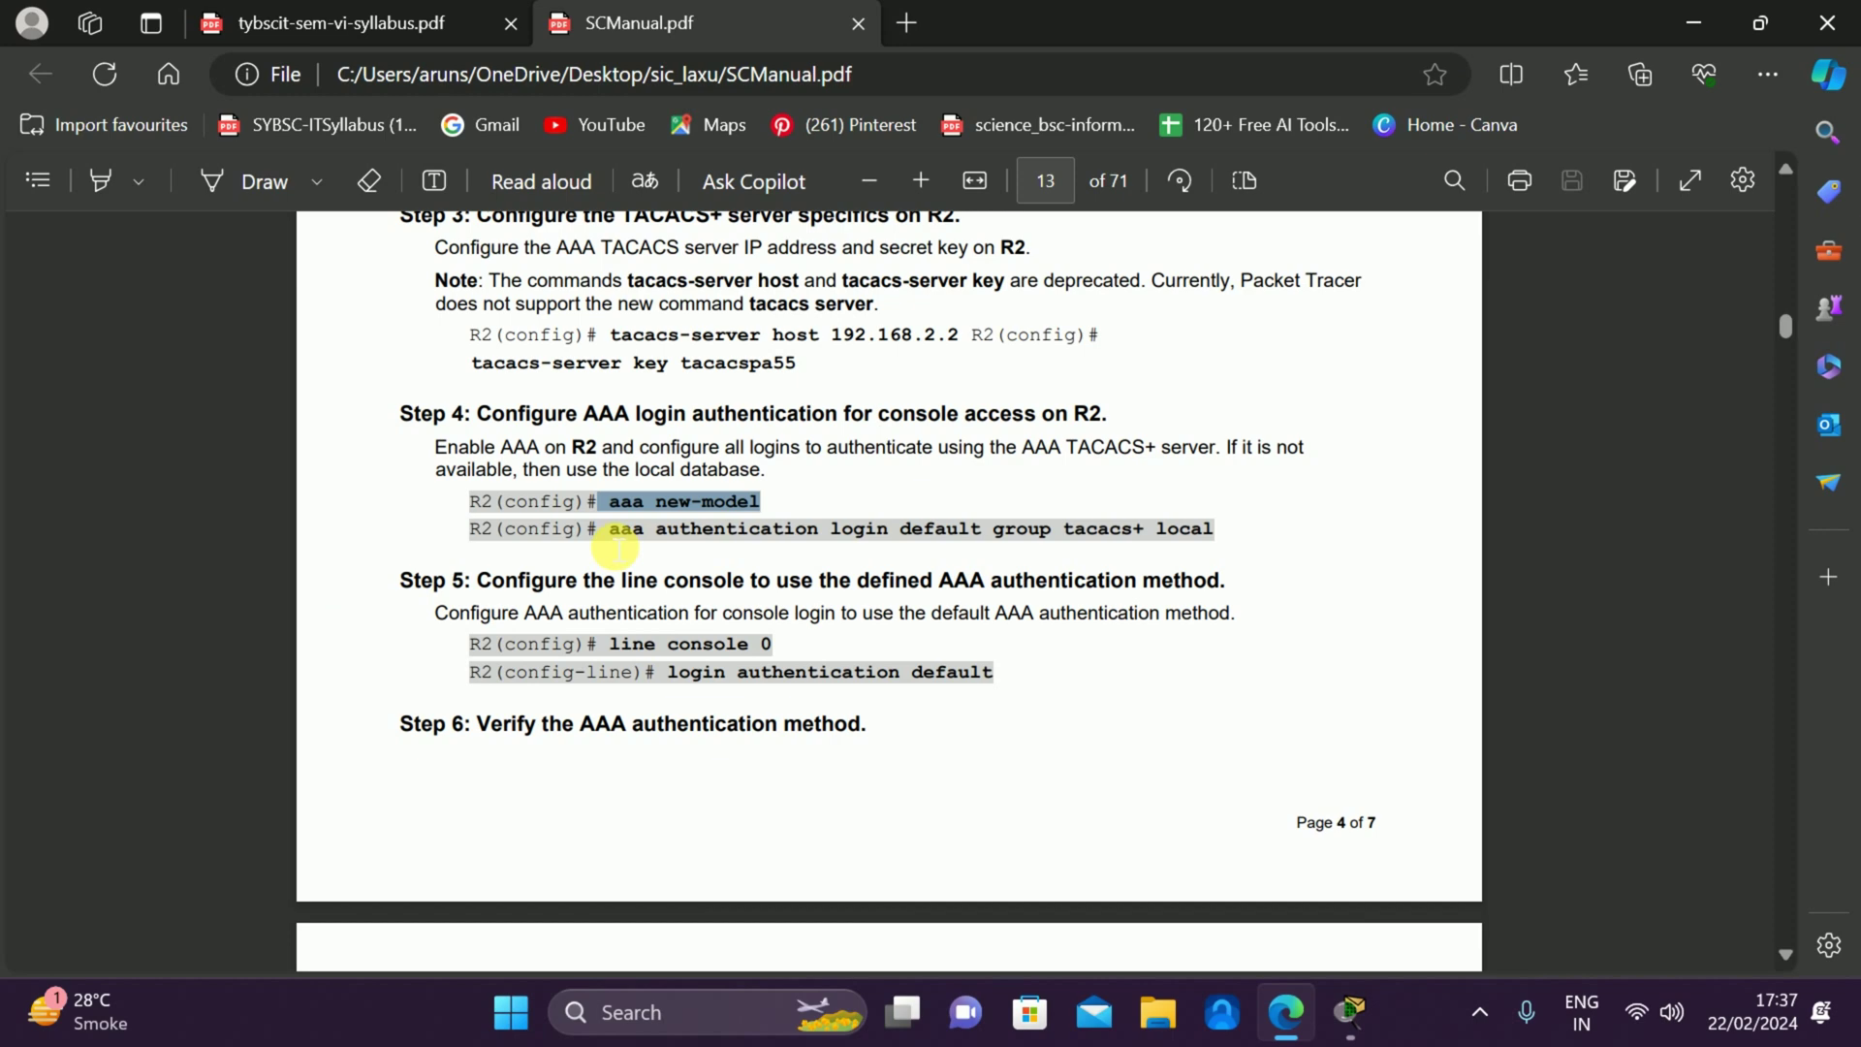
left_click_drag(601, 532, 1211, 533)
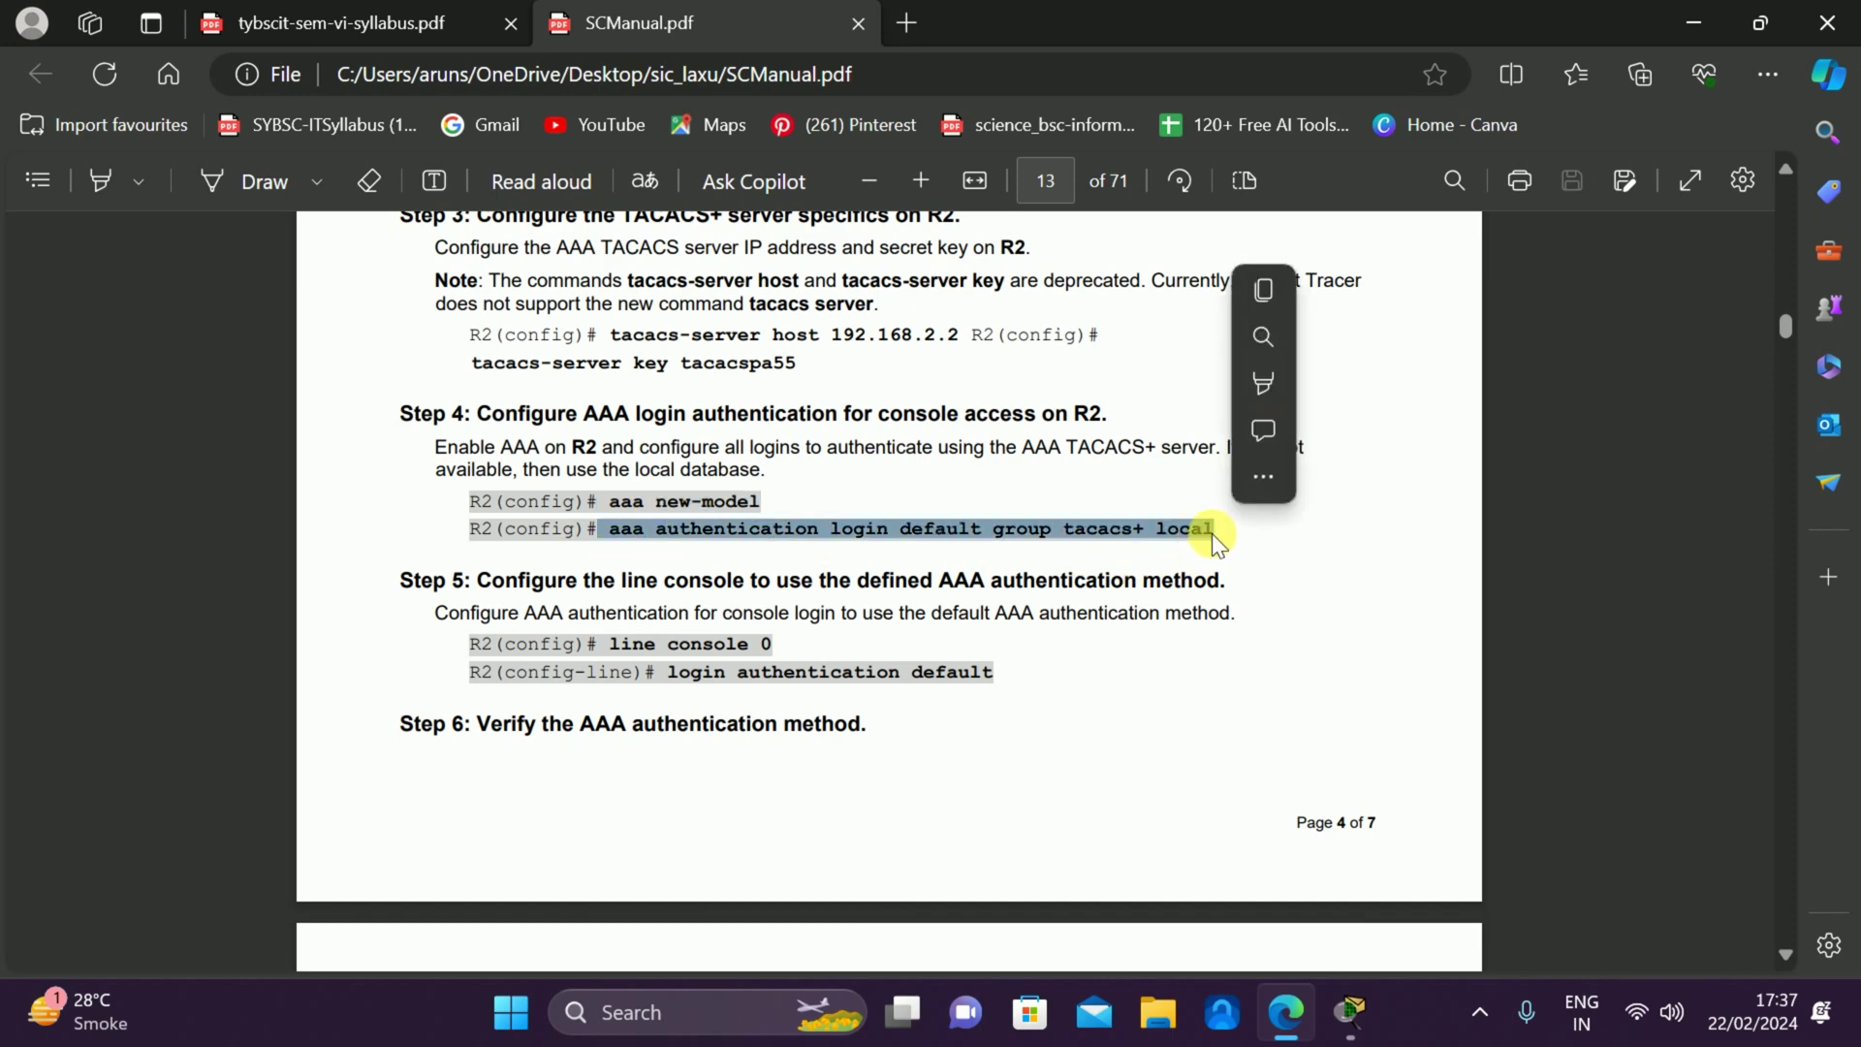
key("ctrl+c")
key("alt+Tab")
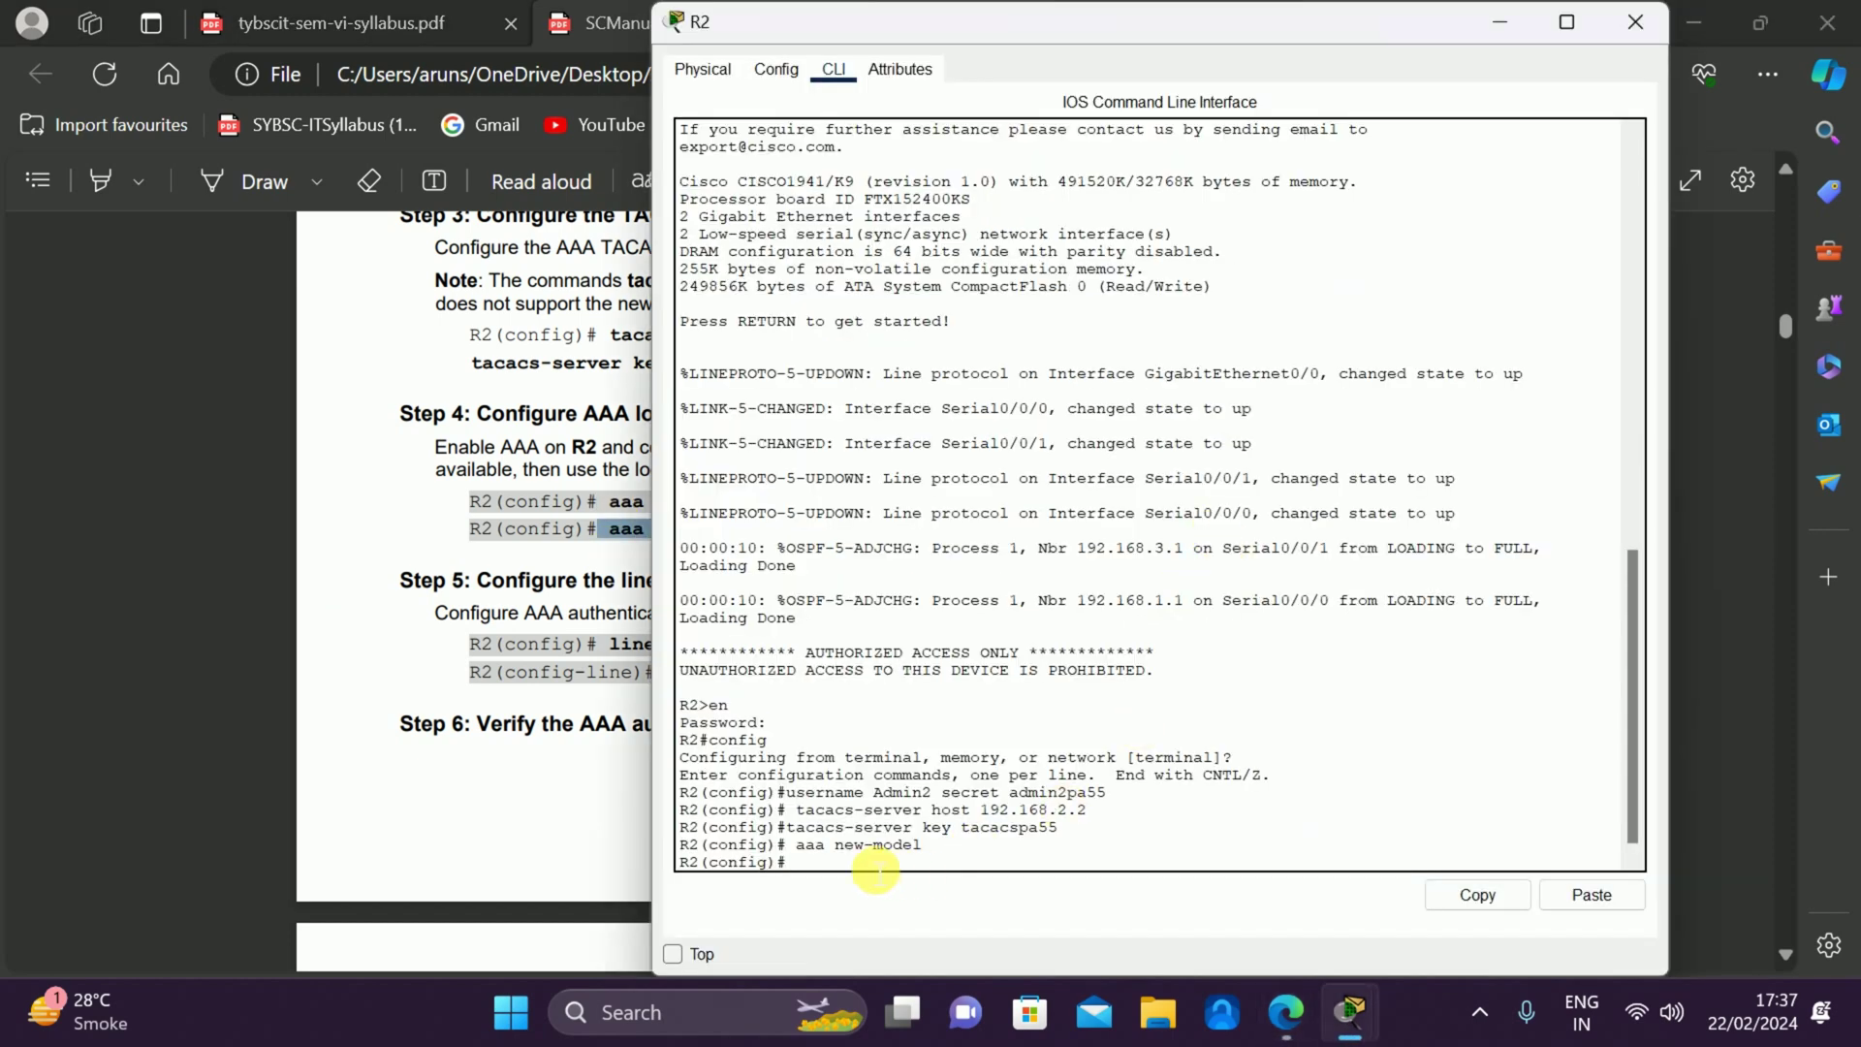
key("ctrl+v")
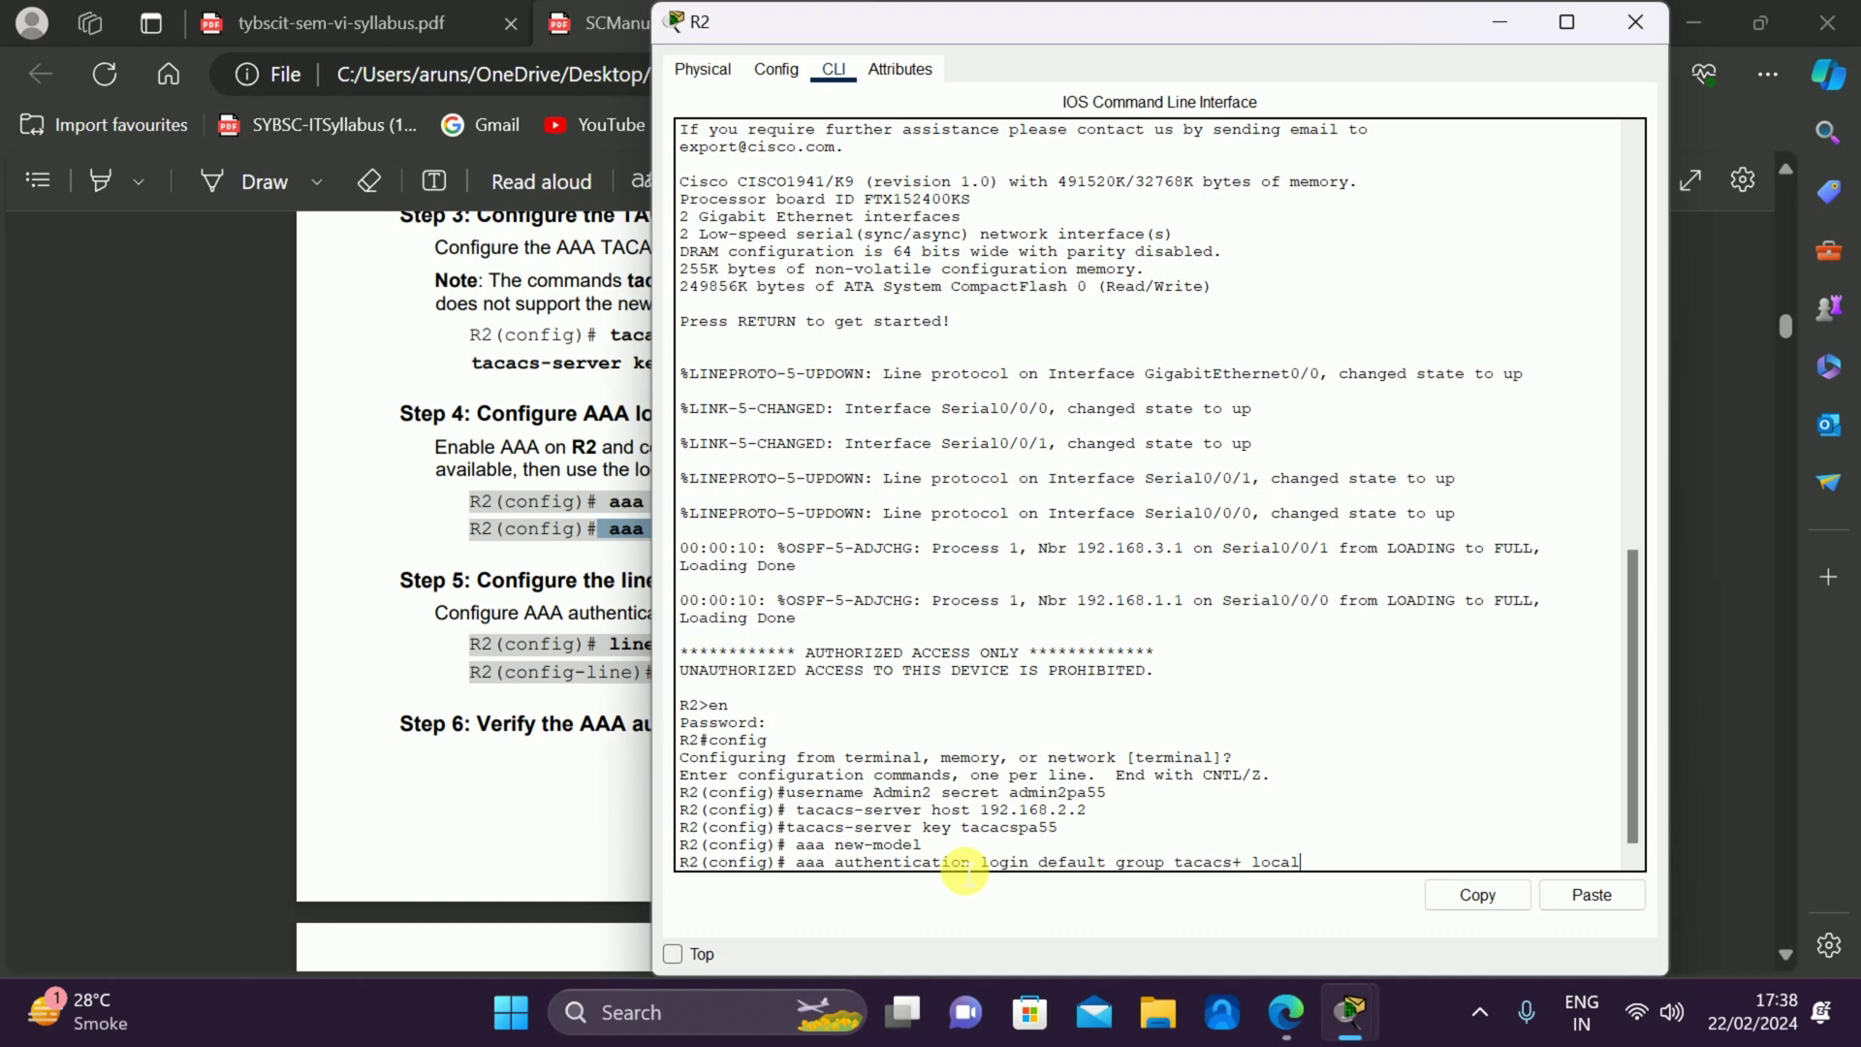
left_click(434, 613)
scroll(434, 611, "up", 15)
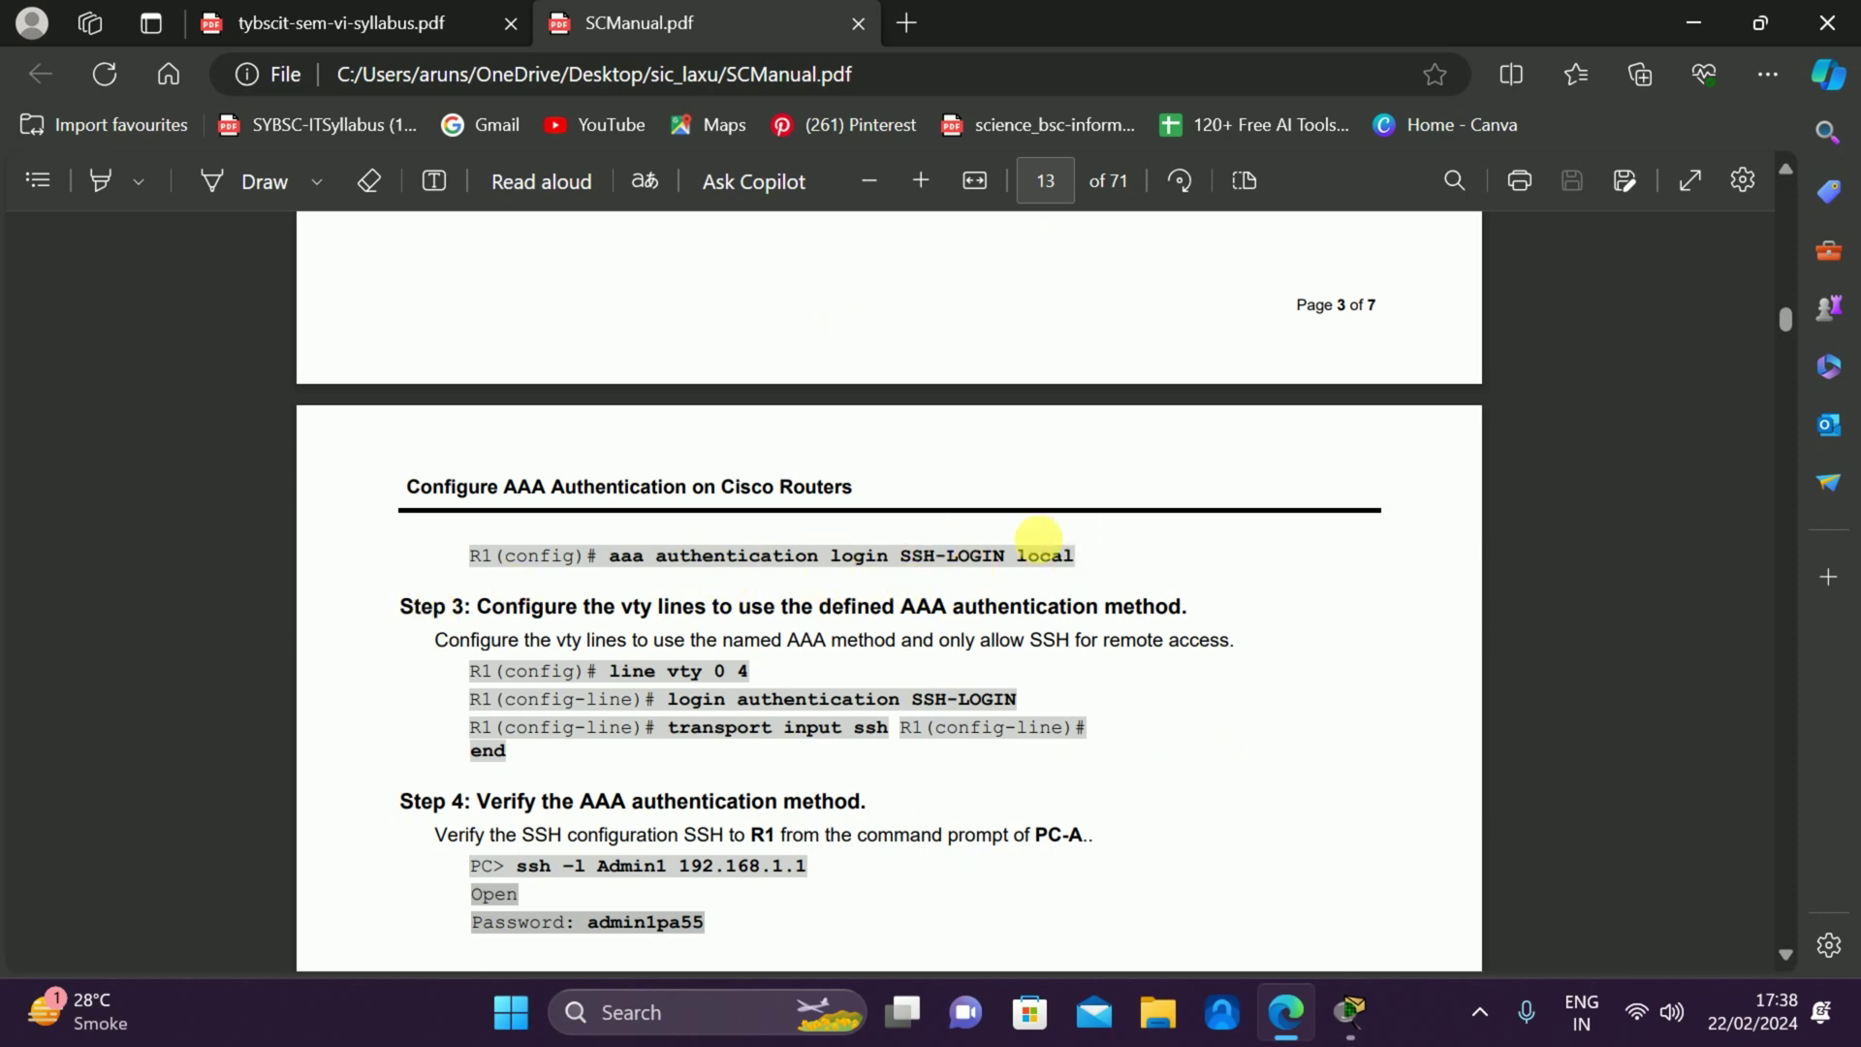
scroll(1047, 560, "down", 7)
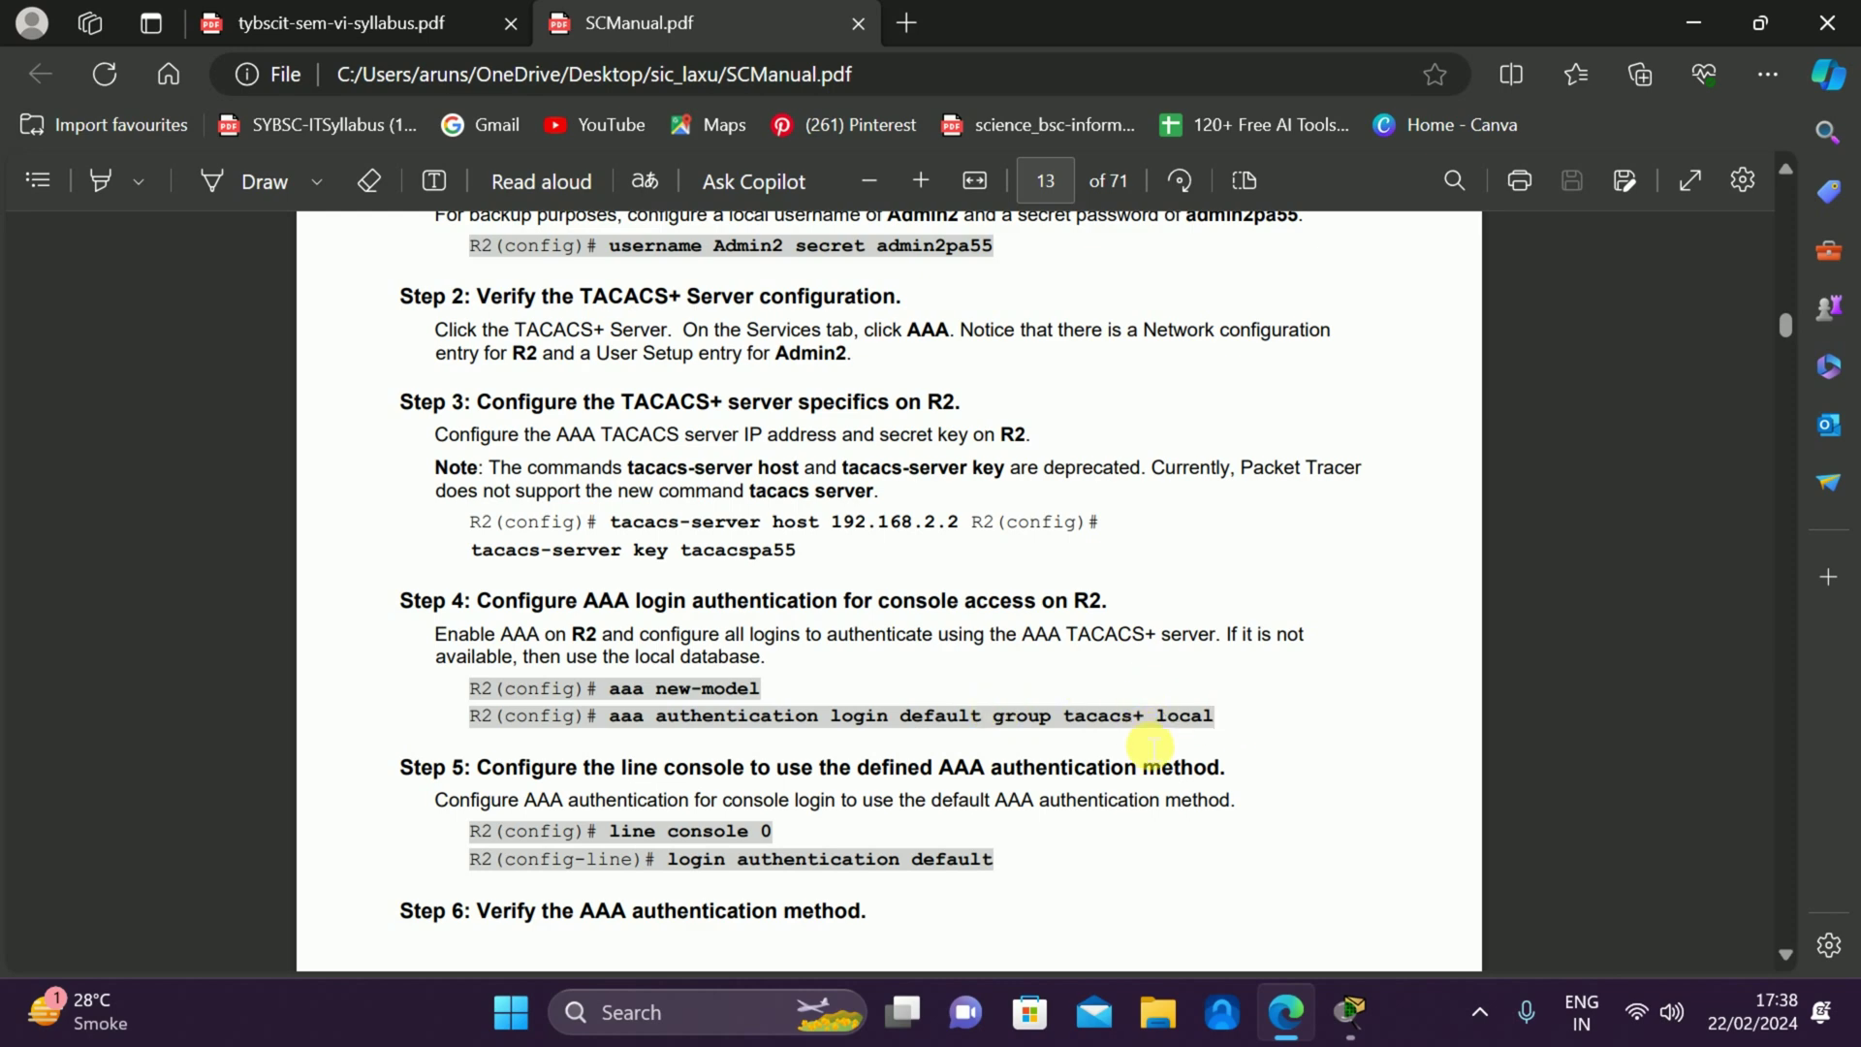
key("alt+Tab")
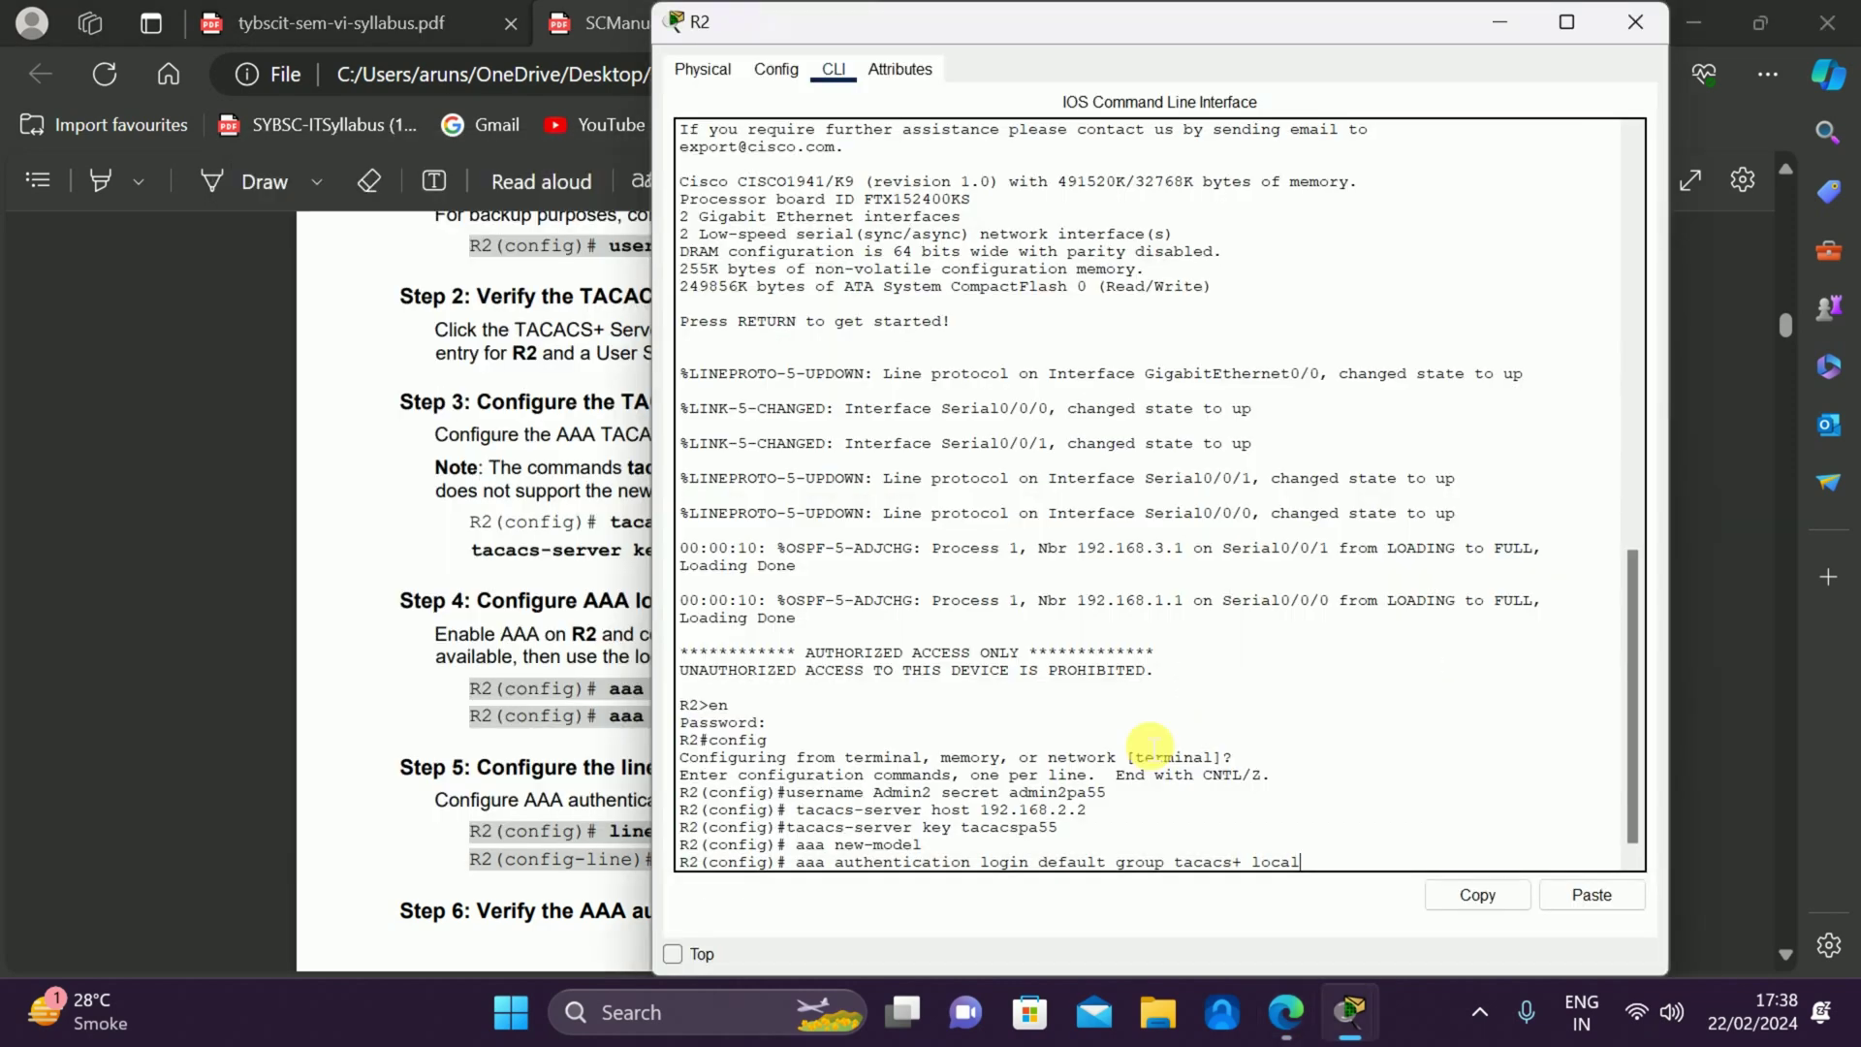
key("Return")
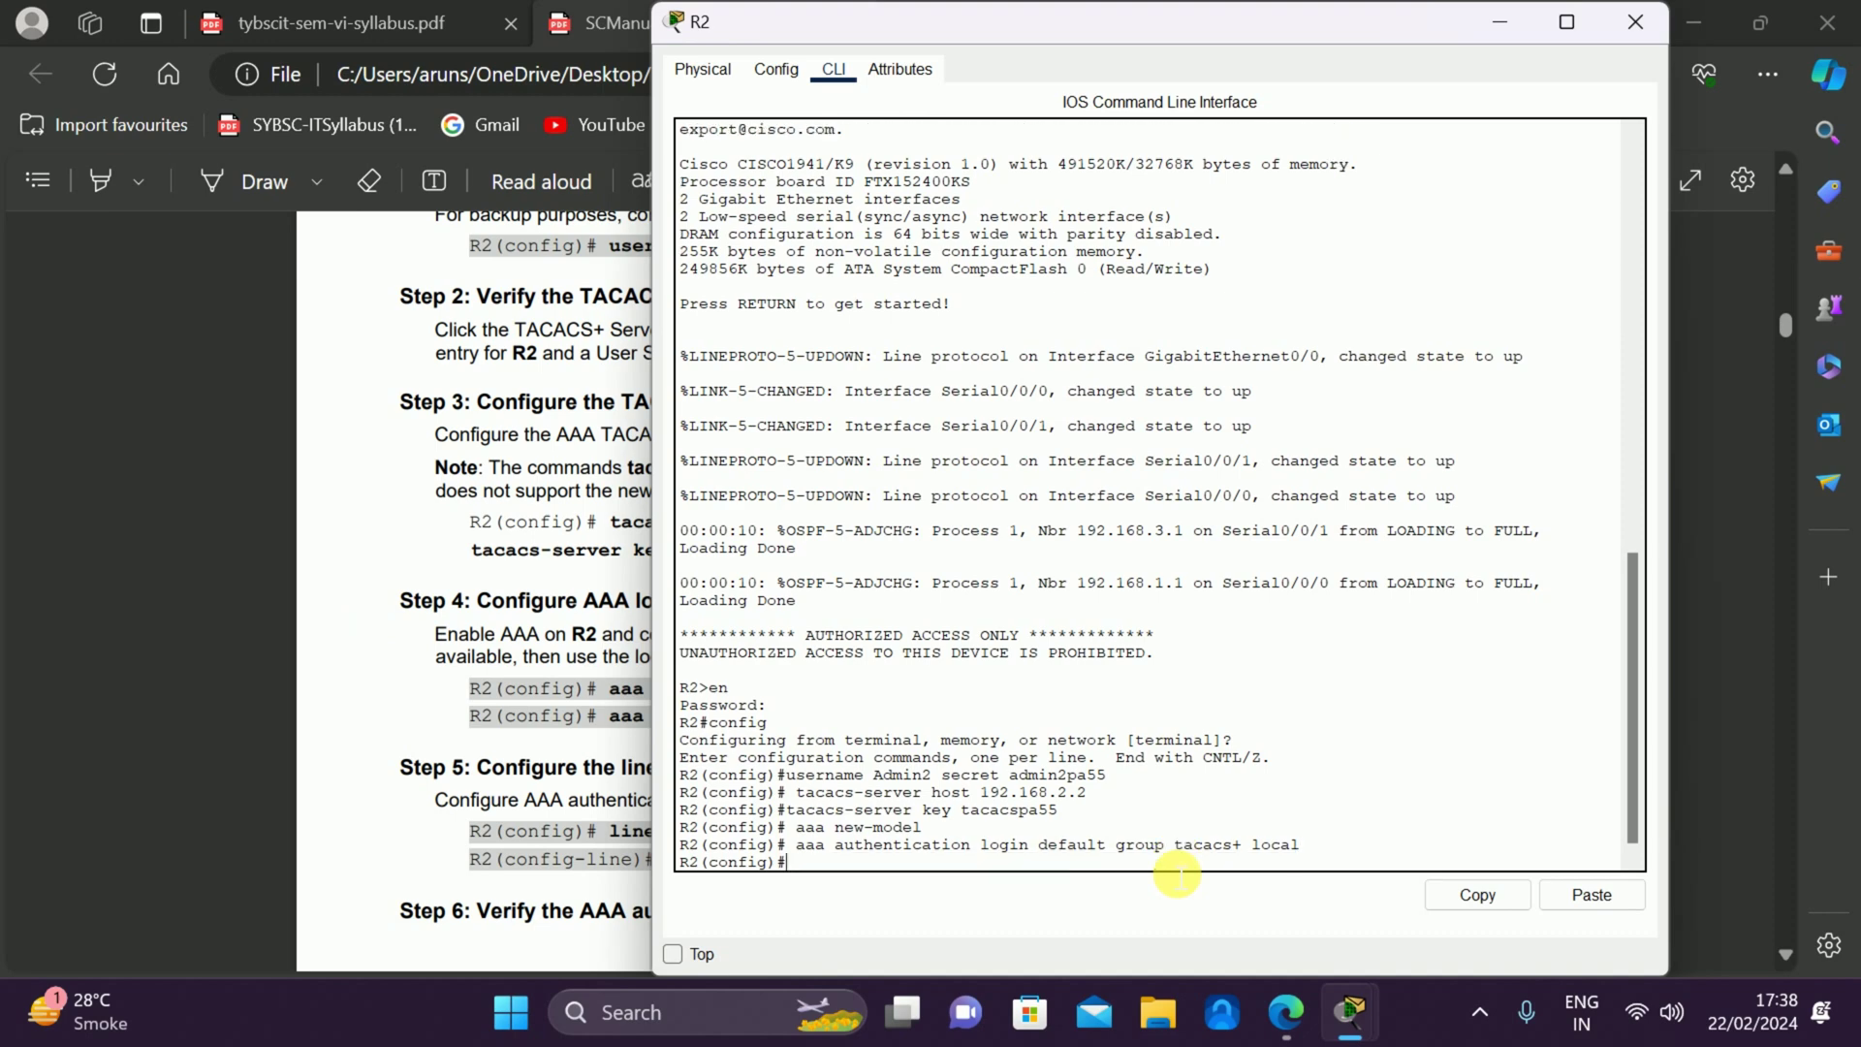
Copy line console 0 from the manual's Step 5 and run it on R2.
key("alt+Tab")
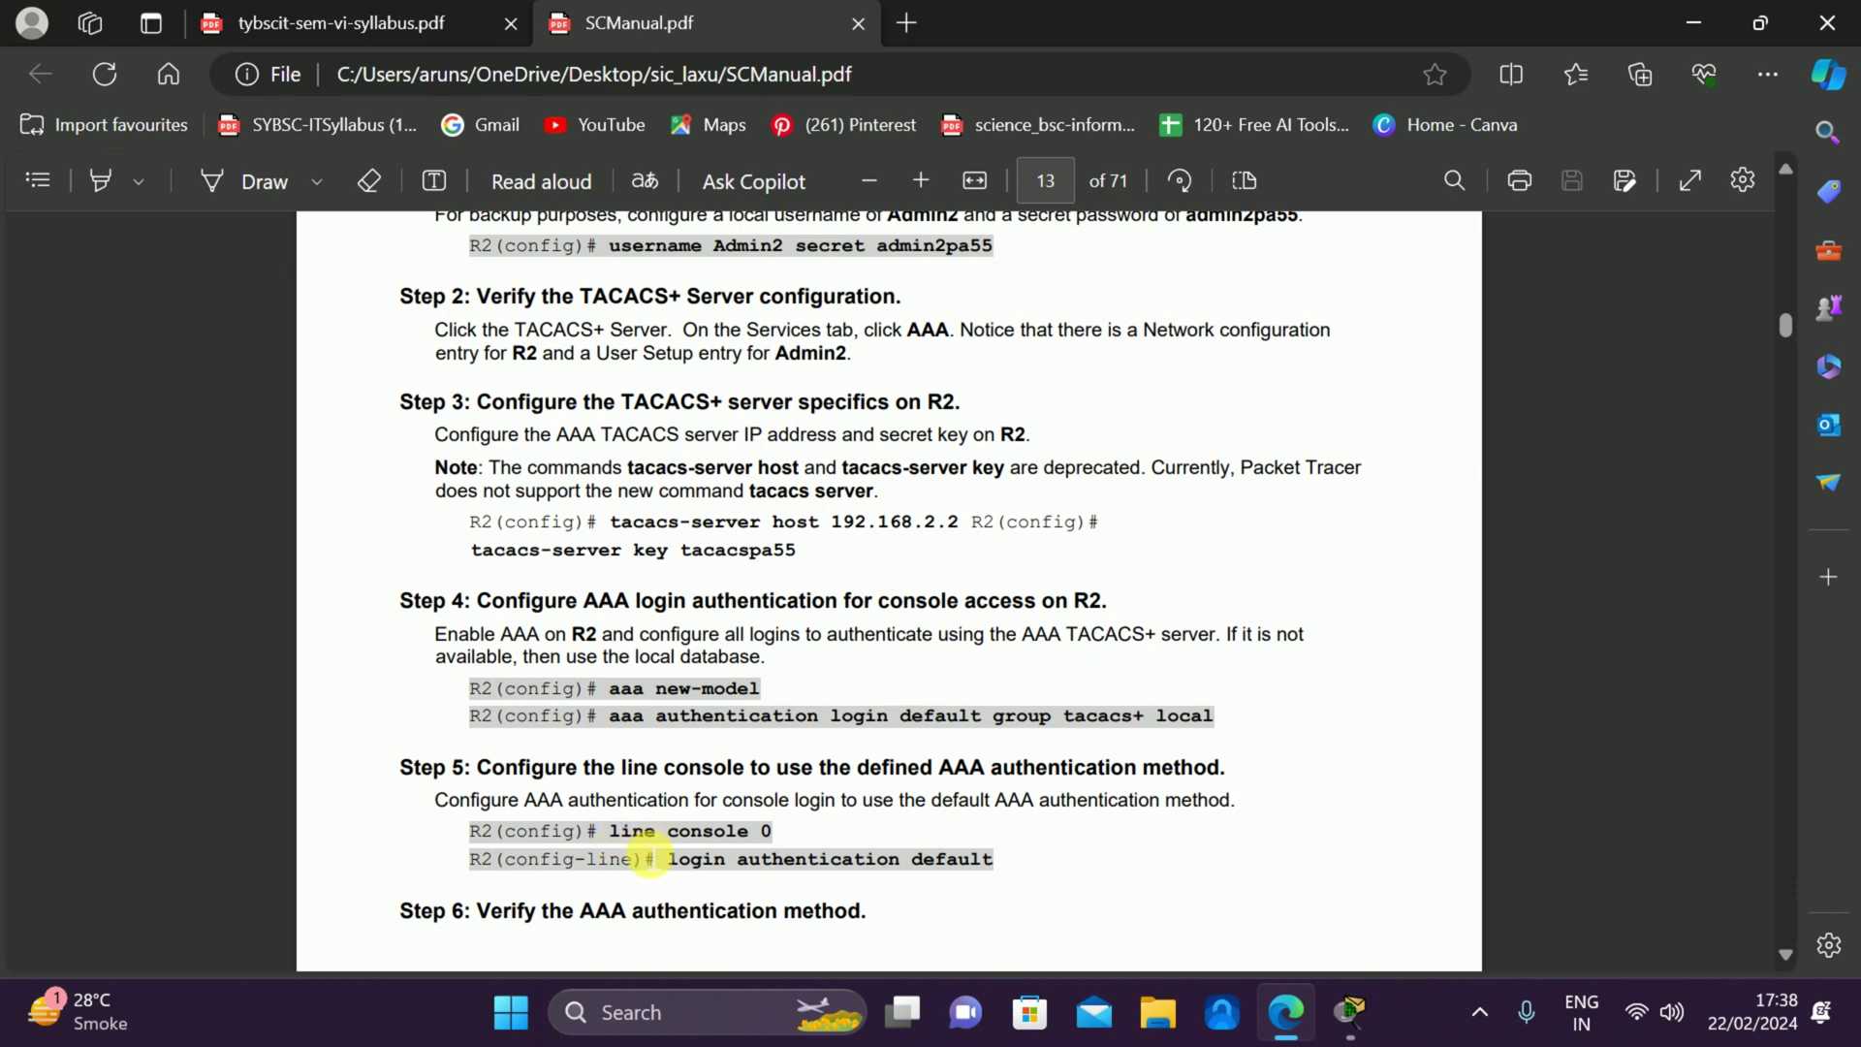
left_click_drag(620, 841, 789, 832)
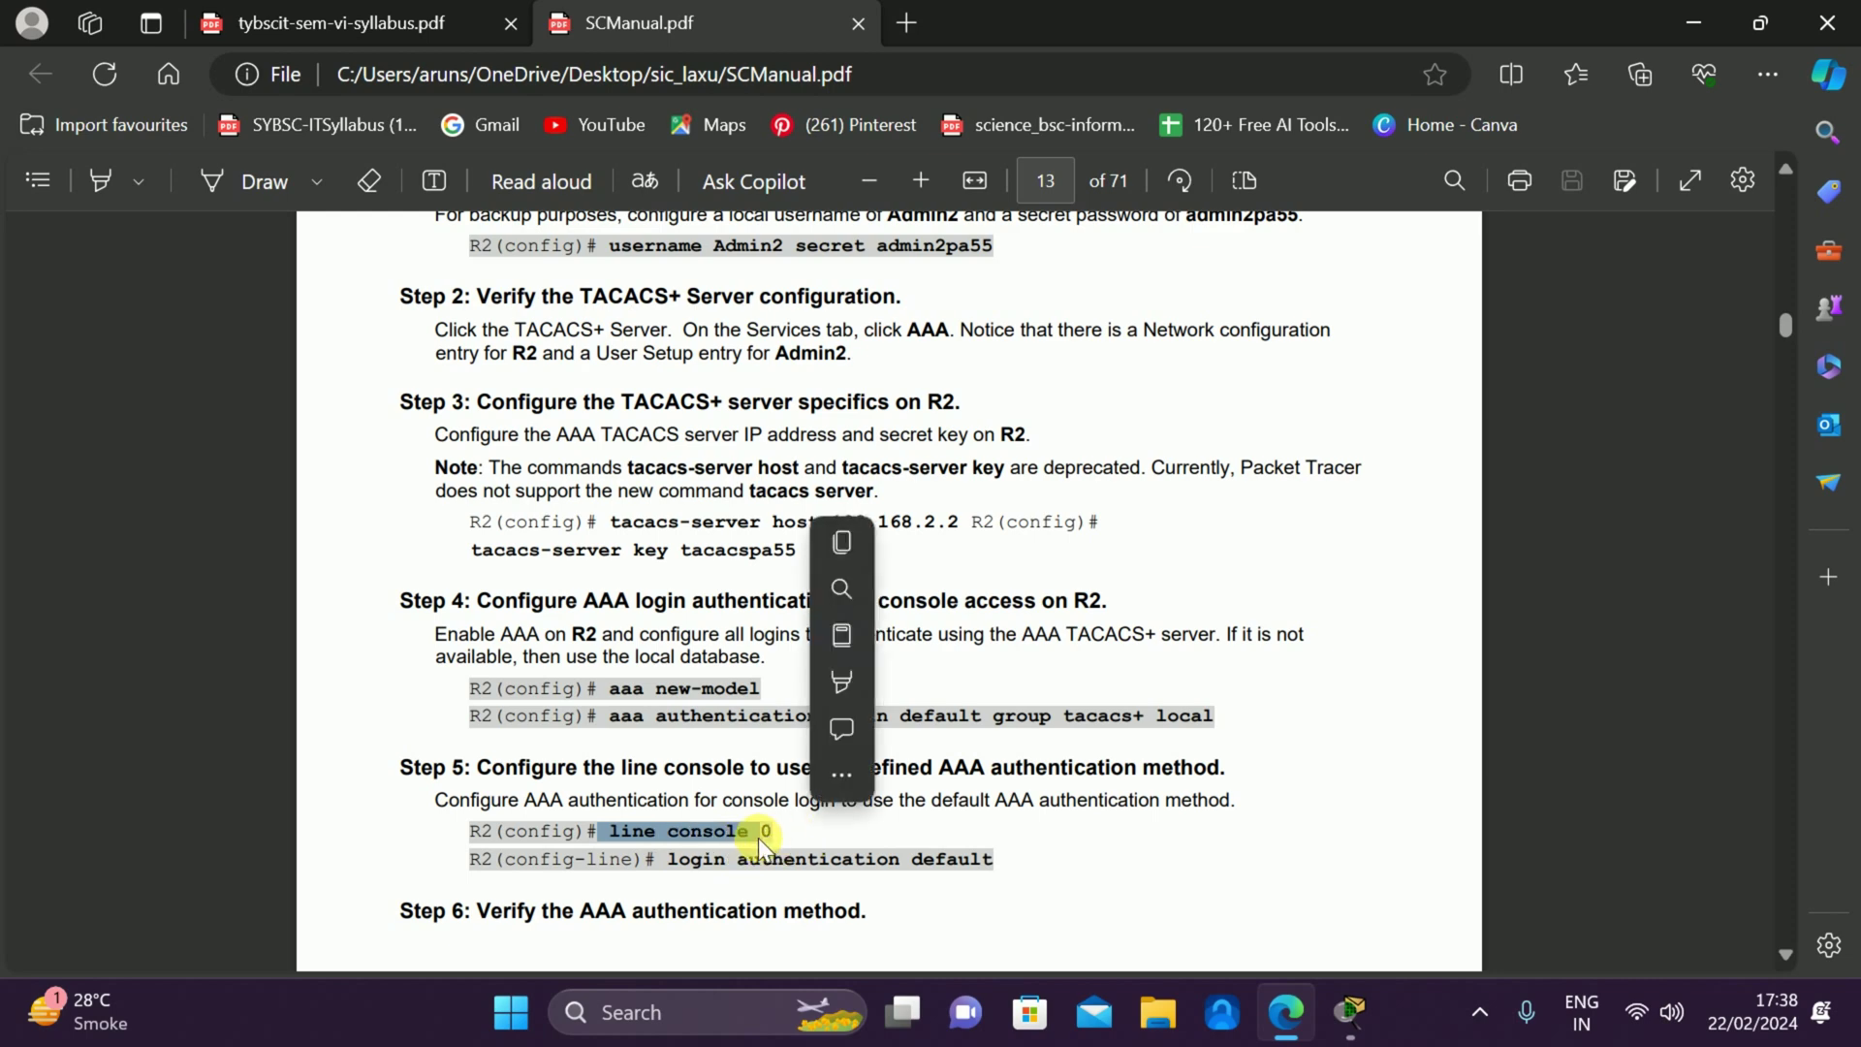
key("alt+Tab")
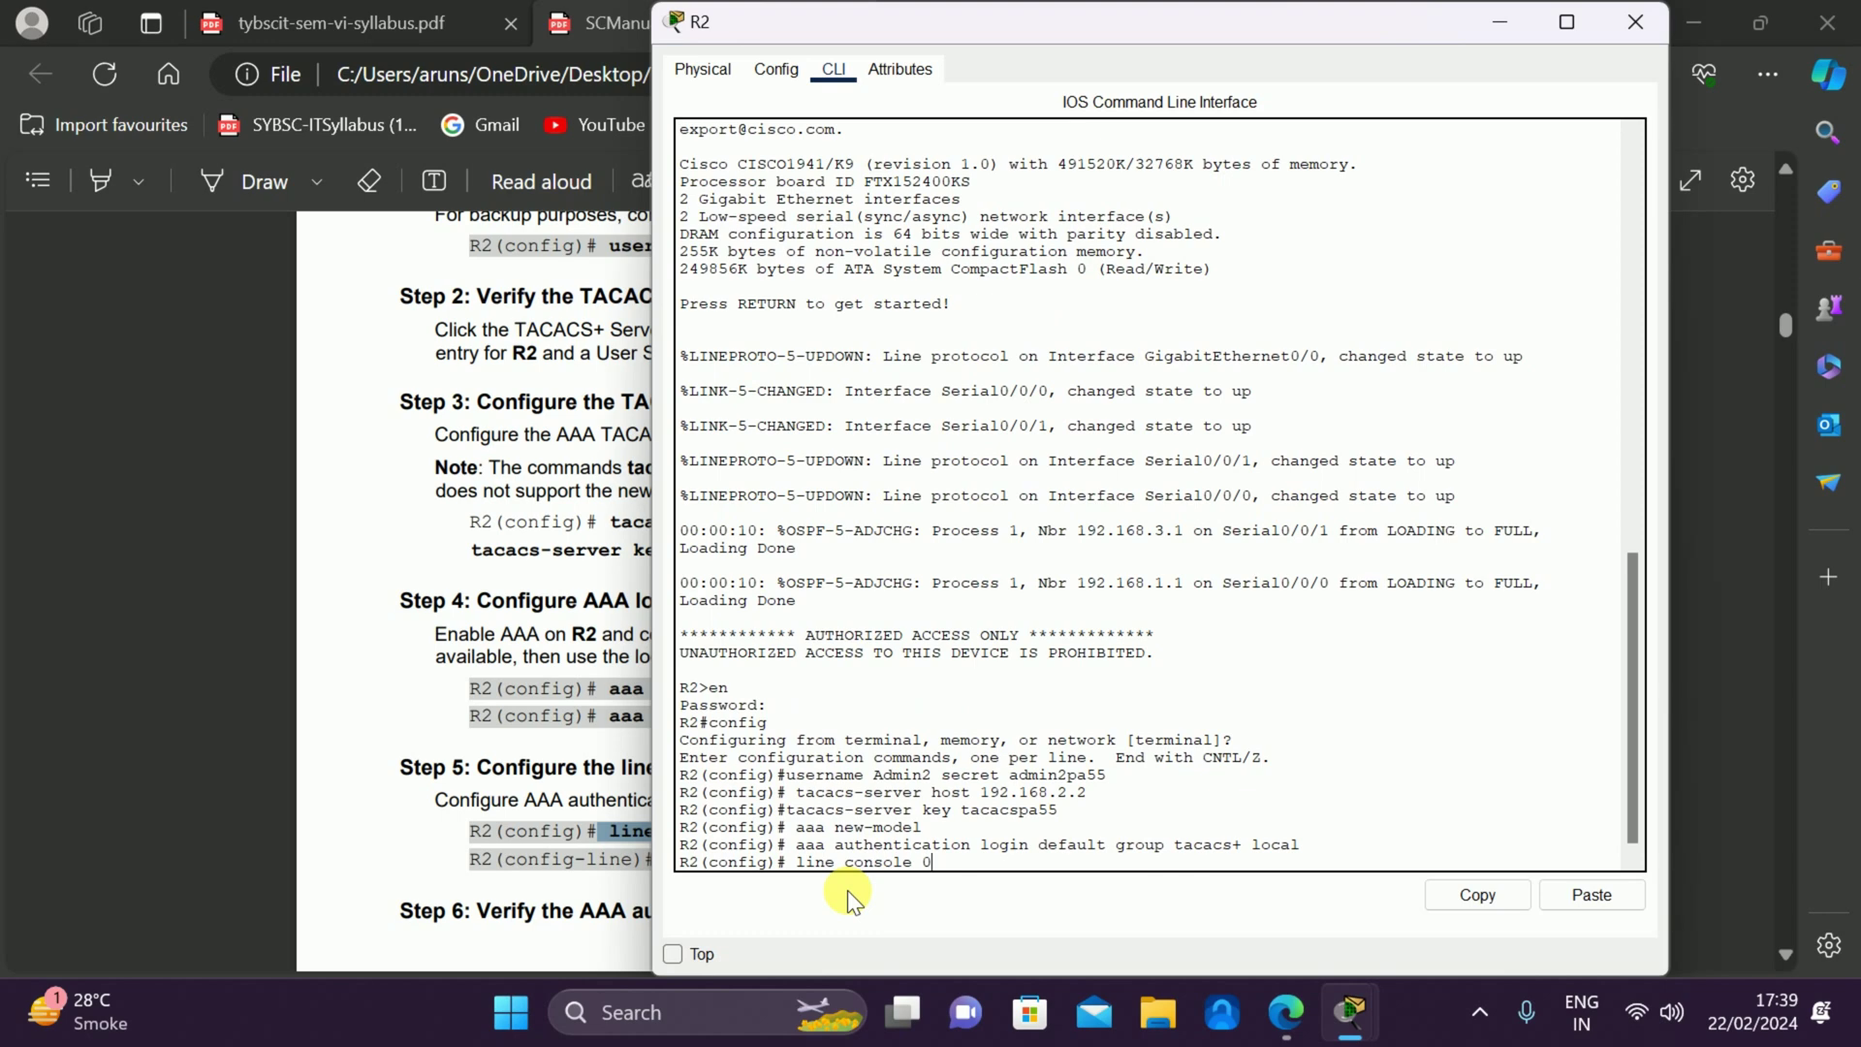
key("Return")
Copy login authentication default from the manual's Step 5 and run it in R2's console line configuration.
left_click(639, 883)
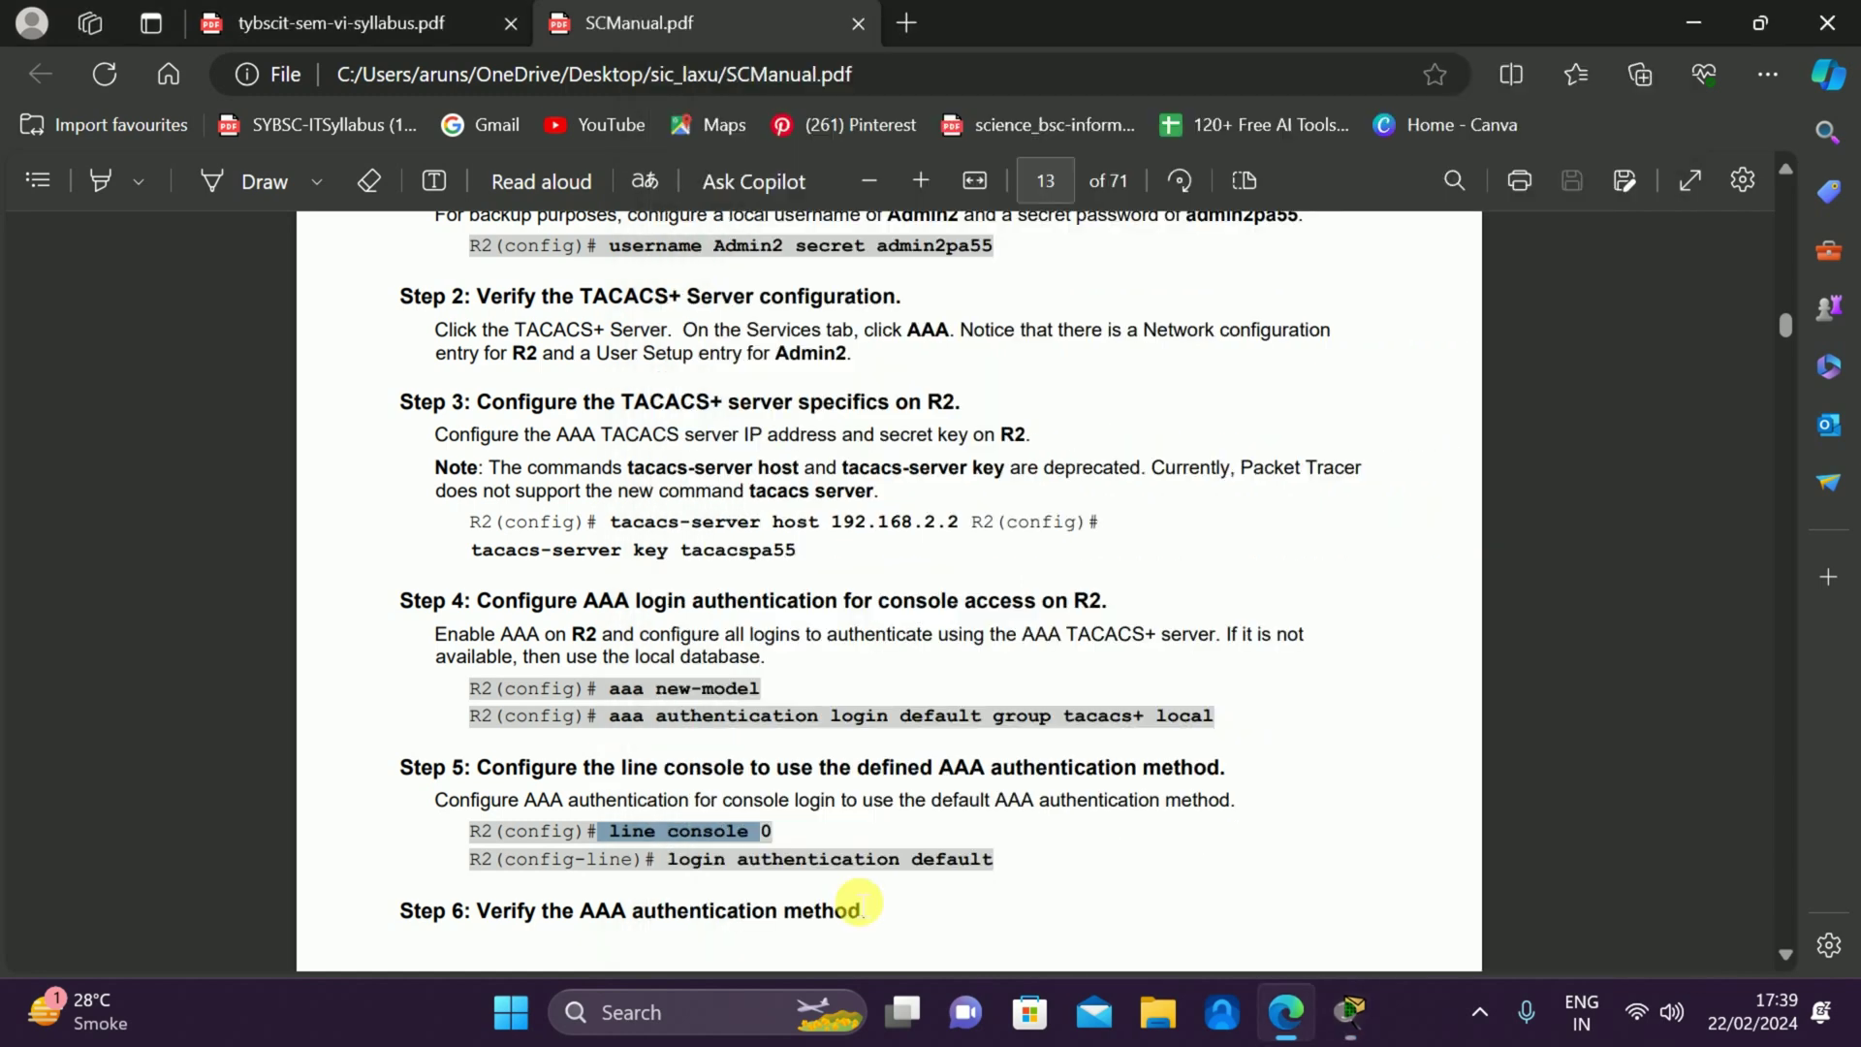
left_click_drag(669, 860, 997, 860)
key("ctrl+c")
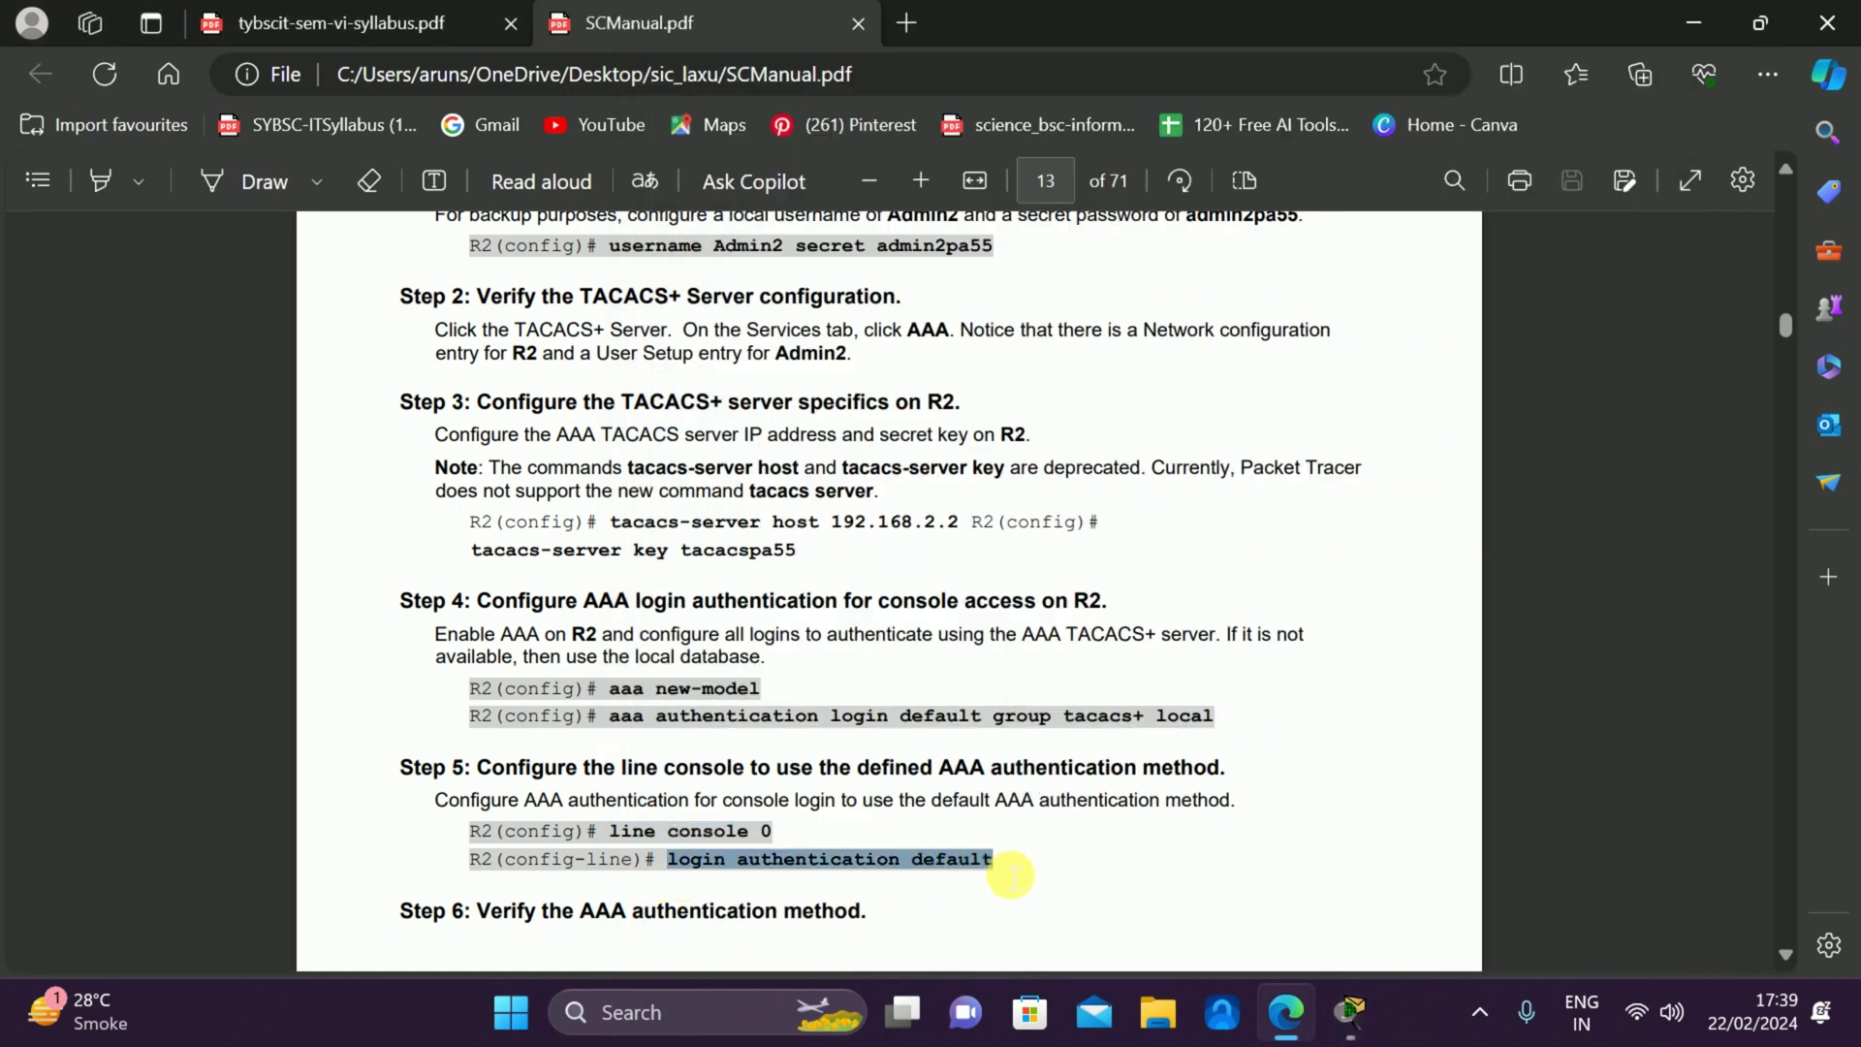
key("alt+Tab")
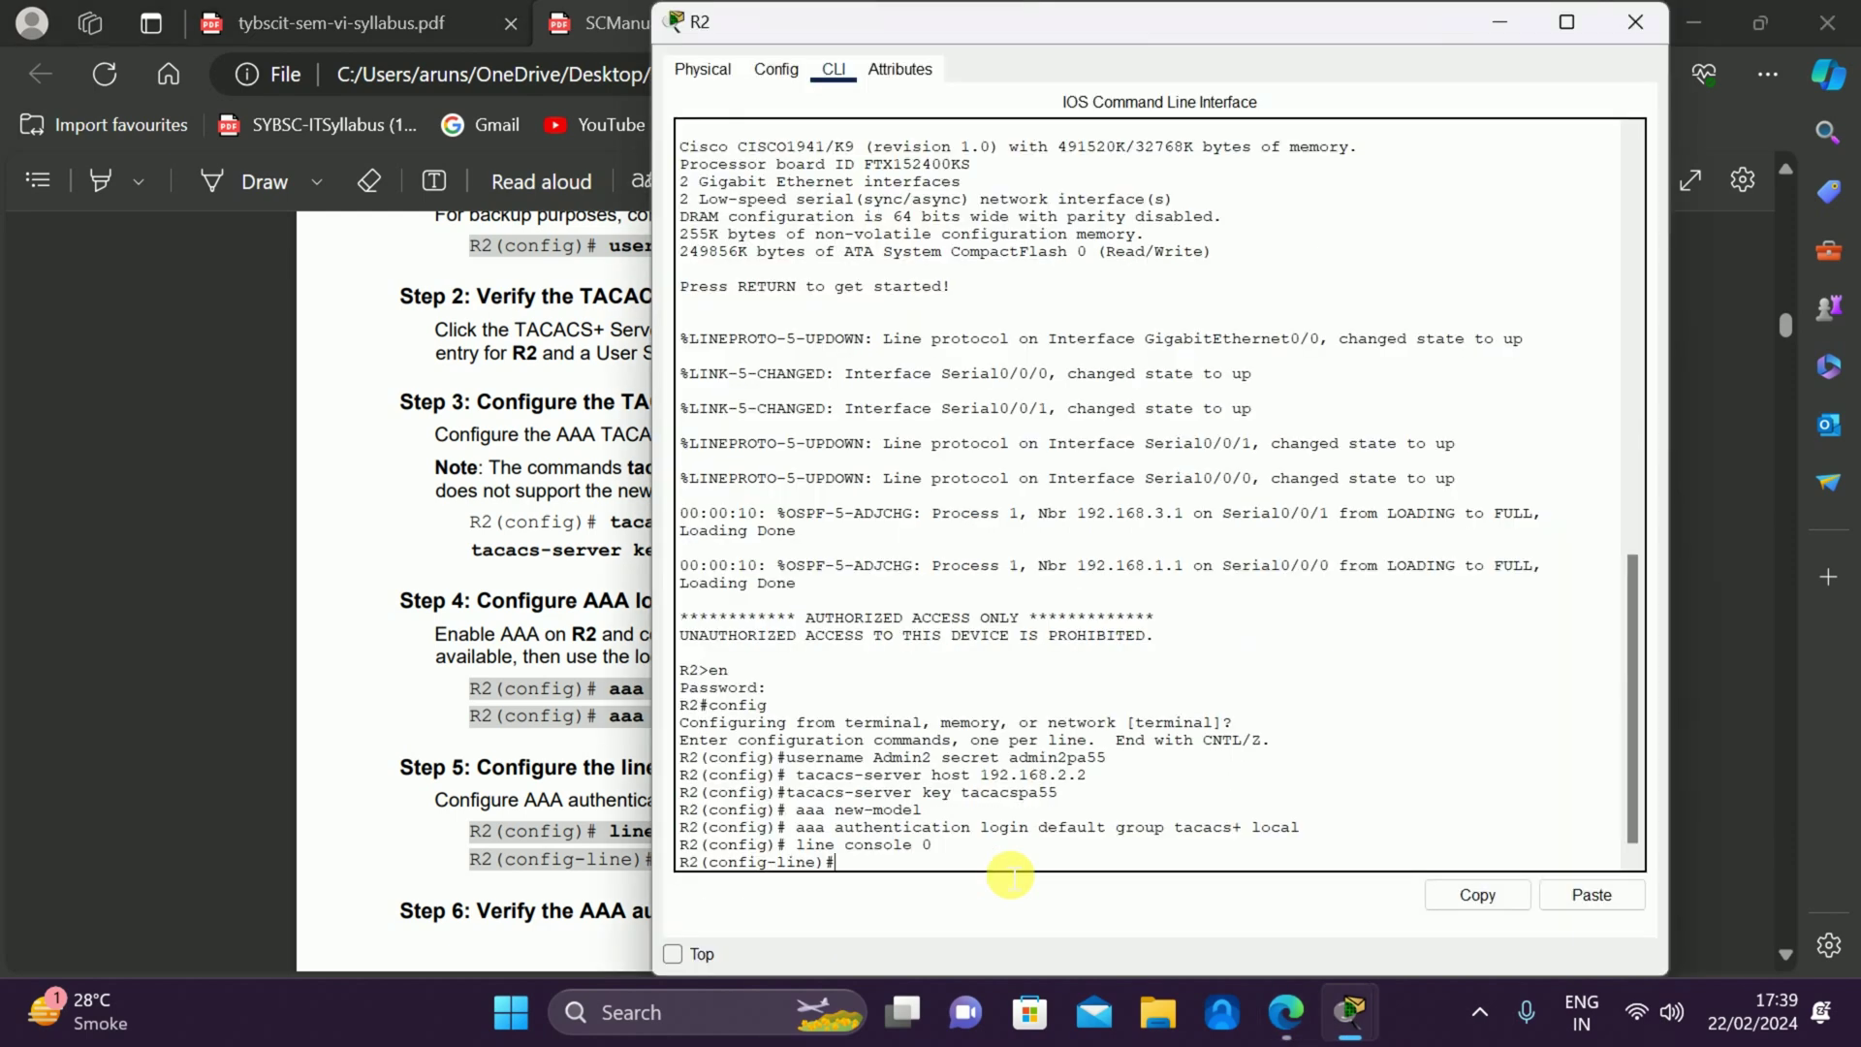
right_click(918, 861)
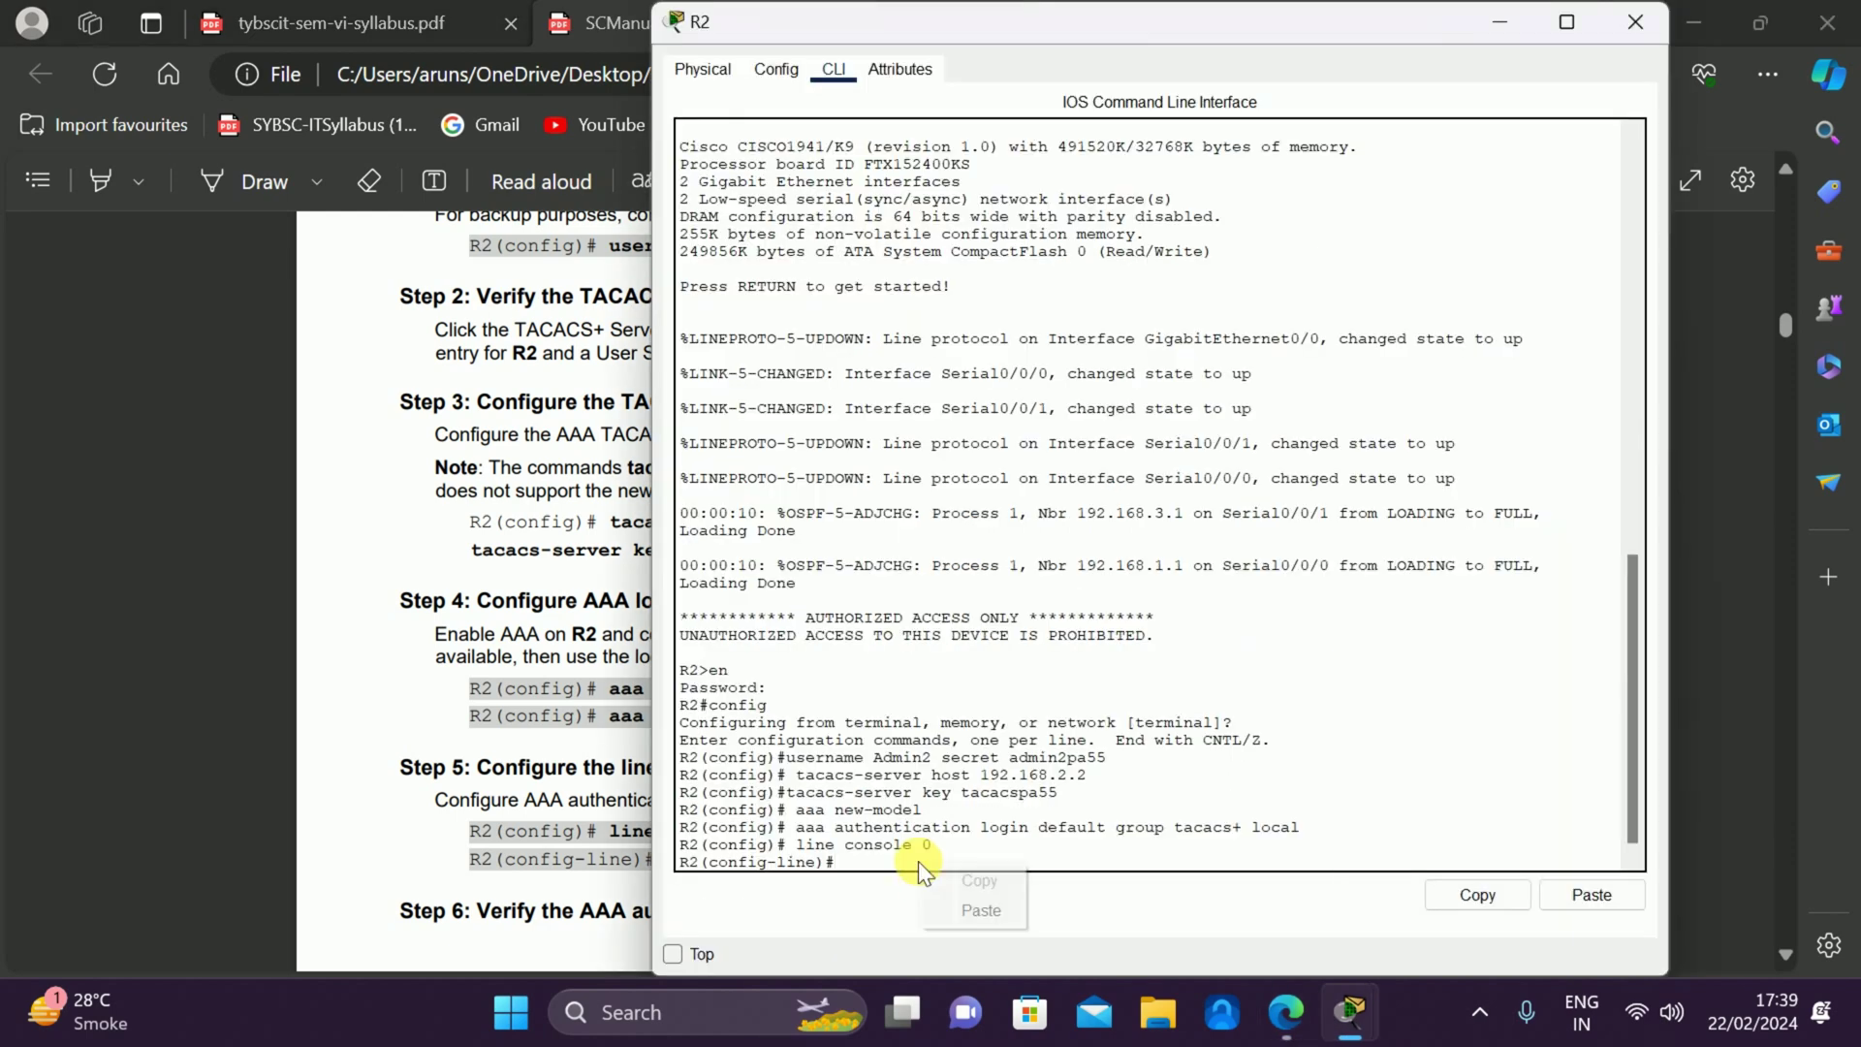
left_click(970, 906)
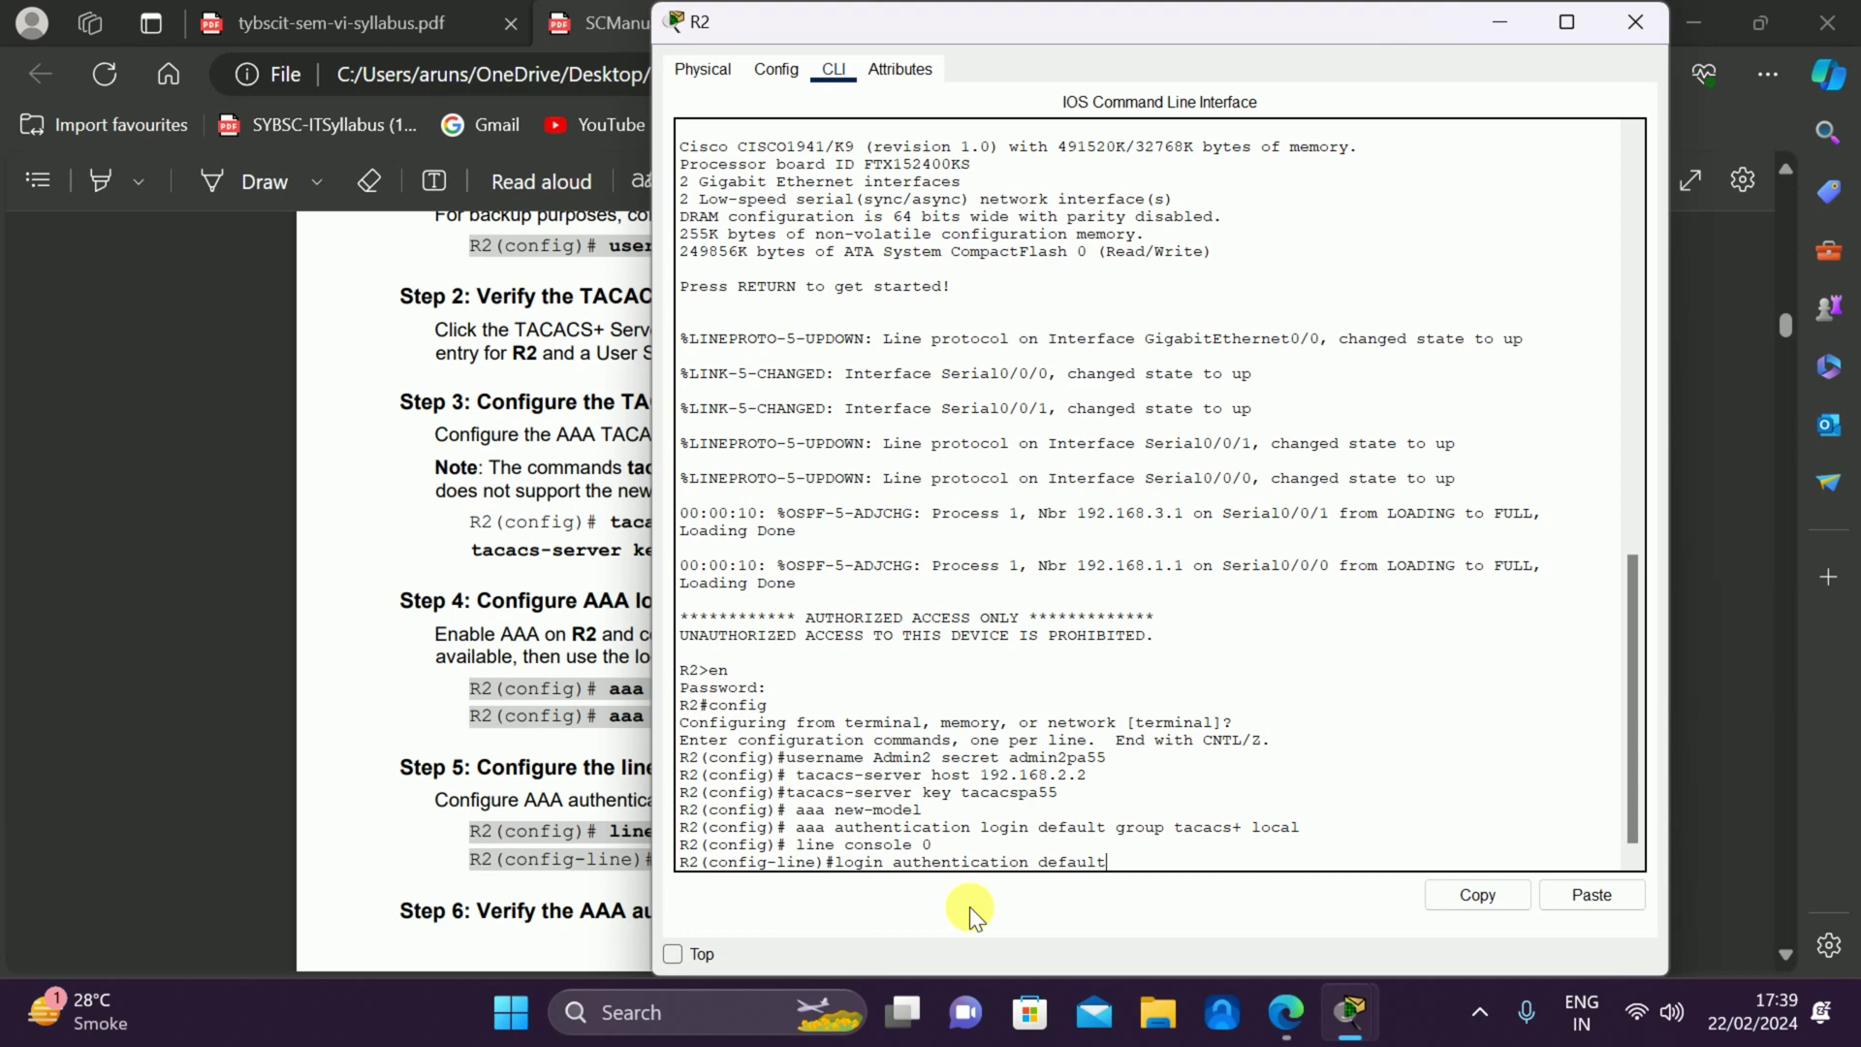
key("Return")
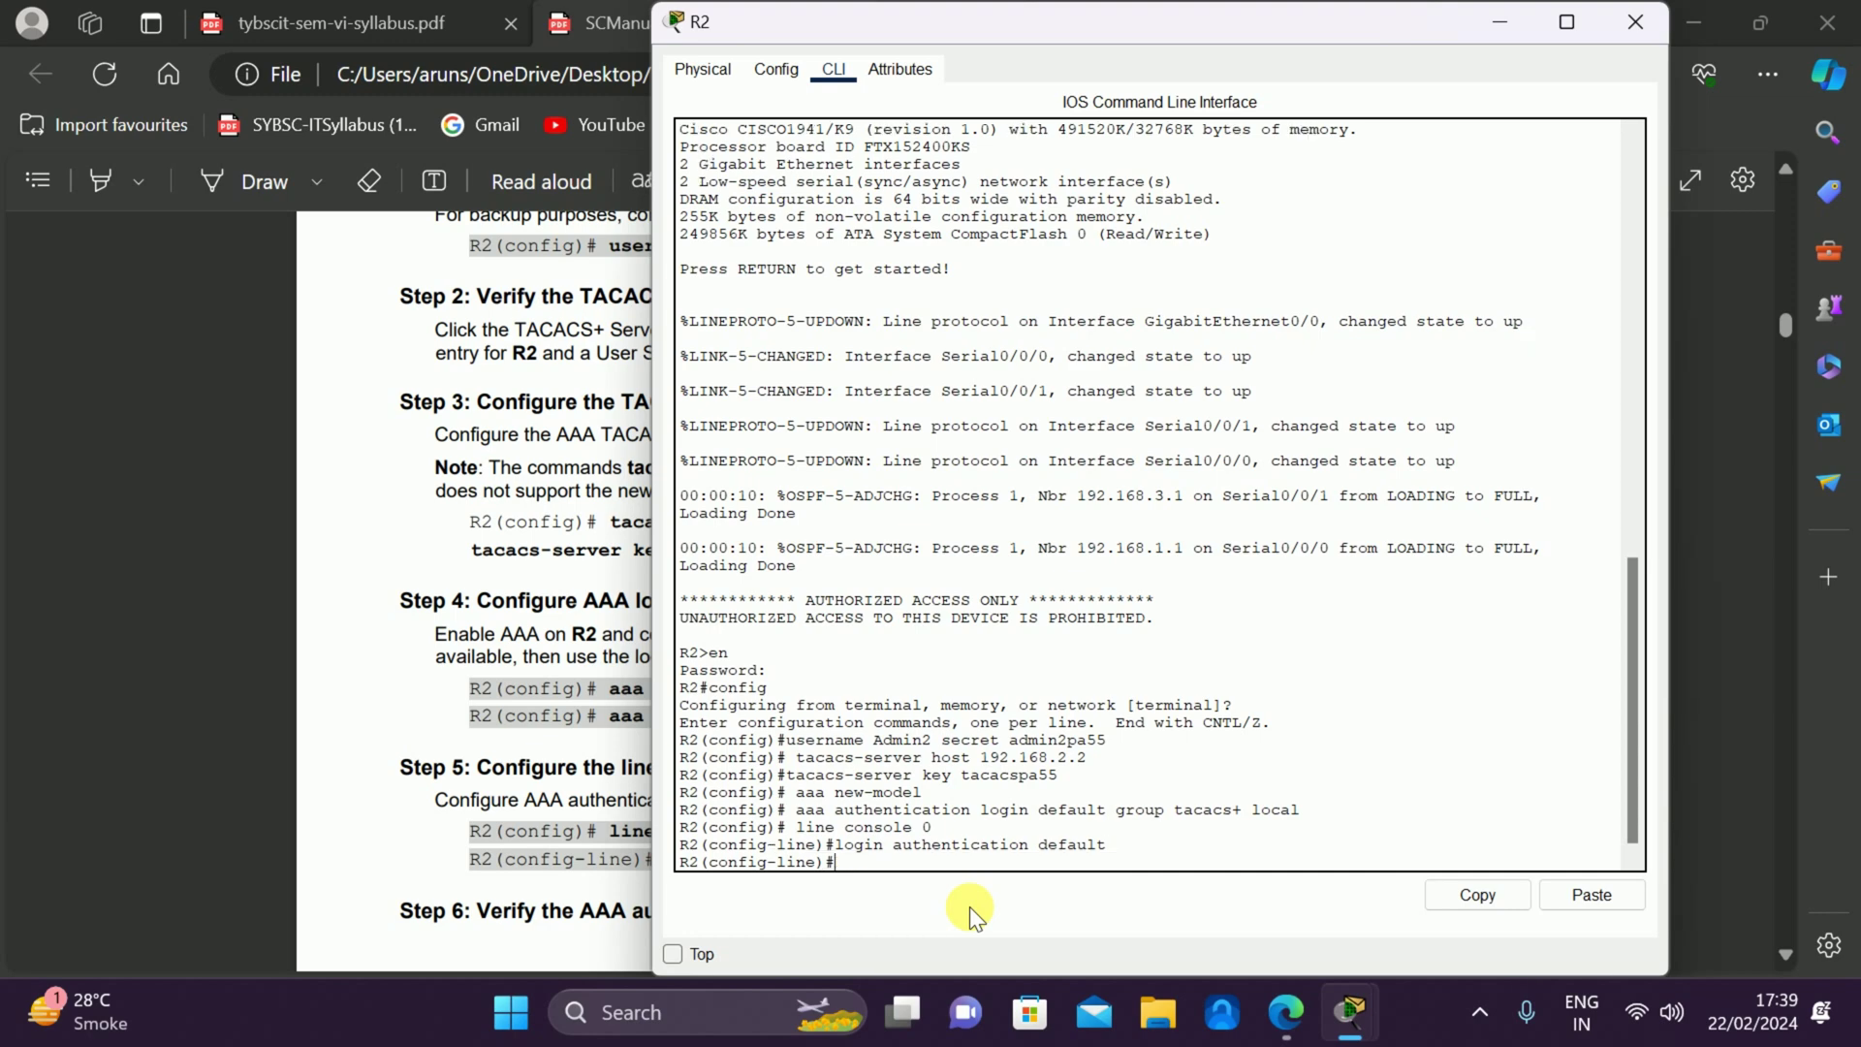
Check the manual's Step 6, run end and exit on R2, and reopen the console session for login.
key("alt+Tab")
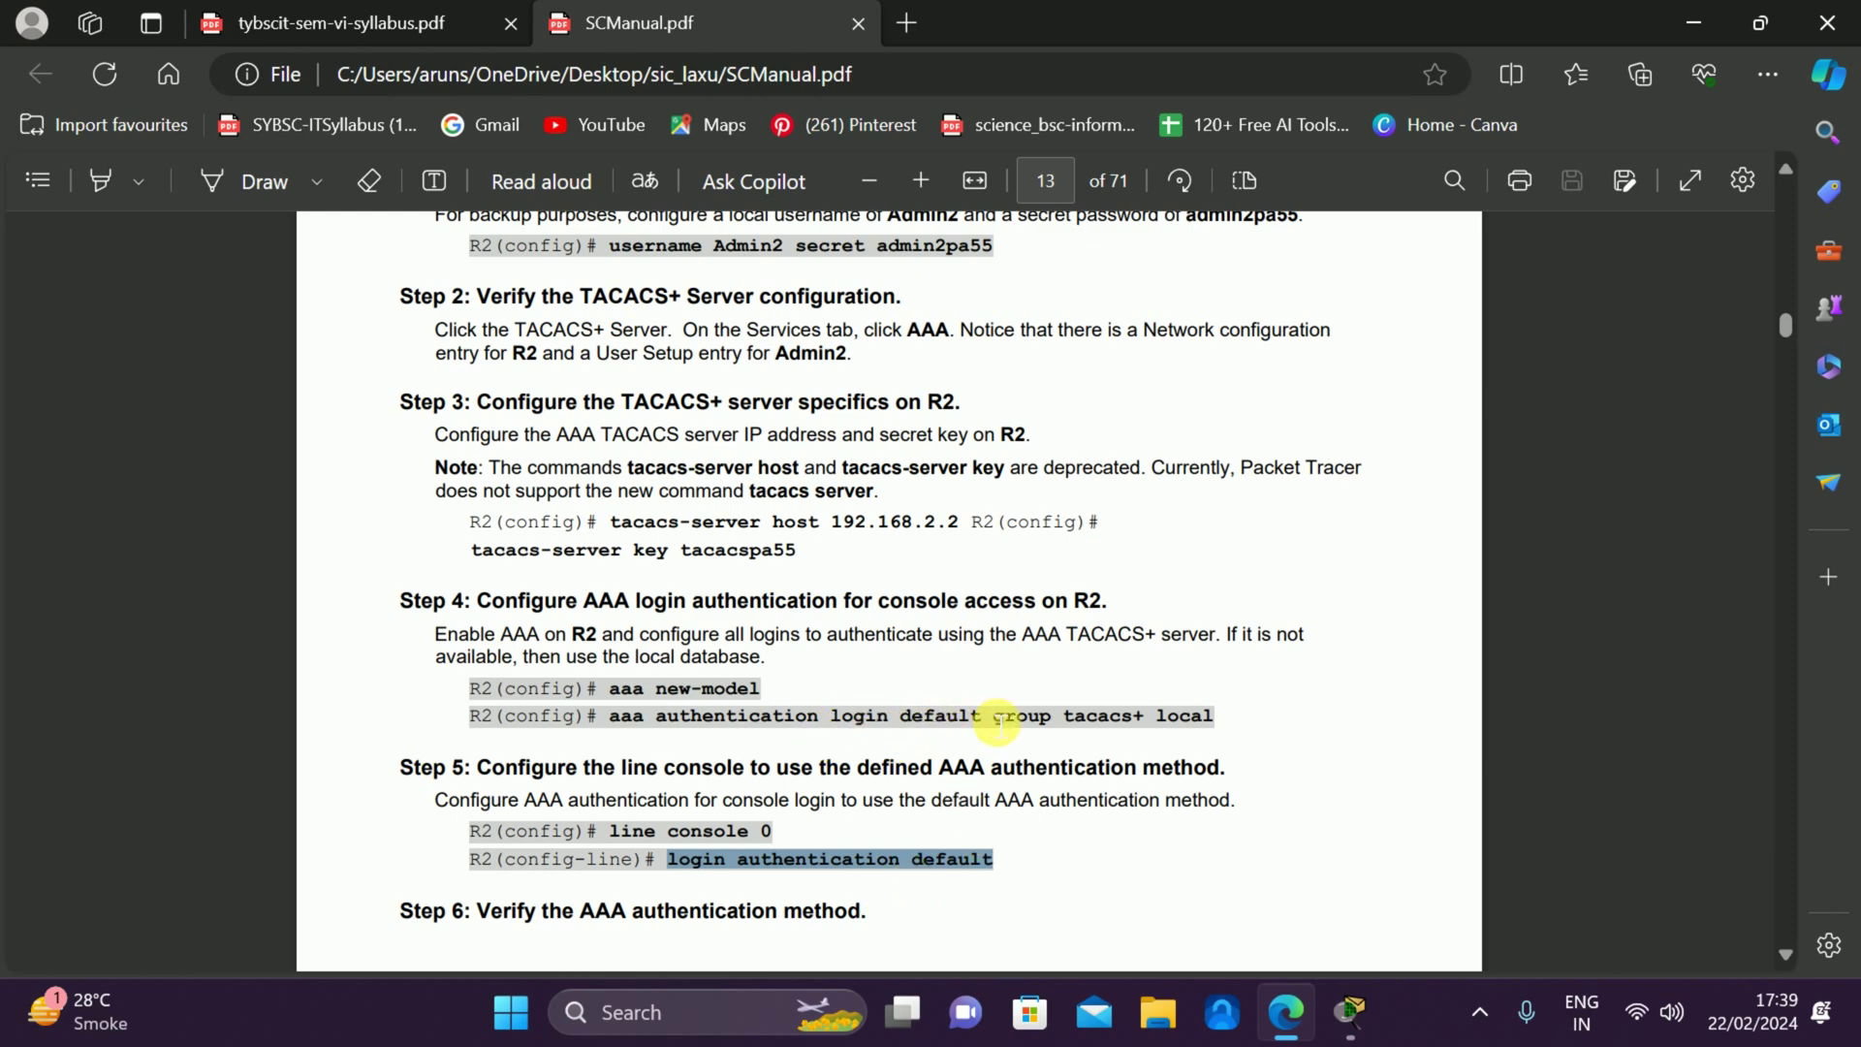
scroll(999, 721, "down", 3)
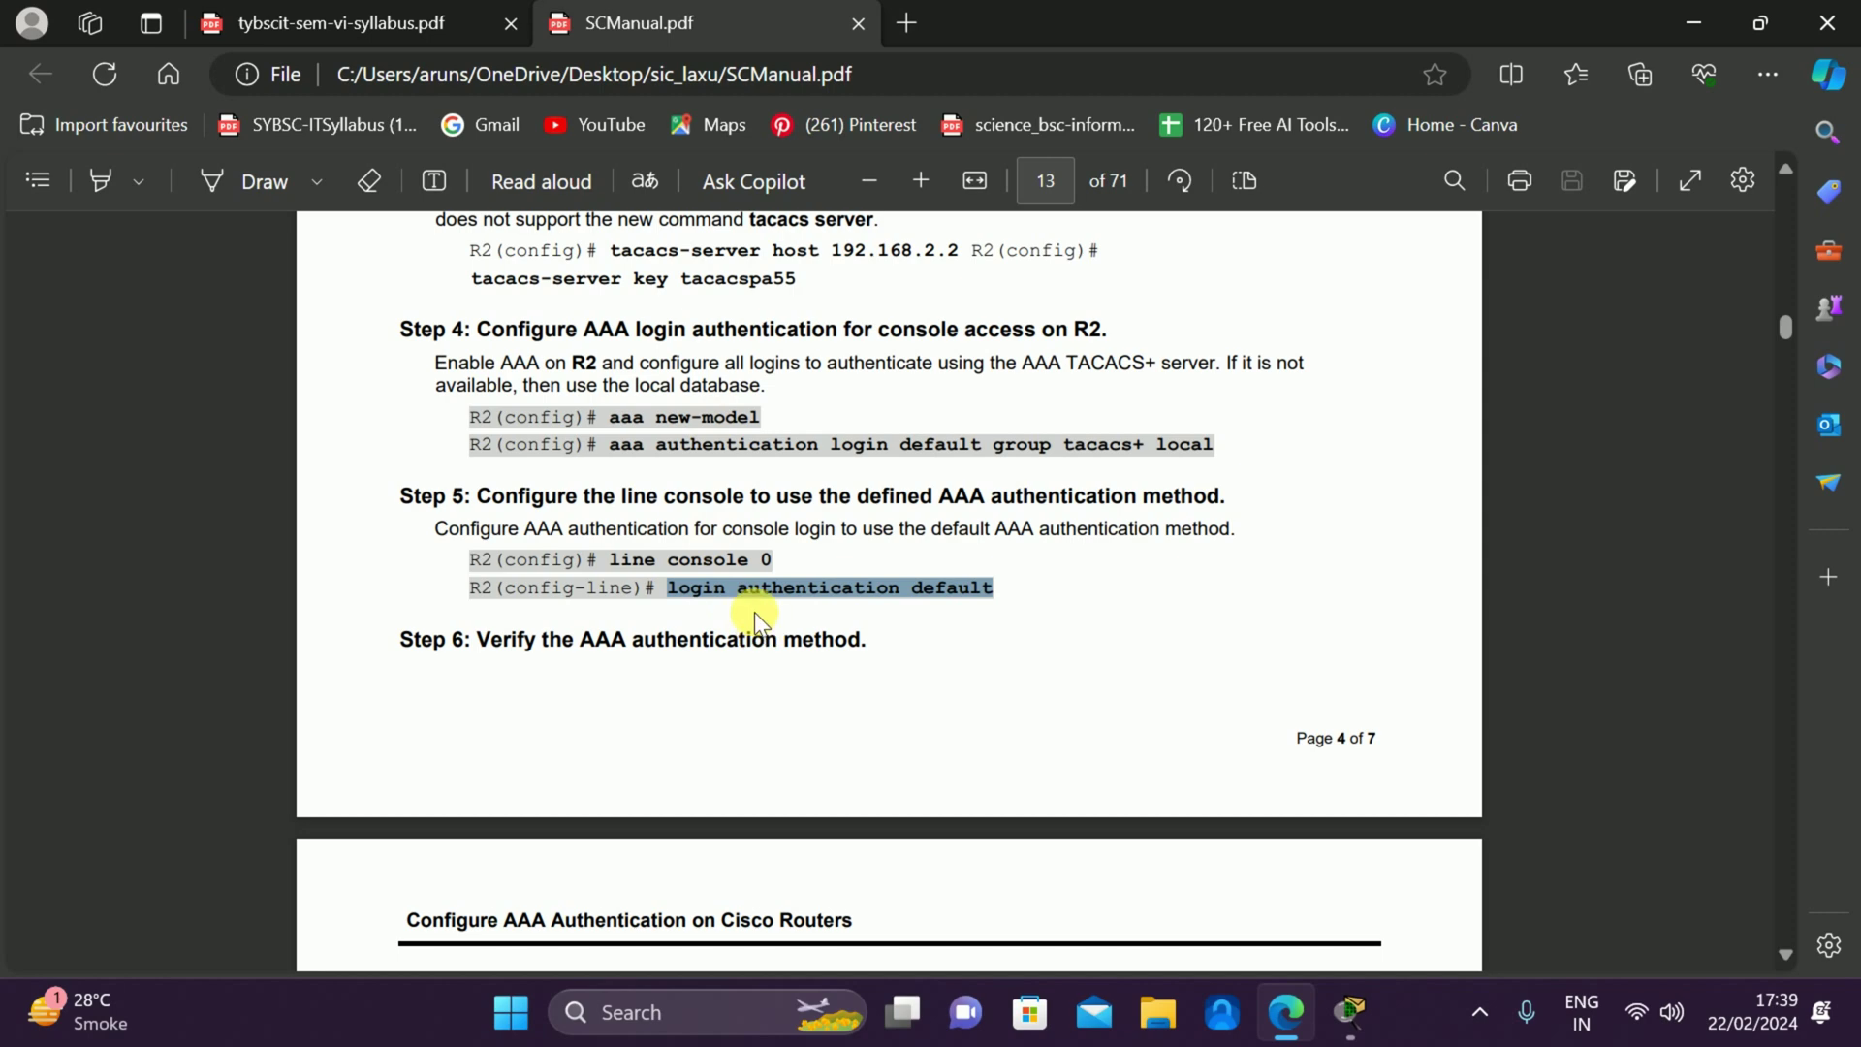
scroll(755, 613, "down", 3)
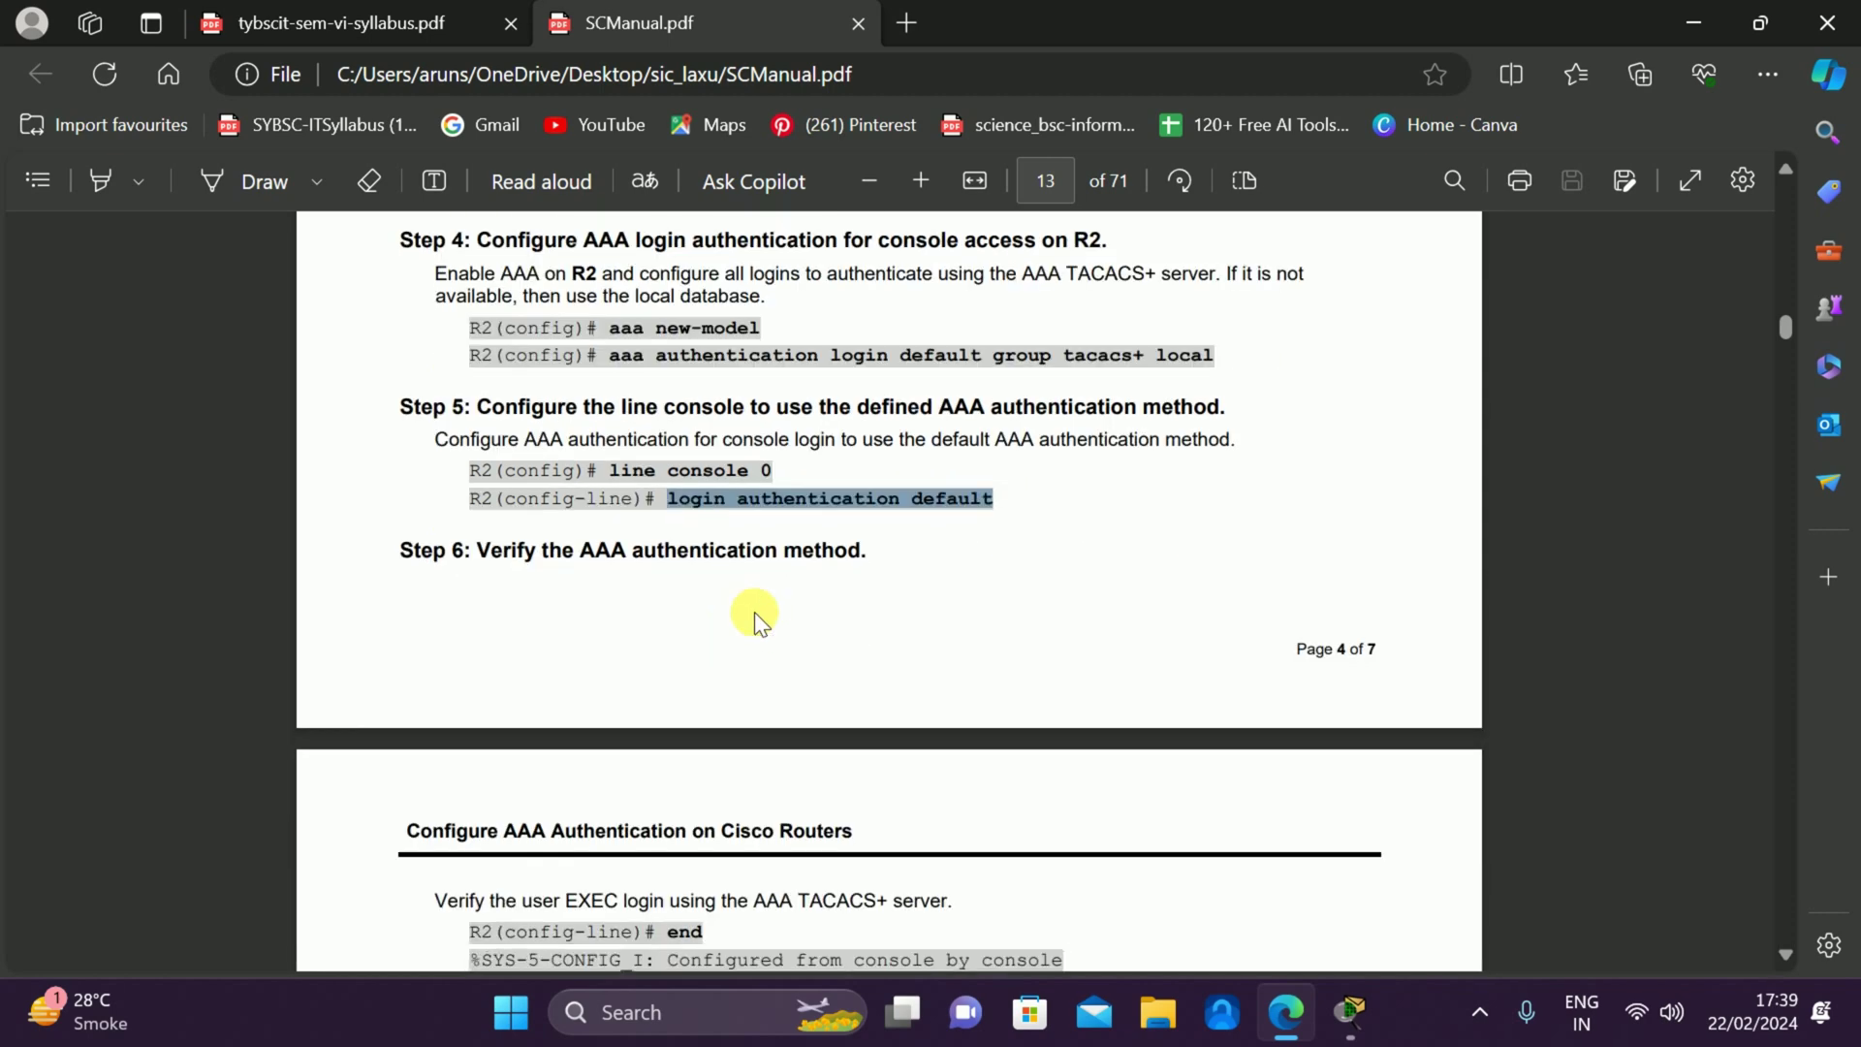
key("alt+Tab")
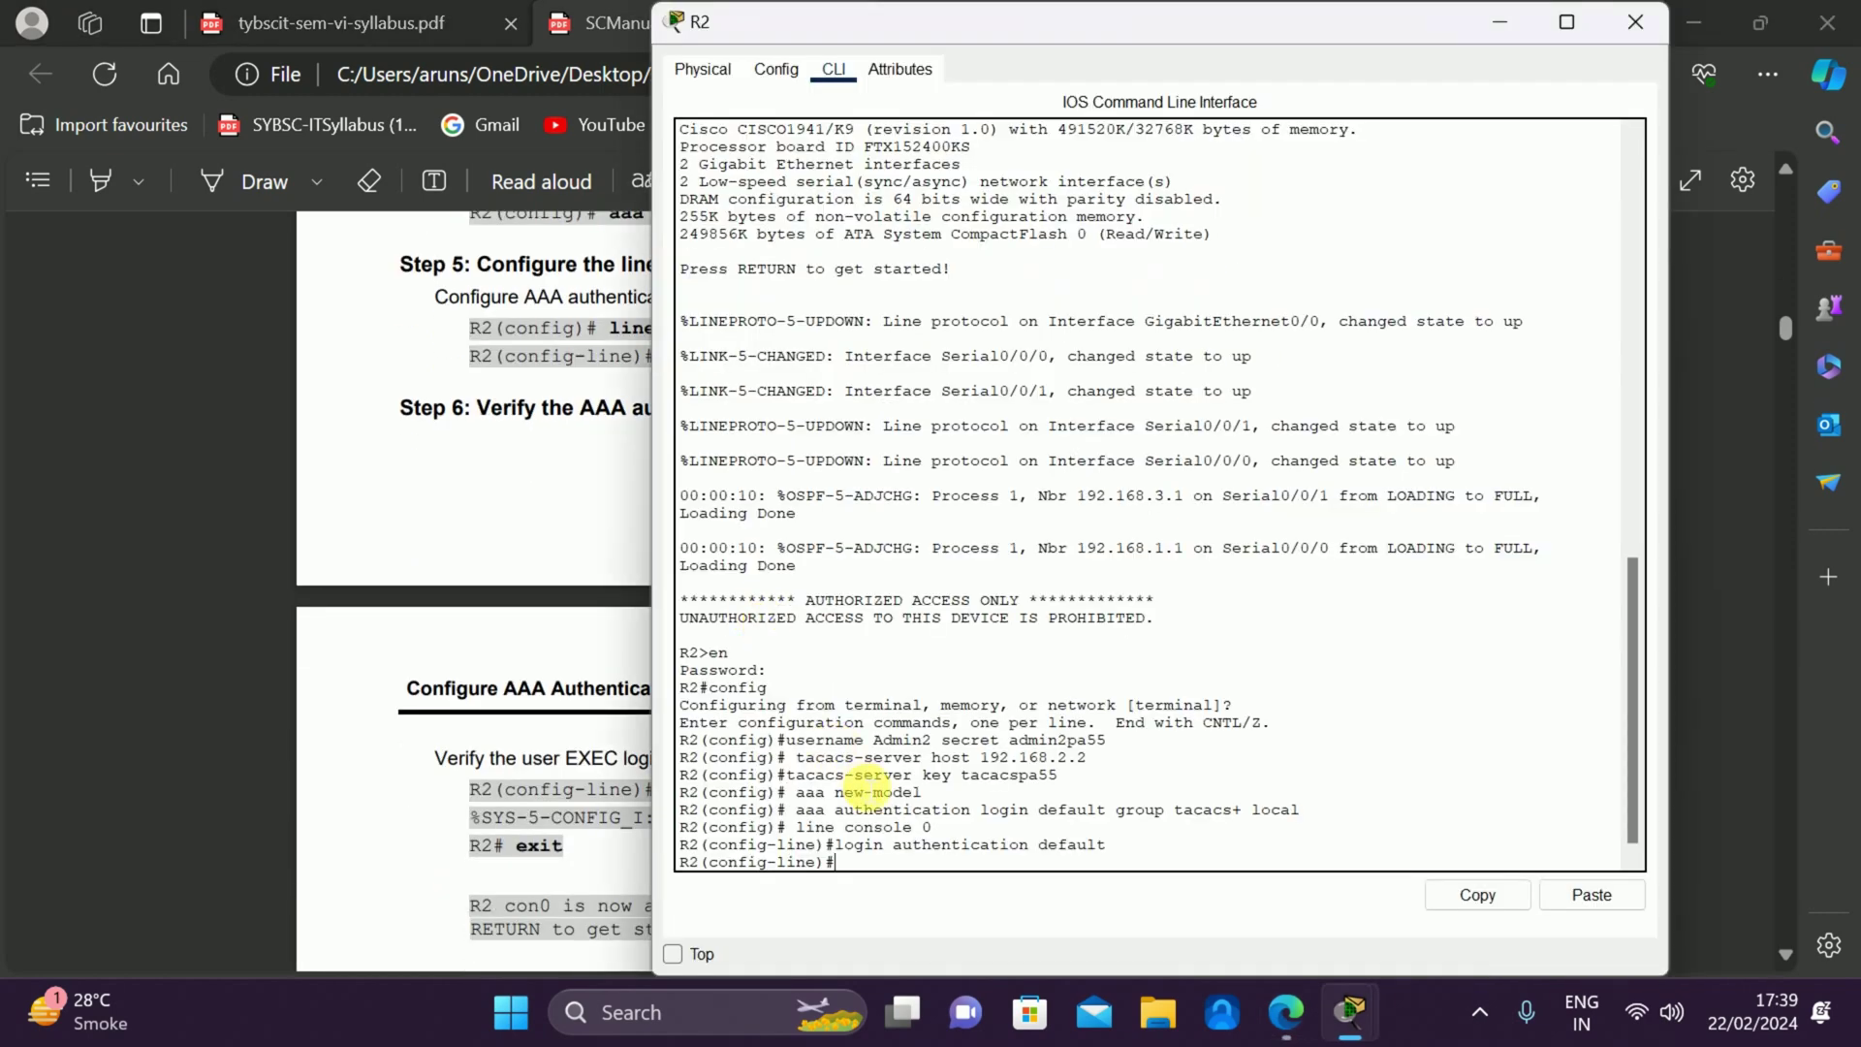
type("end")
key("Return")
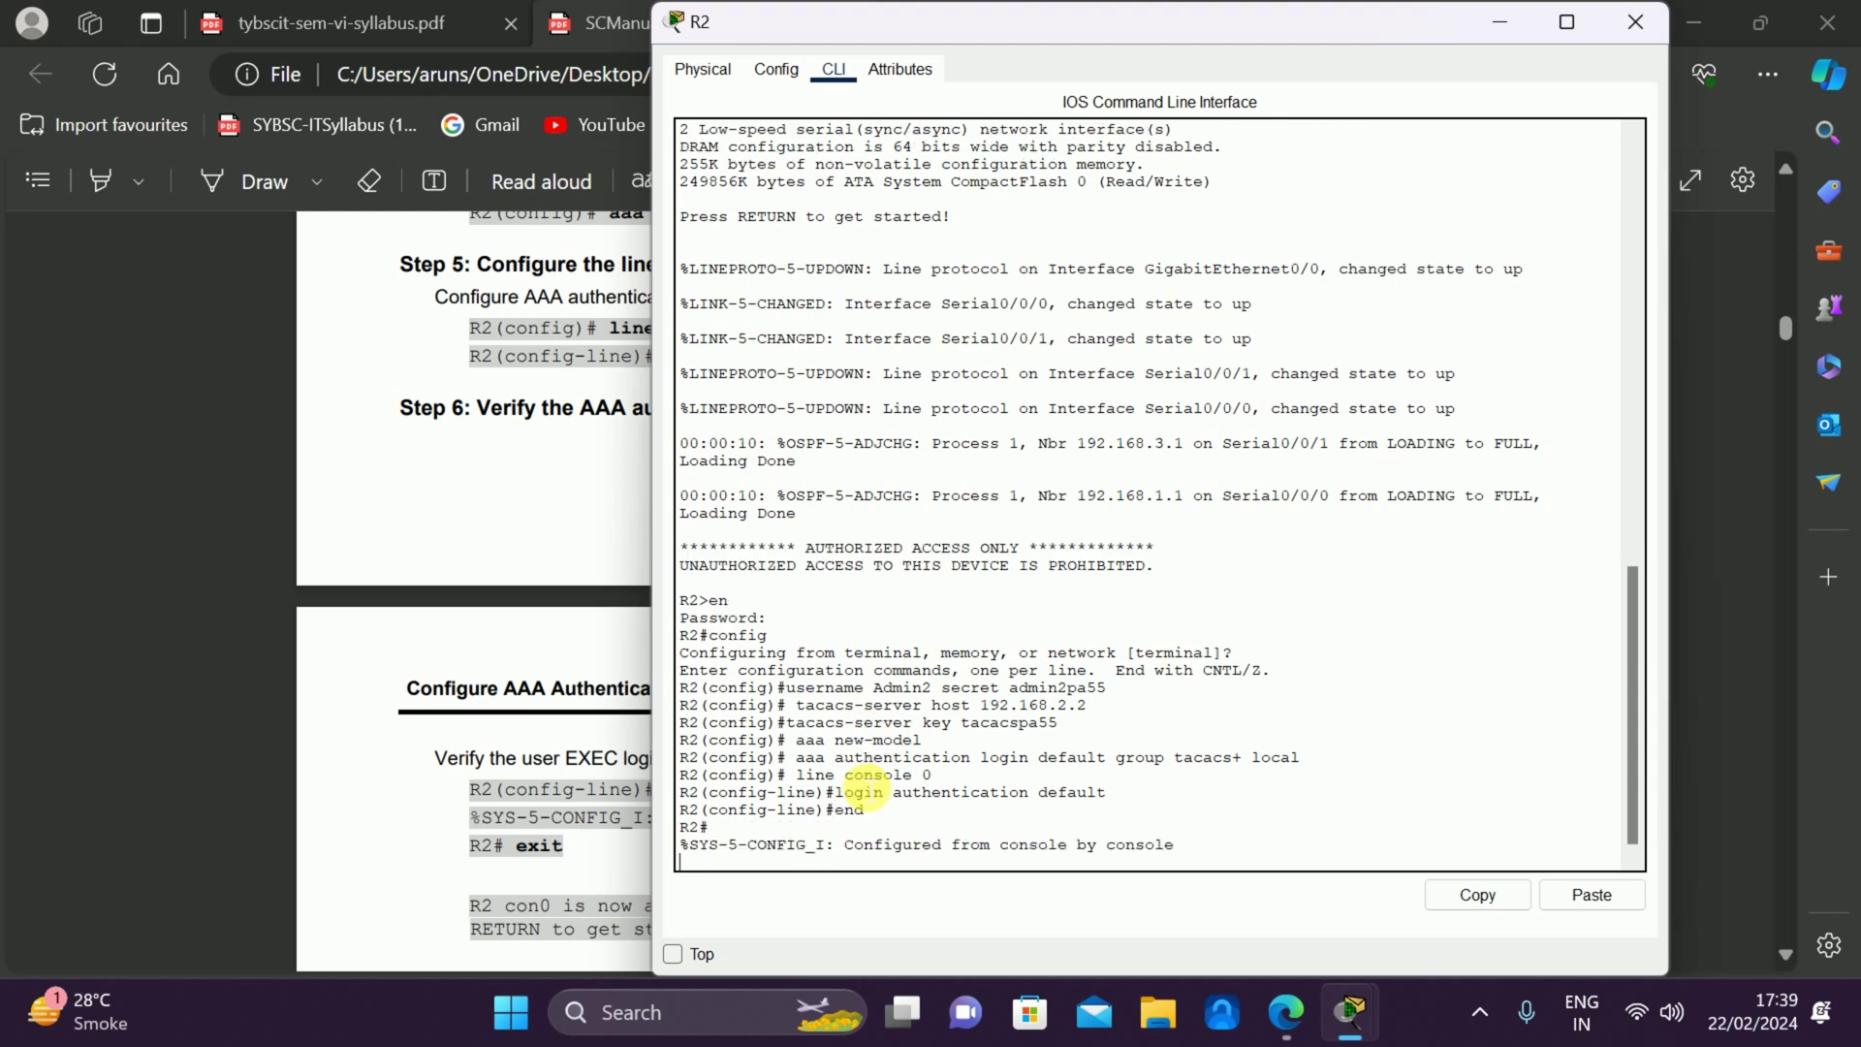
key("Return")
type("exit")
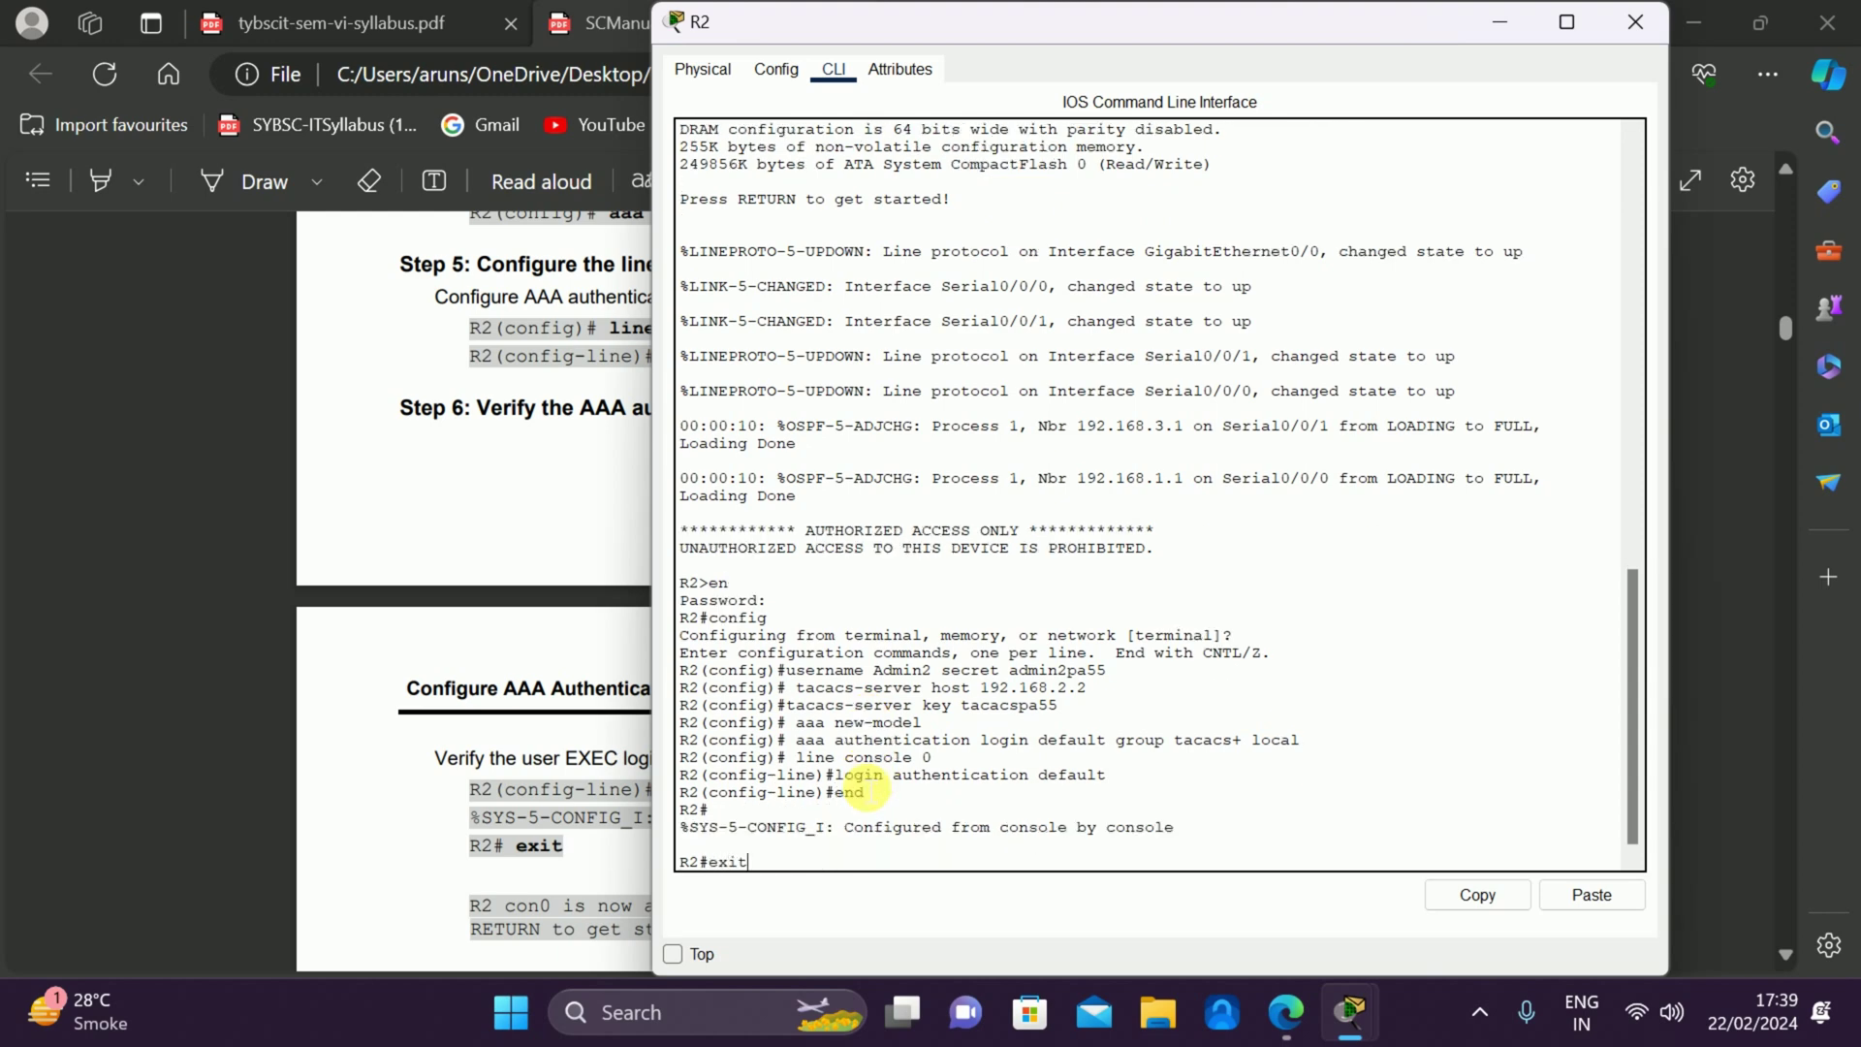
key("Return")
key("Return")
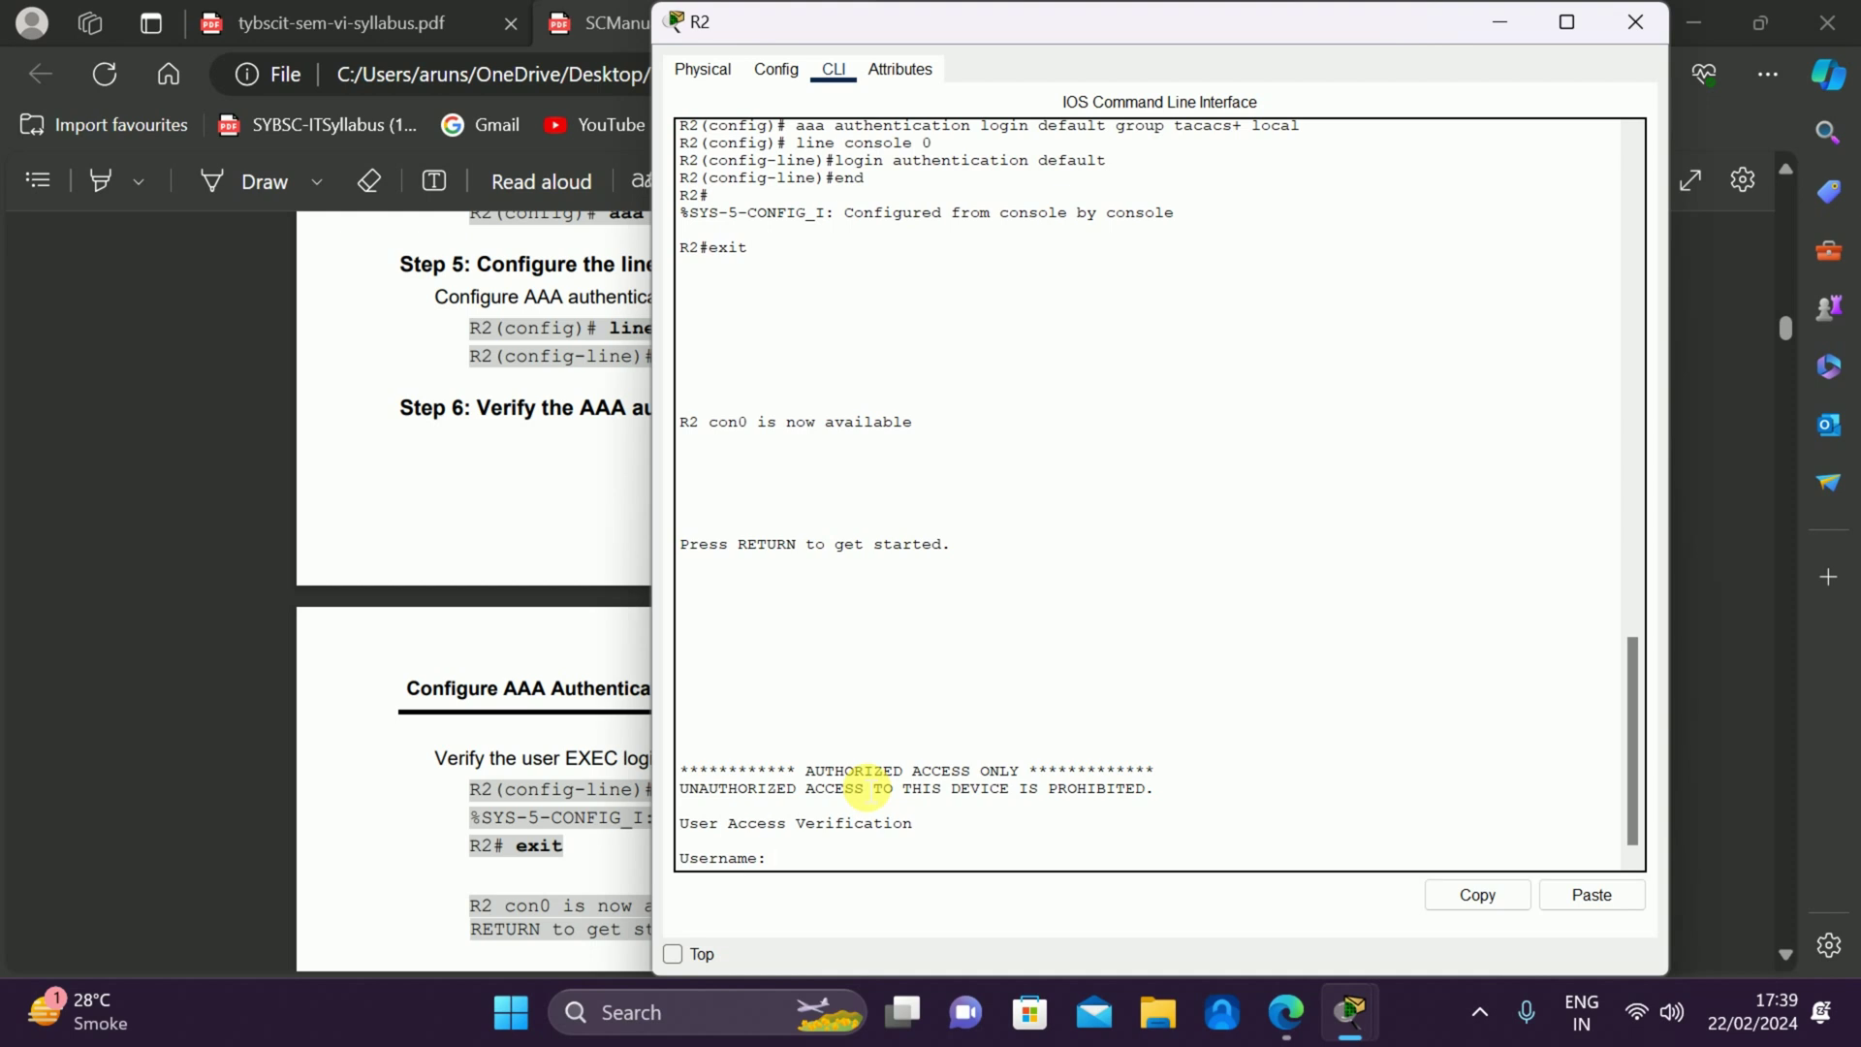
Log in to R2's console with the username Admin2 and its password to verify TACACS+ authentication.
type("Admin2")
key("Return")
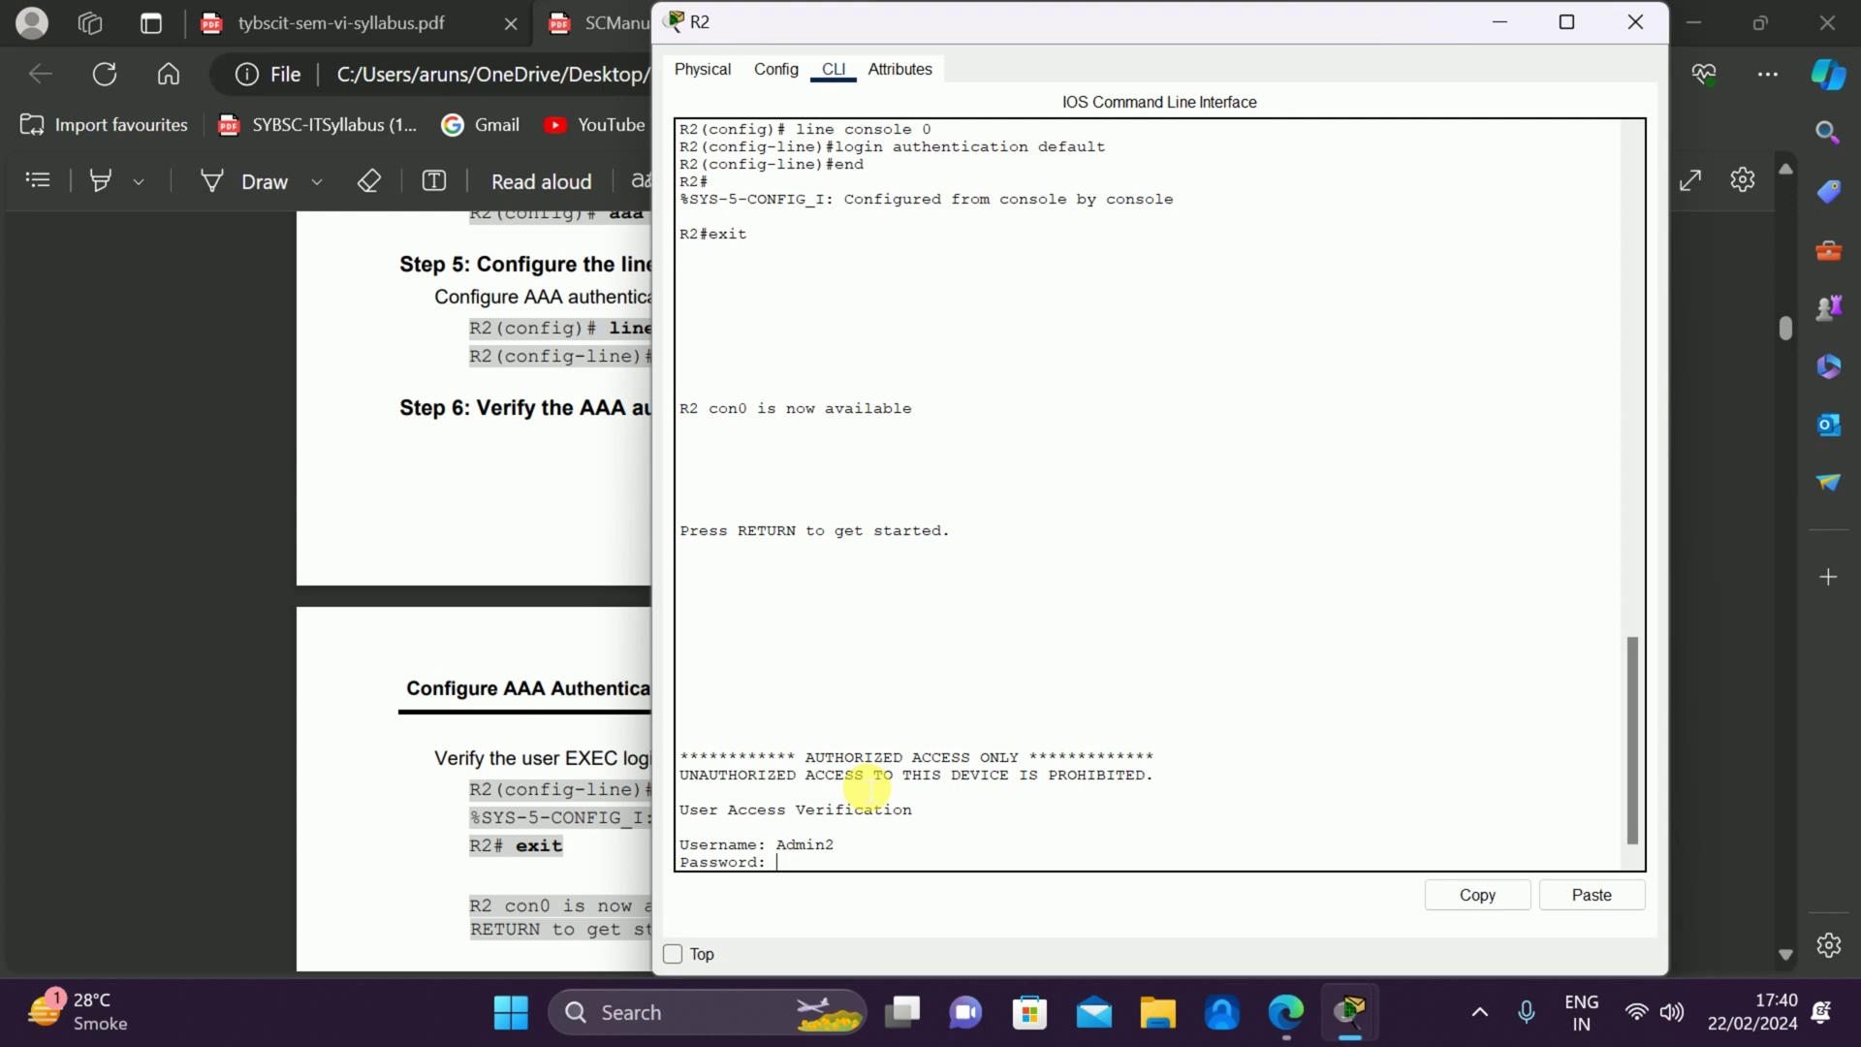
key("Return")
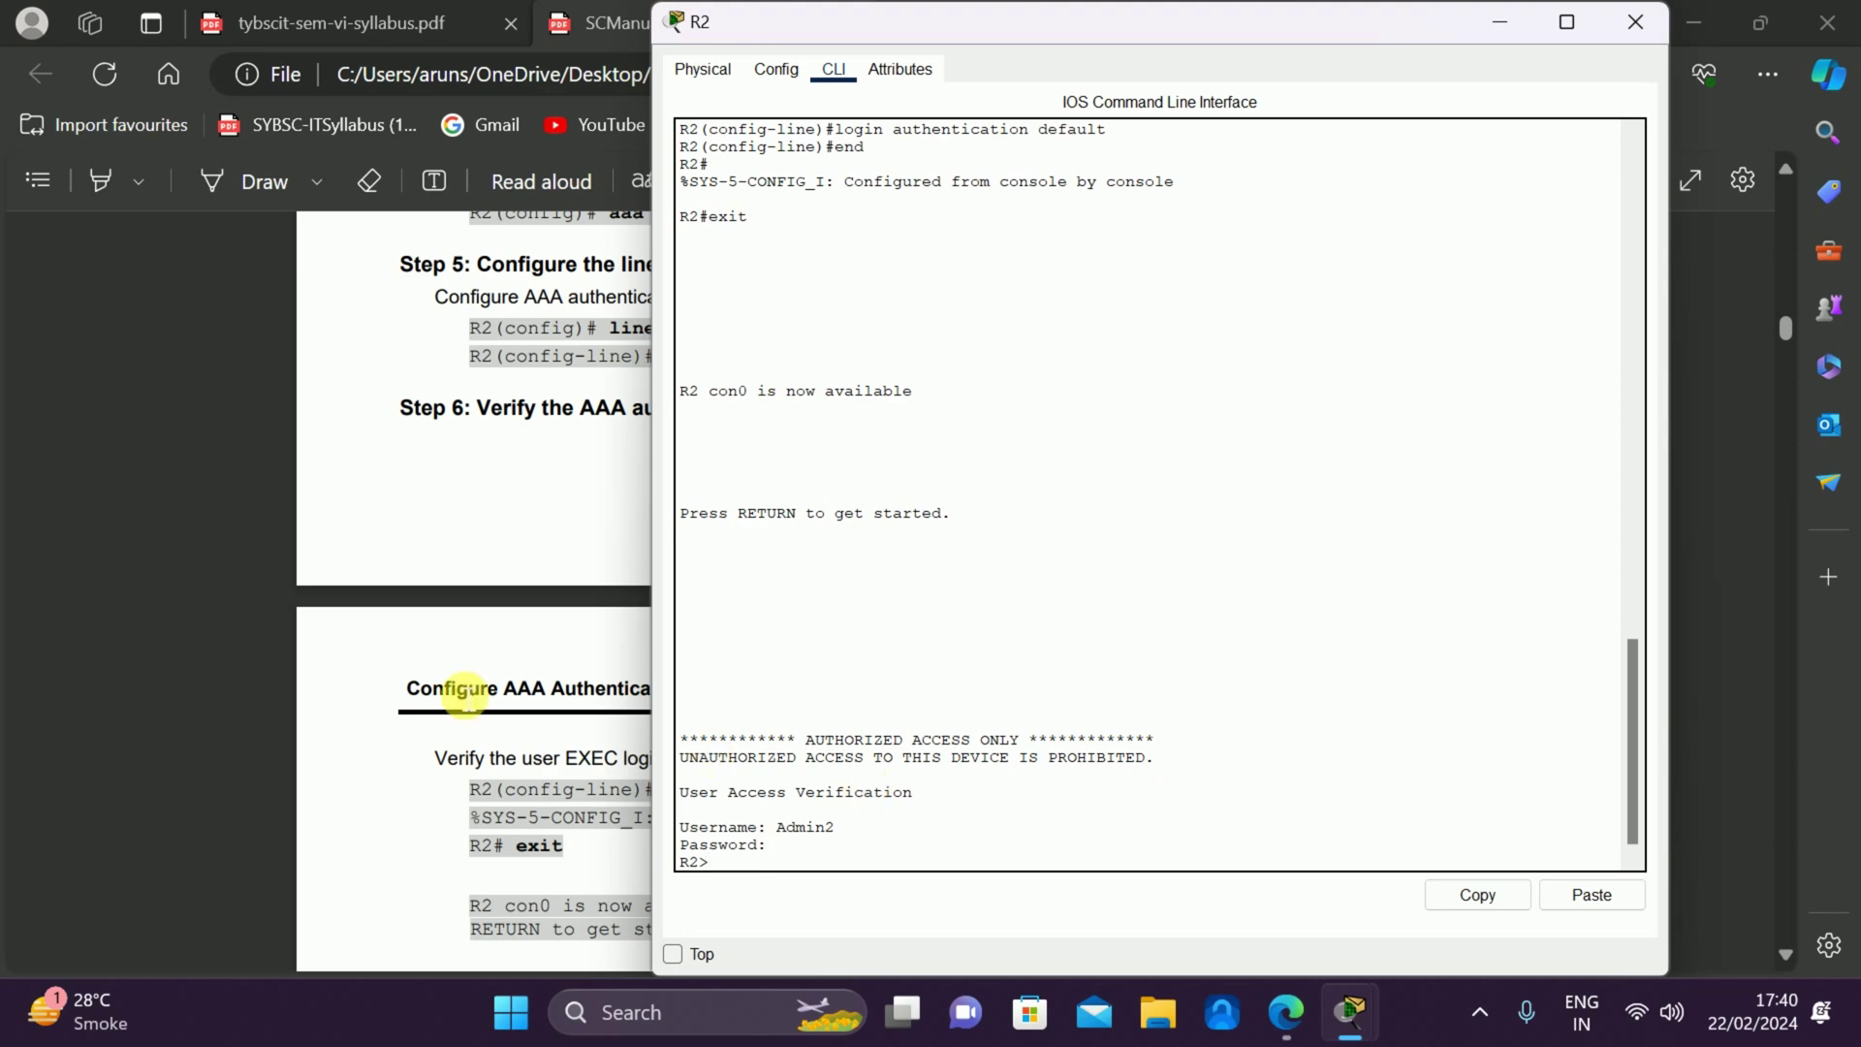
Review the manual's Part 3 steps for TACACS+ on R2 and read Part 4 on configuring RADIUS authentication on R3.
scroll(461, 693, "up", 3)
left_click(456, 614)
scroll(455, 617, "up", 10)
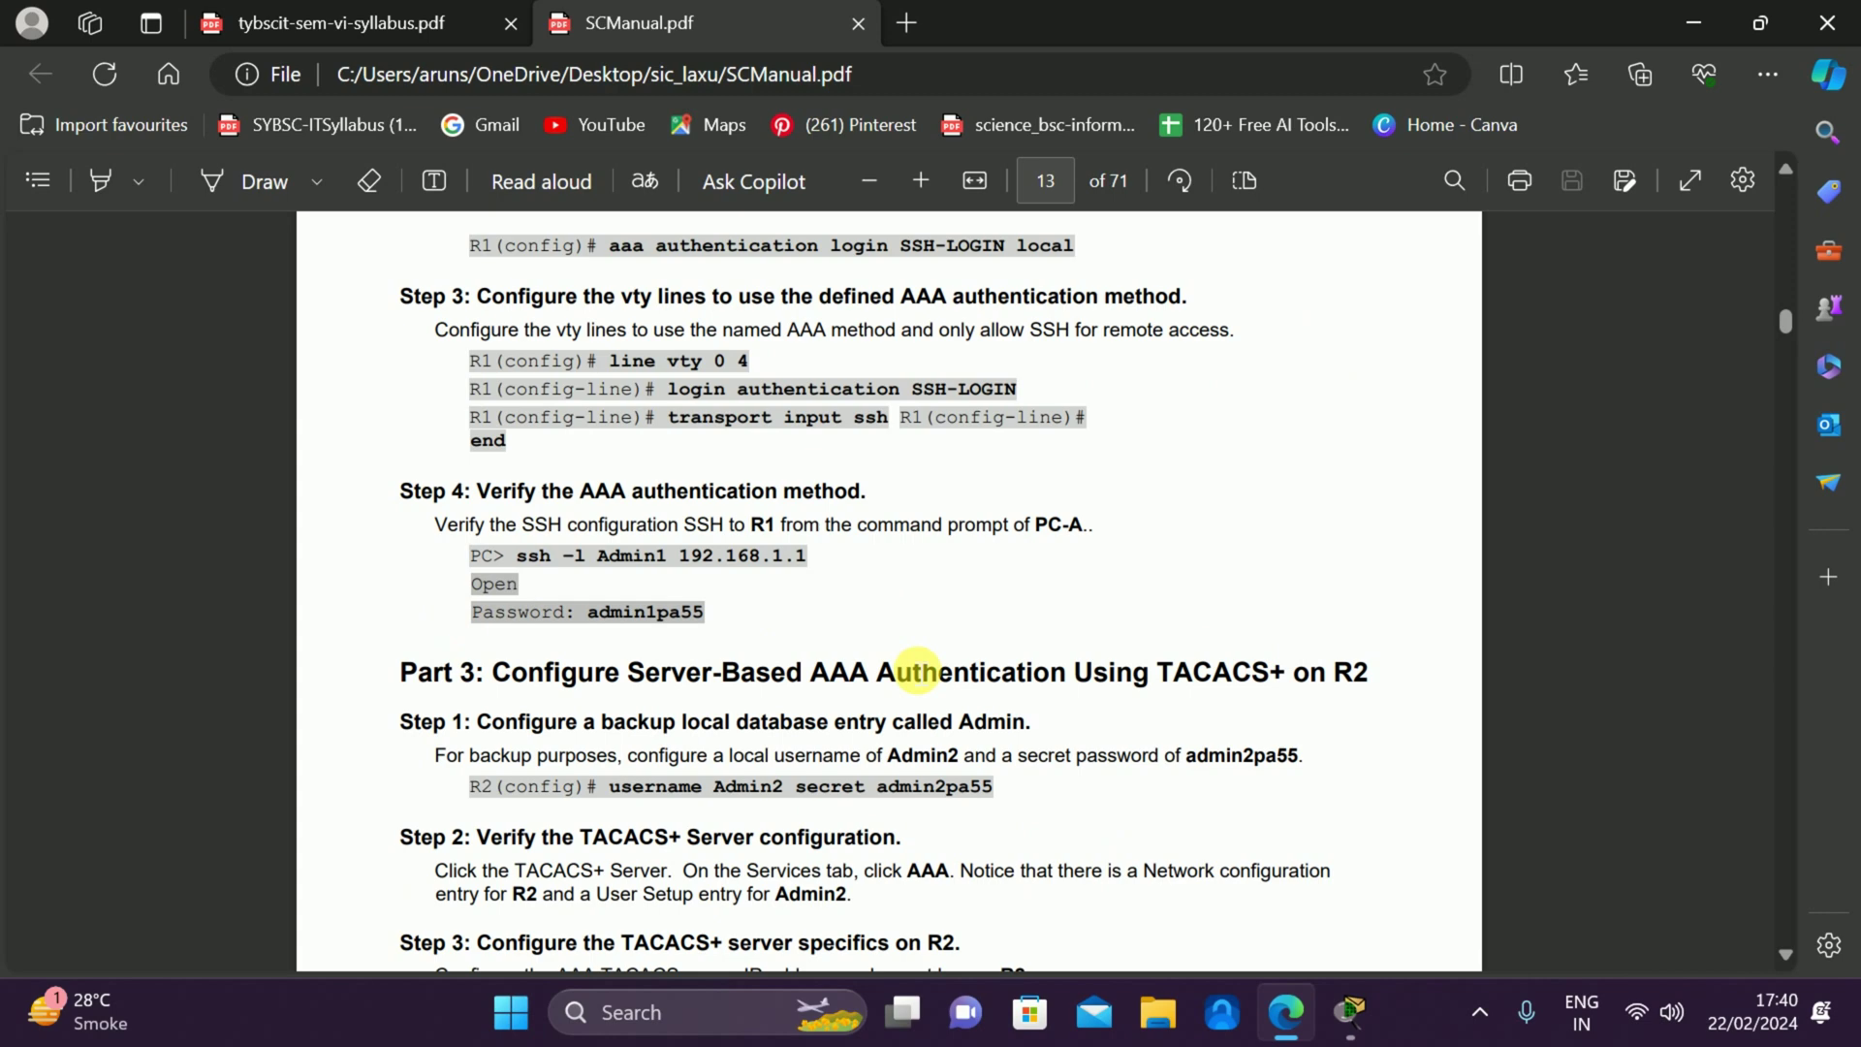
scroll(930, 698, "down", 2)
scroll(960, 766, "down", 15)
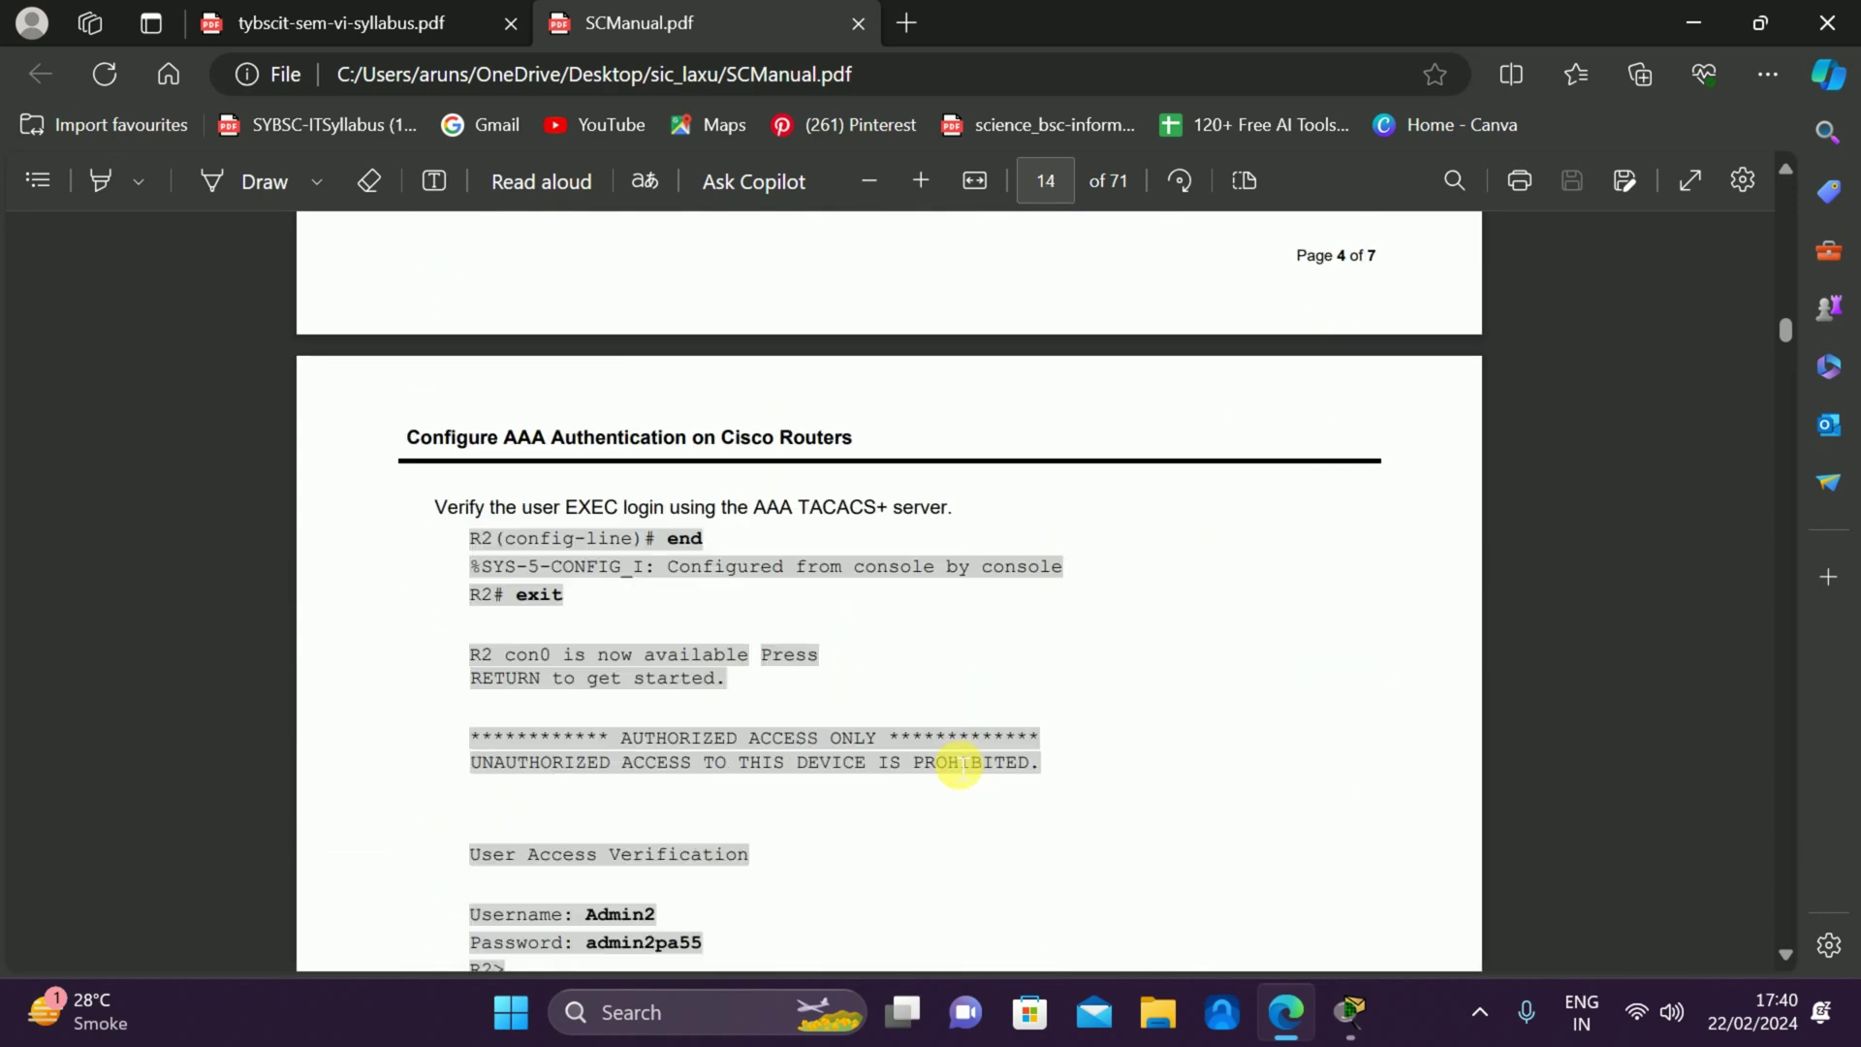
scroll(960, 765, "down", 3)
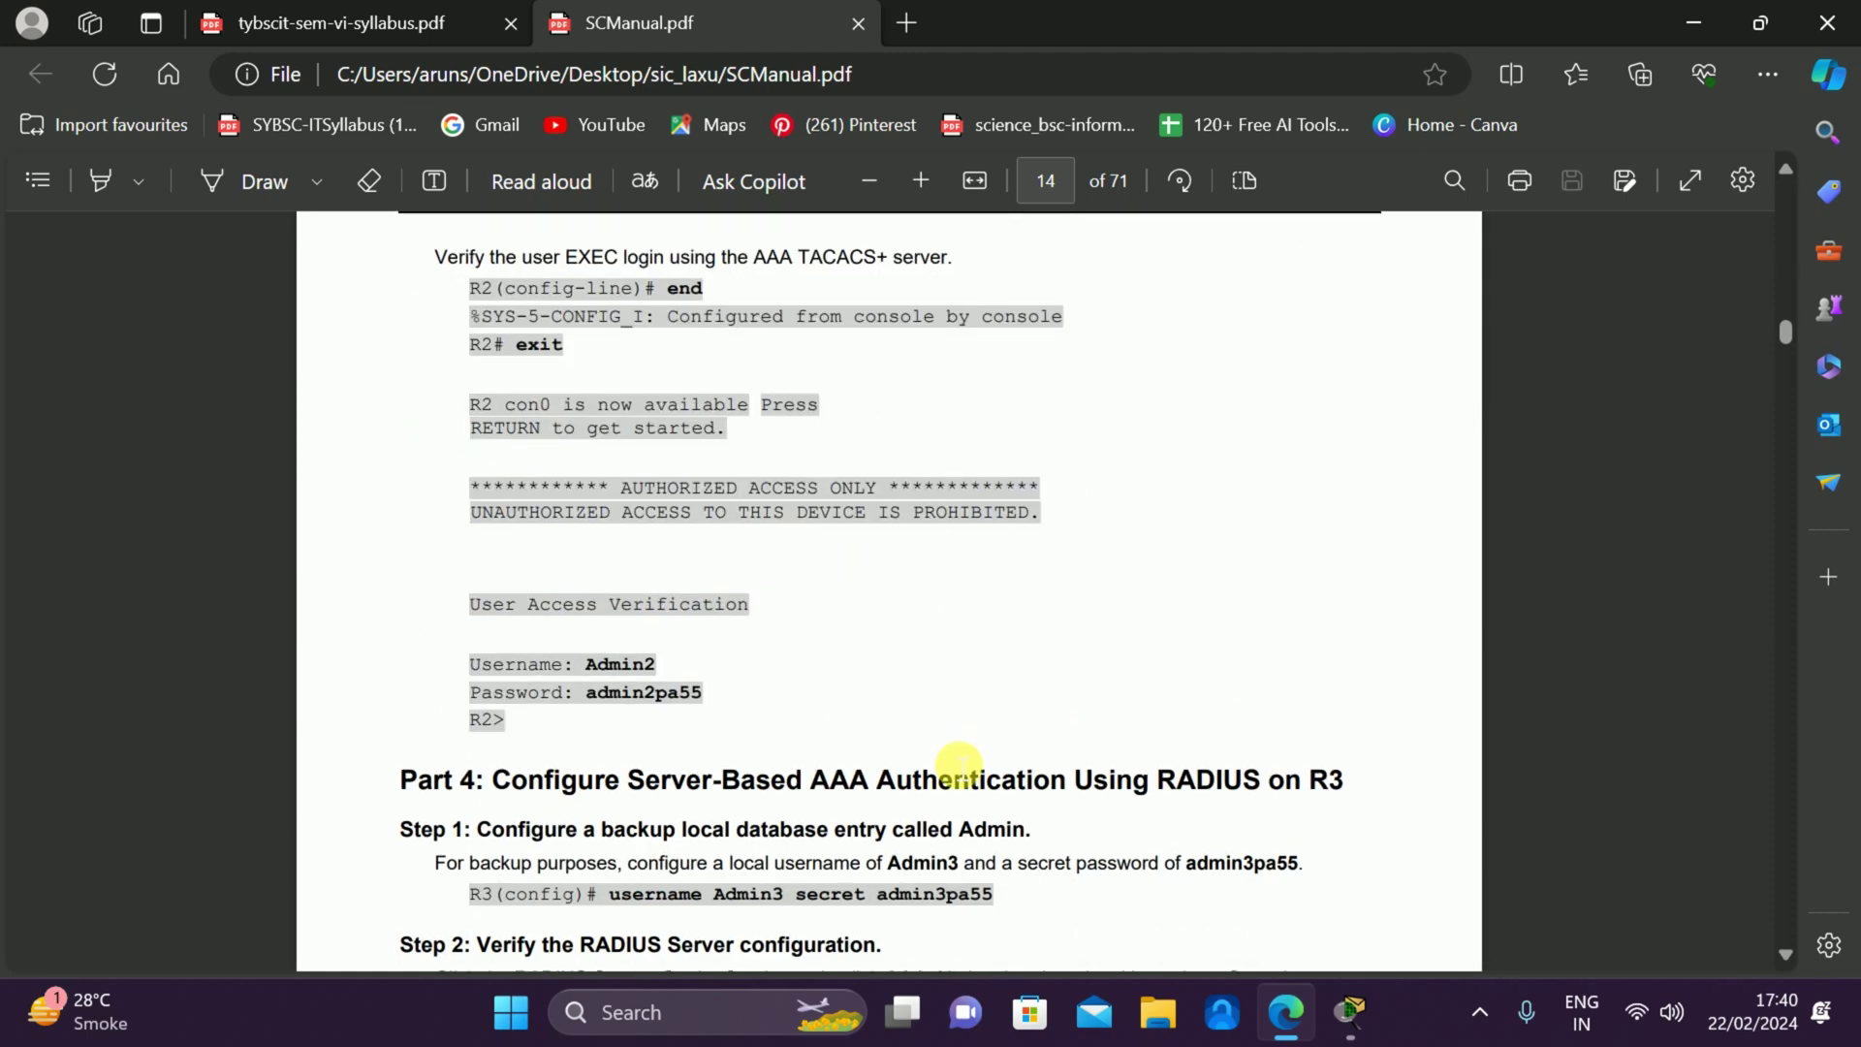
scroll(960, 766, "up", 2)
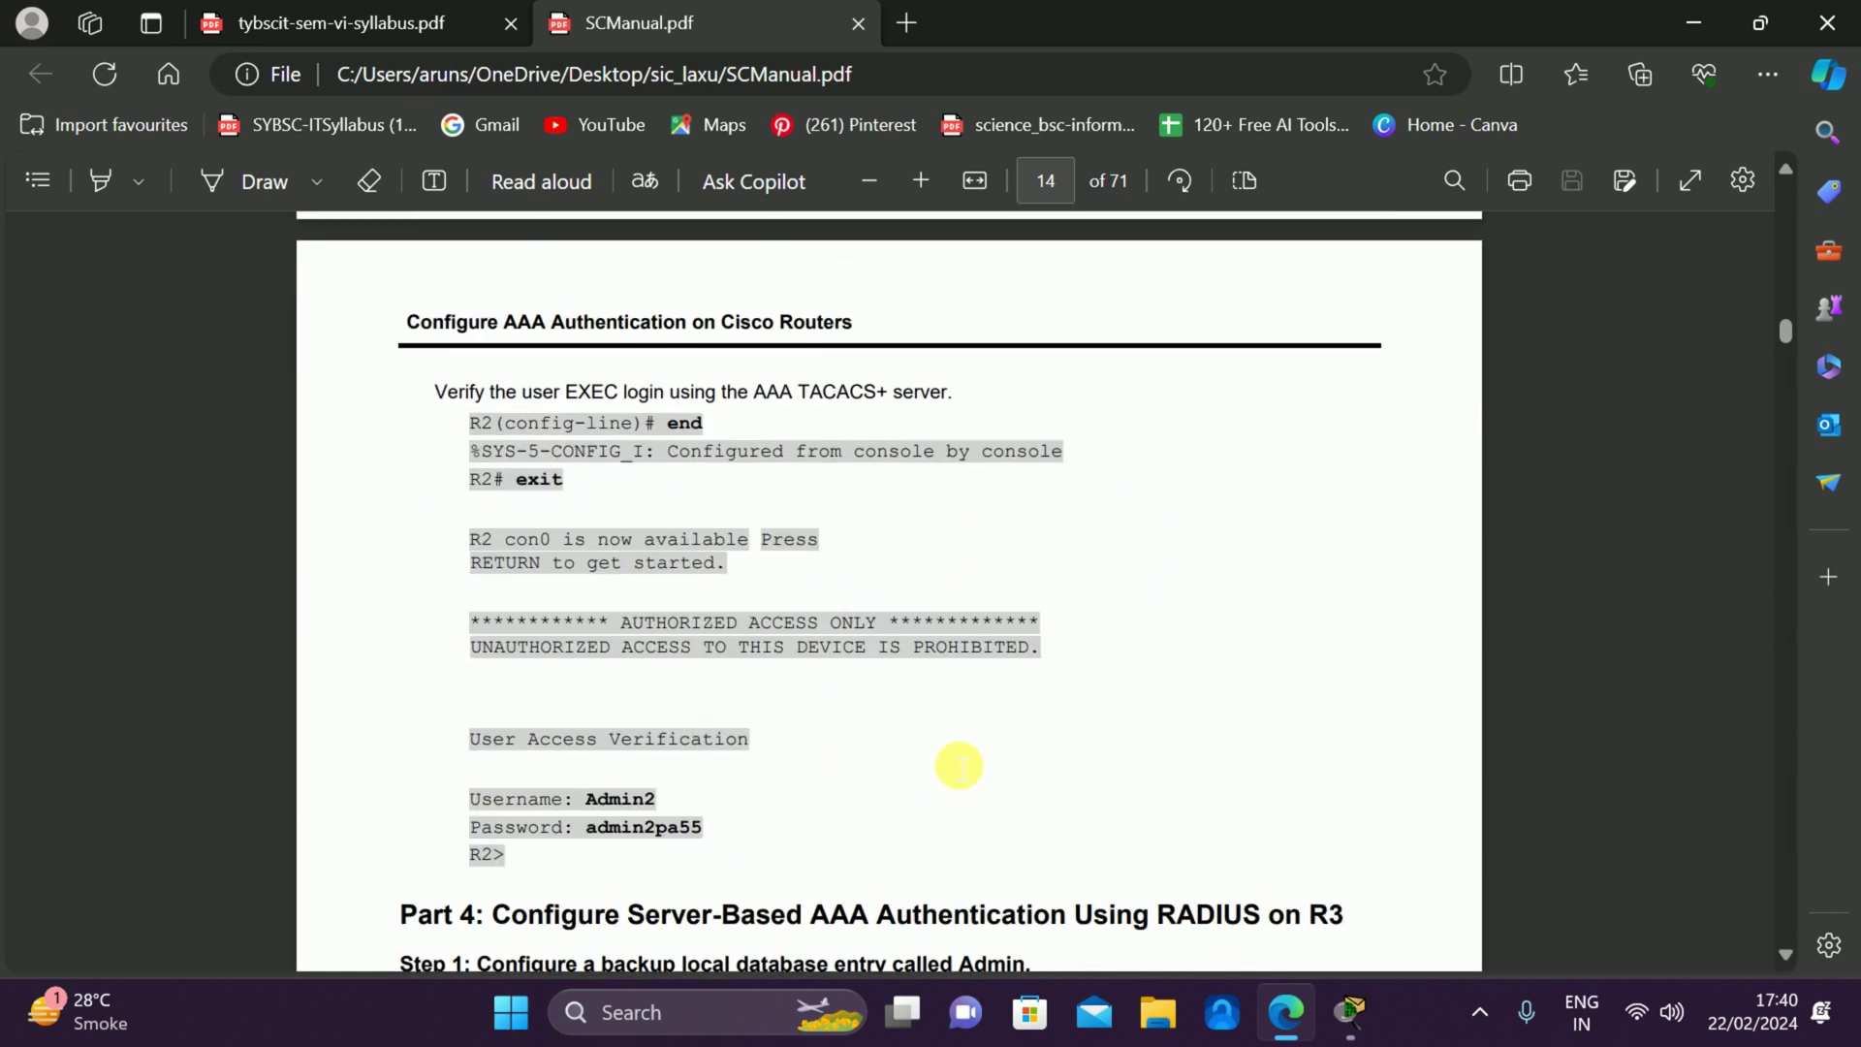
scroll(960, 766, "up", 6)
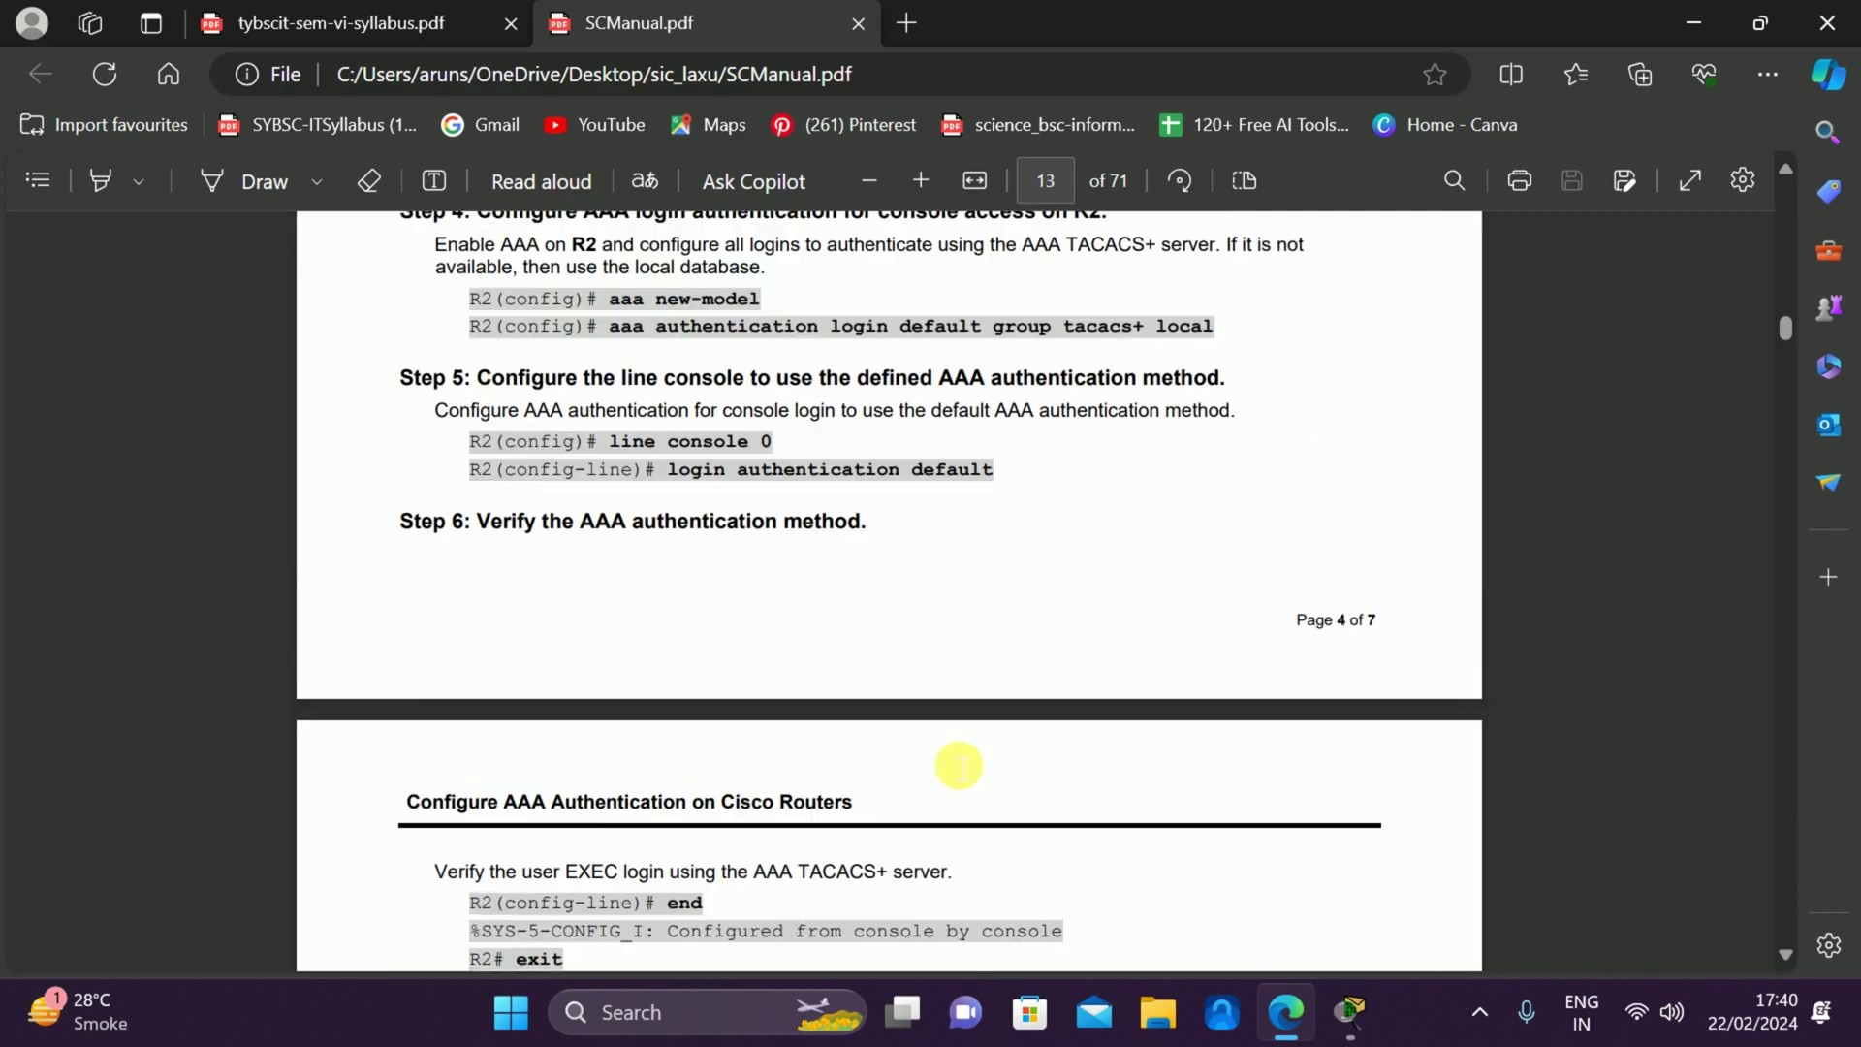
scroll(960, 766, "up", 8)
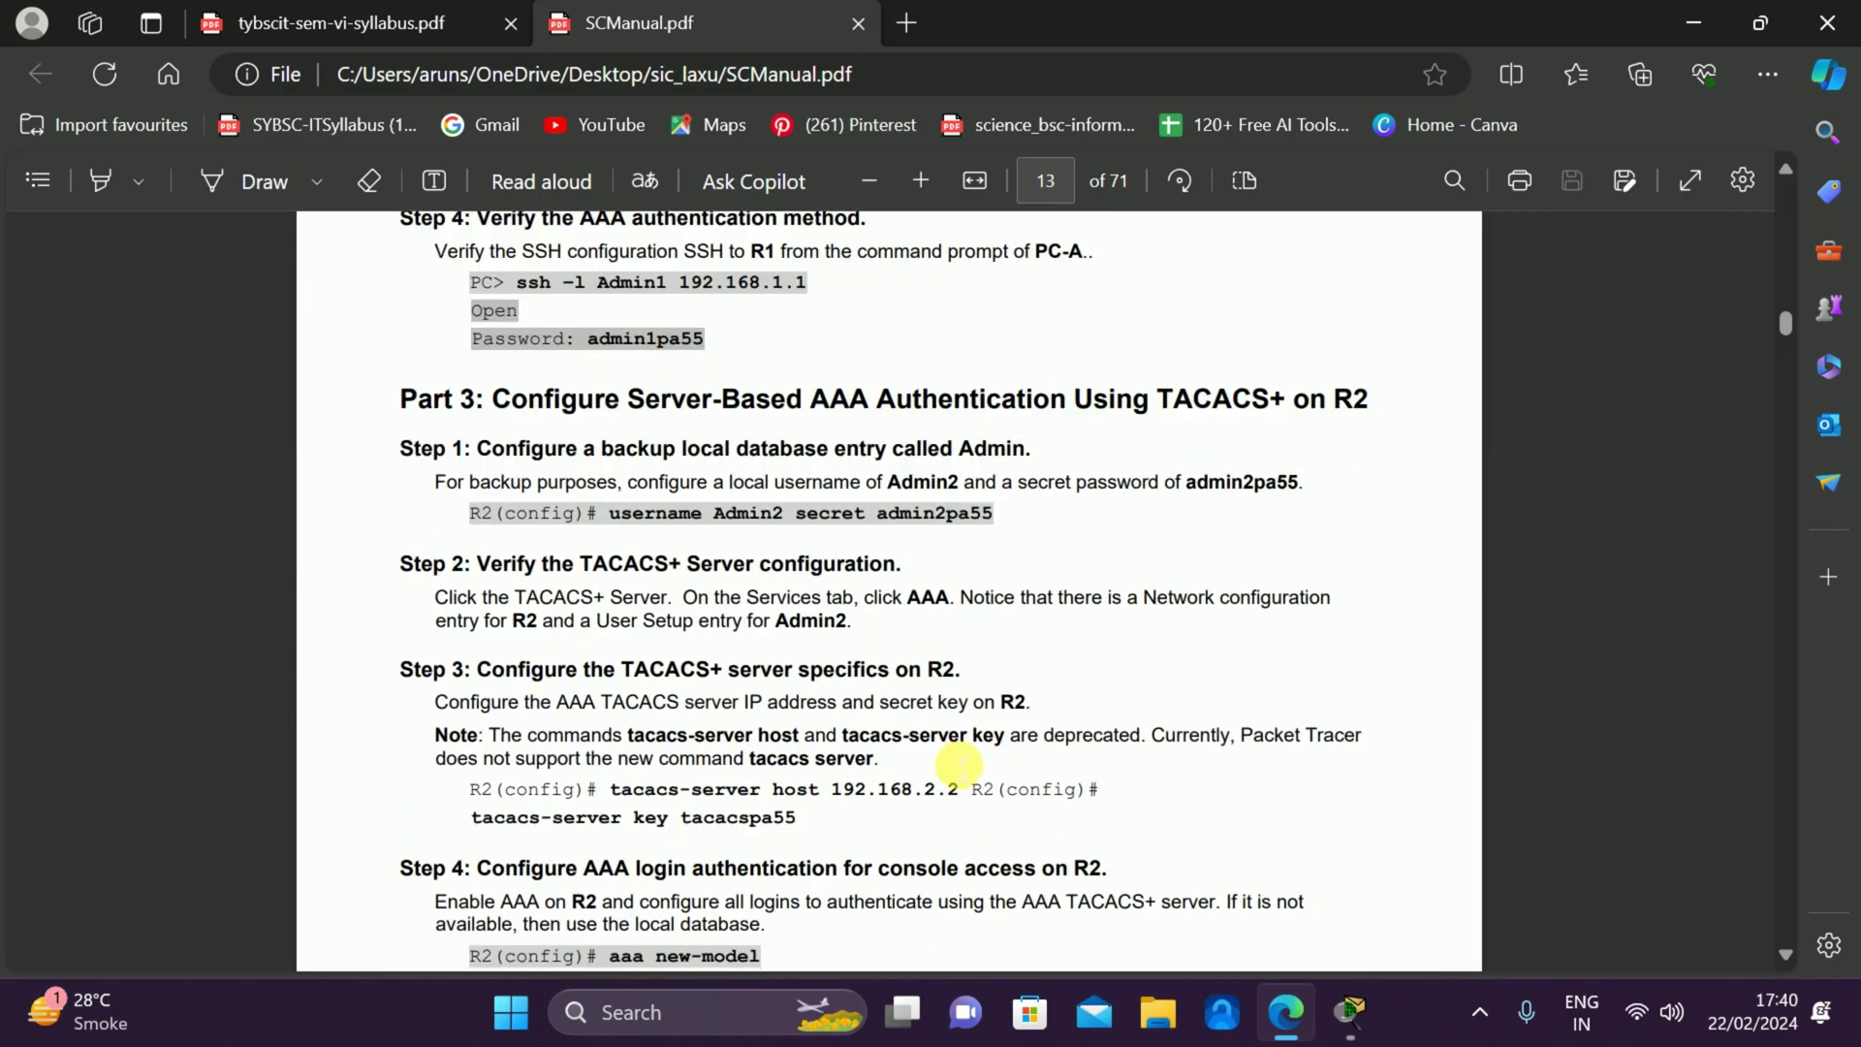
scroll(960, 766, "down", 20)
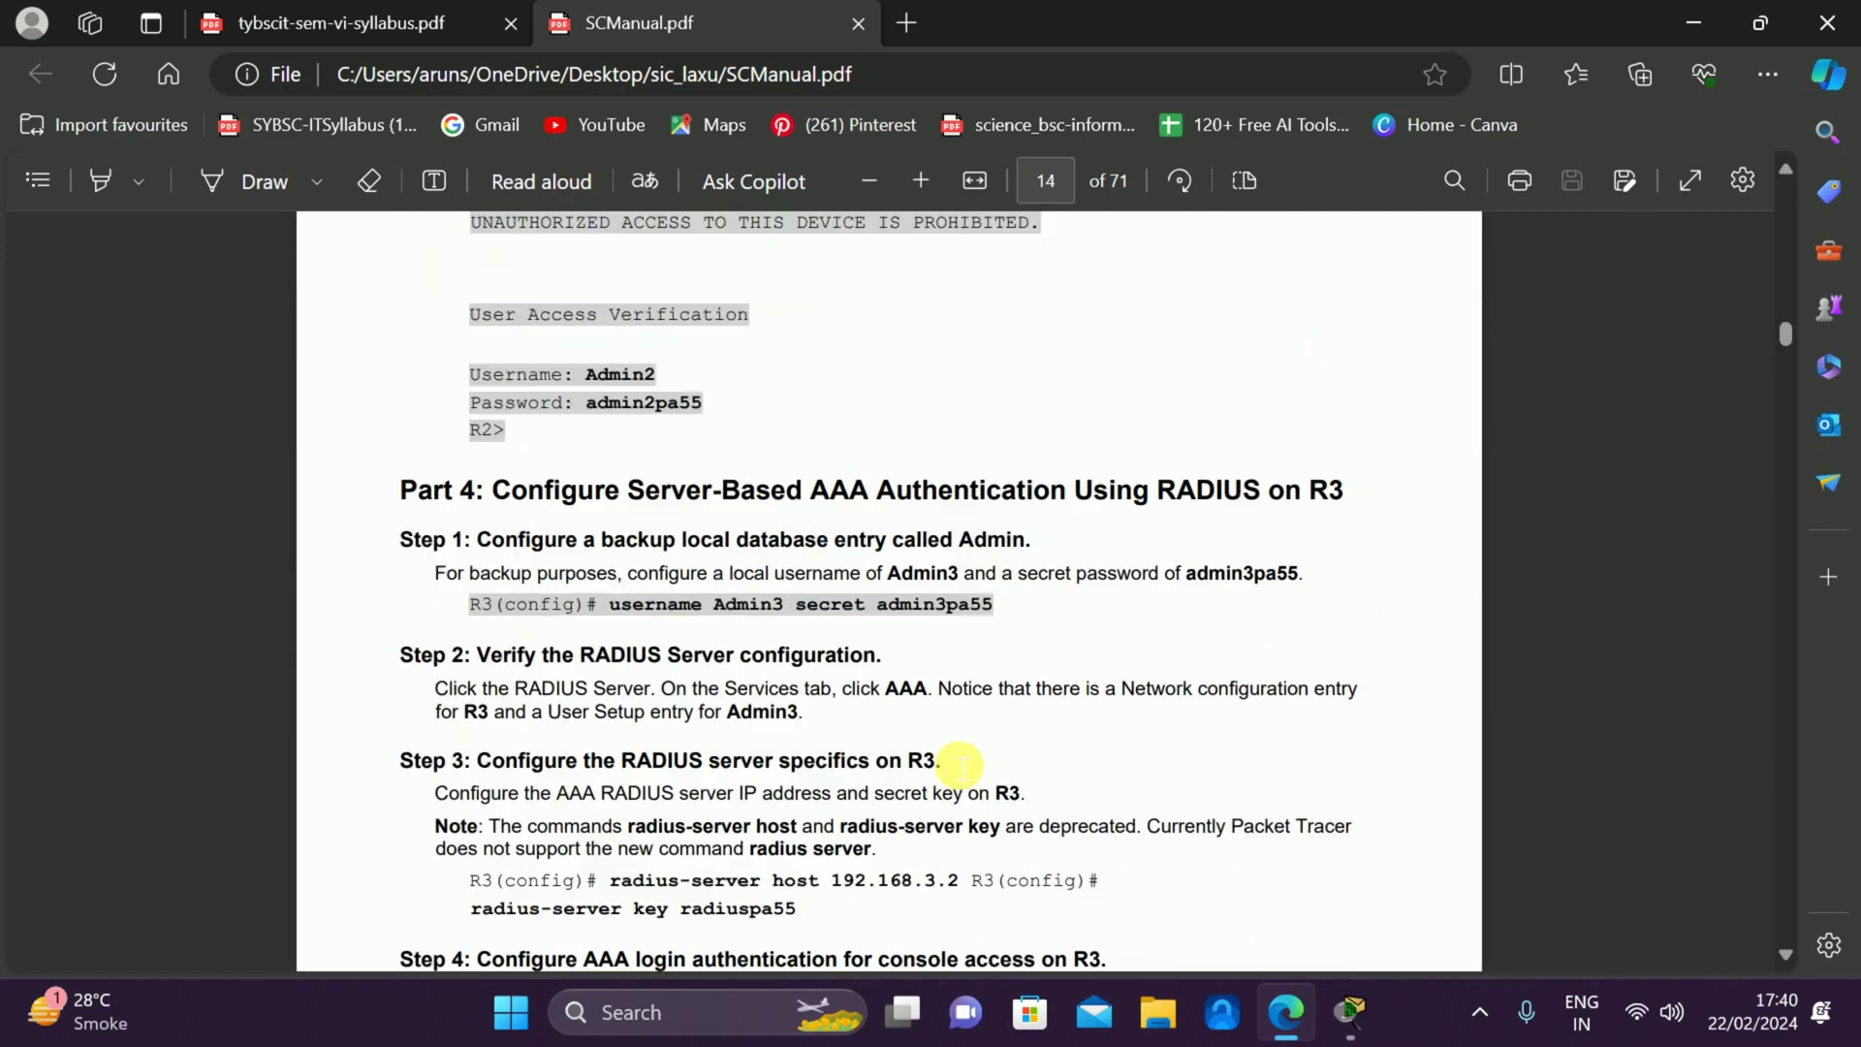
scroll(960, 766, "down", 1)
scroll(956, 737, "up", 1)
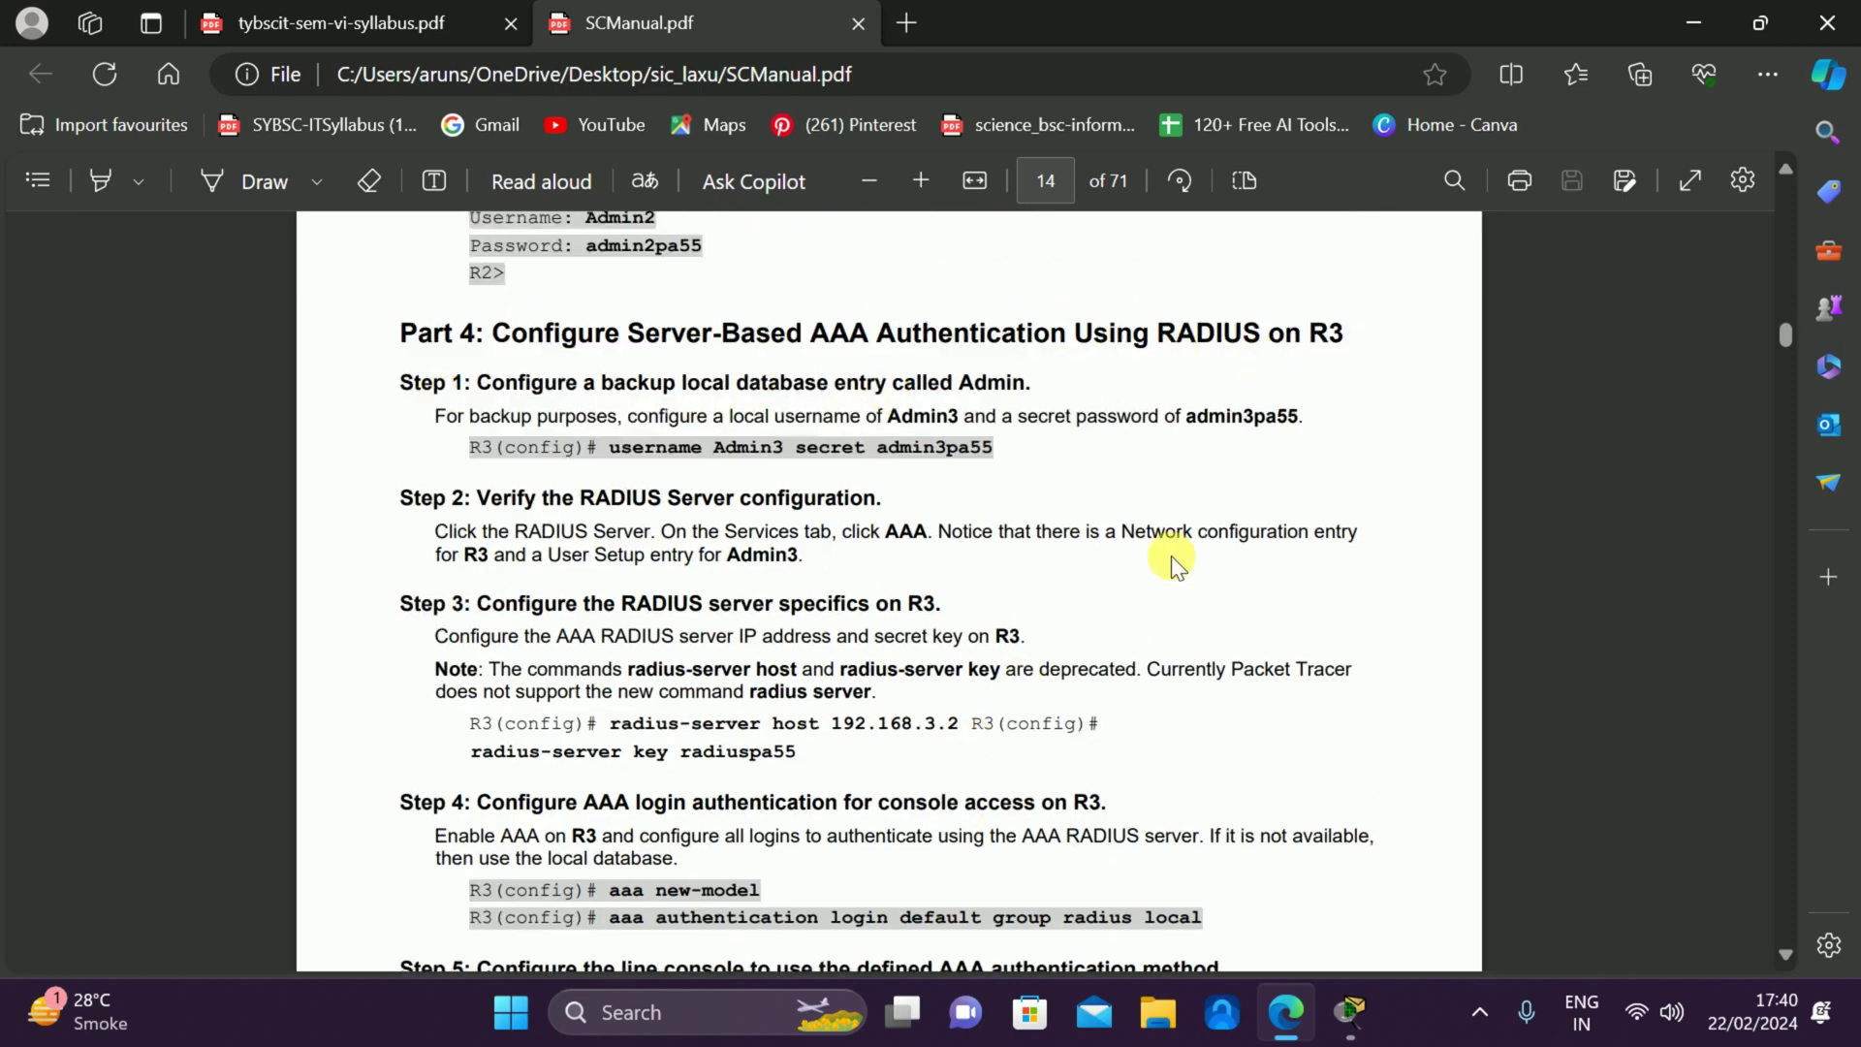
scroll(1171, 562, "down", 1)
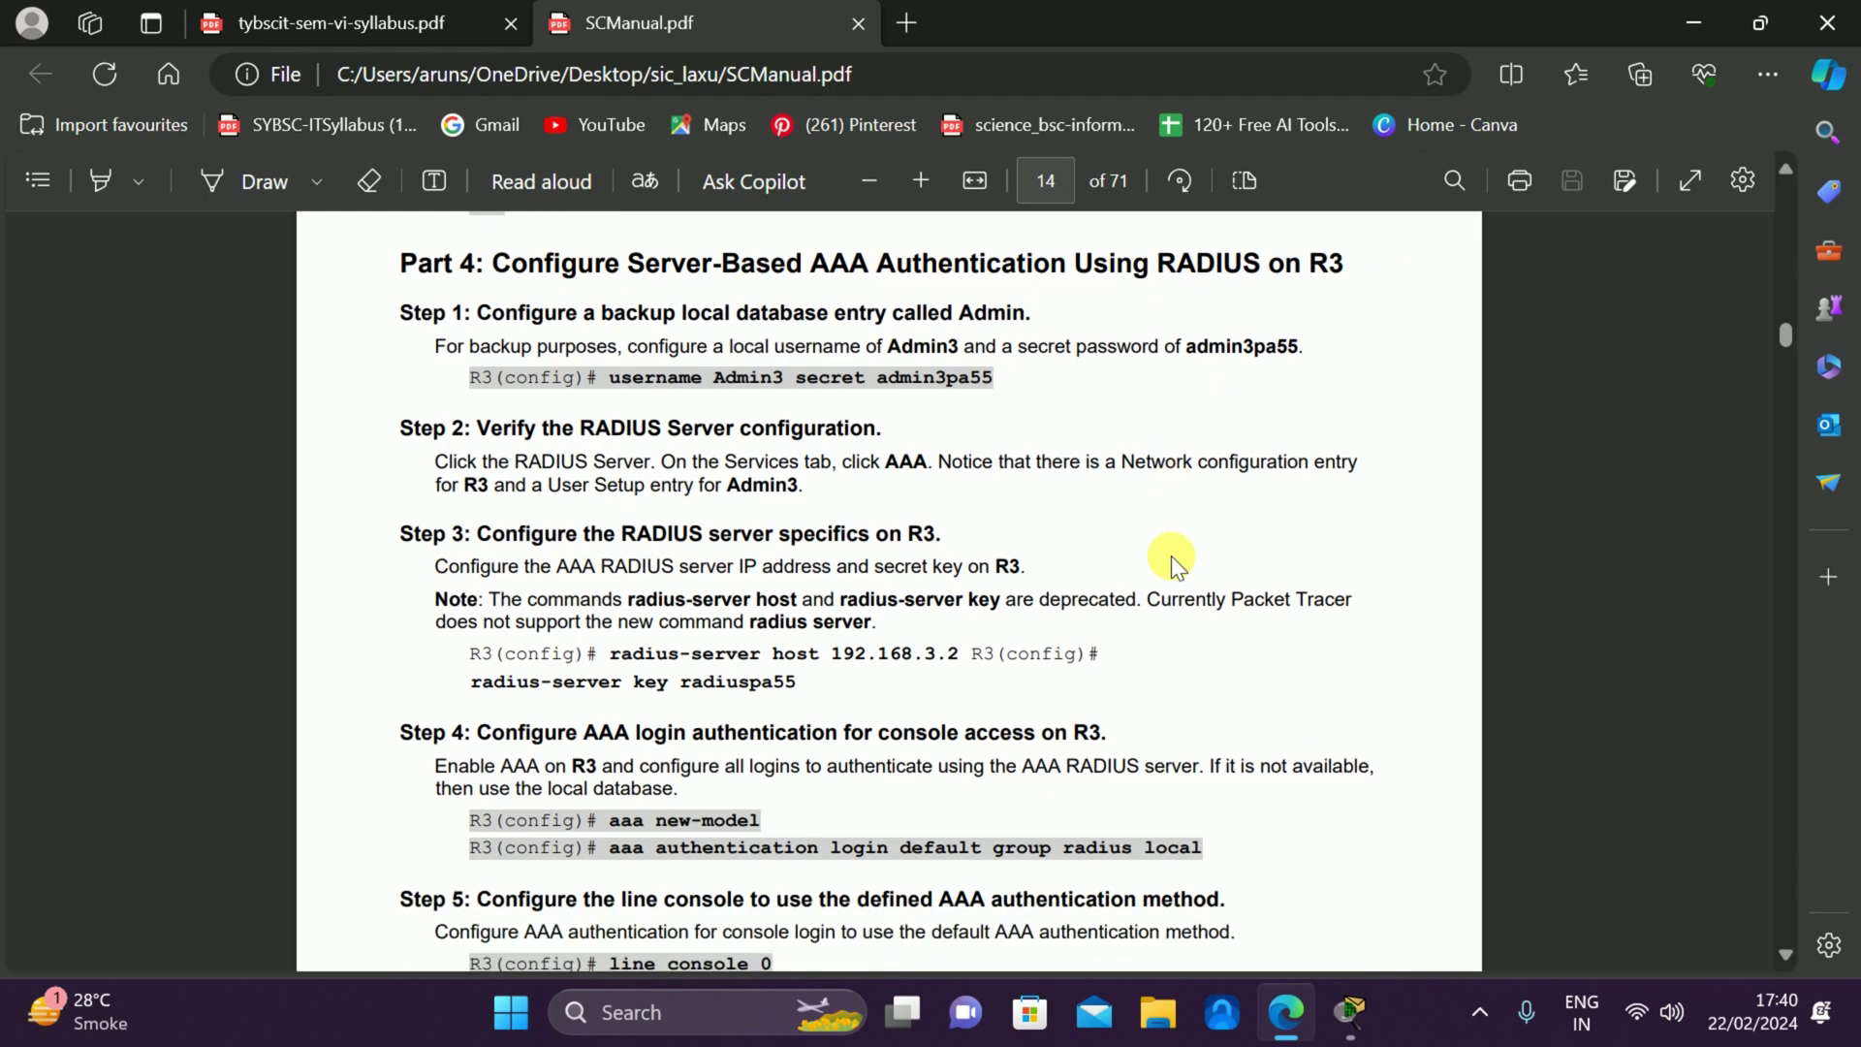
Switch to the Packet Tracer topology, recheck the manual's Part 4, and open router R3's command line.
key("alt+Tab")
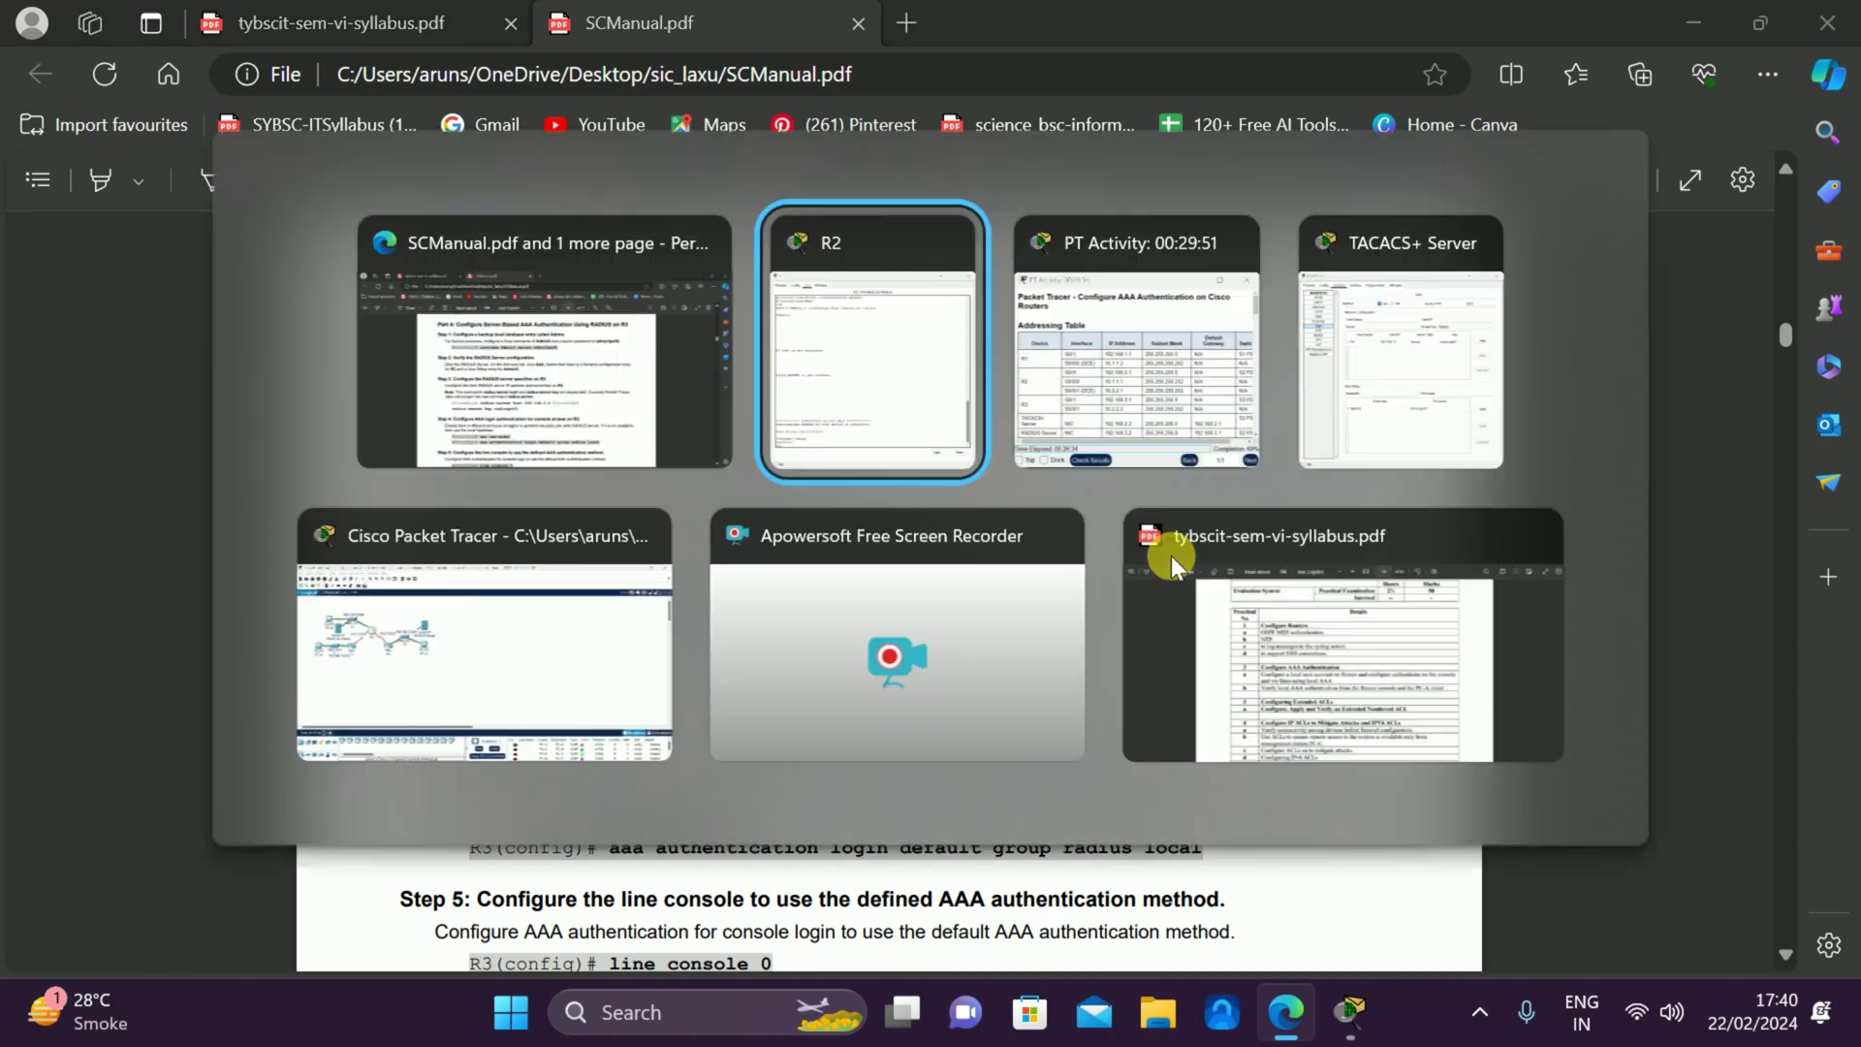
key("alt+Tab")
key("alt+Tab")
key("alt+Tab")
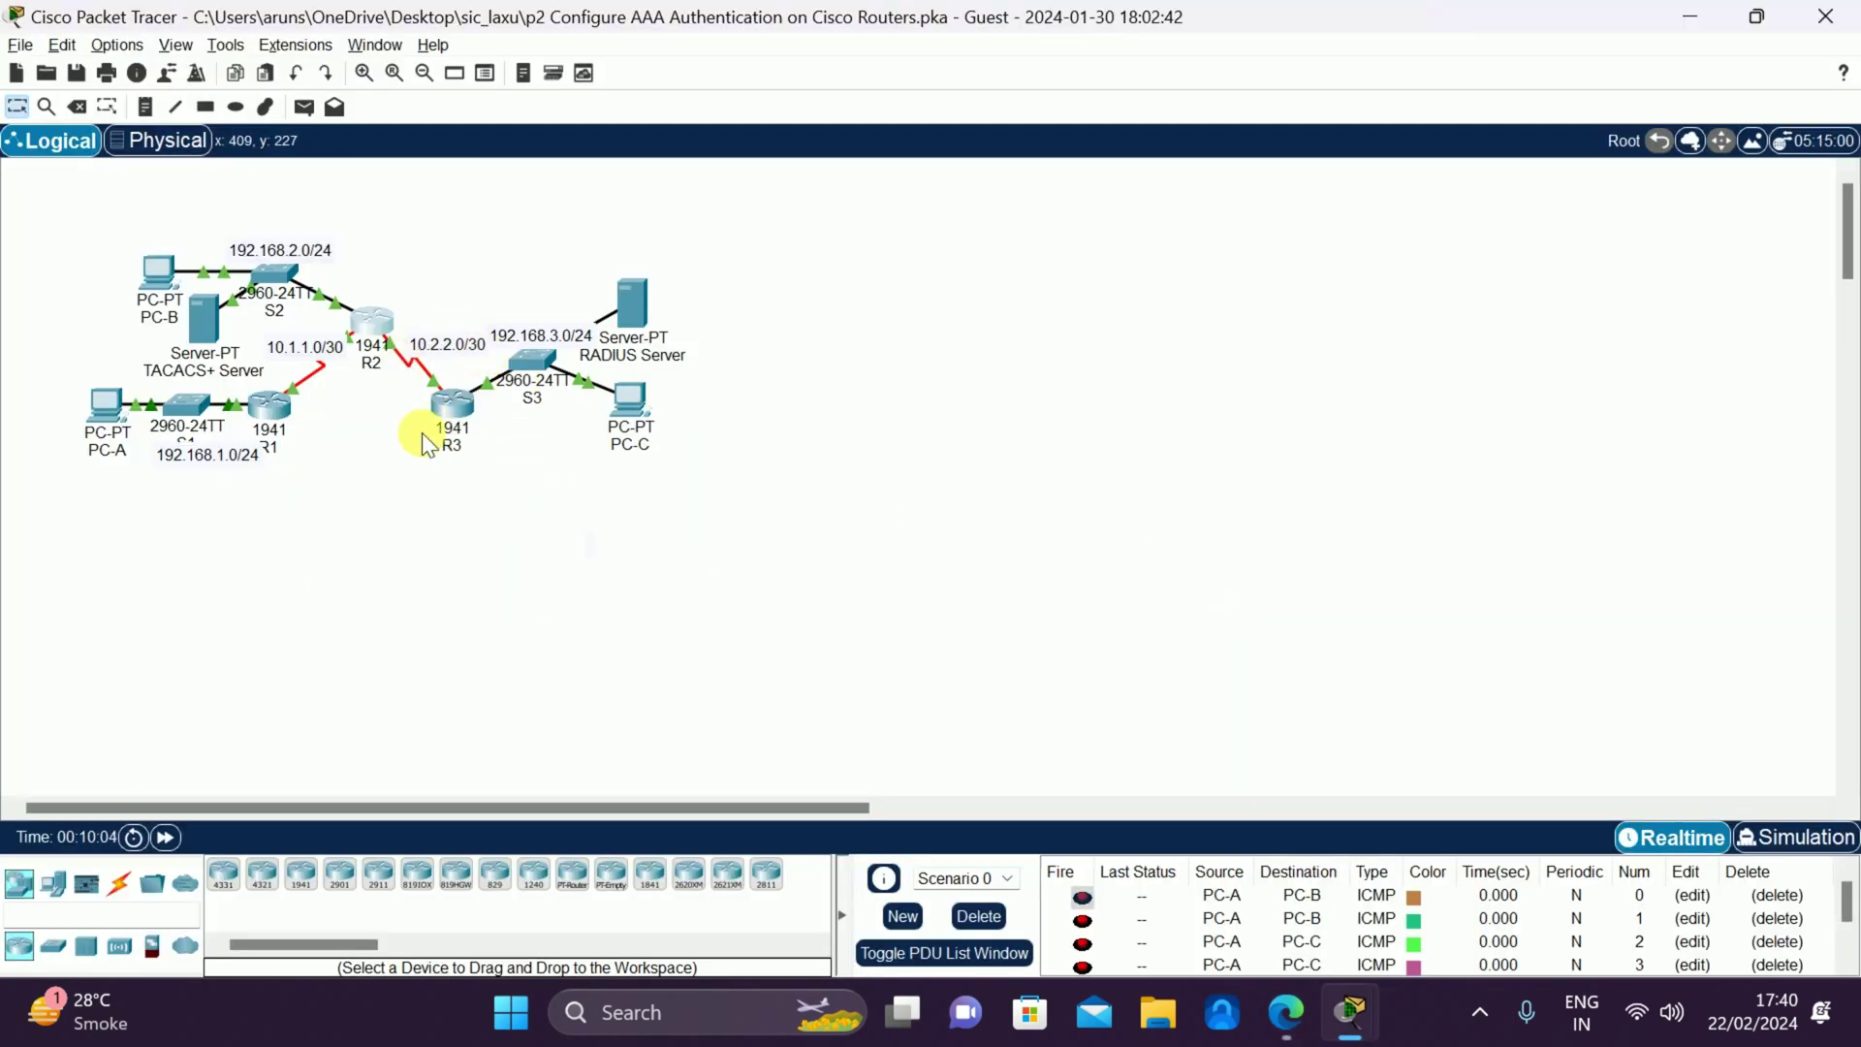
mouse_move(455, 444)
key("alt+Tab")
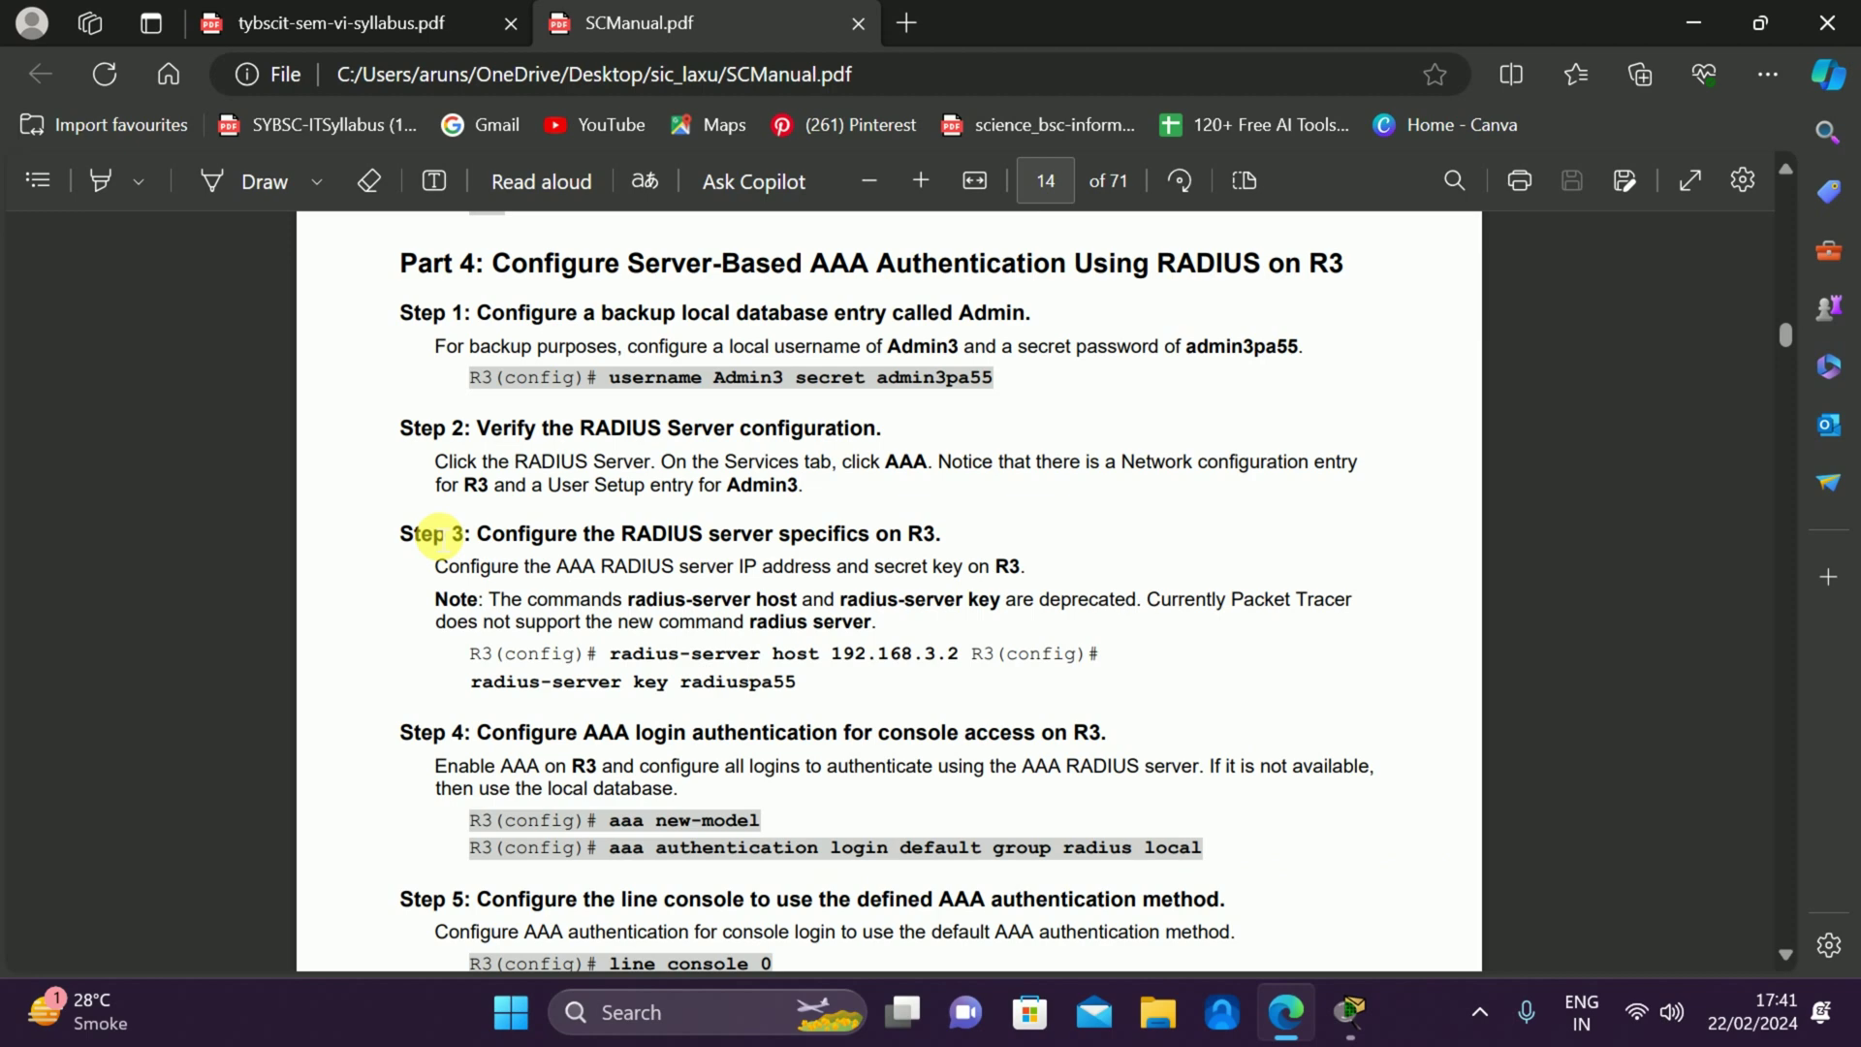
key("alt+Tab")
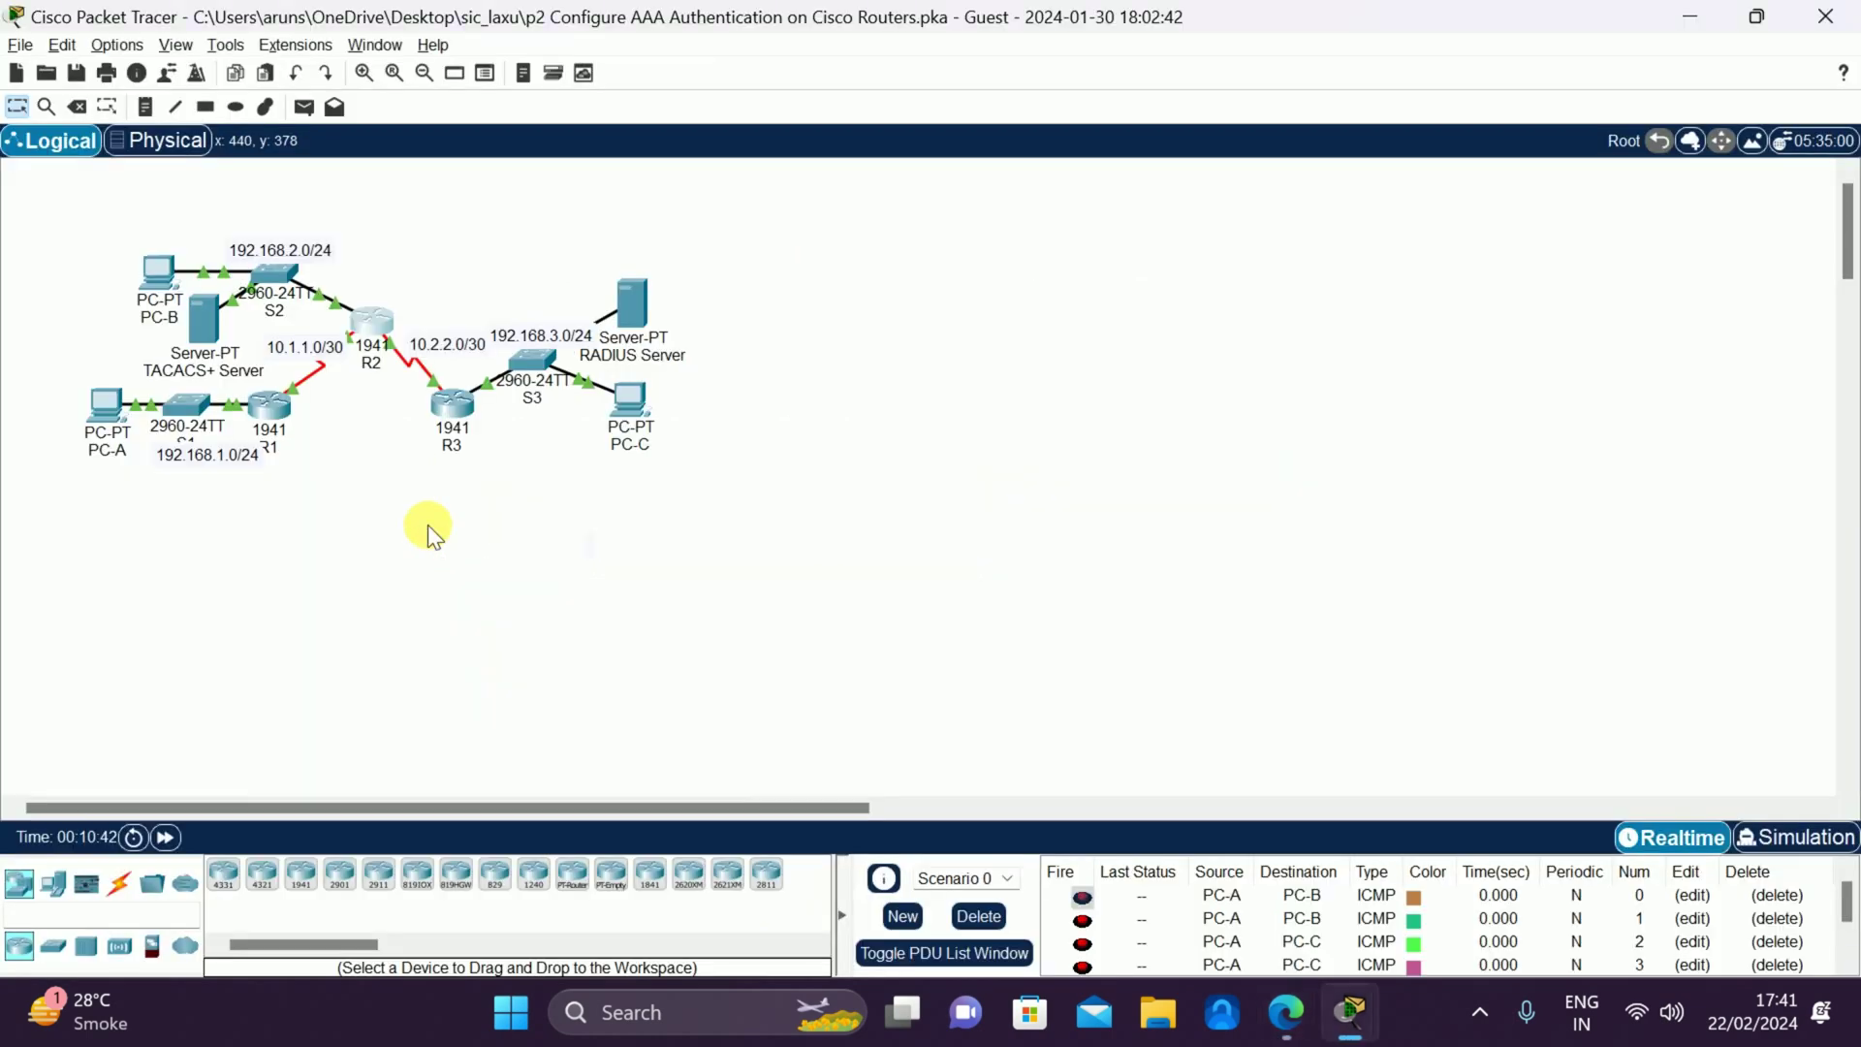
left_click(444, 419)
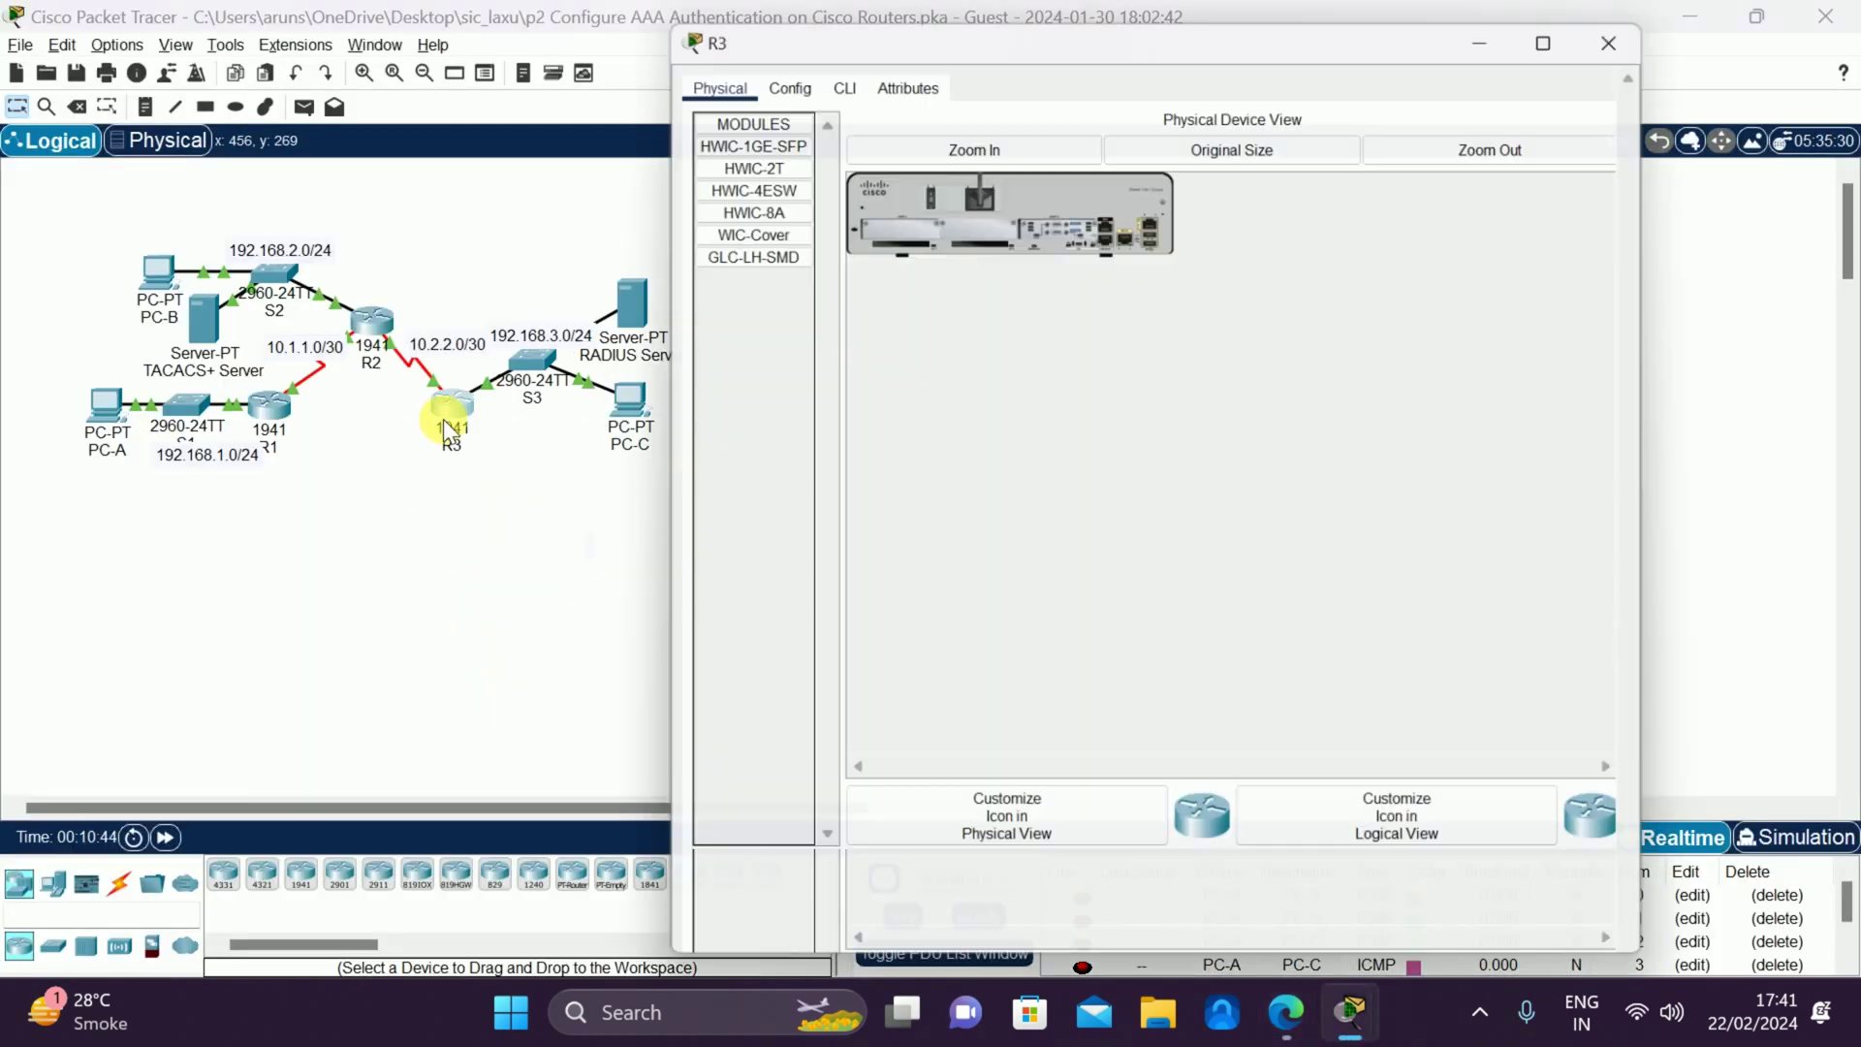
left_click(814, 71)
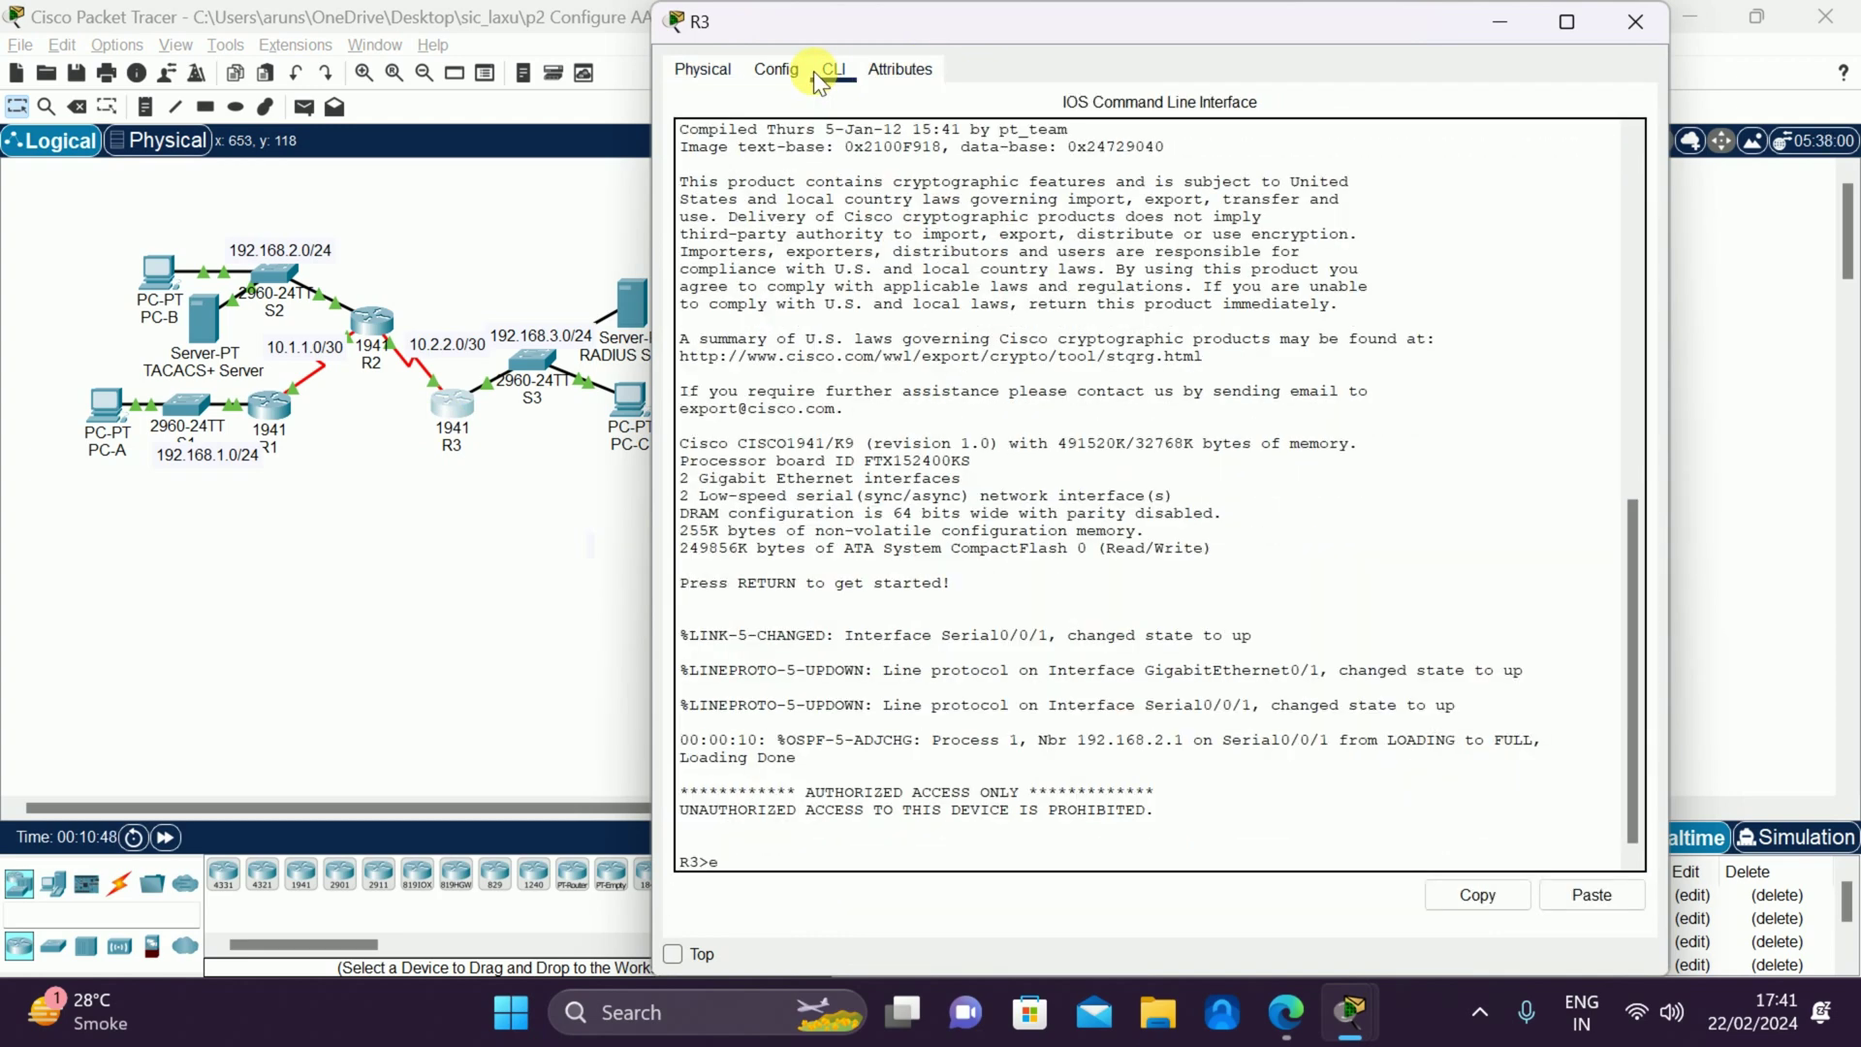
Enter privileged mode on R3 with the enable password and start global configuration from the terminal.
type("en")
key("Return")
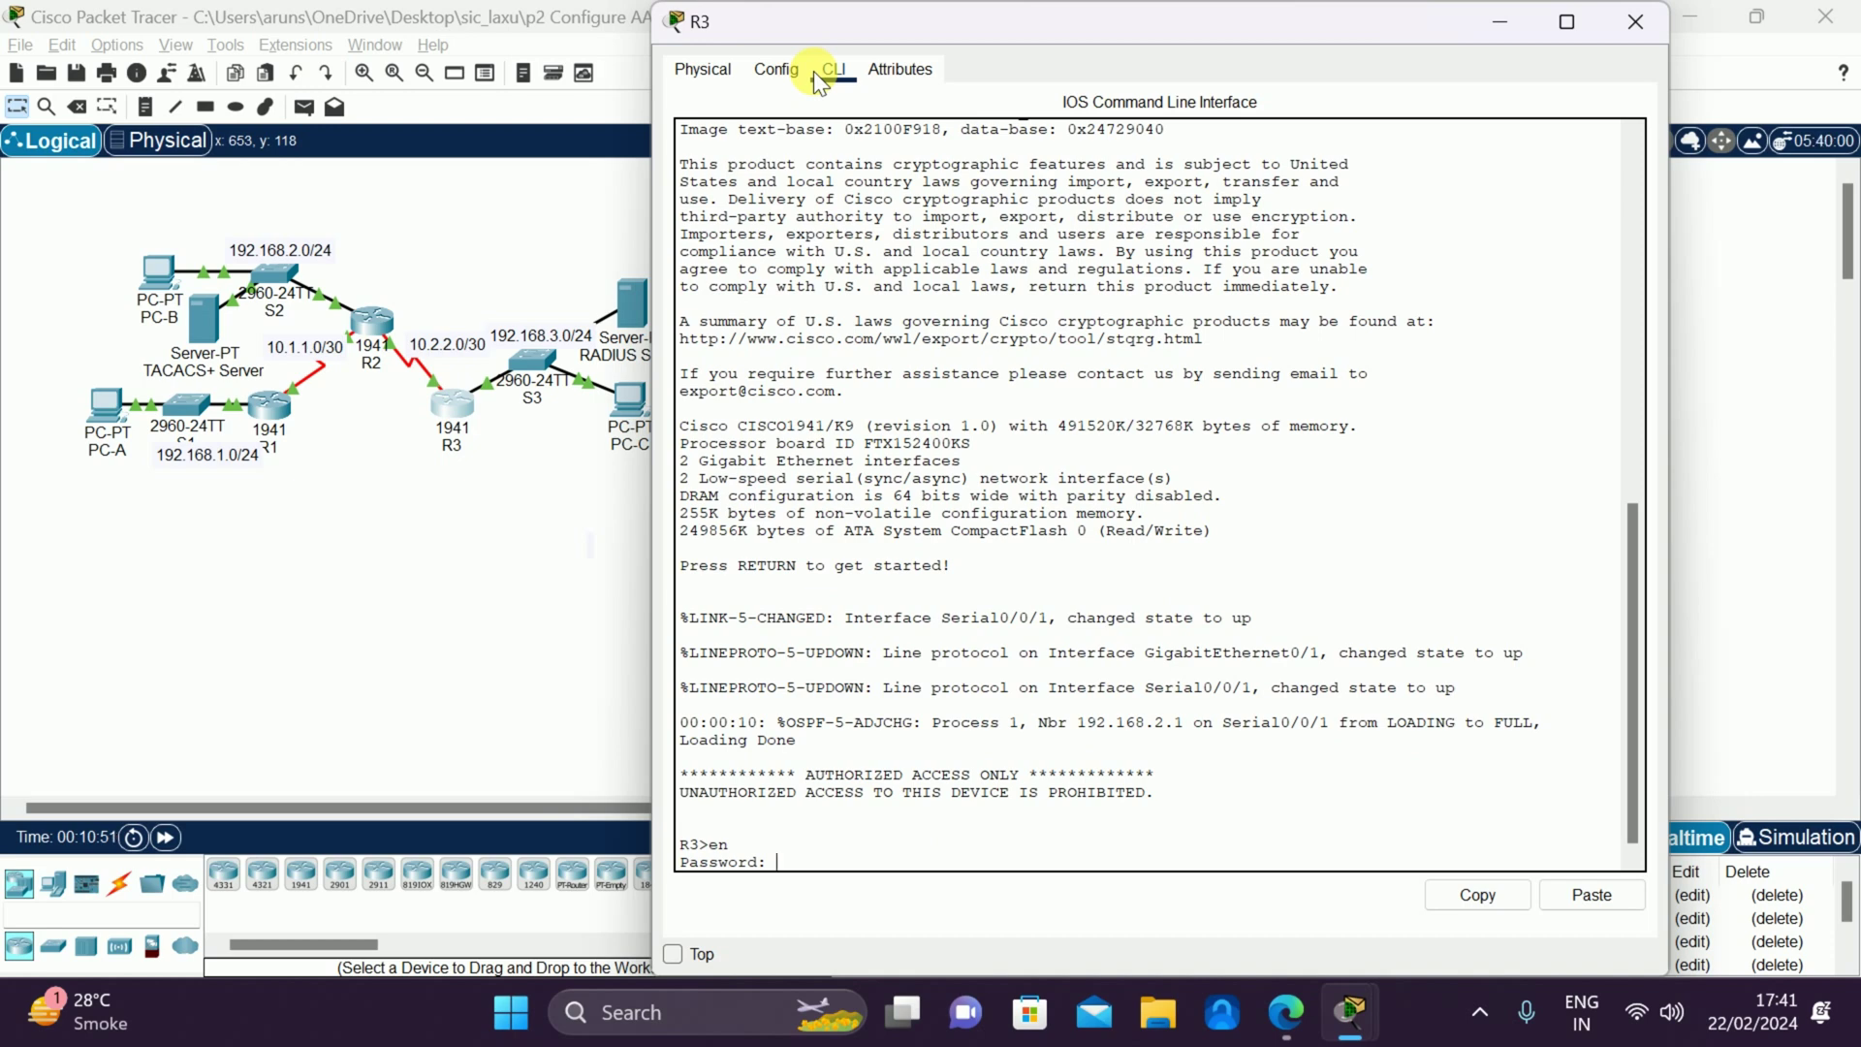
key("Return")
type("config")
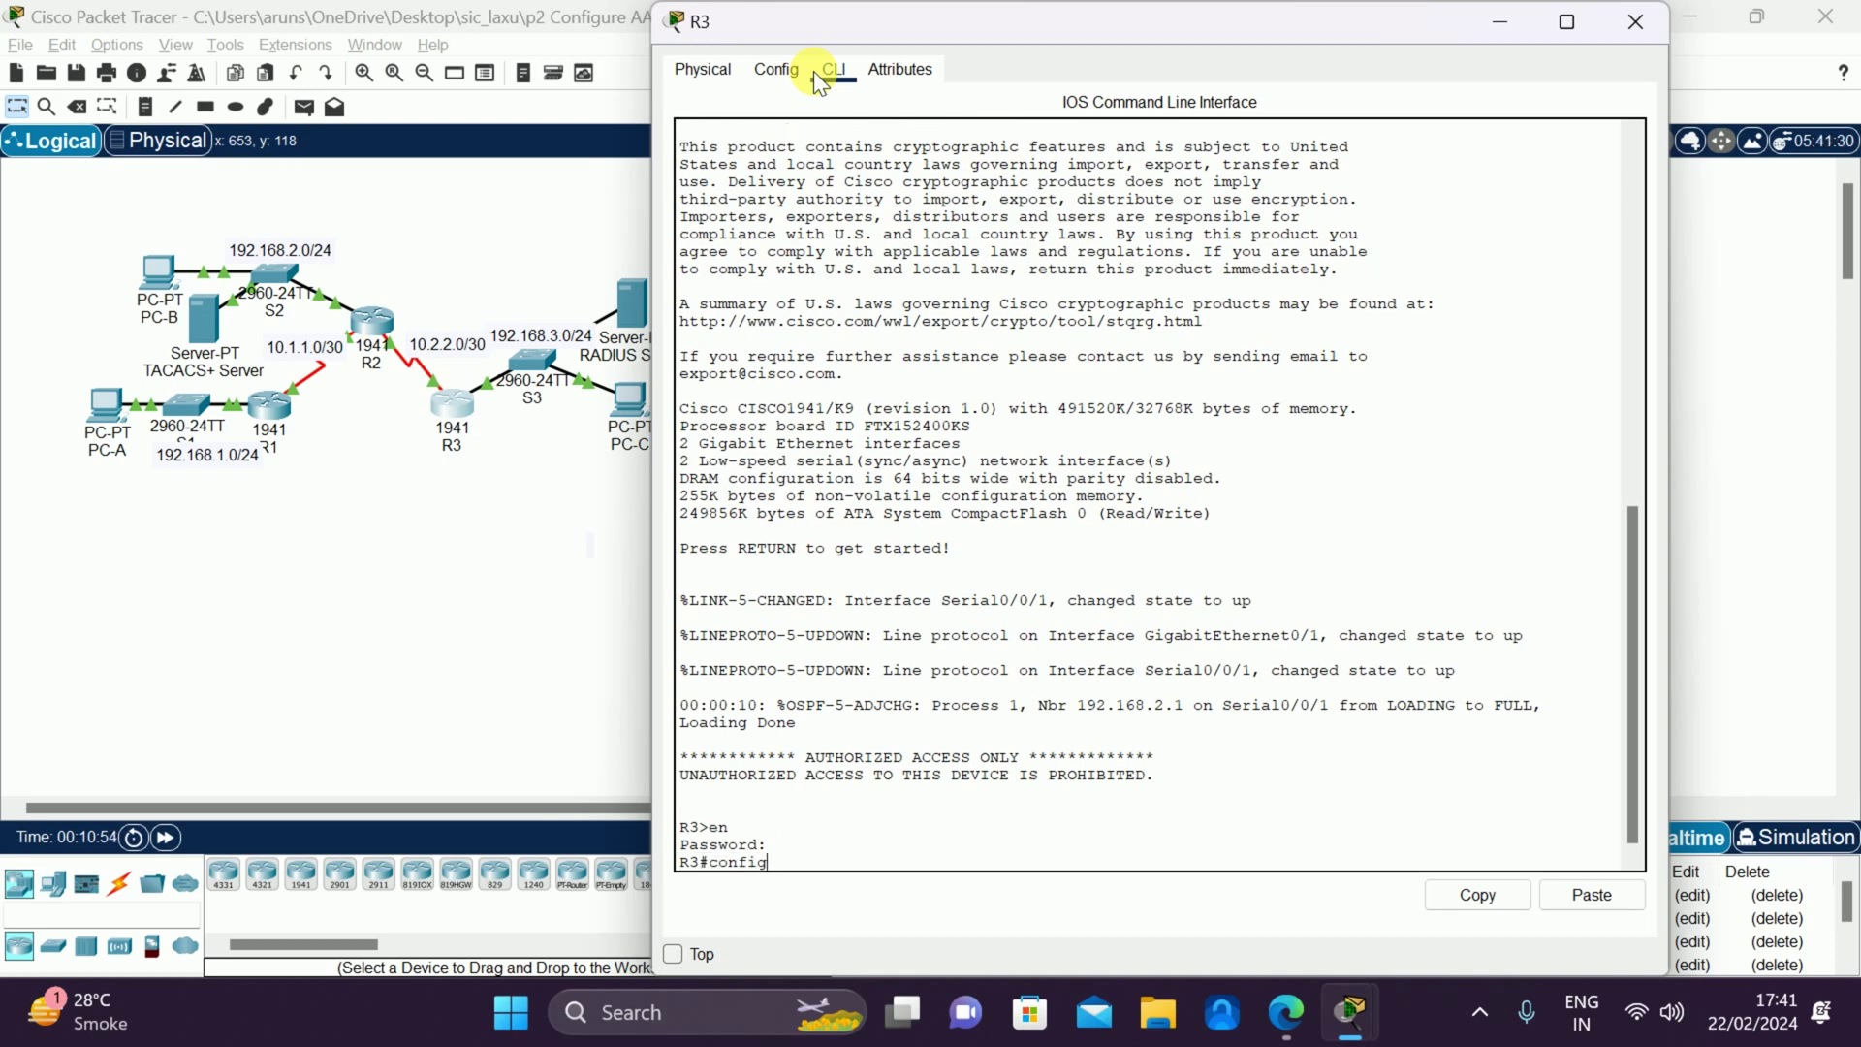
key("Return")
key("Return")
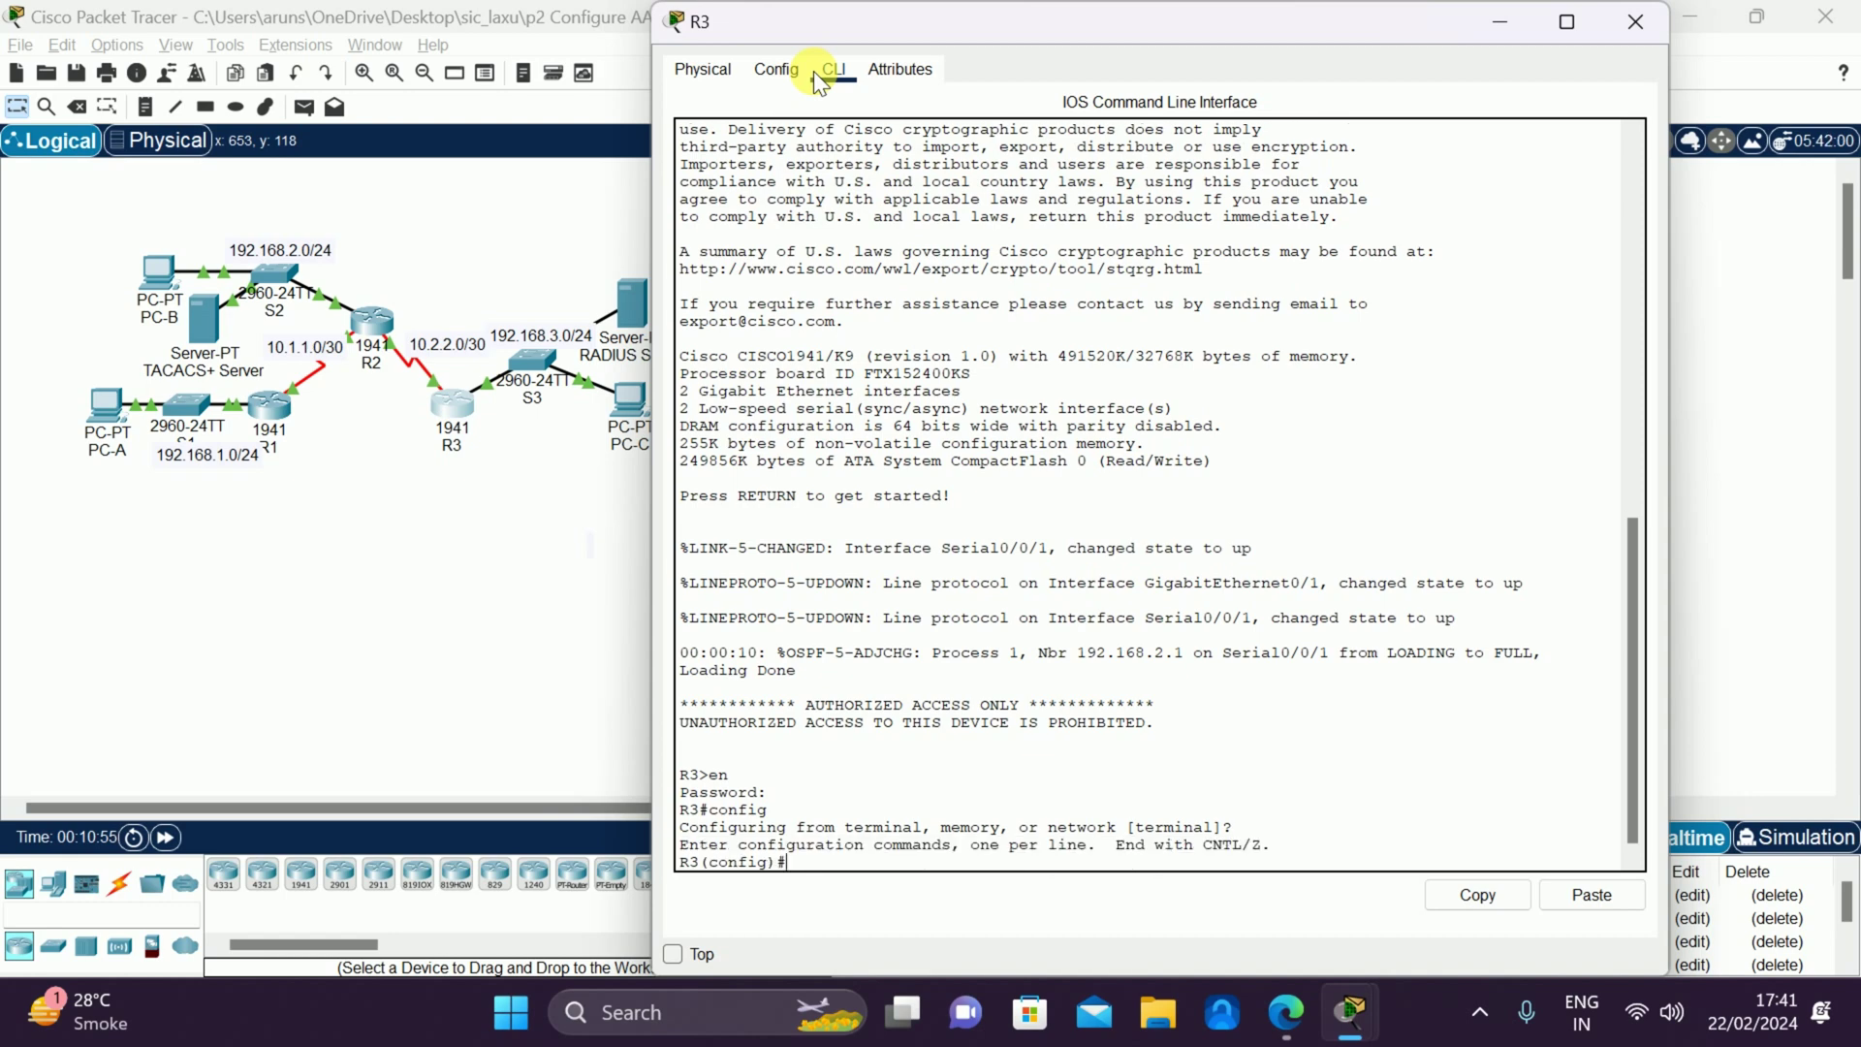
Switch to the SCManual.pdf manual and copy the Admin3 backup user command from Part 4, Step 1.
key("alt+Tab")
key("alt+Tab")
key("Tab")
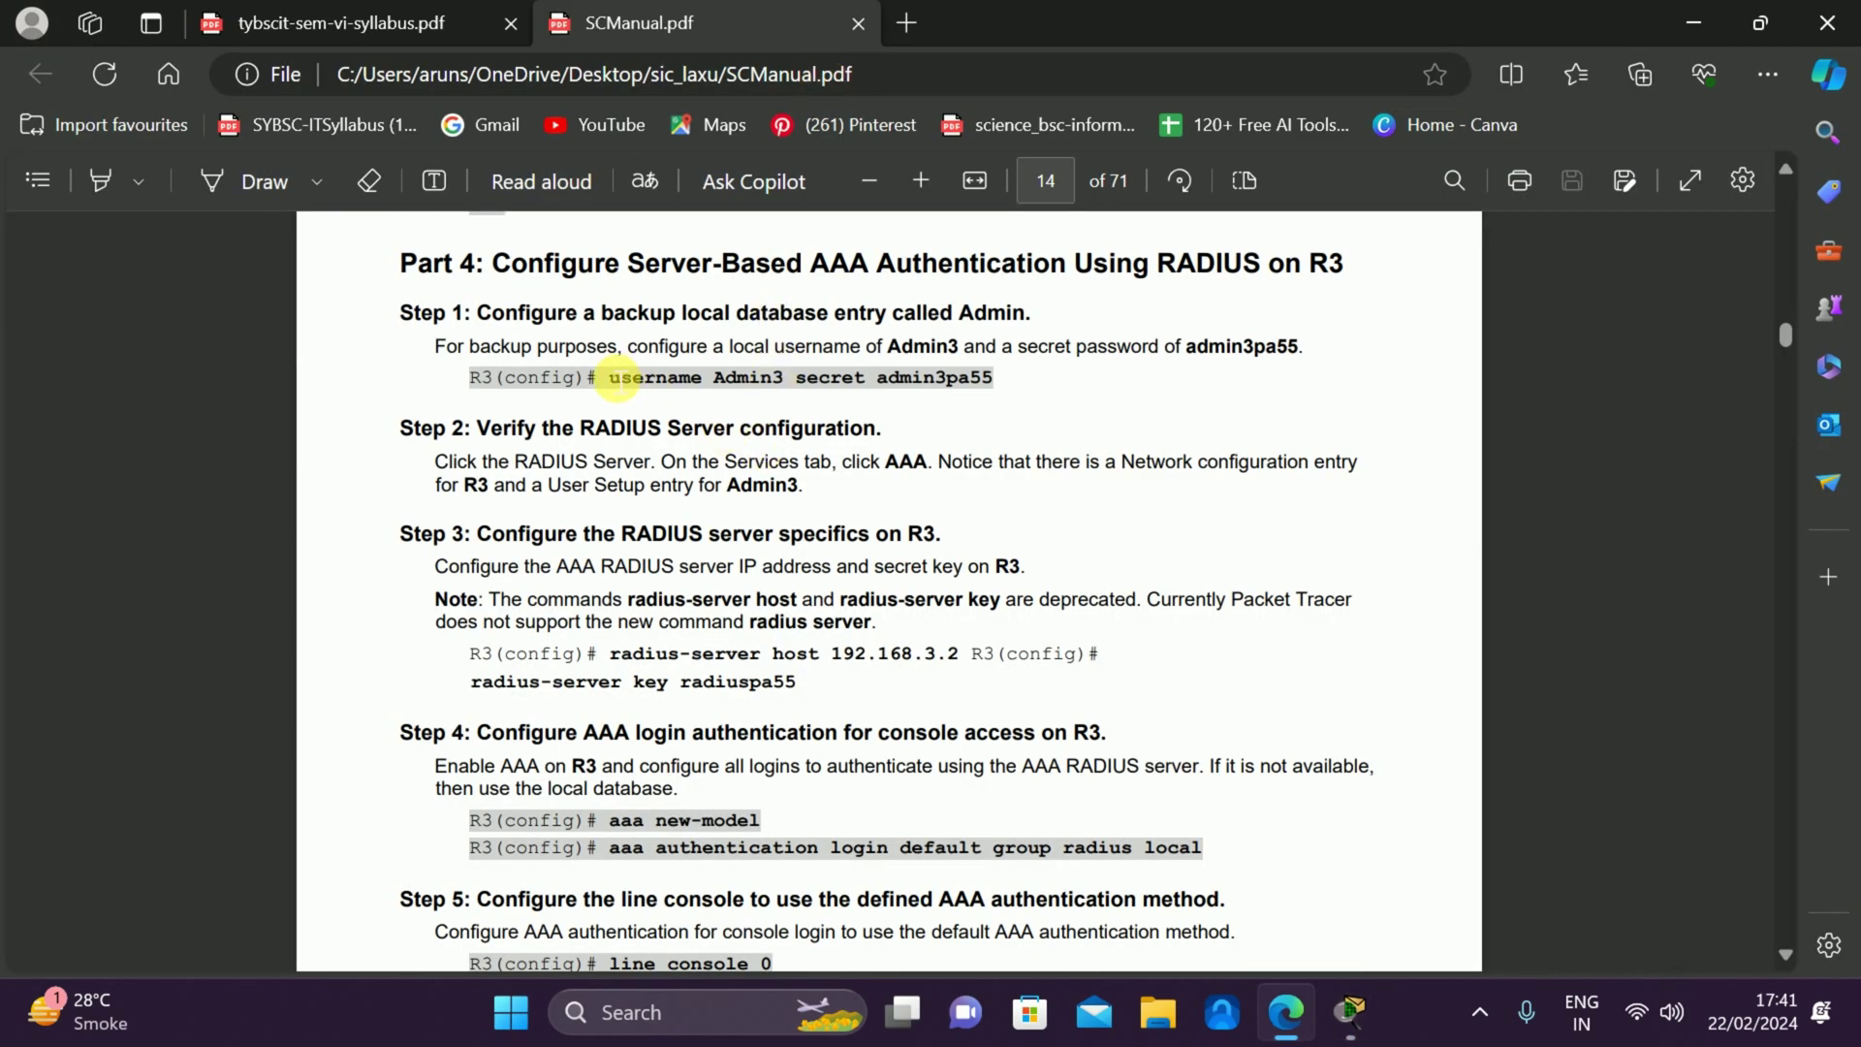
left_click_drag(611, 380, 1010, 384)
key("ctrl+c")
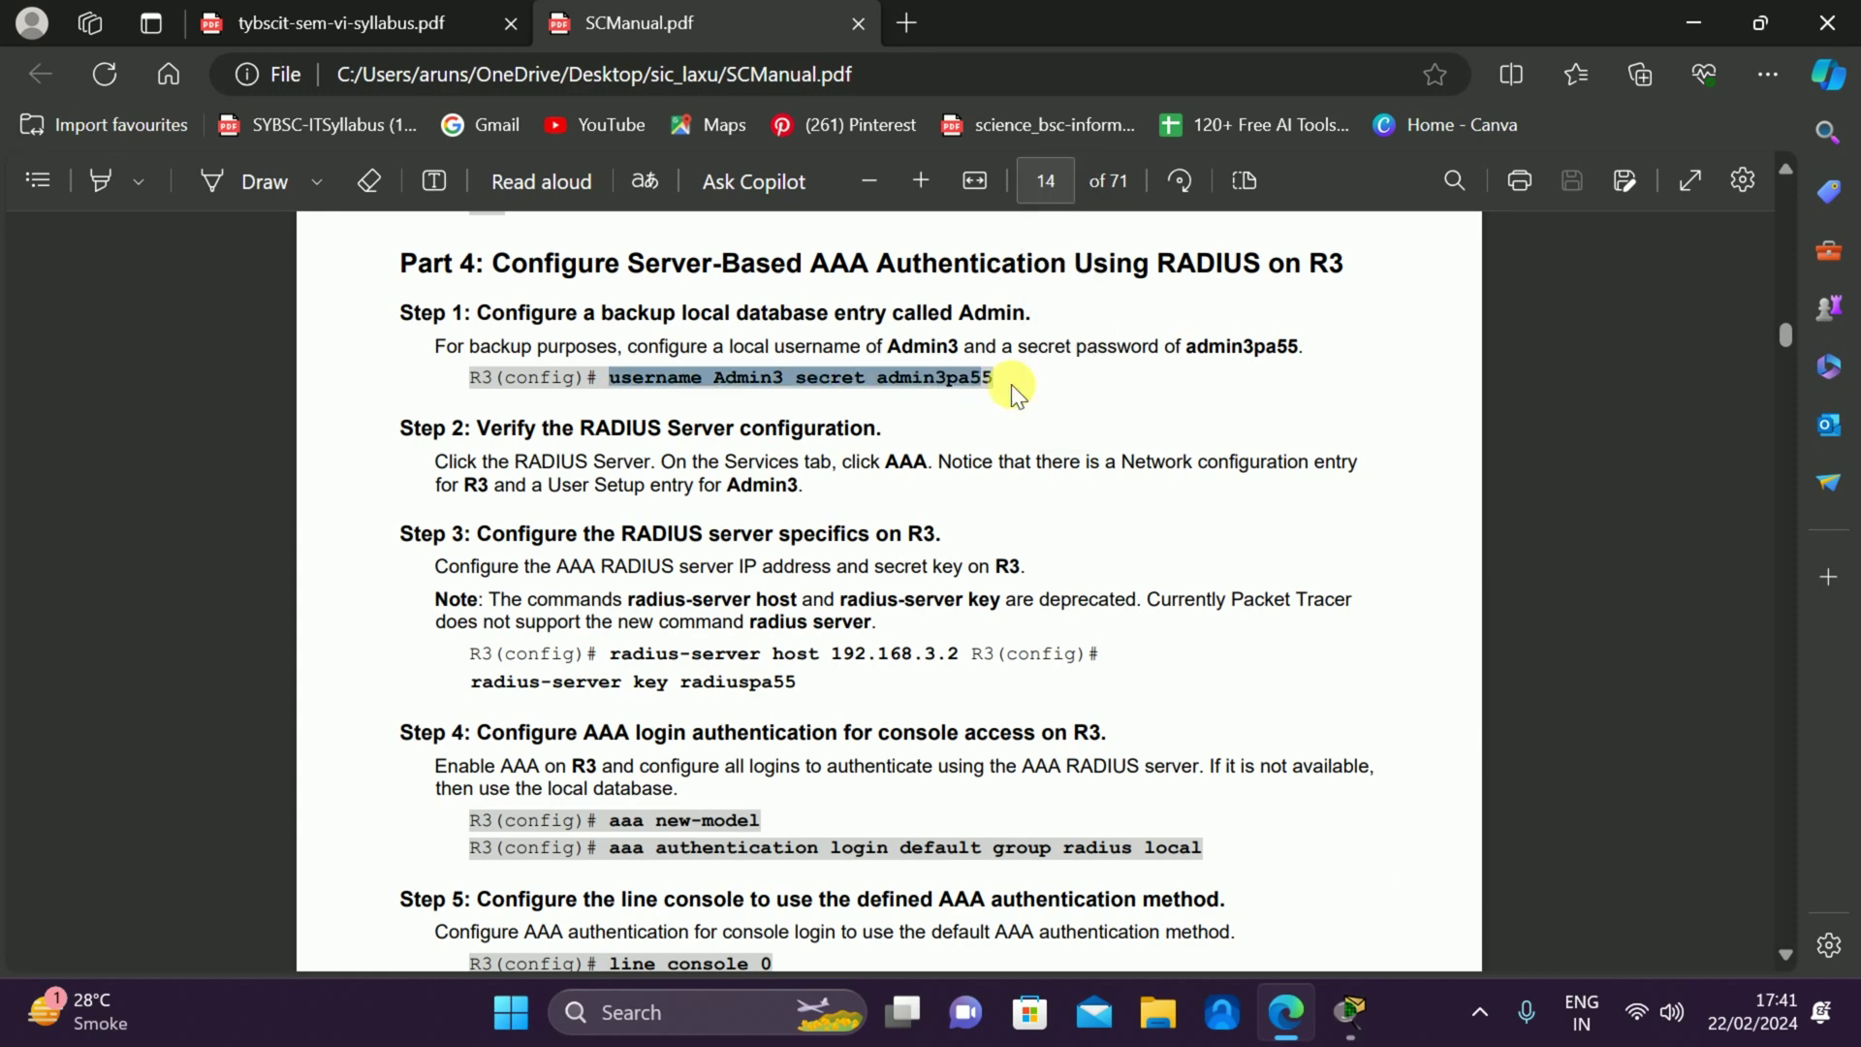
left_click(734, 380)
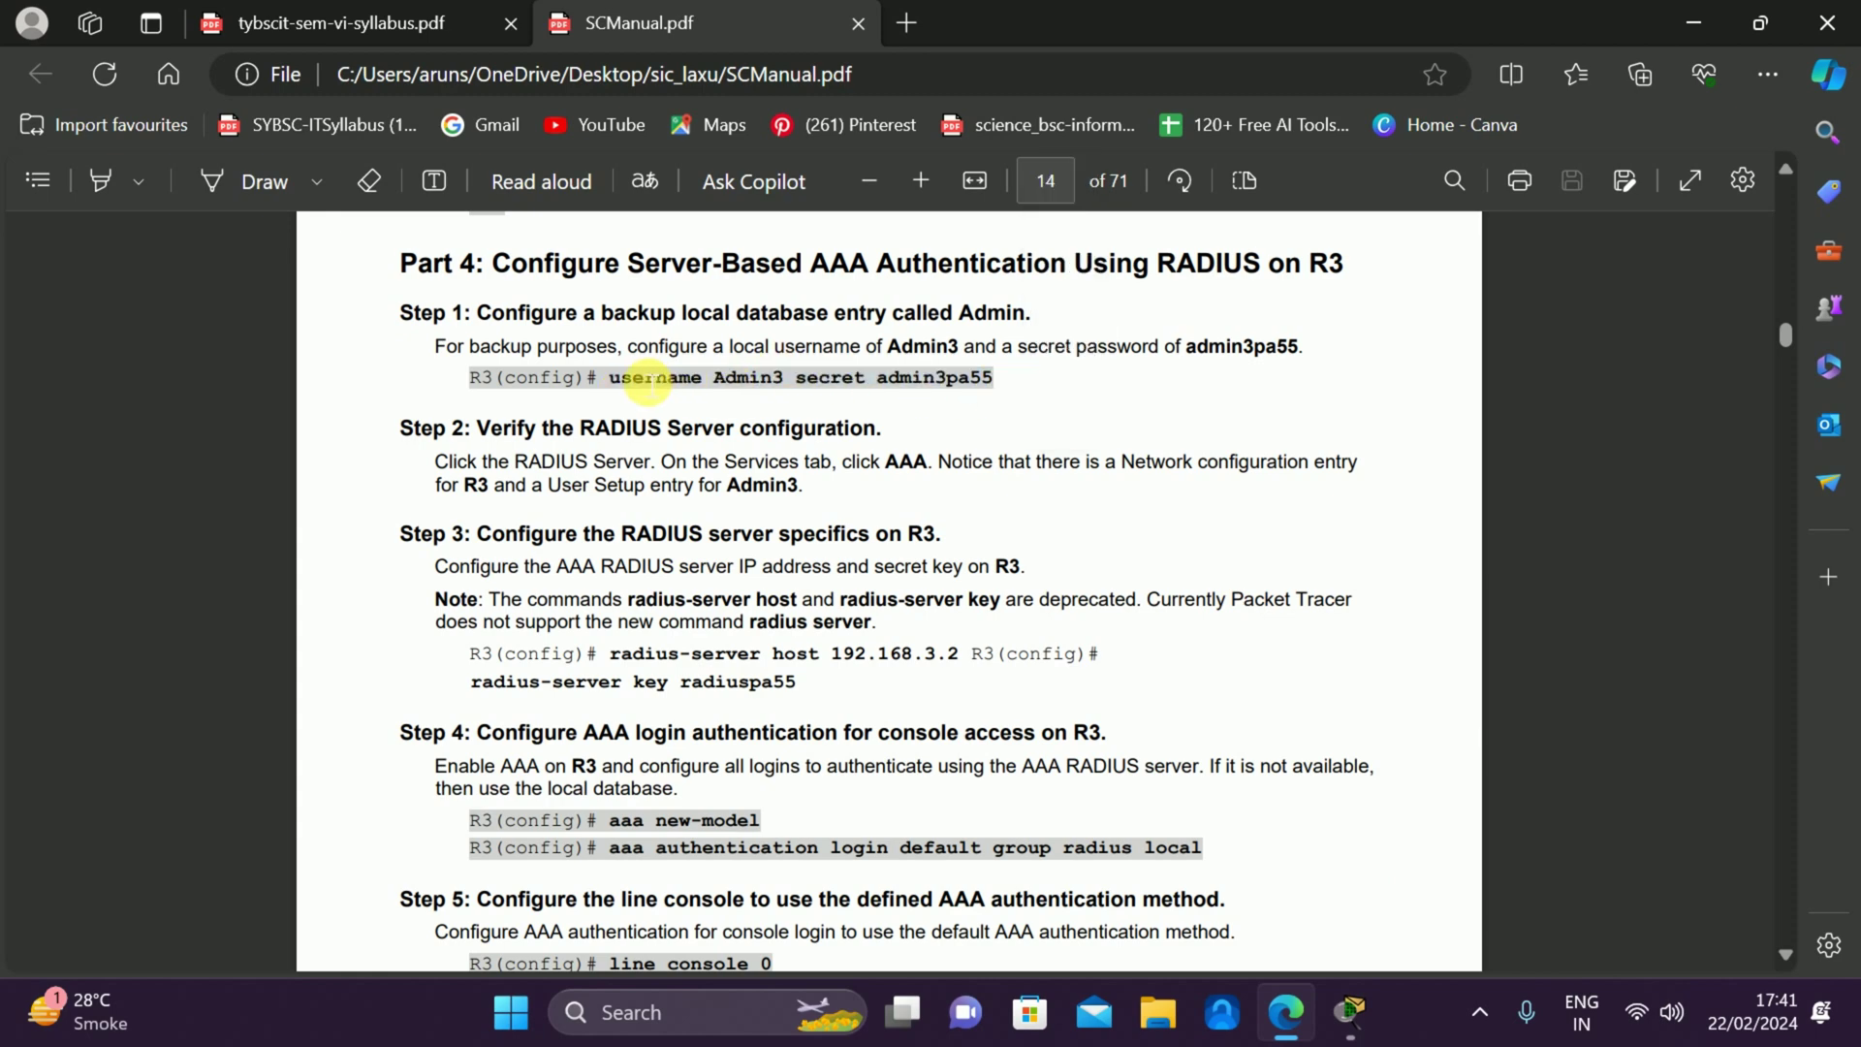
left_click_drag(611, 380, 1014, 398)
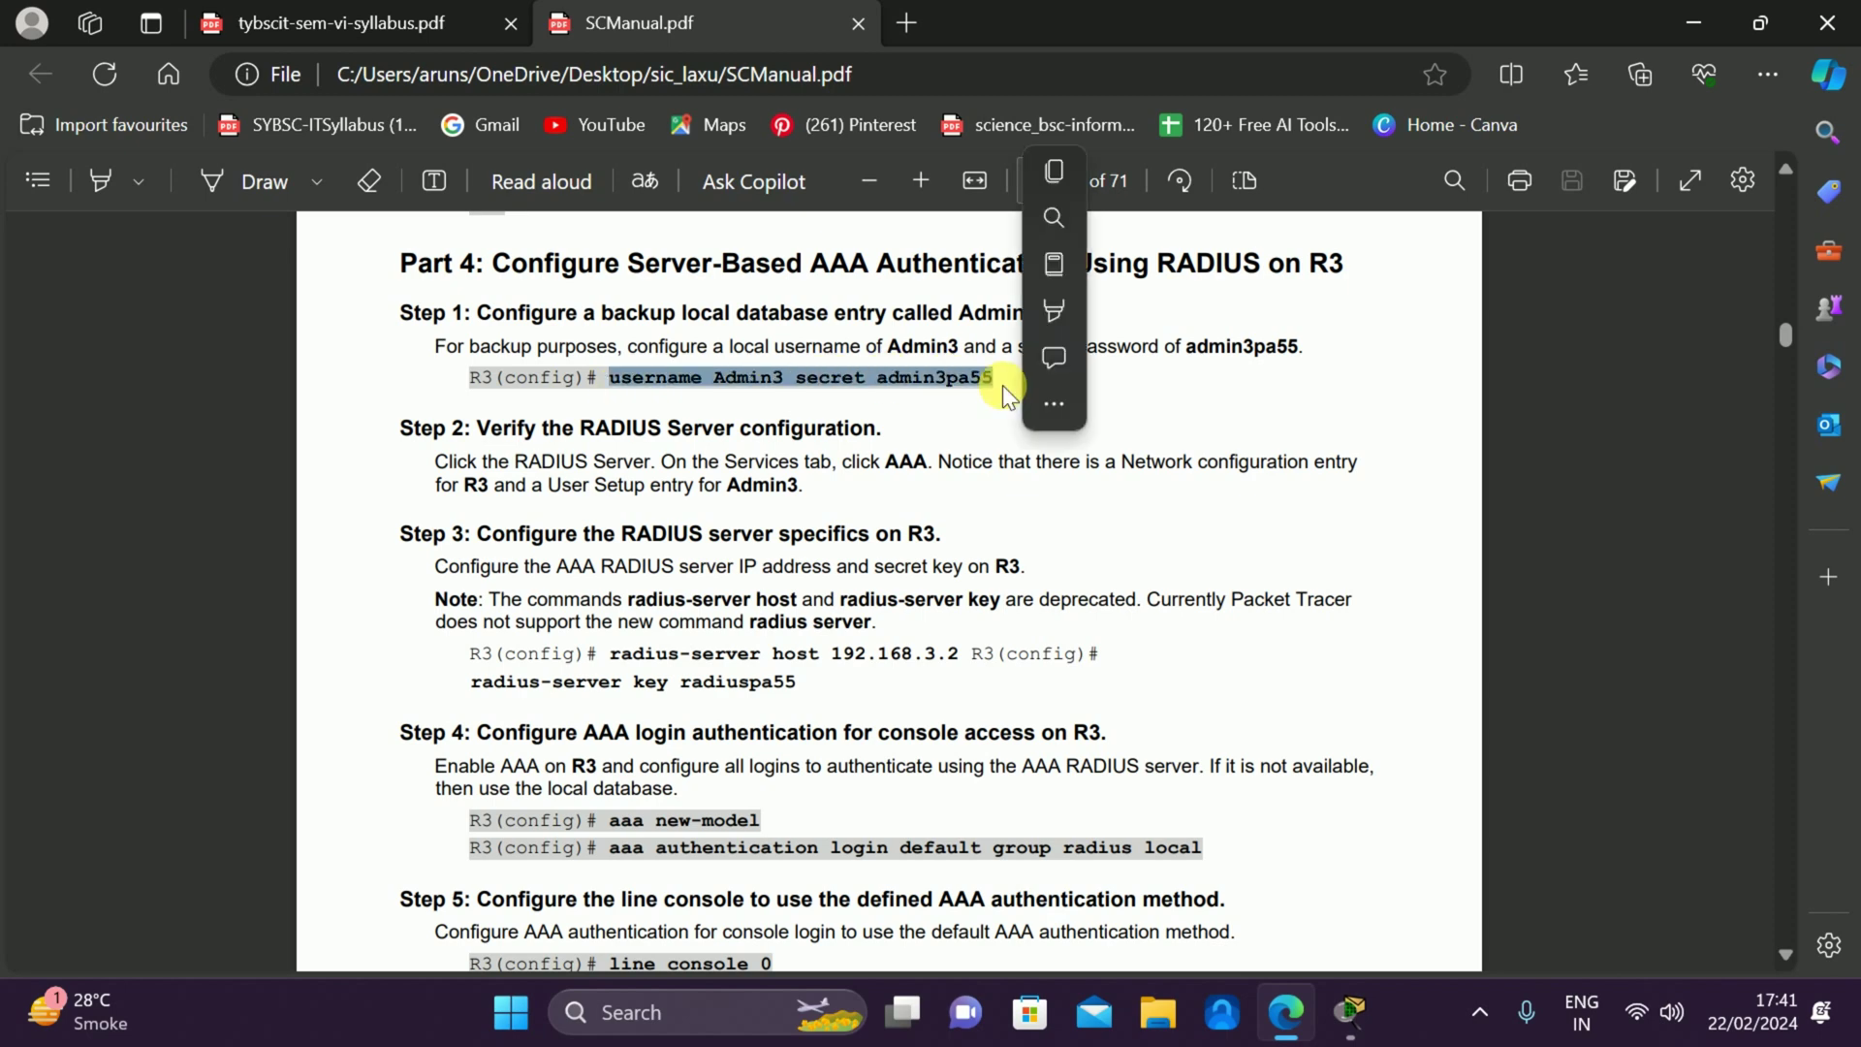
key("ctrl+c")
Return to R3's command line and run the copied command creating local user Admin3 with its secret password.
key("alt+Tab")
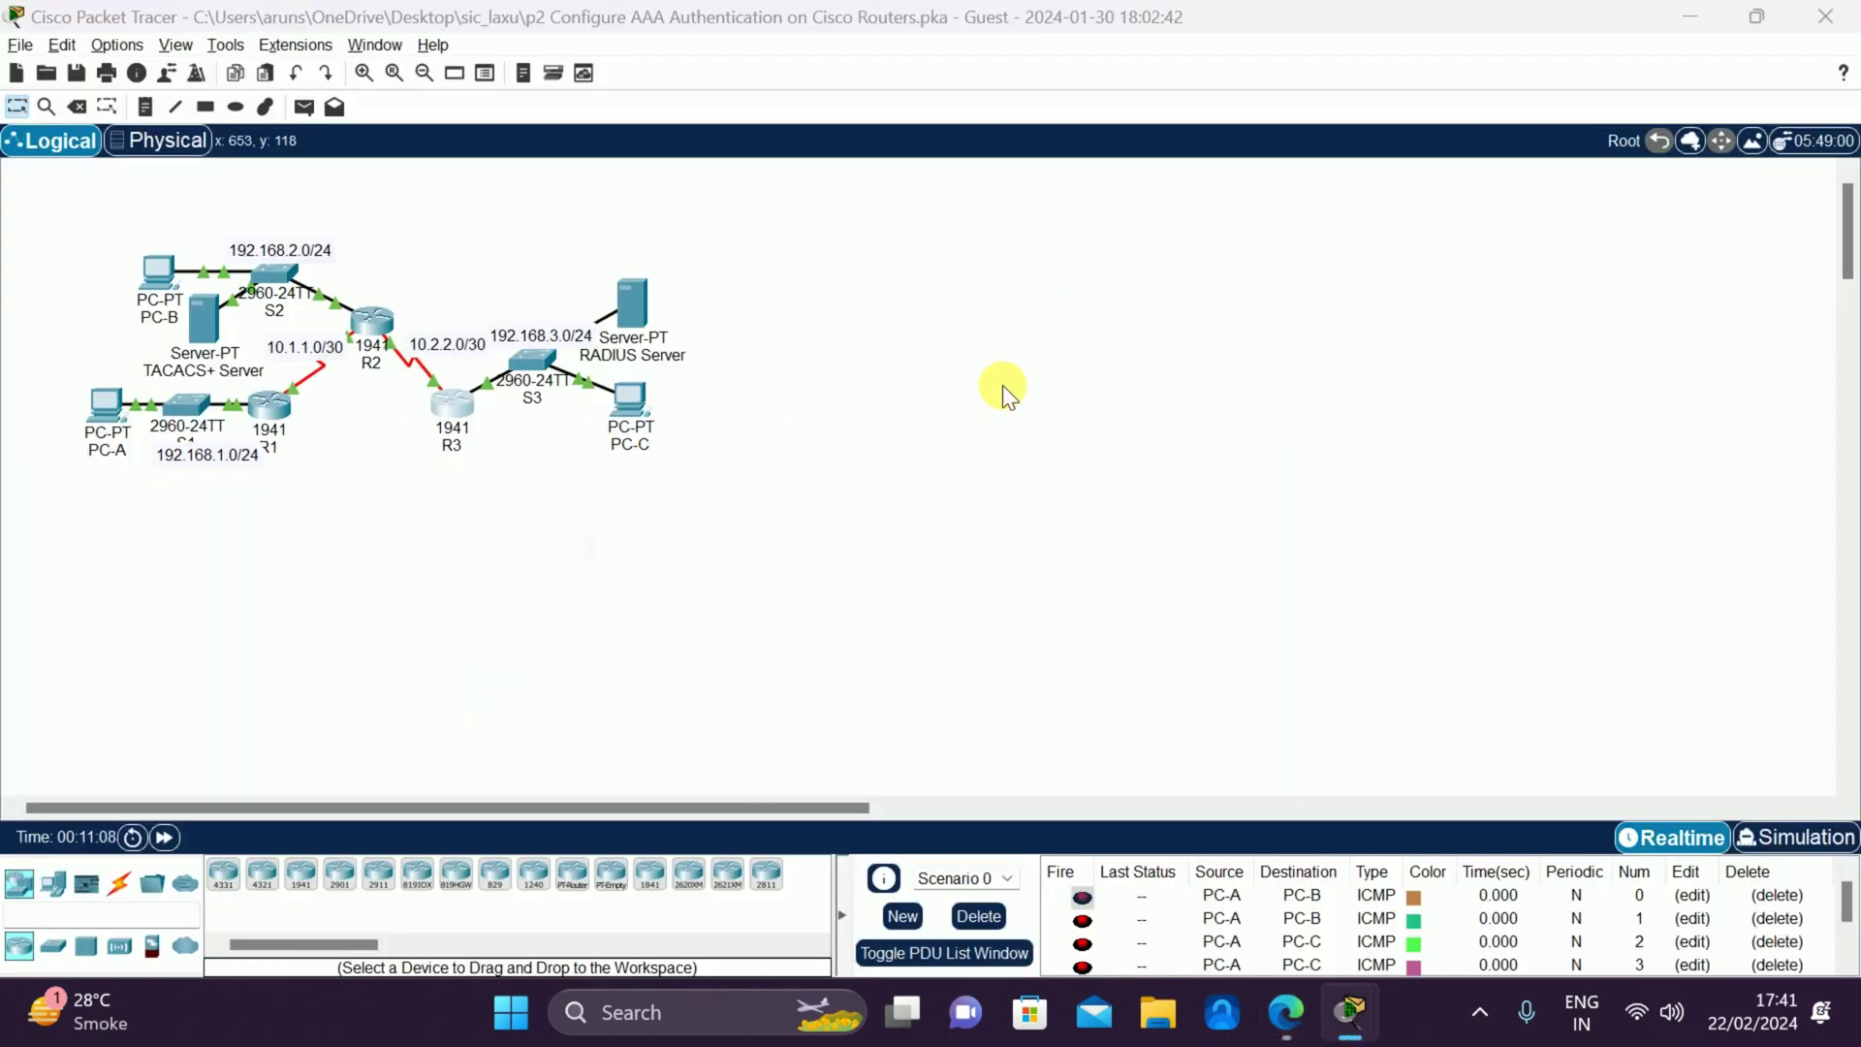
key("alt+Tab")
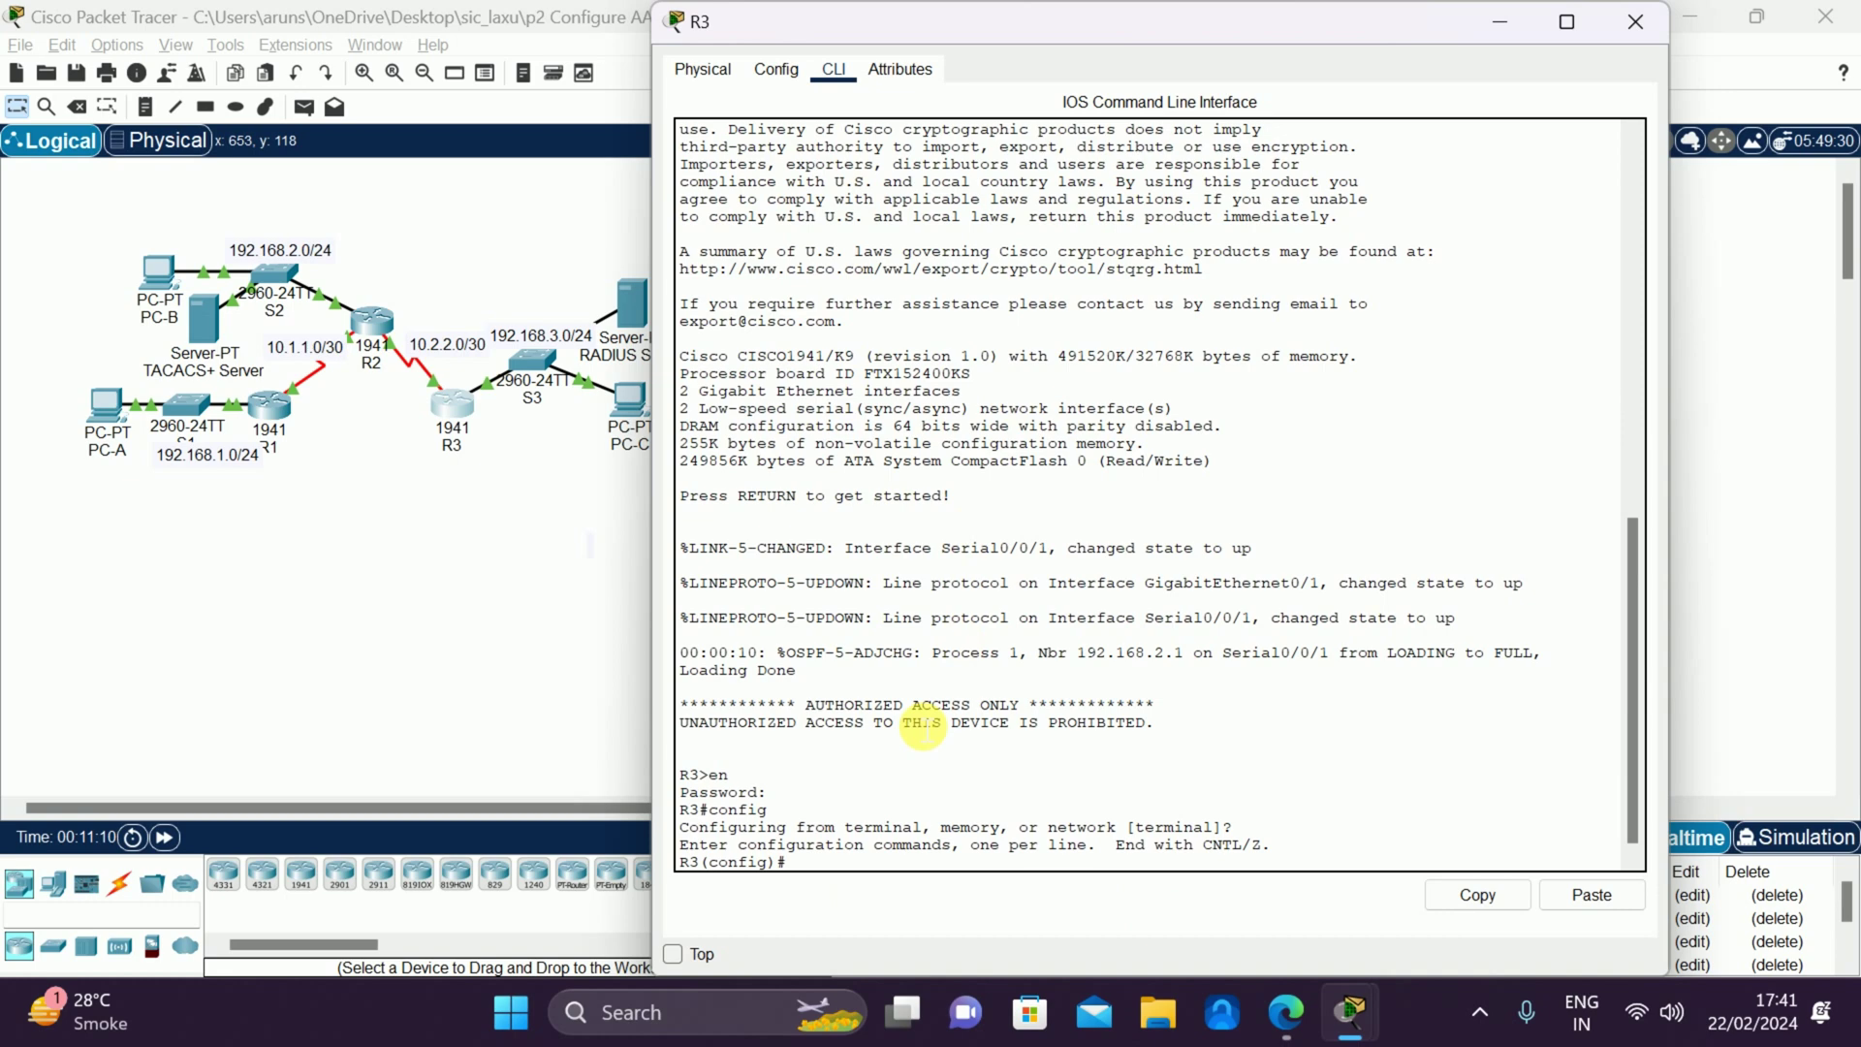
right_click(809, 859)
left_click(867, 892)
key("Return")
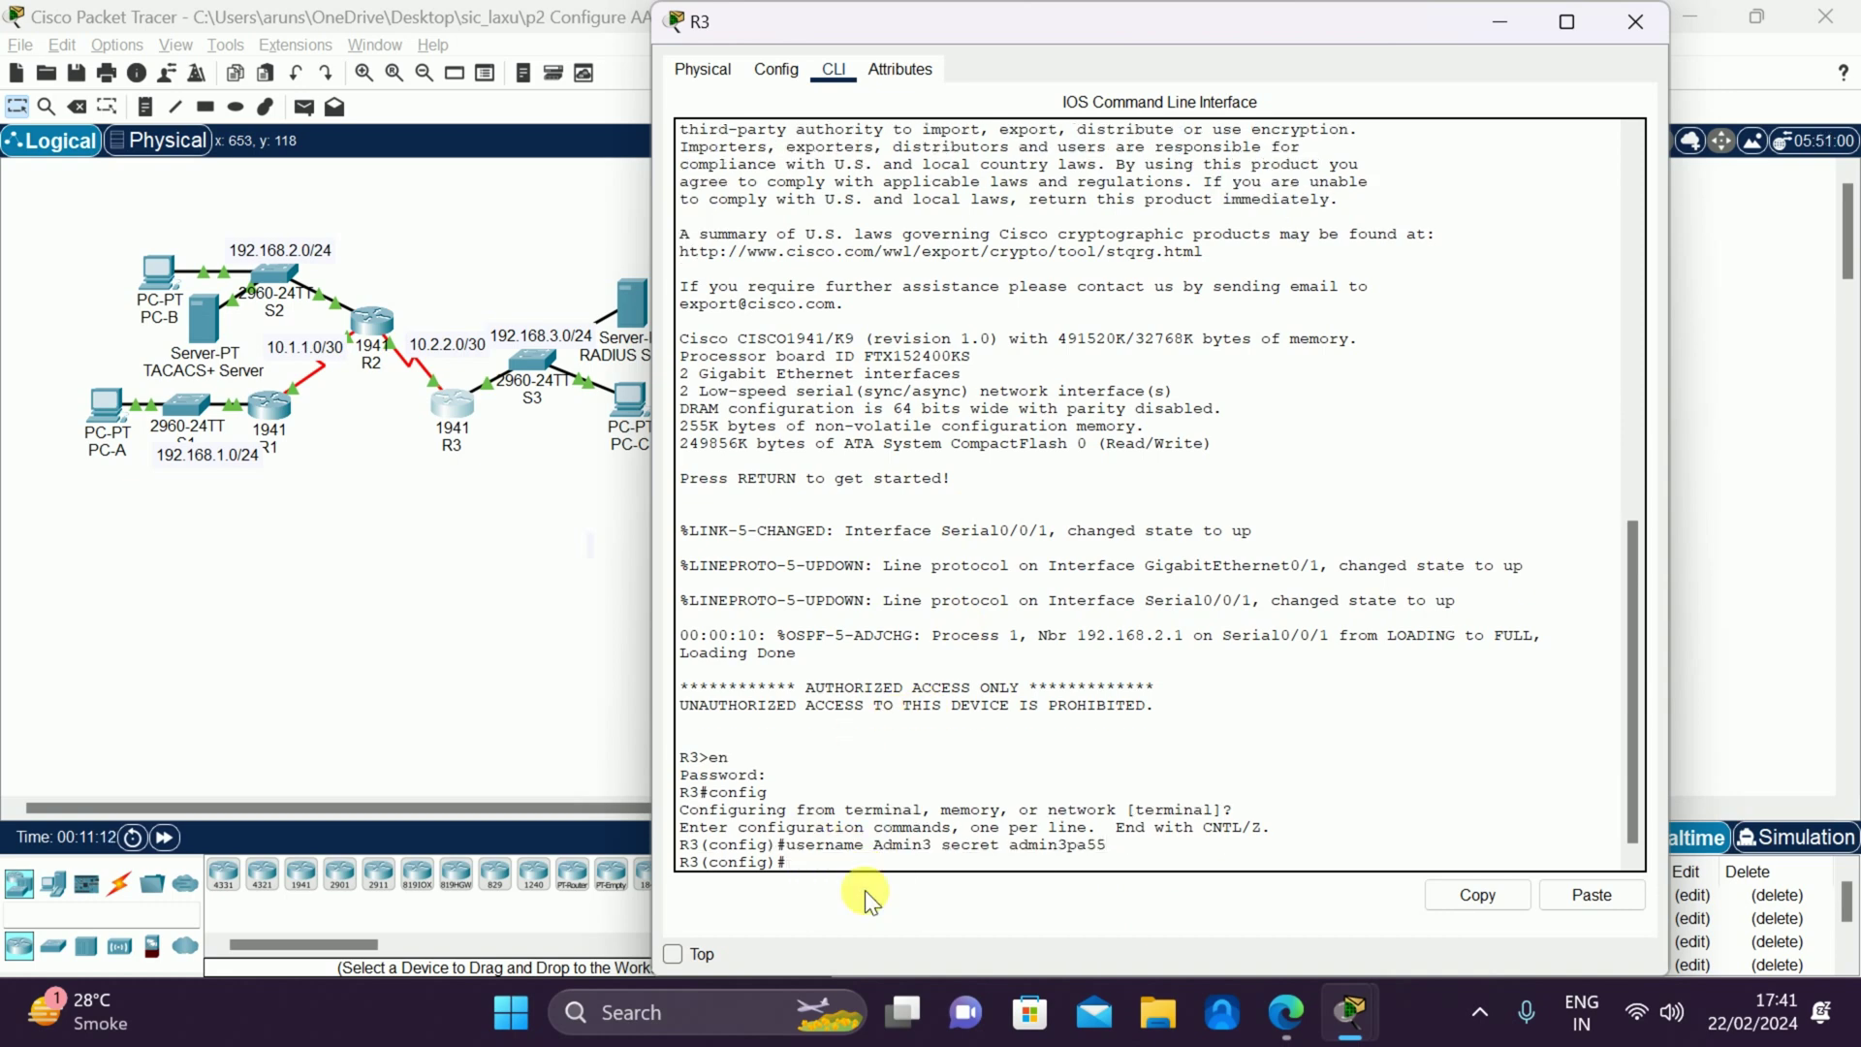
Read the manual's Step 2, then examine the RADIUS Server's AAA service for the R3 client and Admin3 user entries.
key("alt+Tab")
key("alt+Tab")
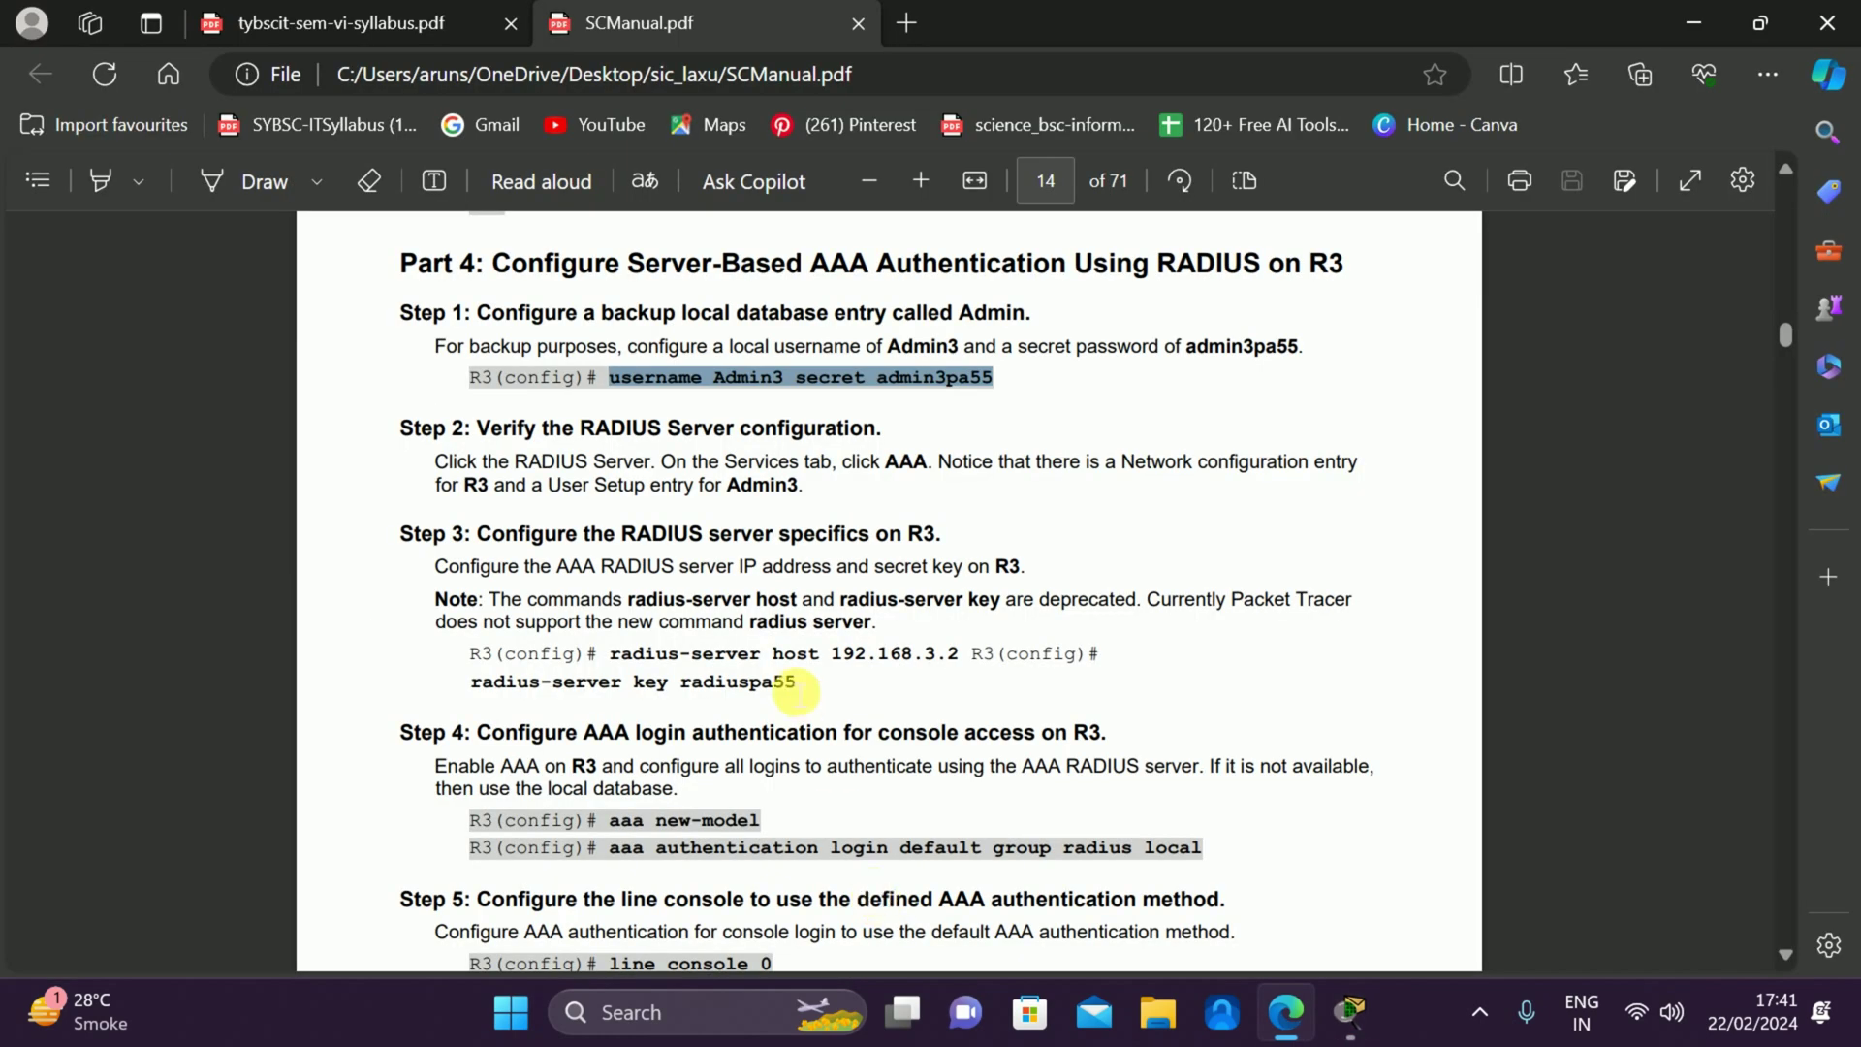
scroll(797, 692, "down", 1)
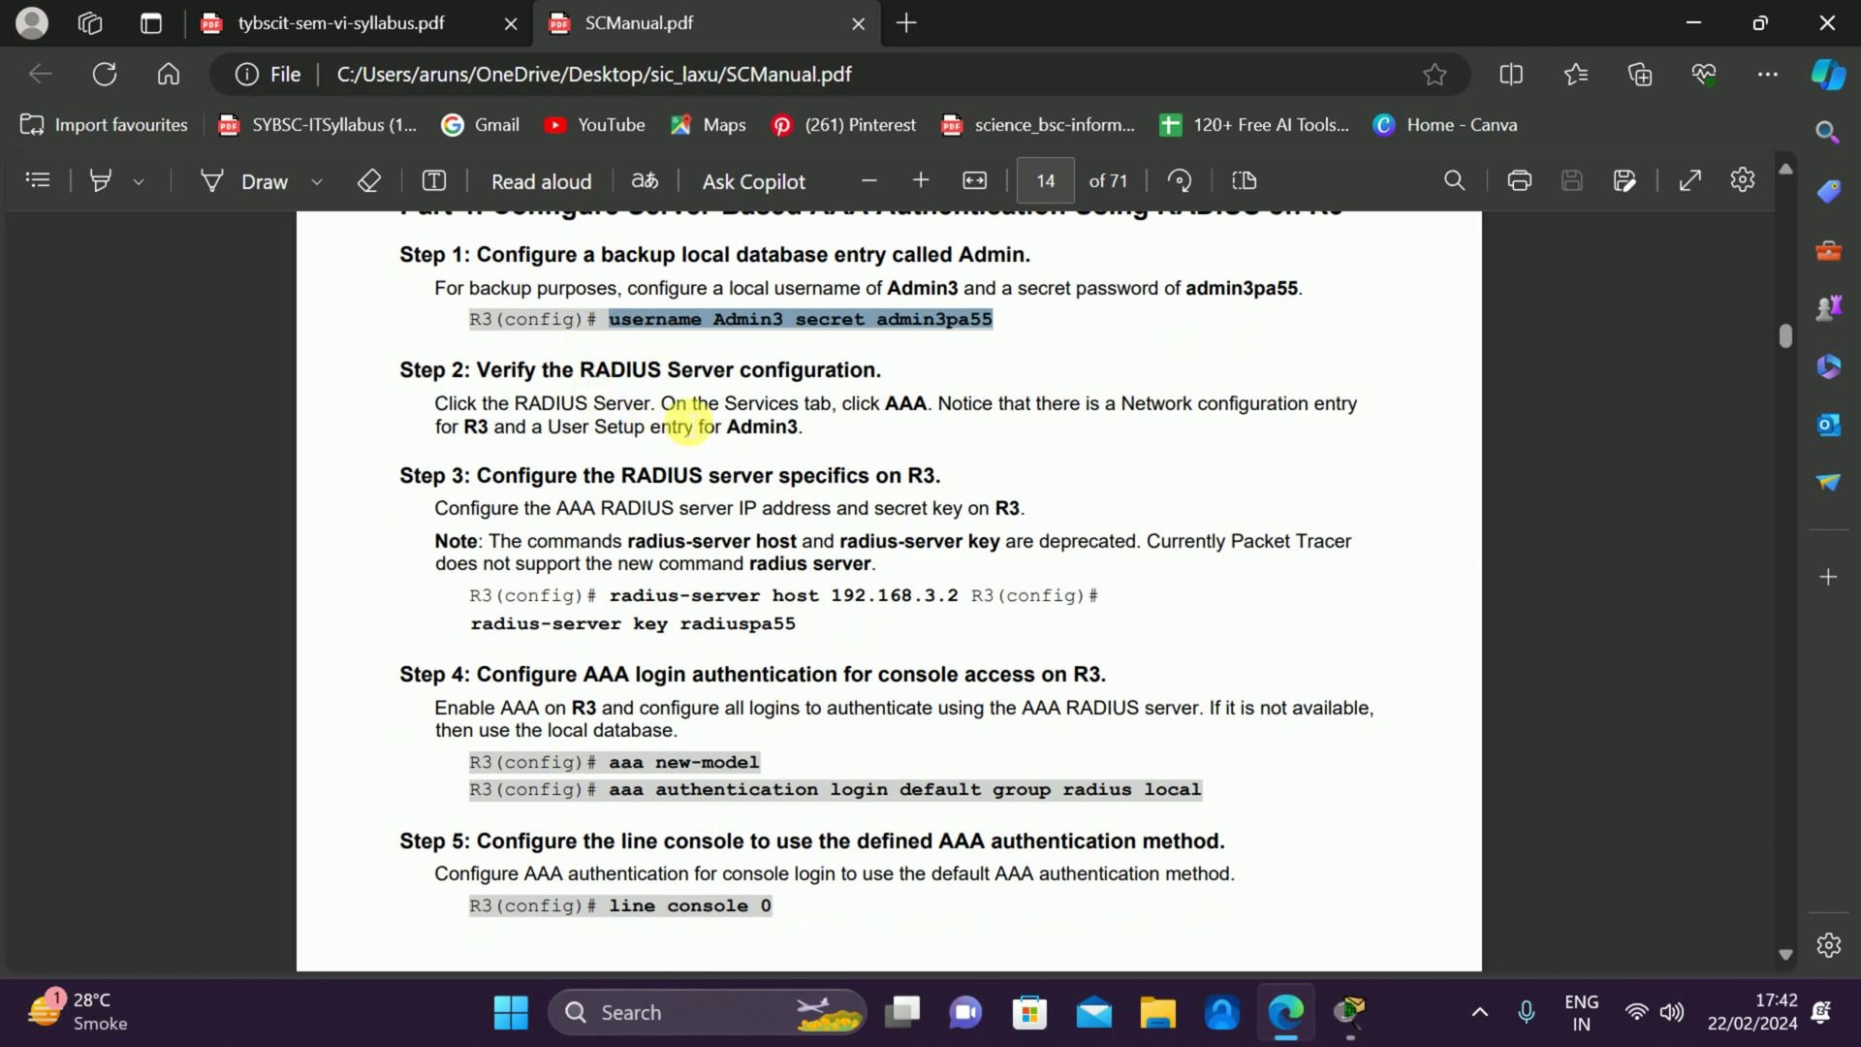
key("alt+Tab")
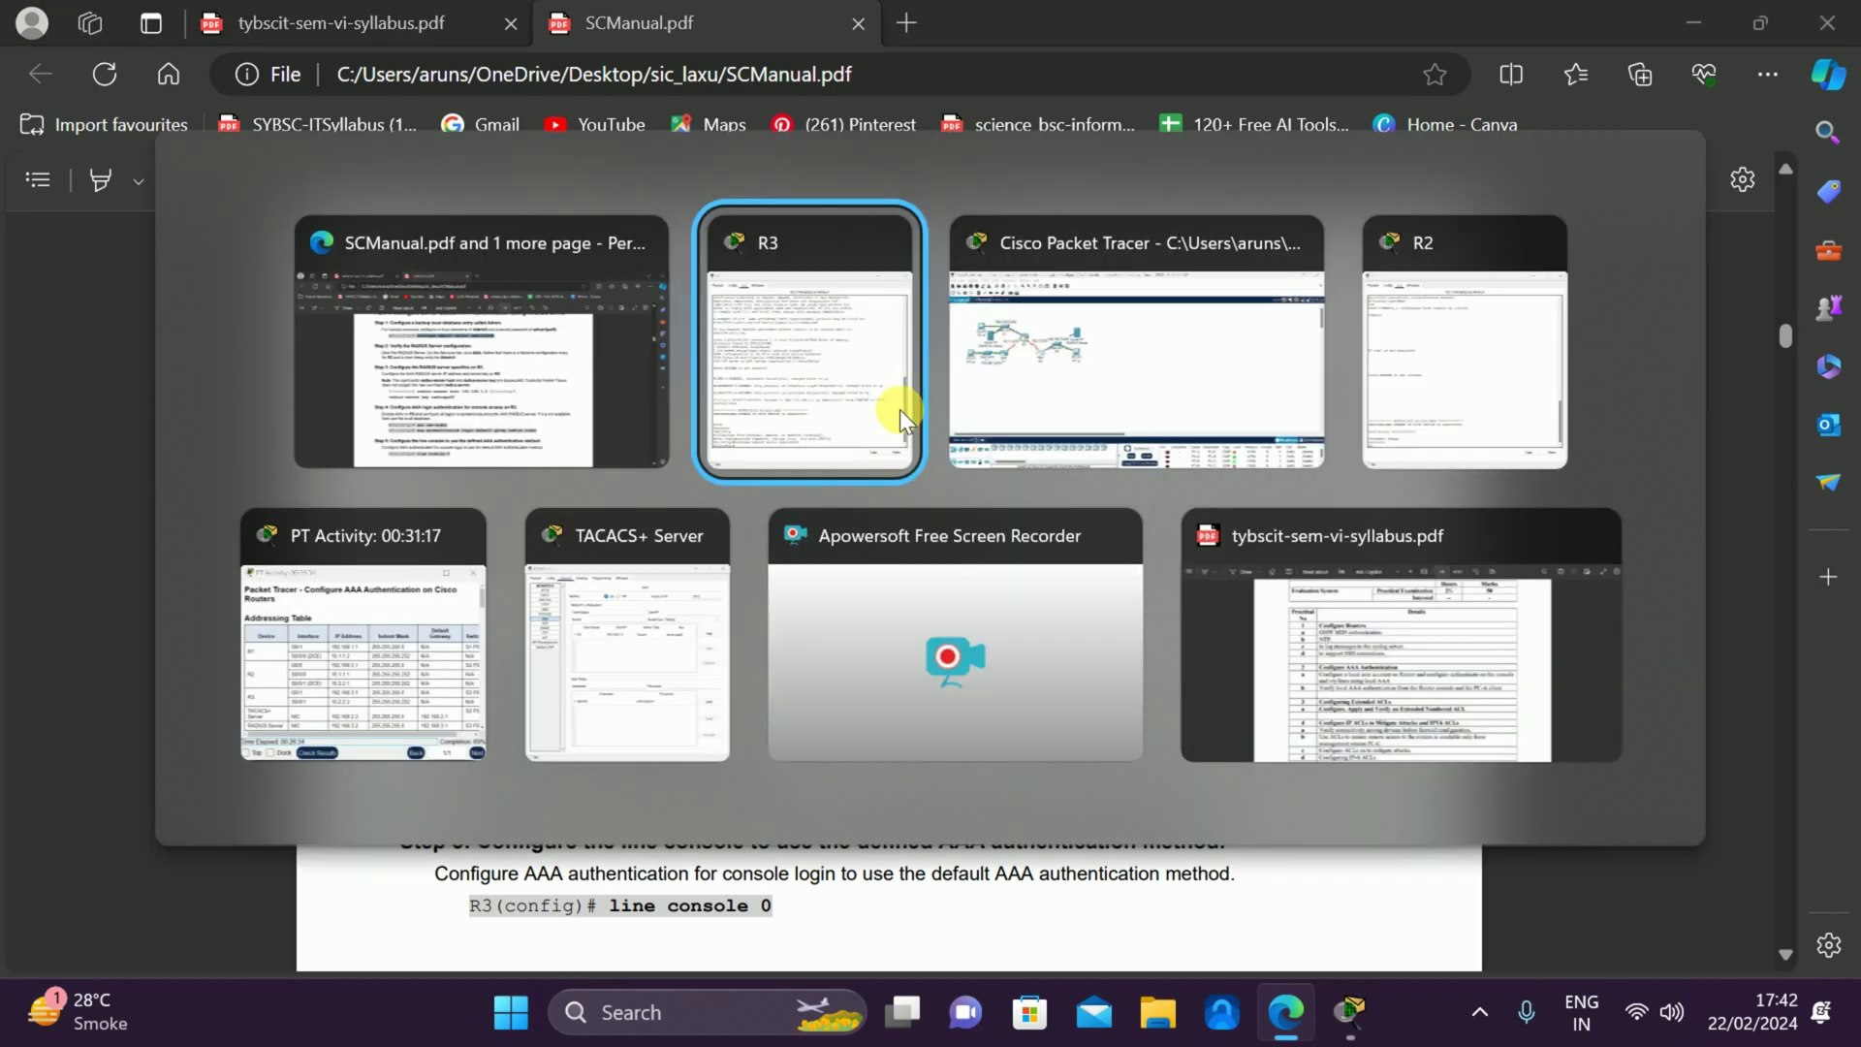
key("alt+Tab")
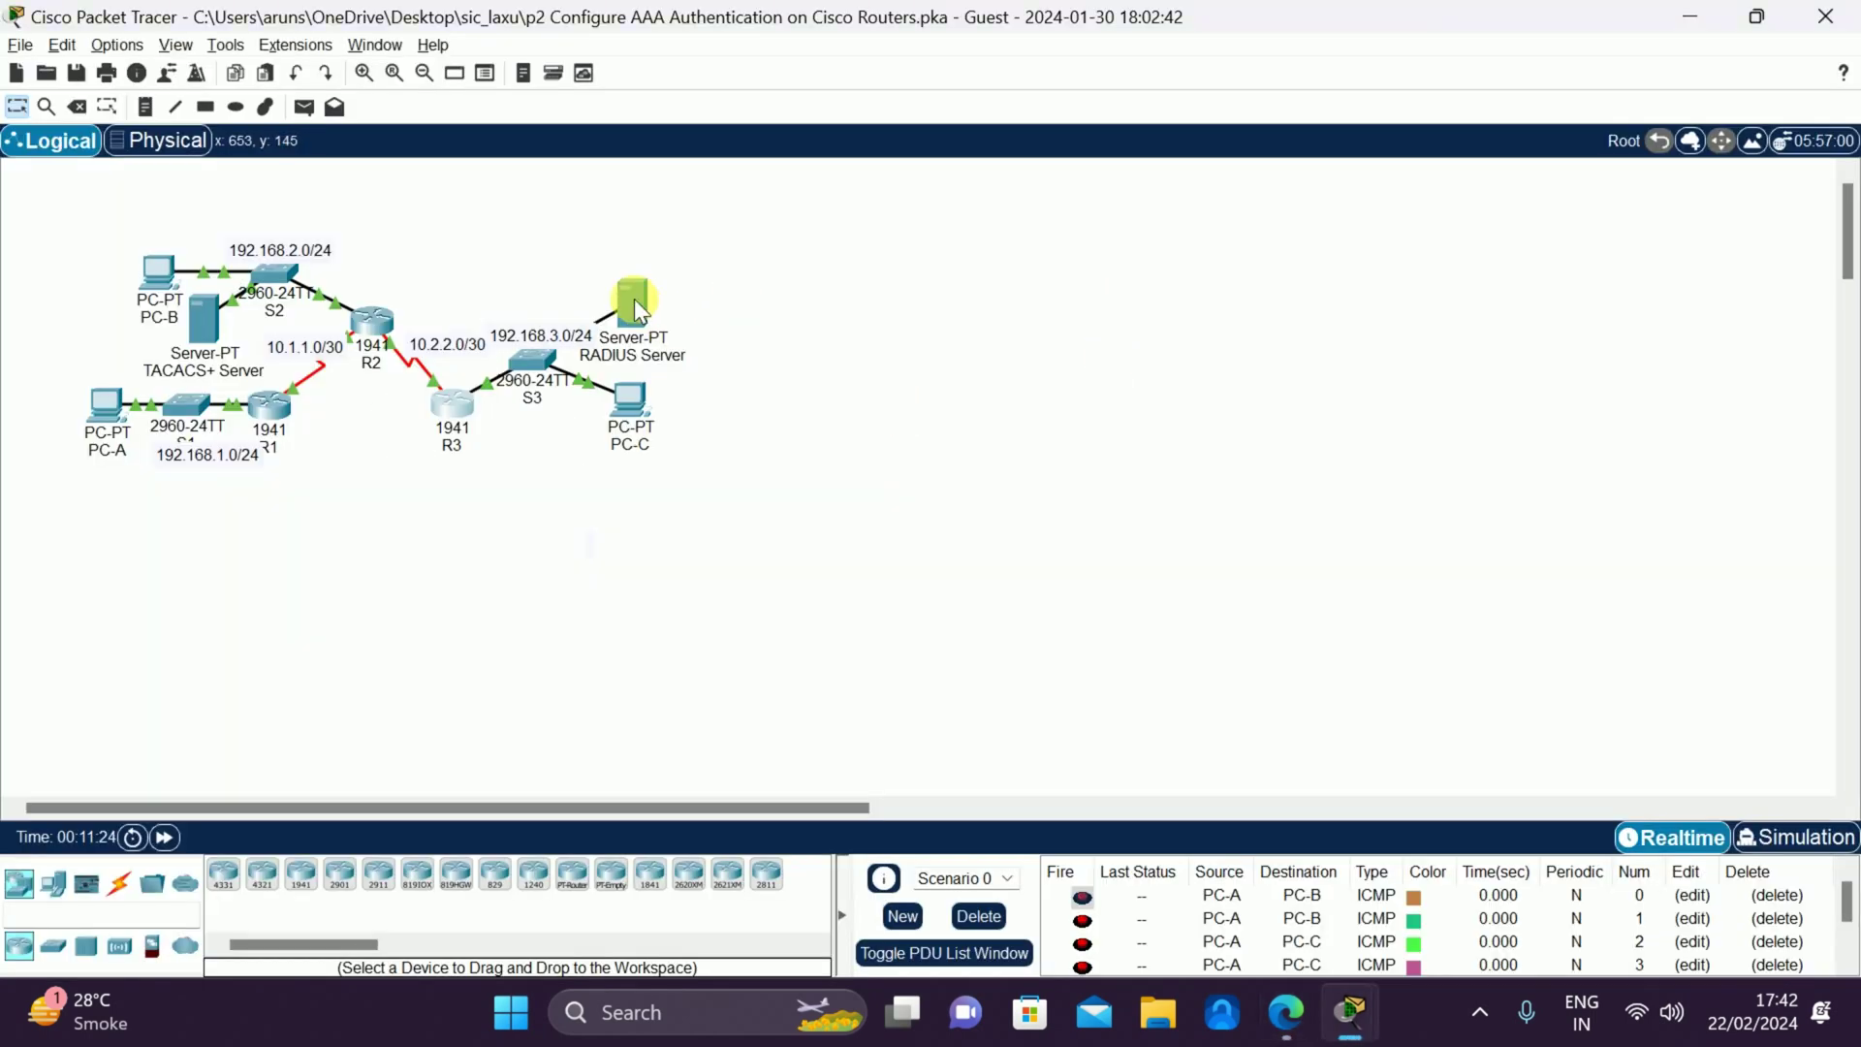
left_click(634, 299)
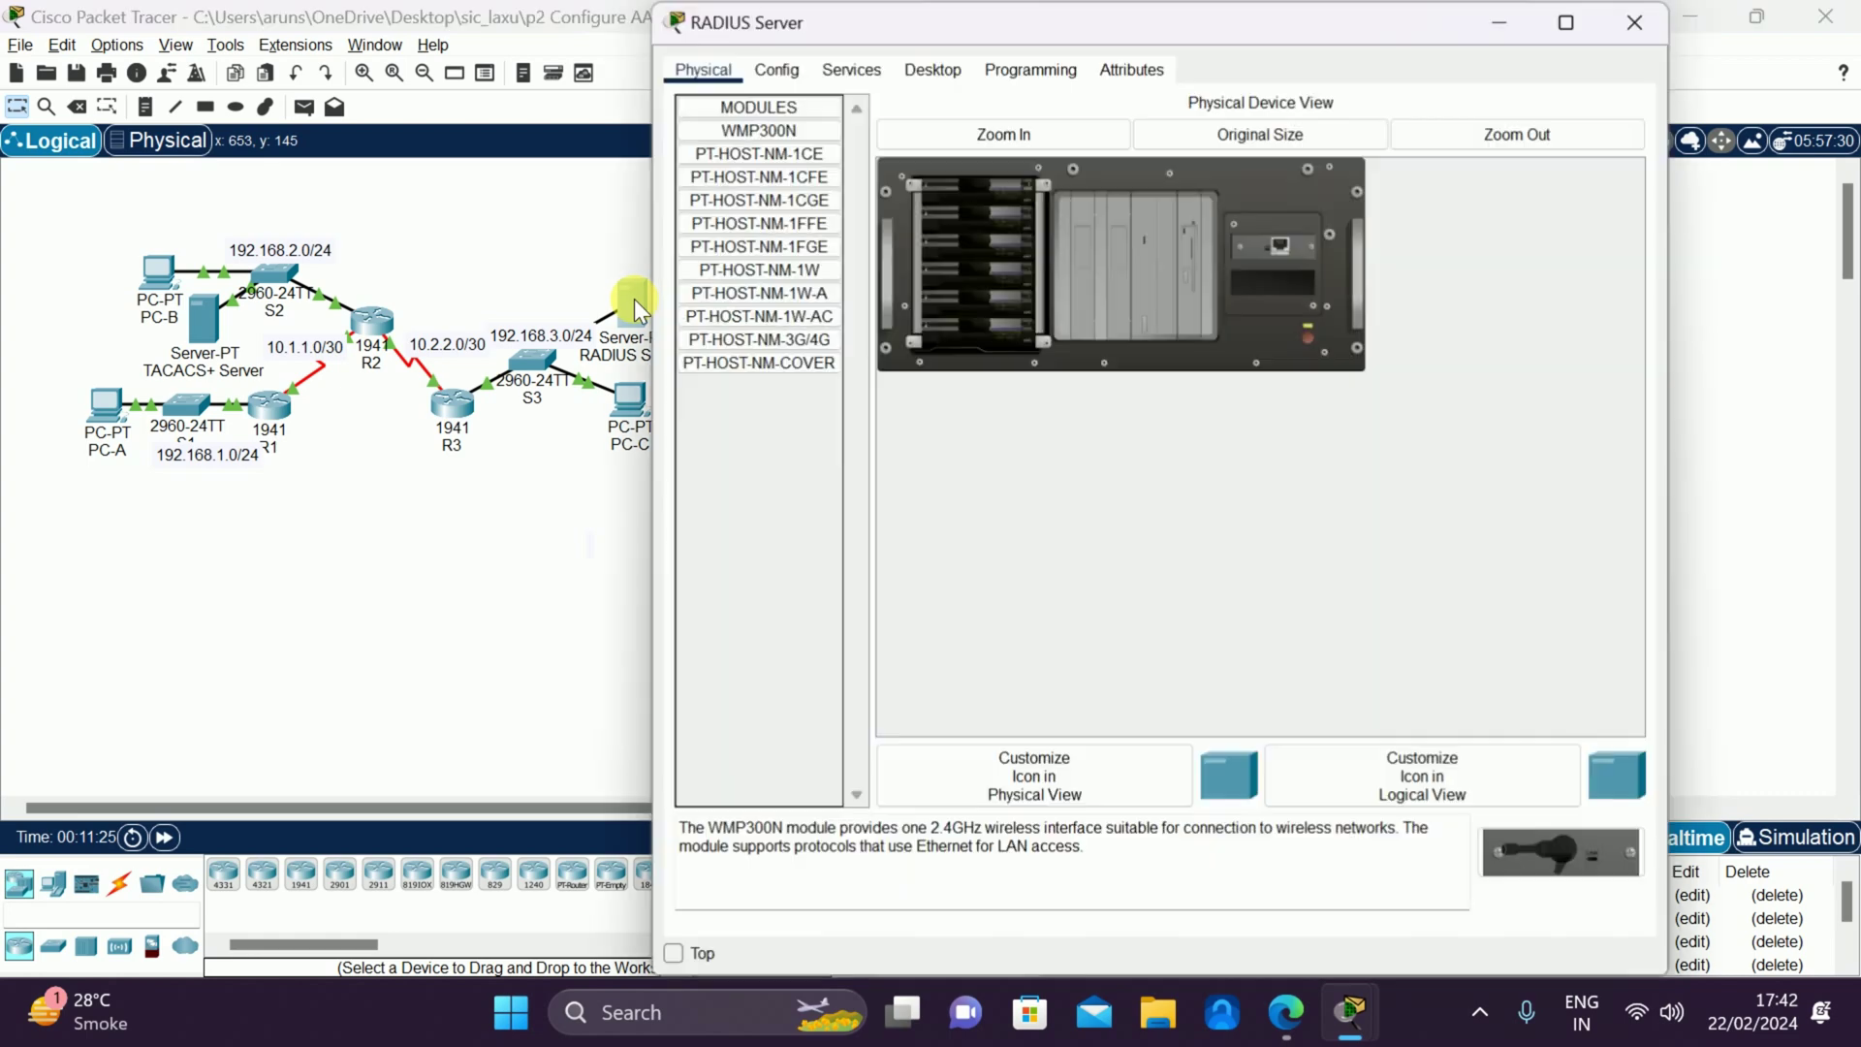
left_click(848, 66)
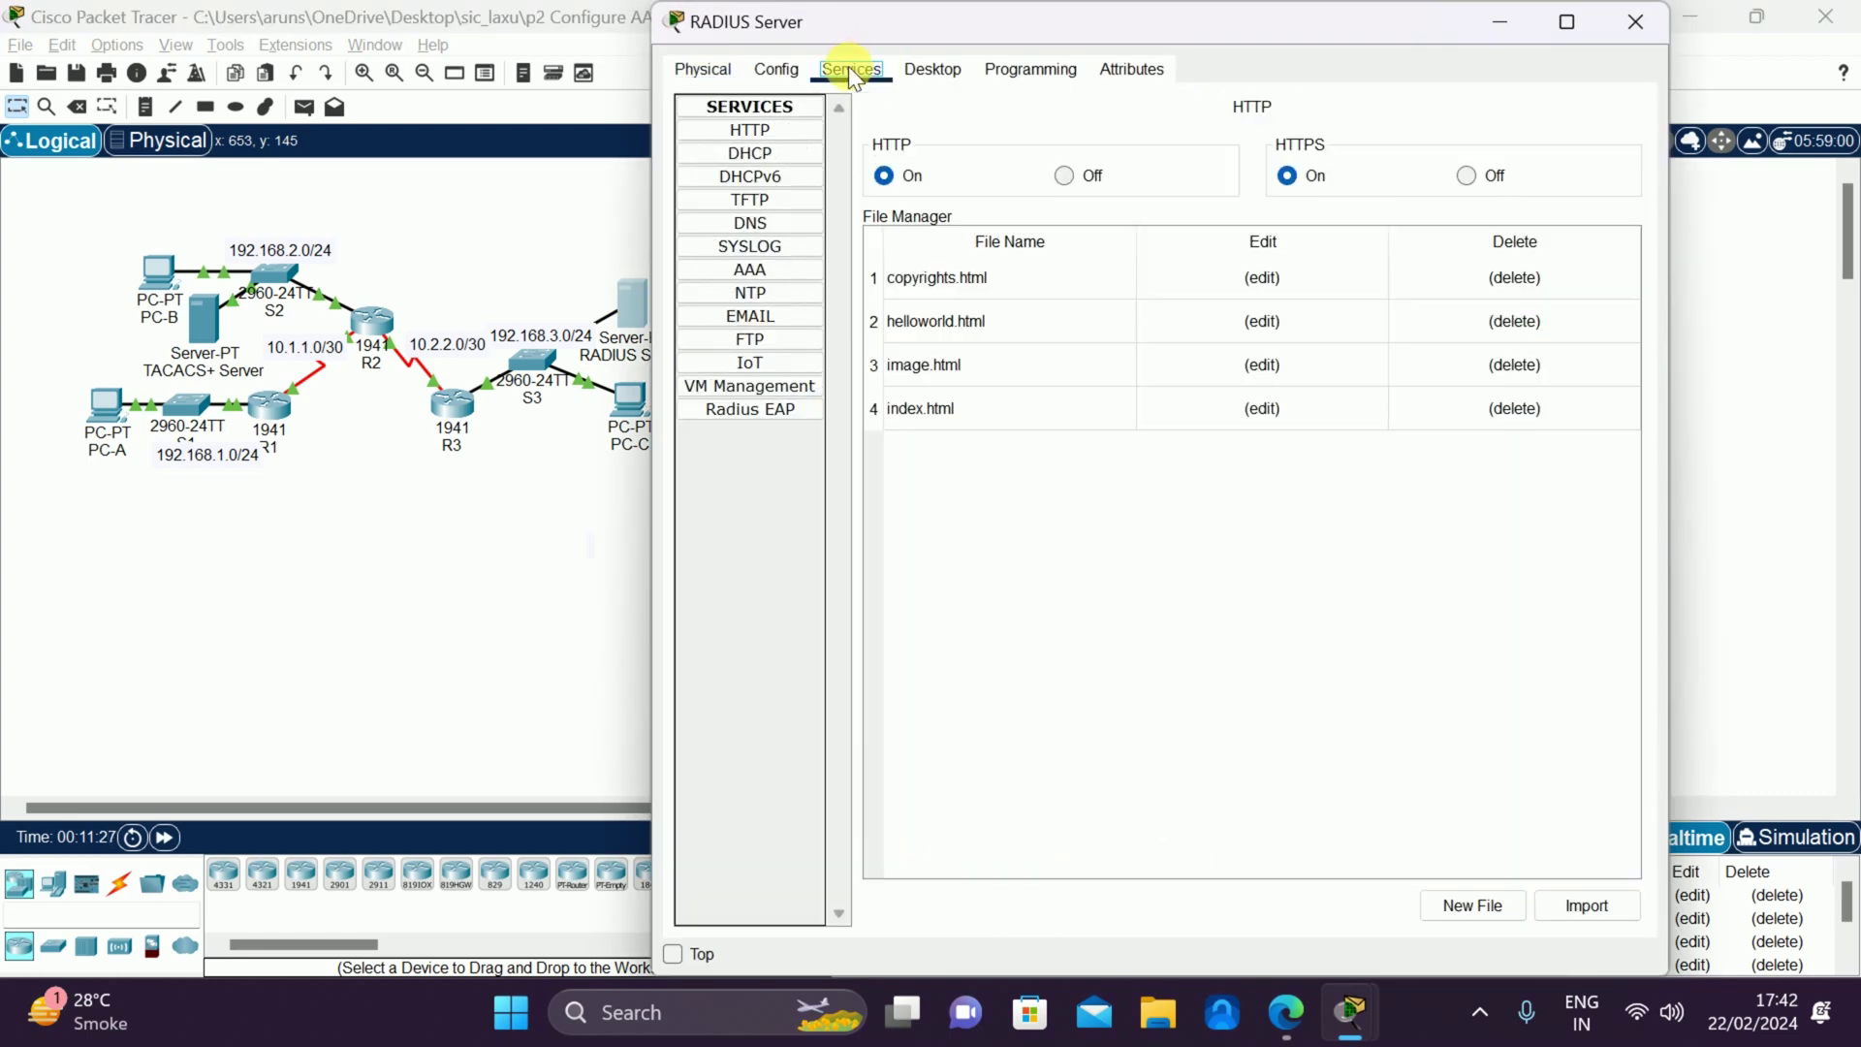
left_click(762, 272)
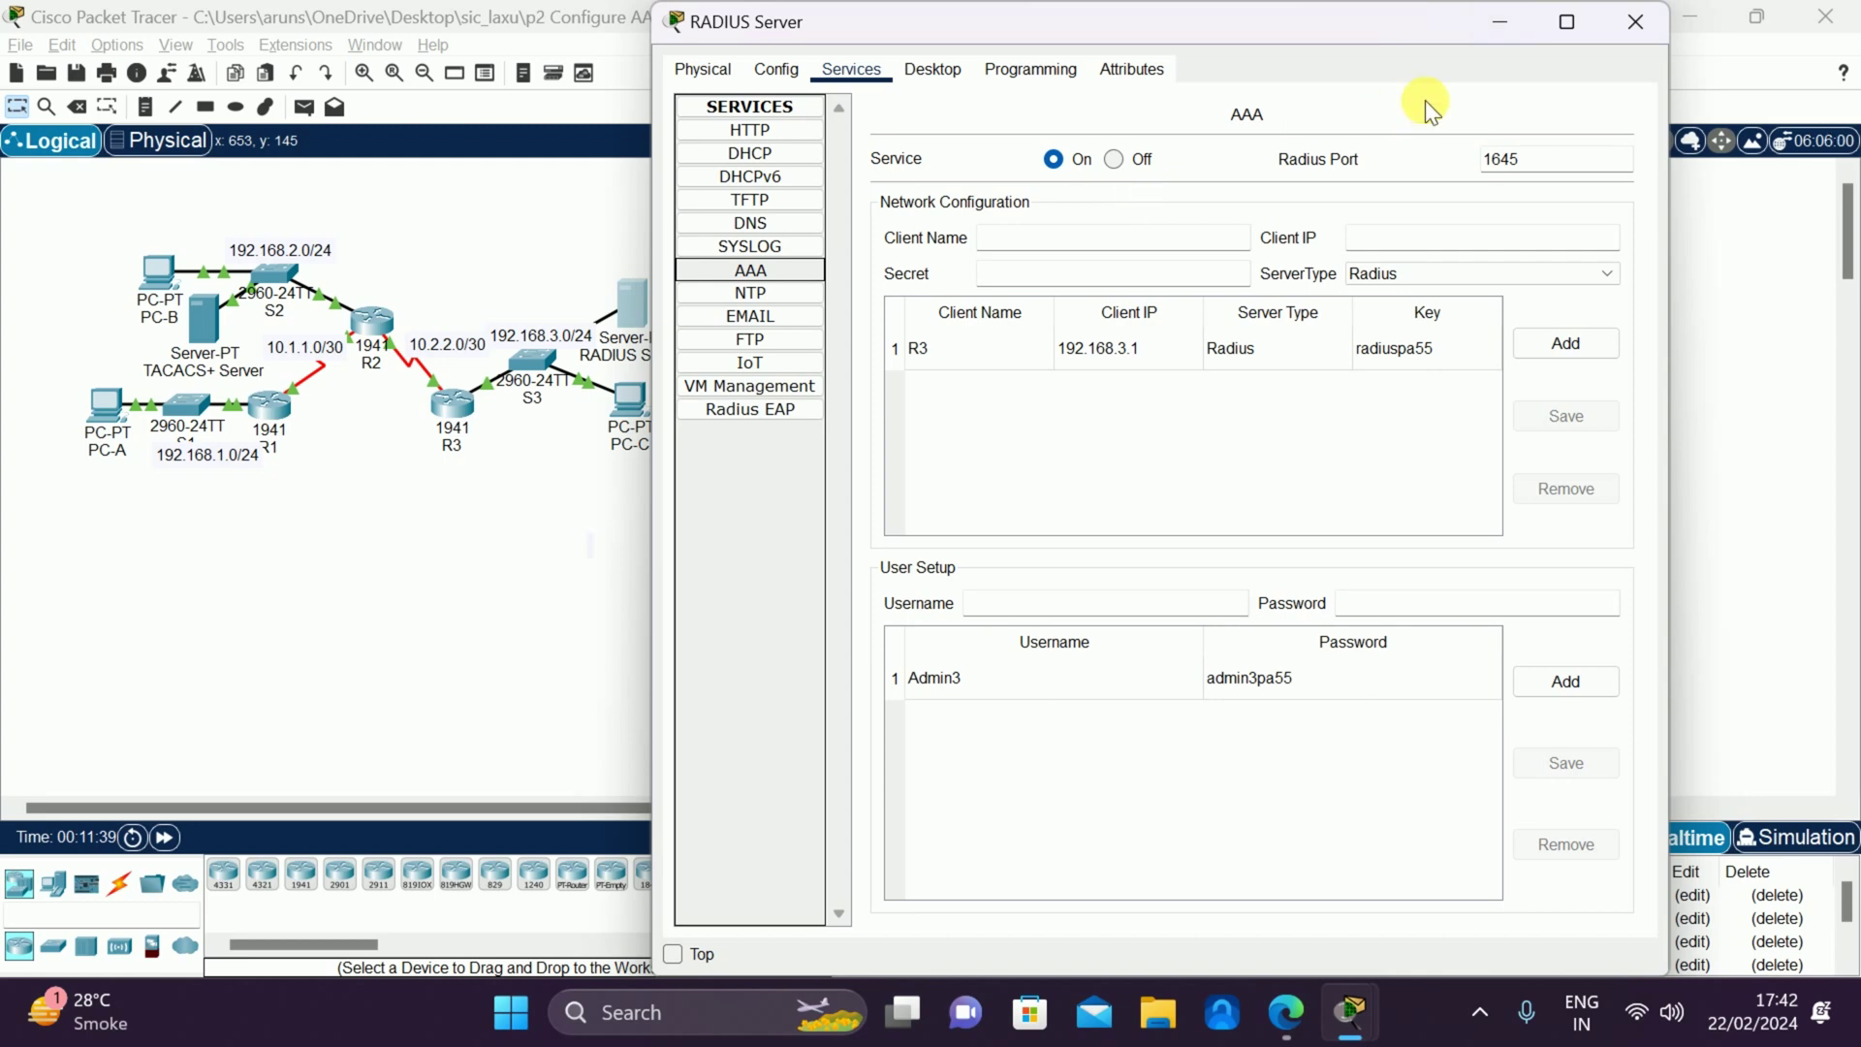
left_click(1504, 31)
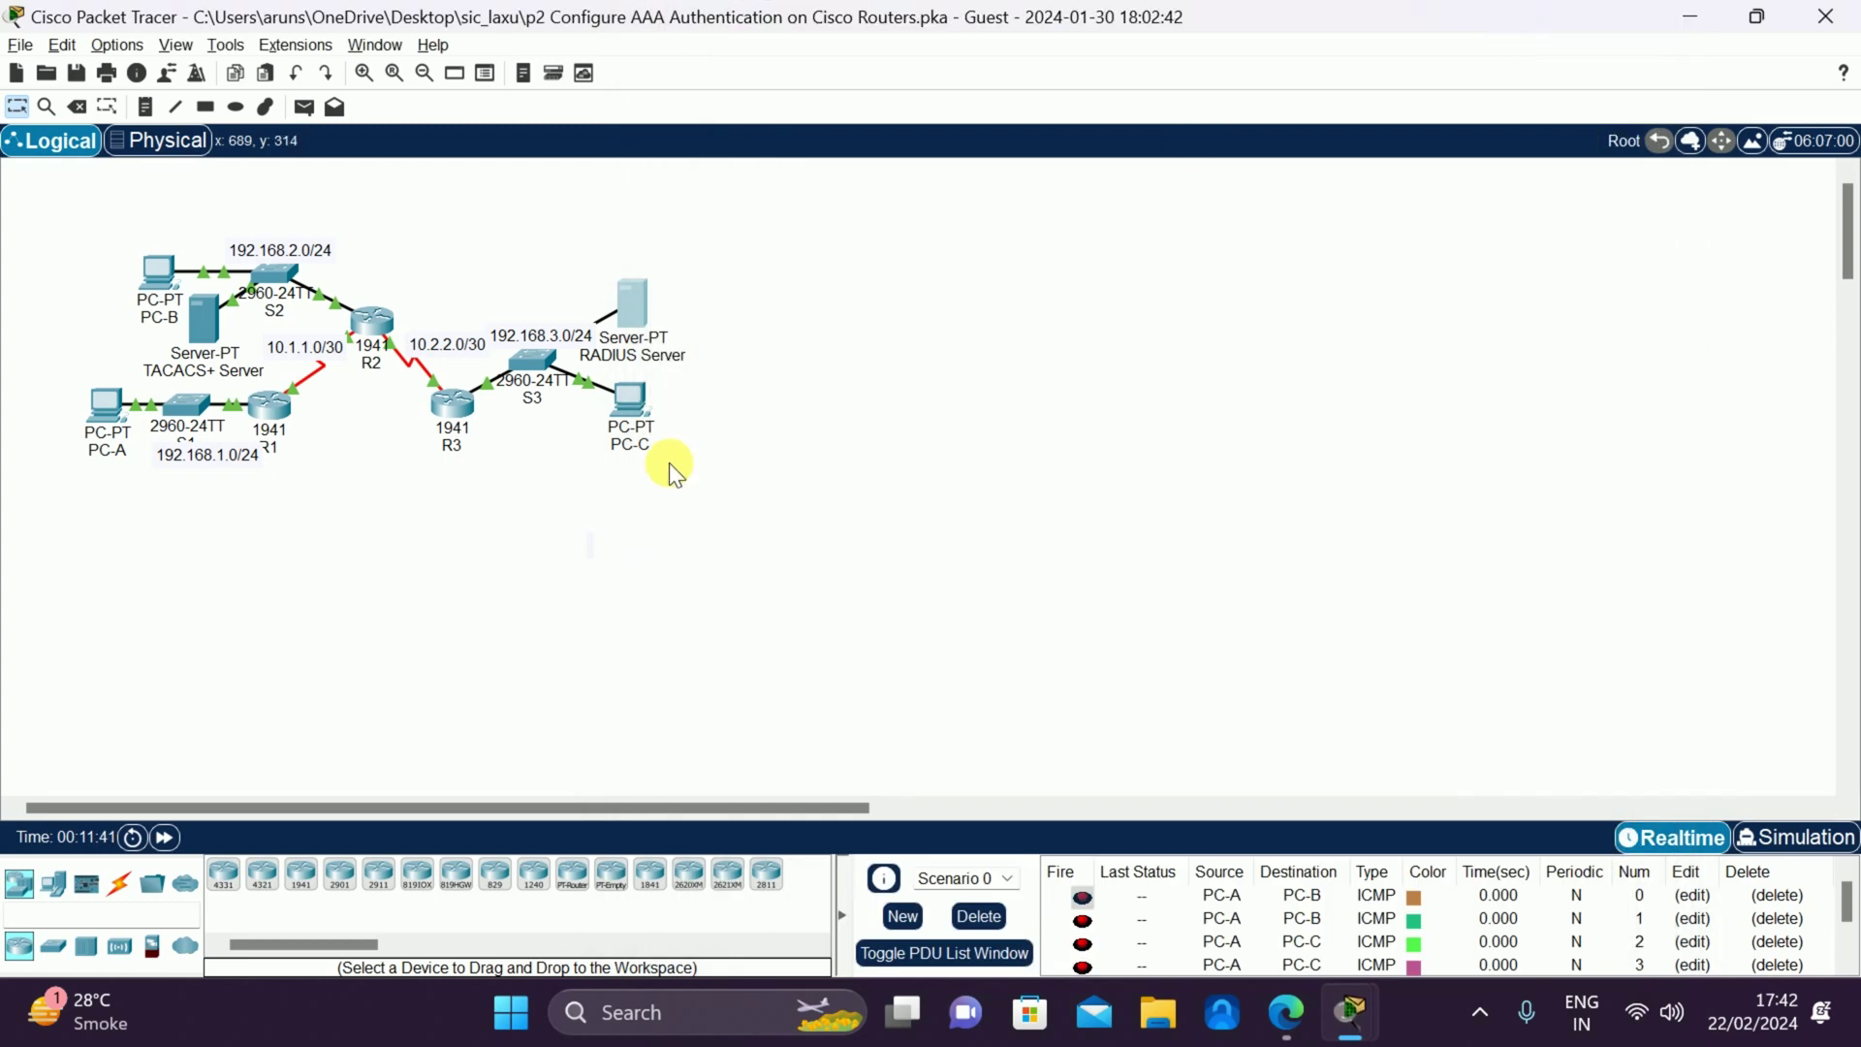
Return to the manual and copy the command radius-server host 192.168.3.2 from Part 4, Step 3.
key("alt+Tab")
key("alt+Tab")
key("alt+Tab")
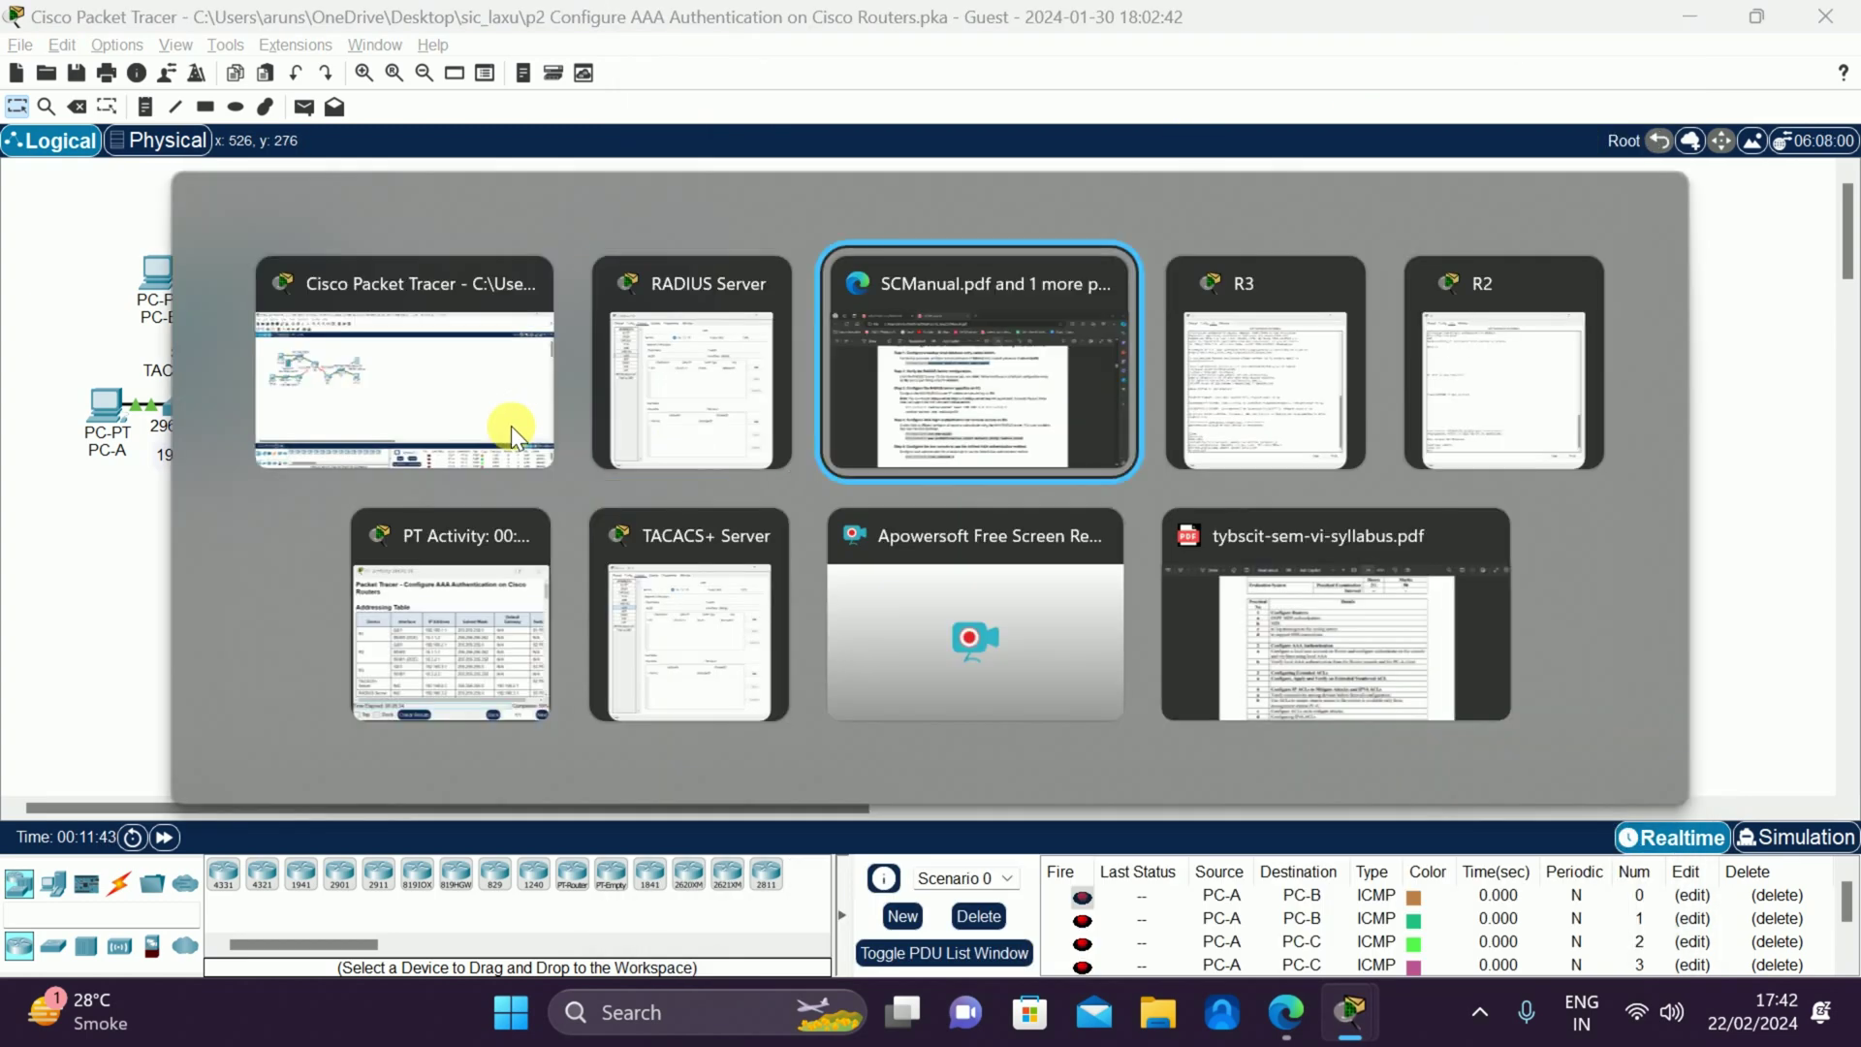
key("alt+Tab")
key("alt+Tab")
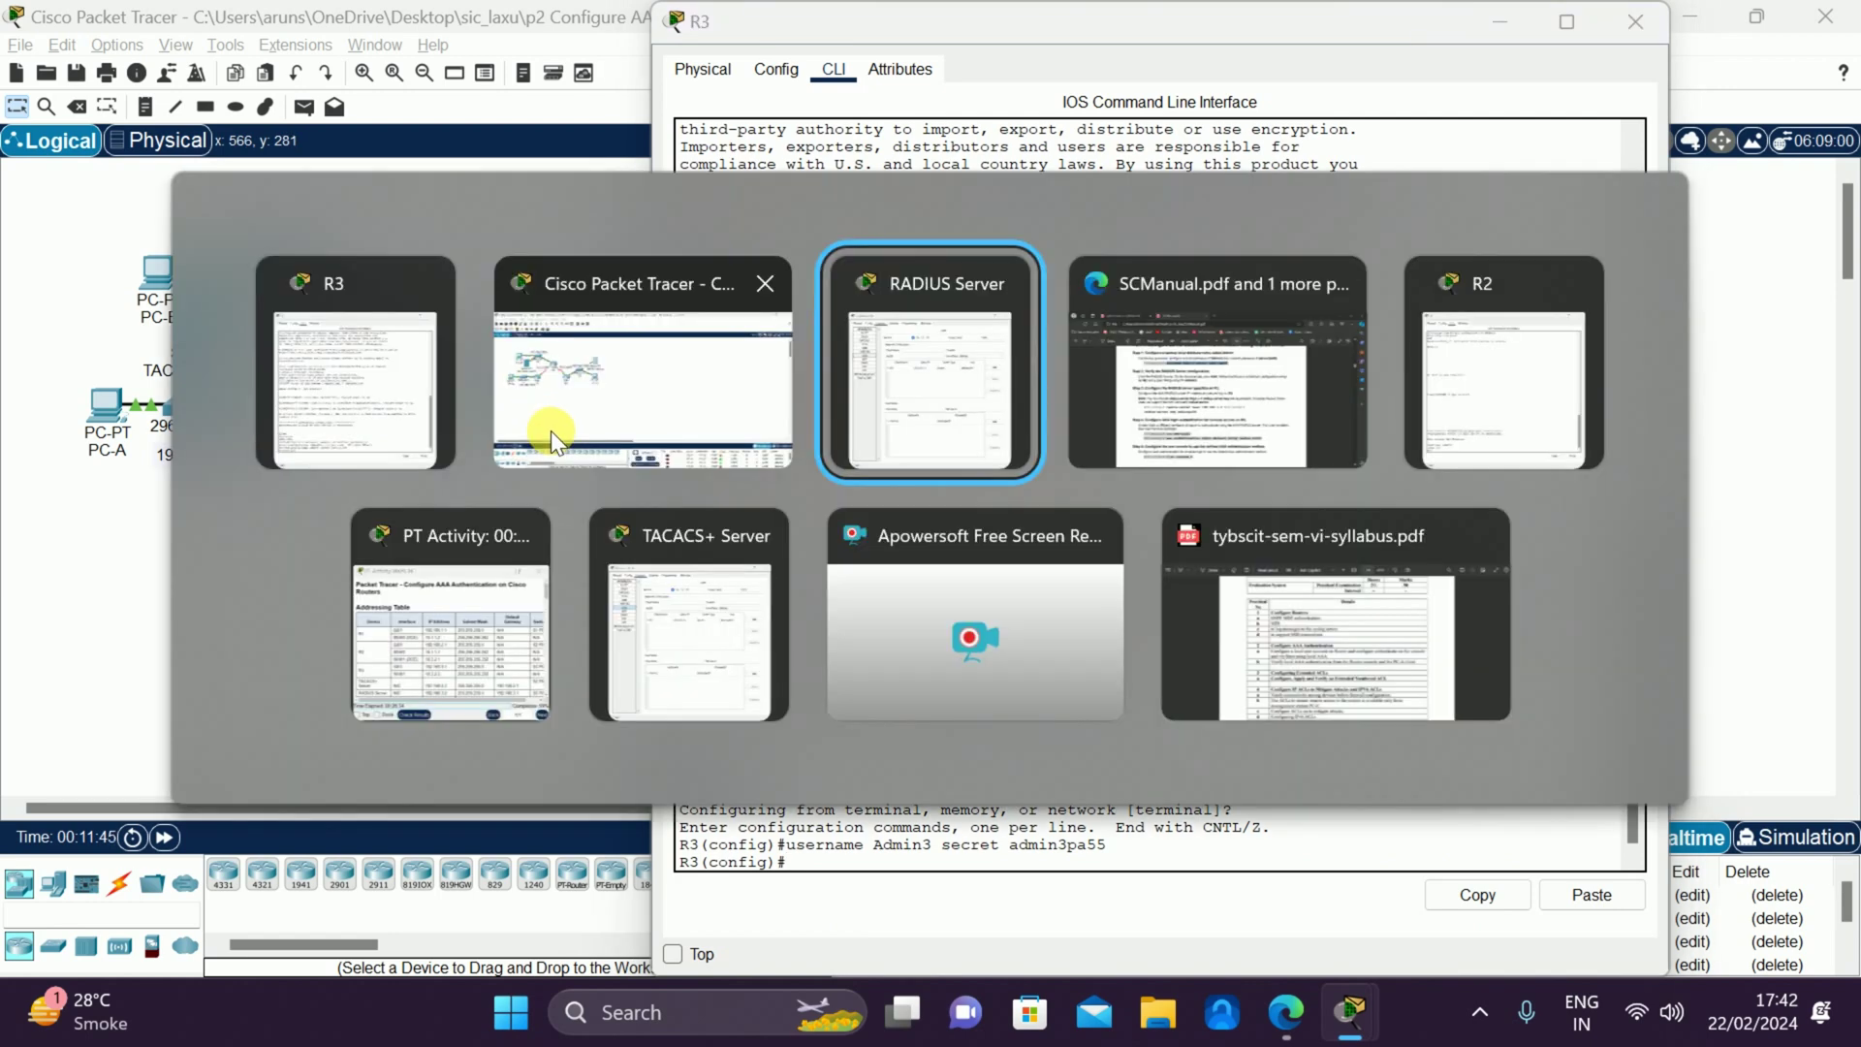
key("alt+Tab")
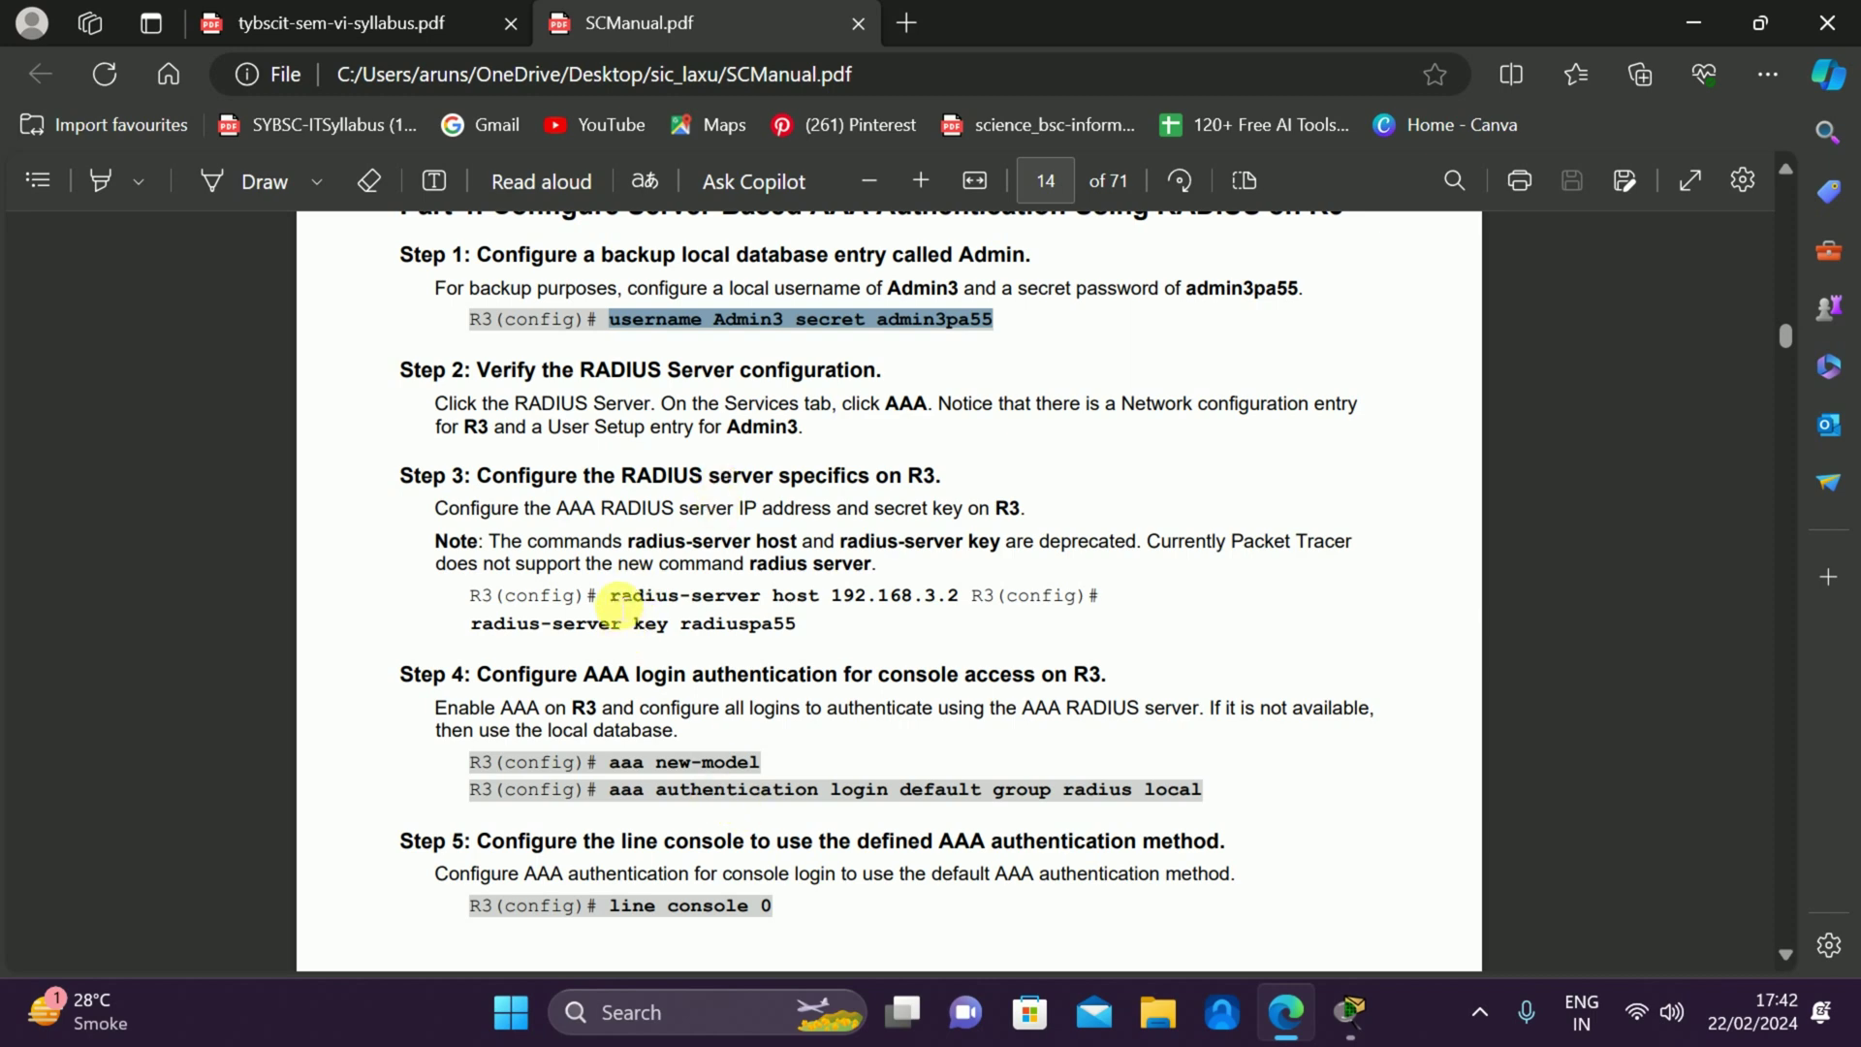
left_click_drag(611, 596, 980, 592)
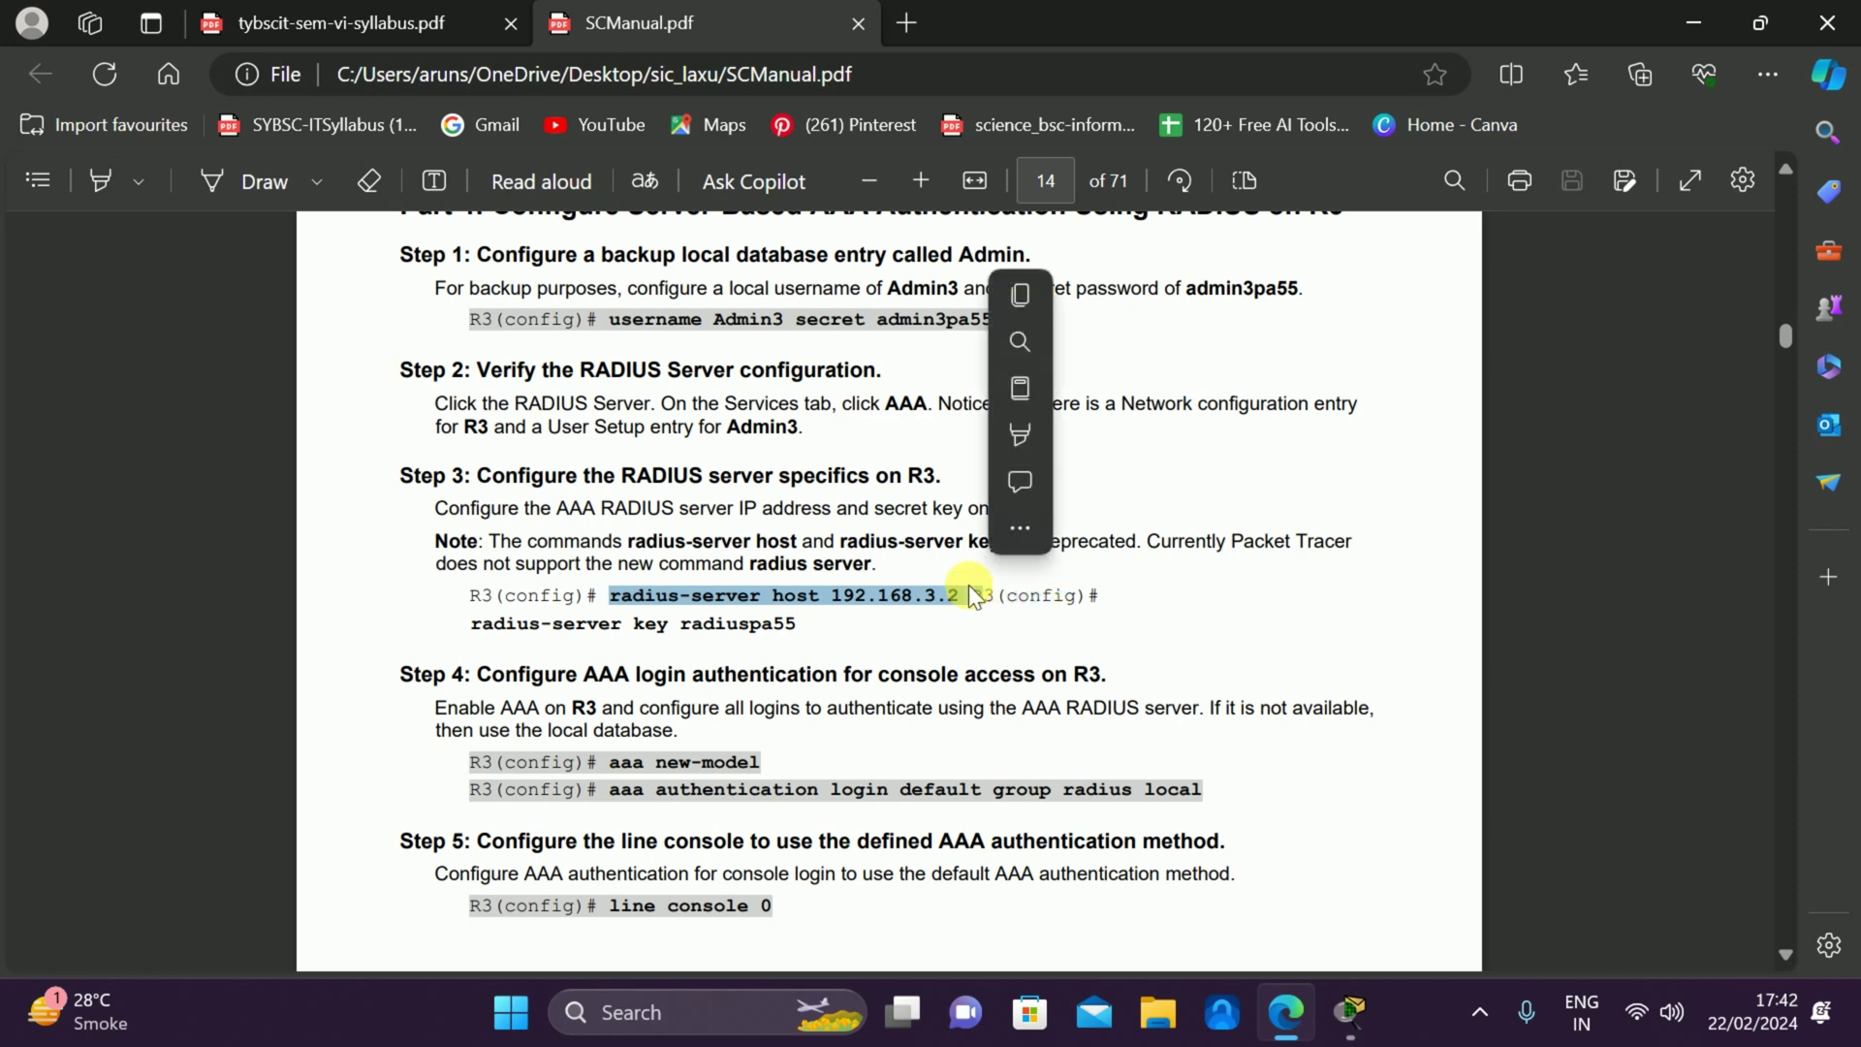
left_click(737, 611)
left_click_drag(611, 595, 958, 616)
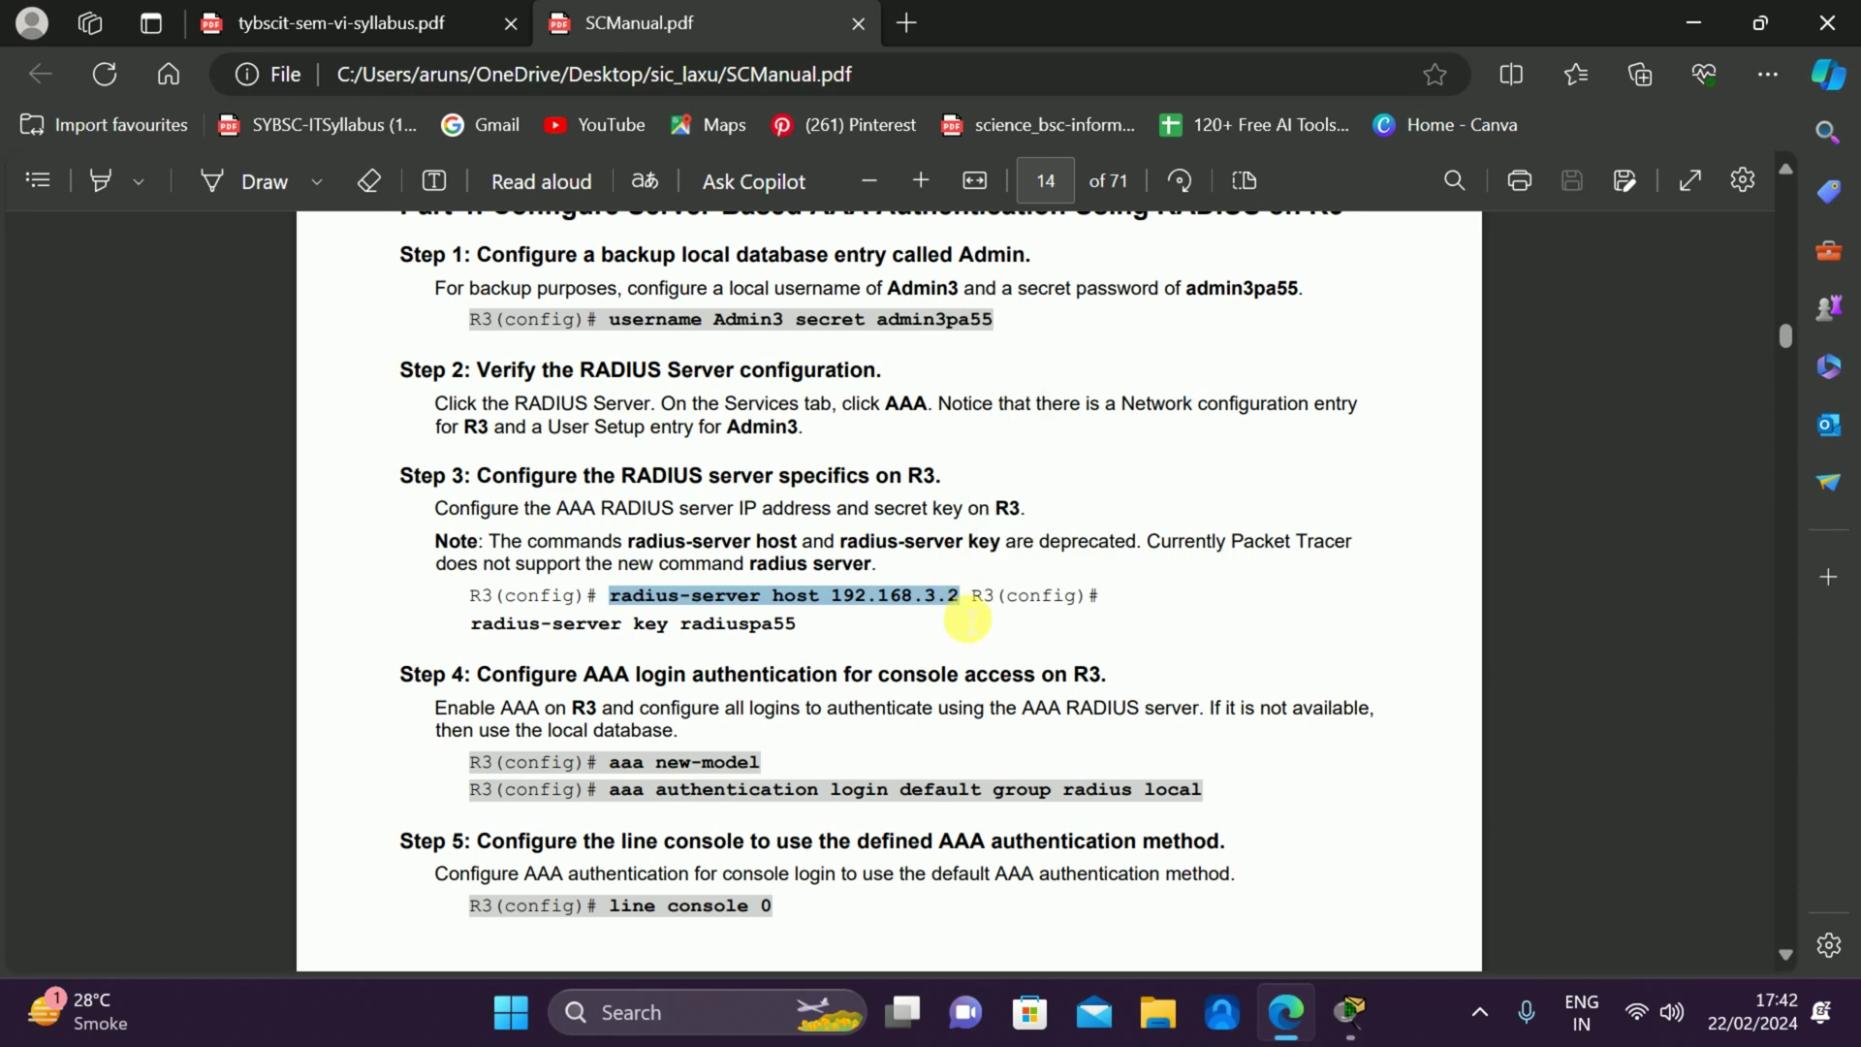
Run radius-server host 192.168.3.2 in R3's global configuration.
key("alt+Tab")
key("alt+Tab")
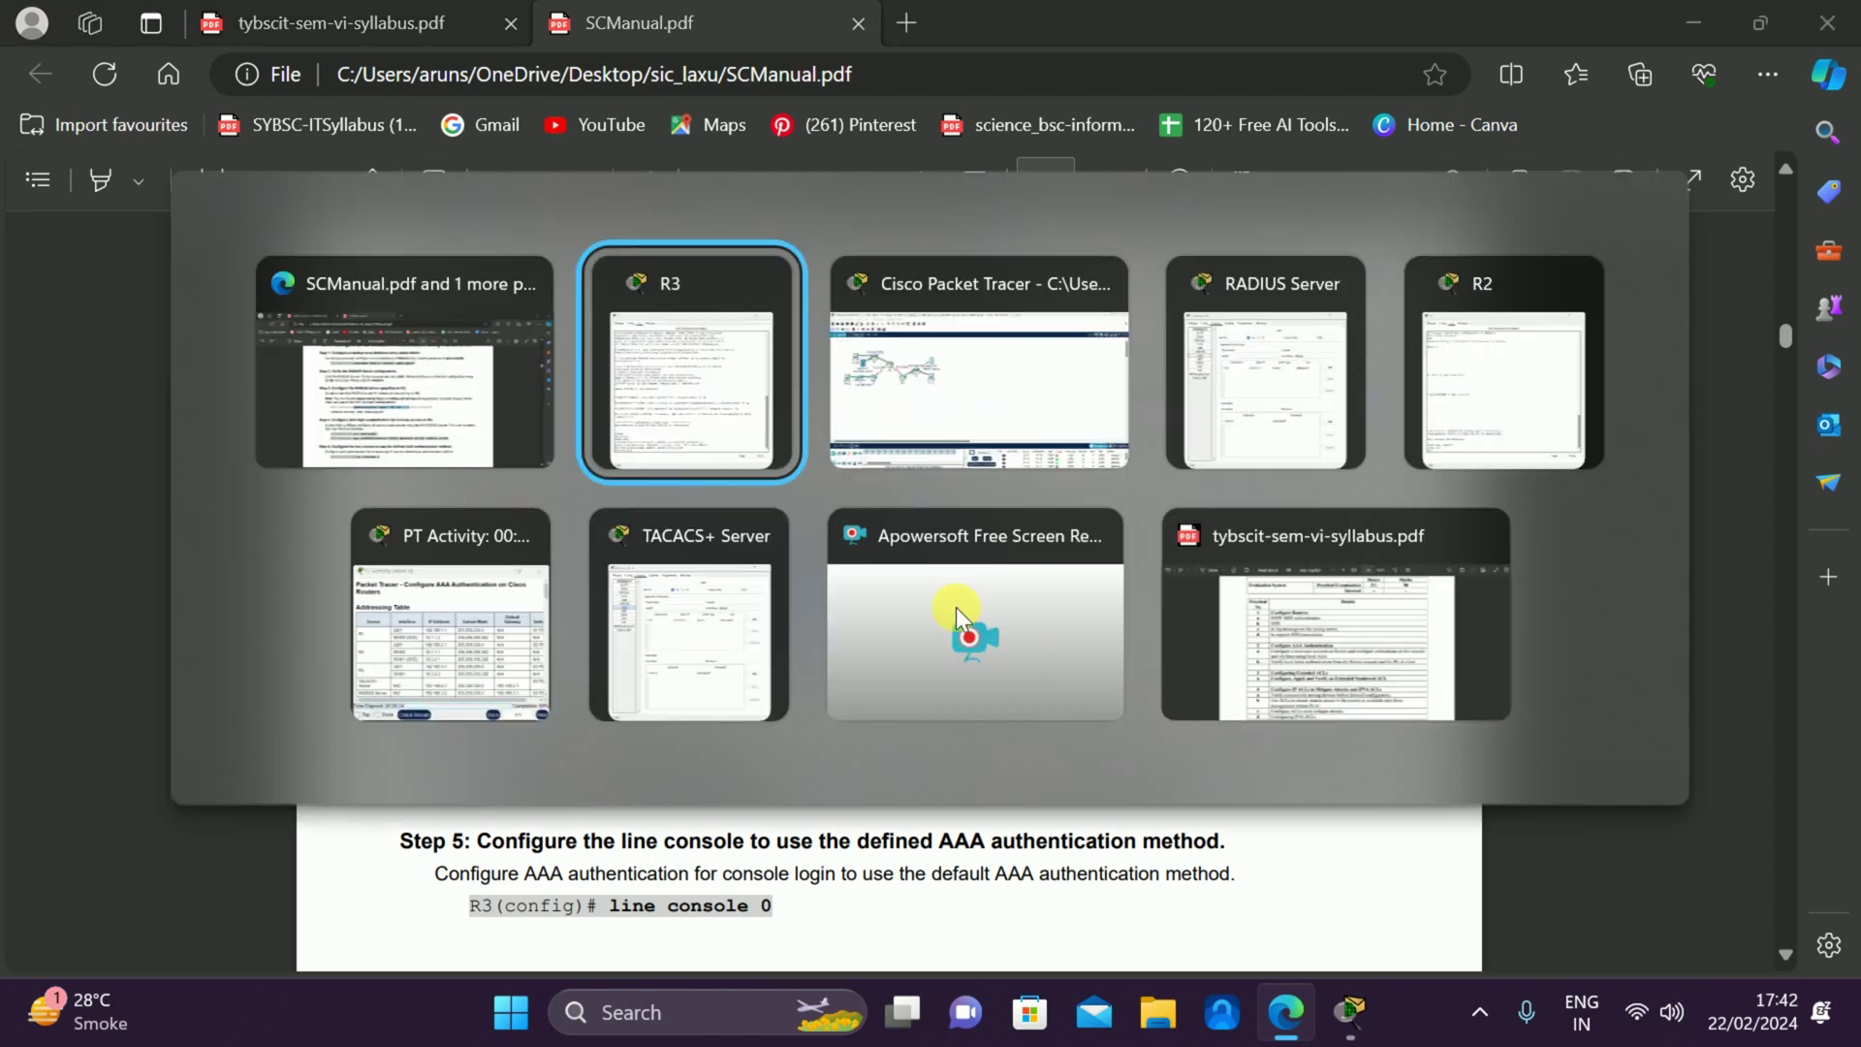
left_click(450, 407)
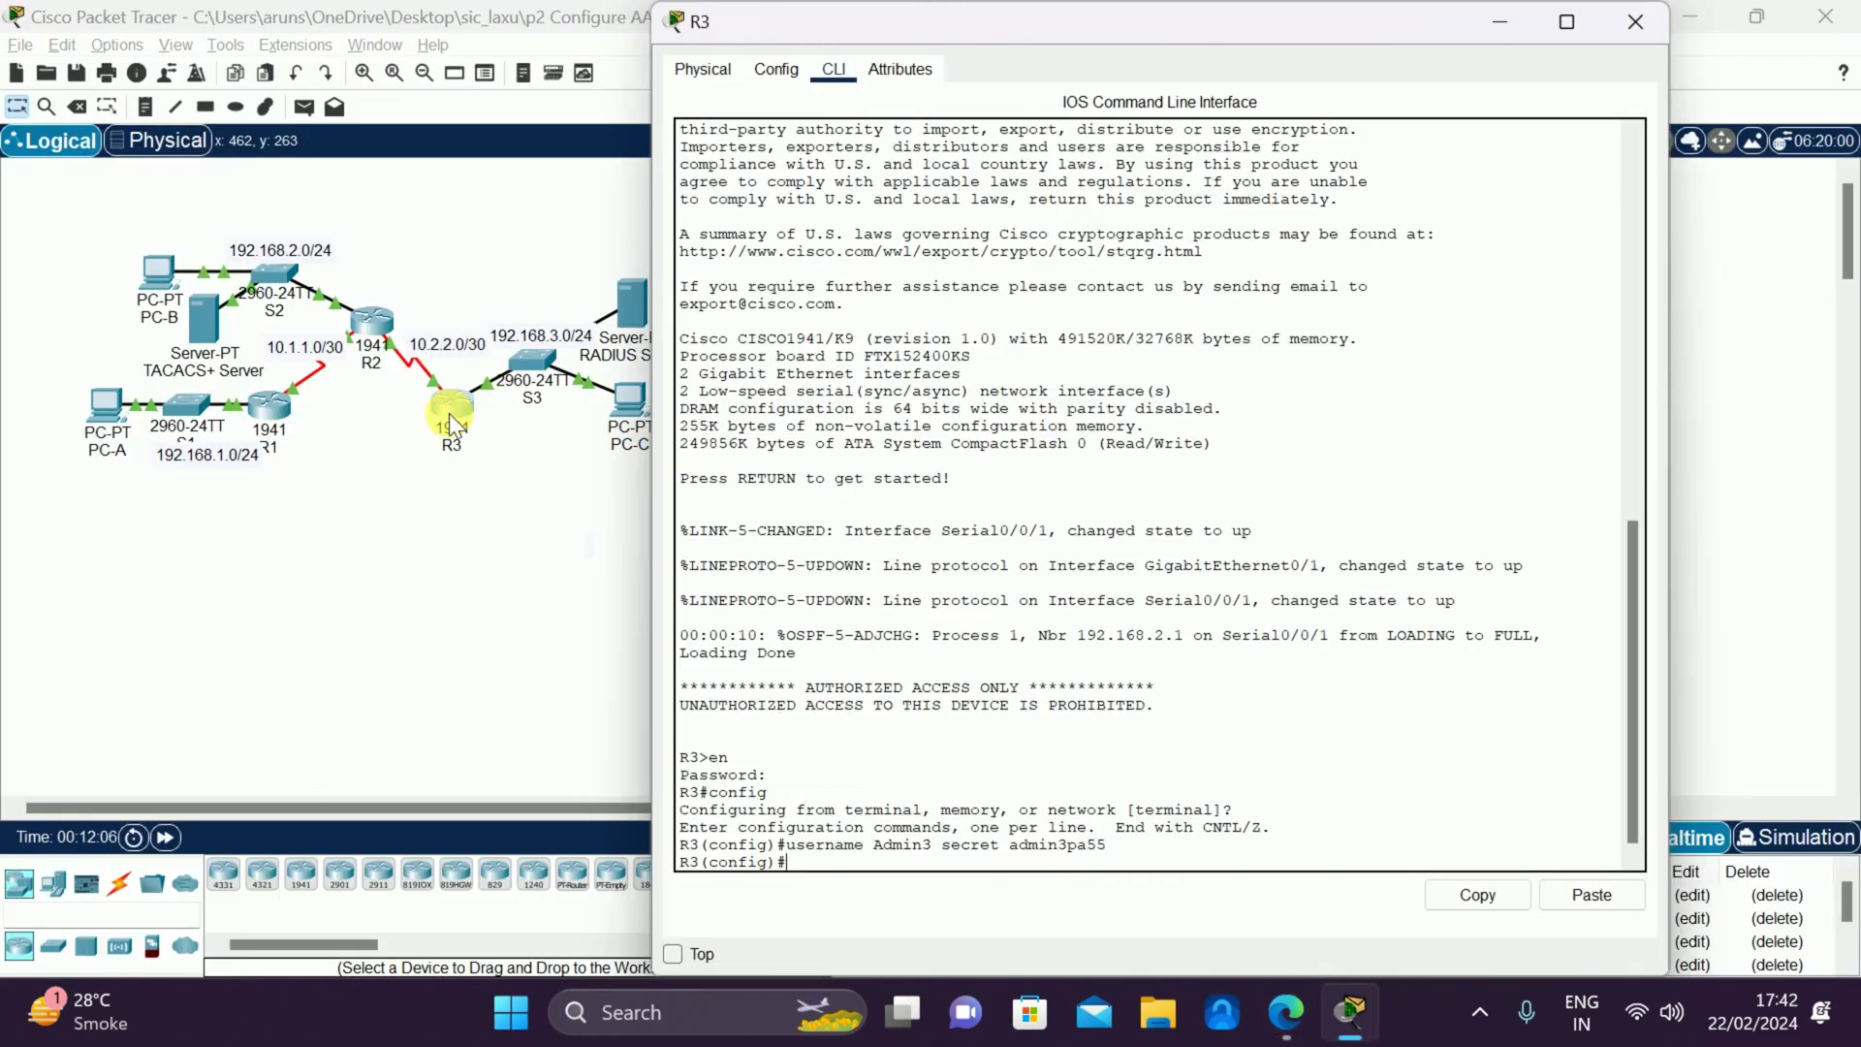
right_click(826, 868)
left_click(849, 912)
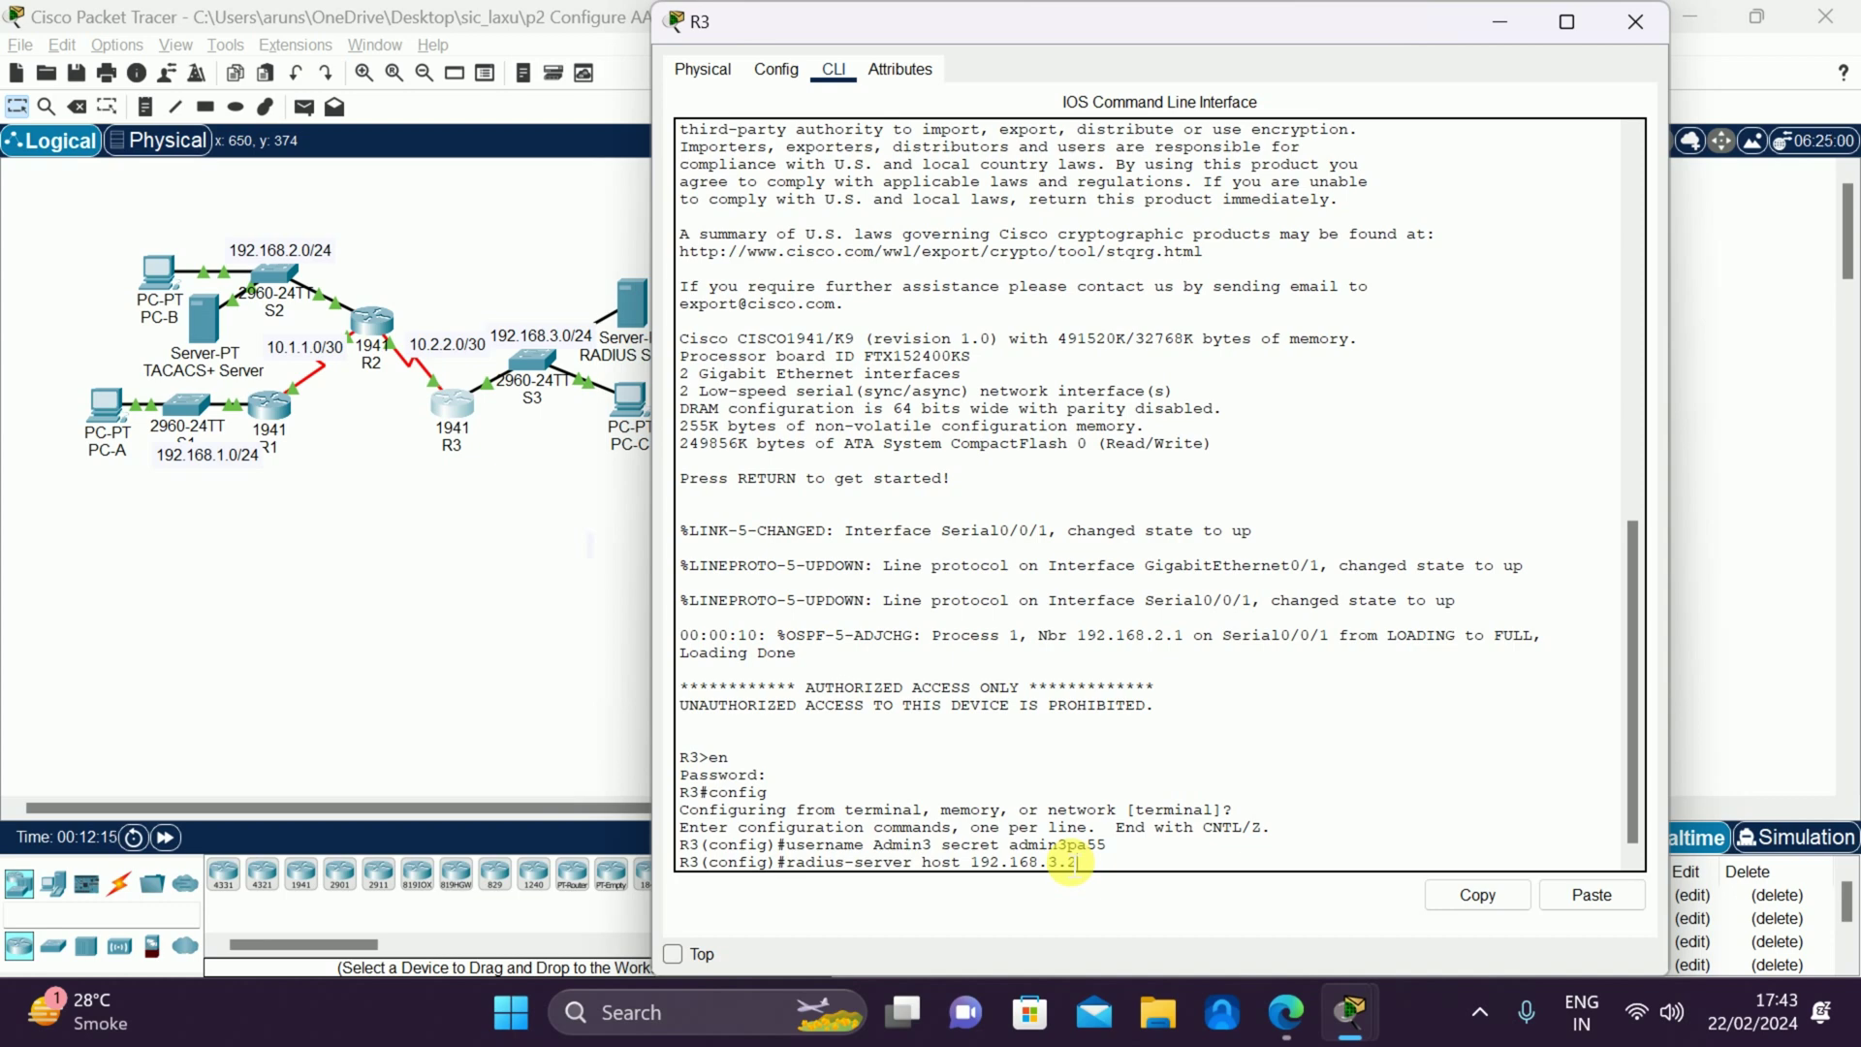
key("Return")
Copy the radius-server key command from the manual's Step 3 and run it on R3 to set the RADIUS secret key.
key("alt+Tab")
key("Tab")
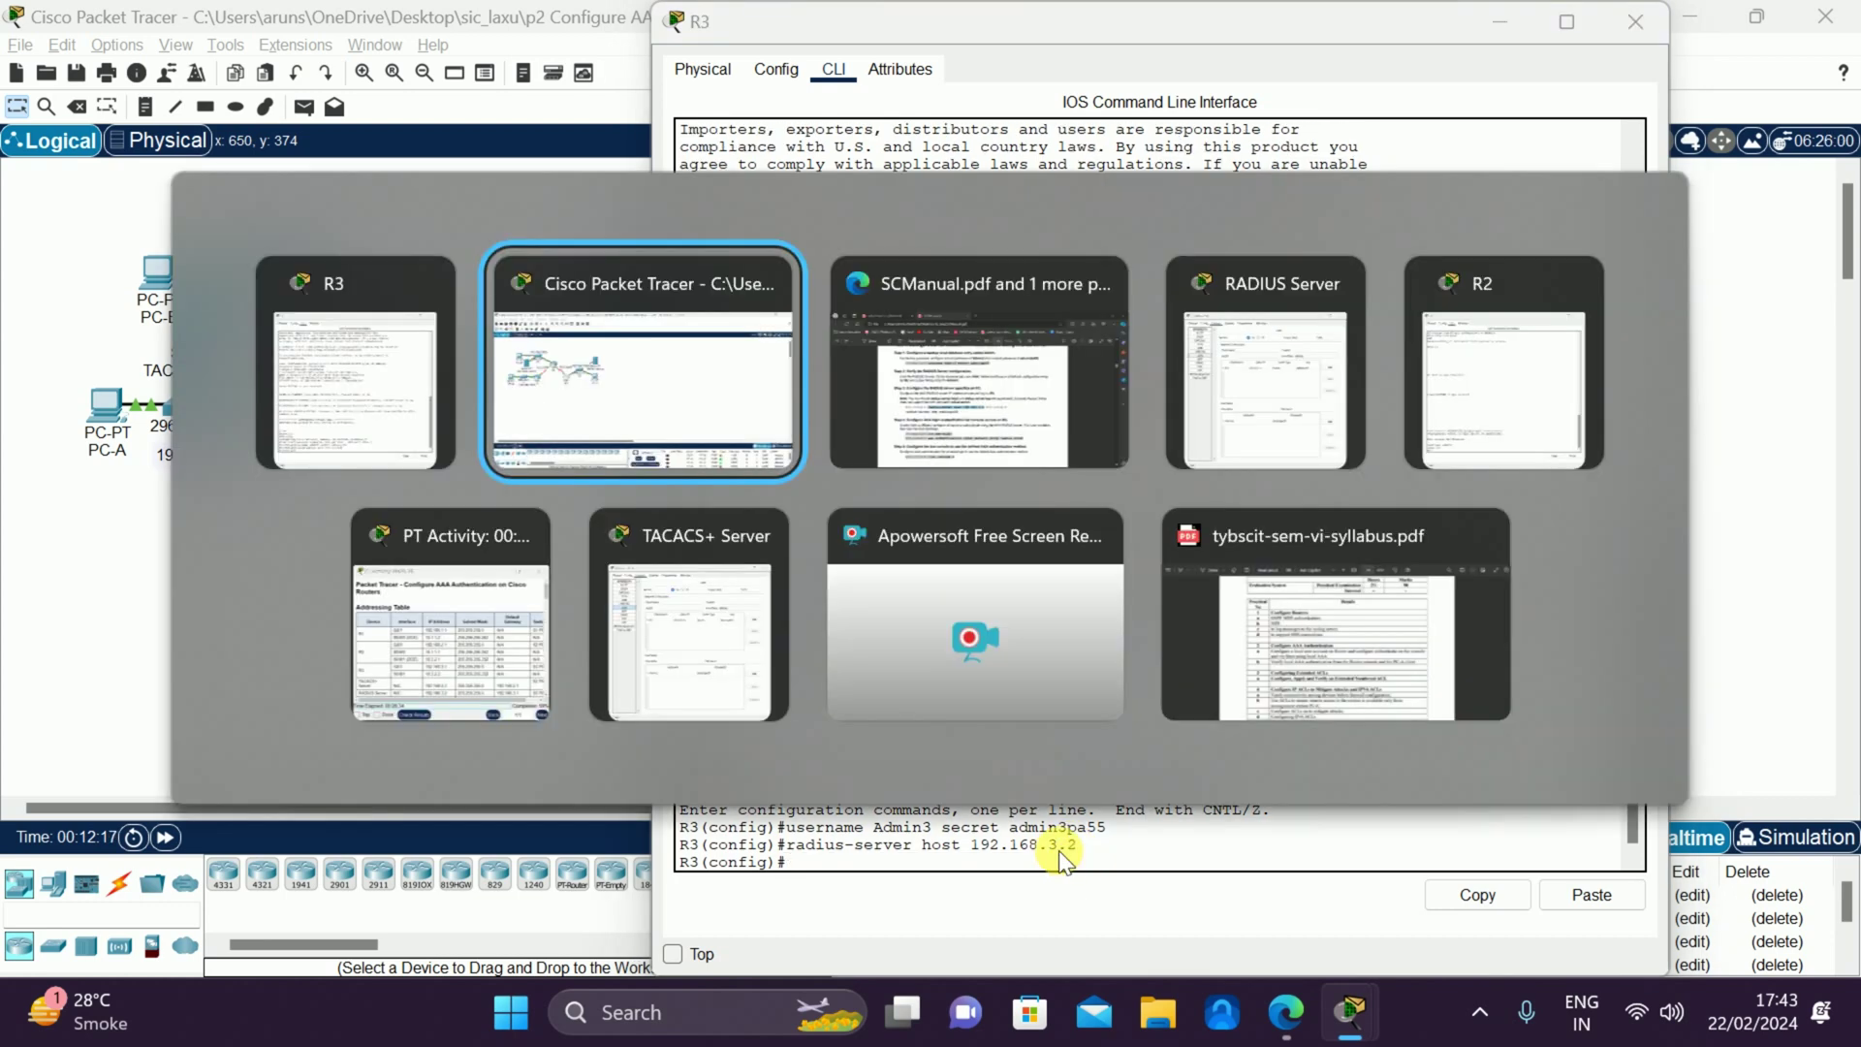
left_click_drag(475, 625, 812, 631)
key("ctrl+c")
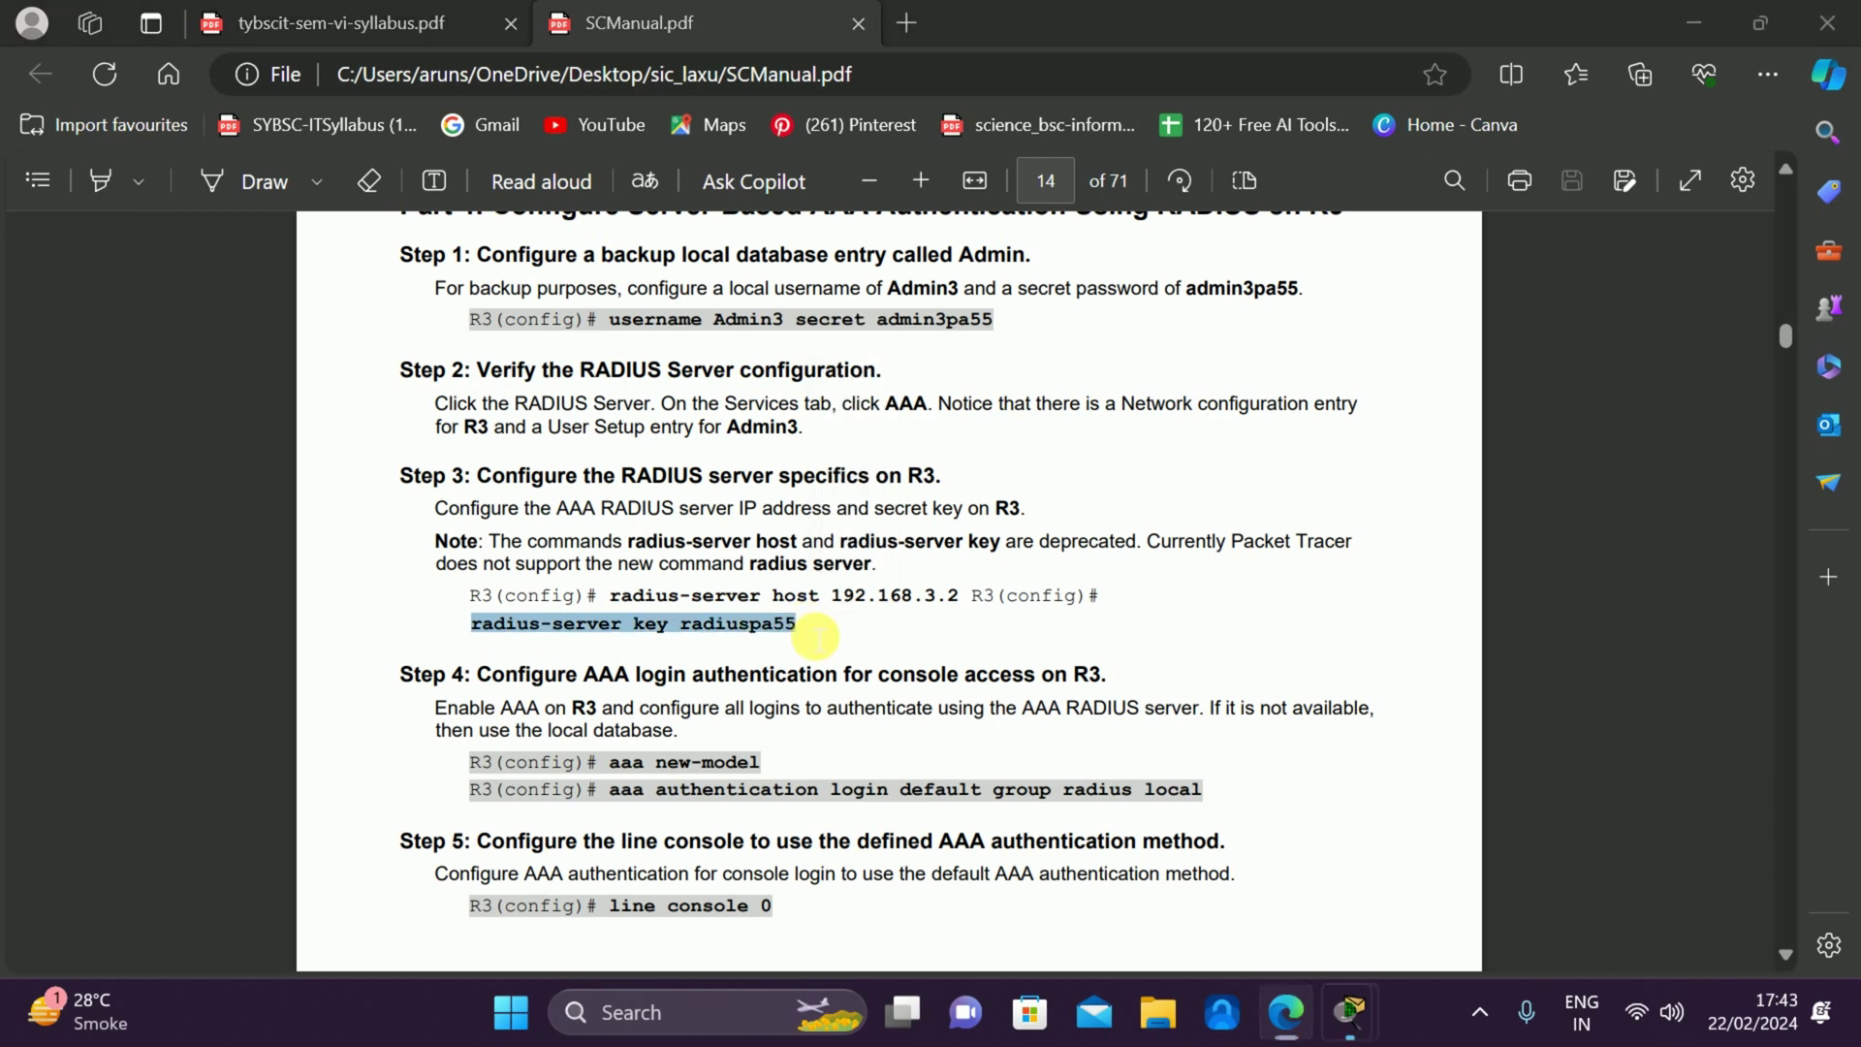
key("alt+Tab")
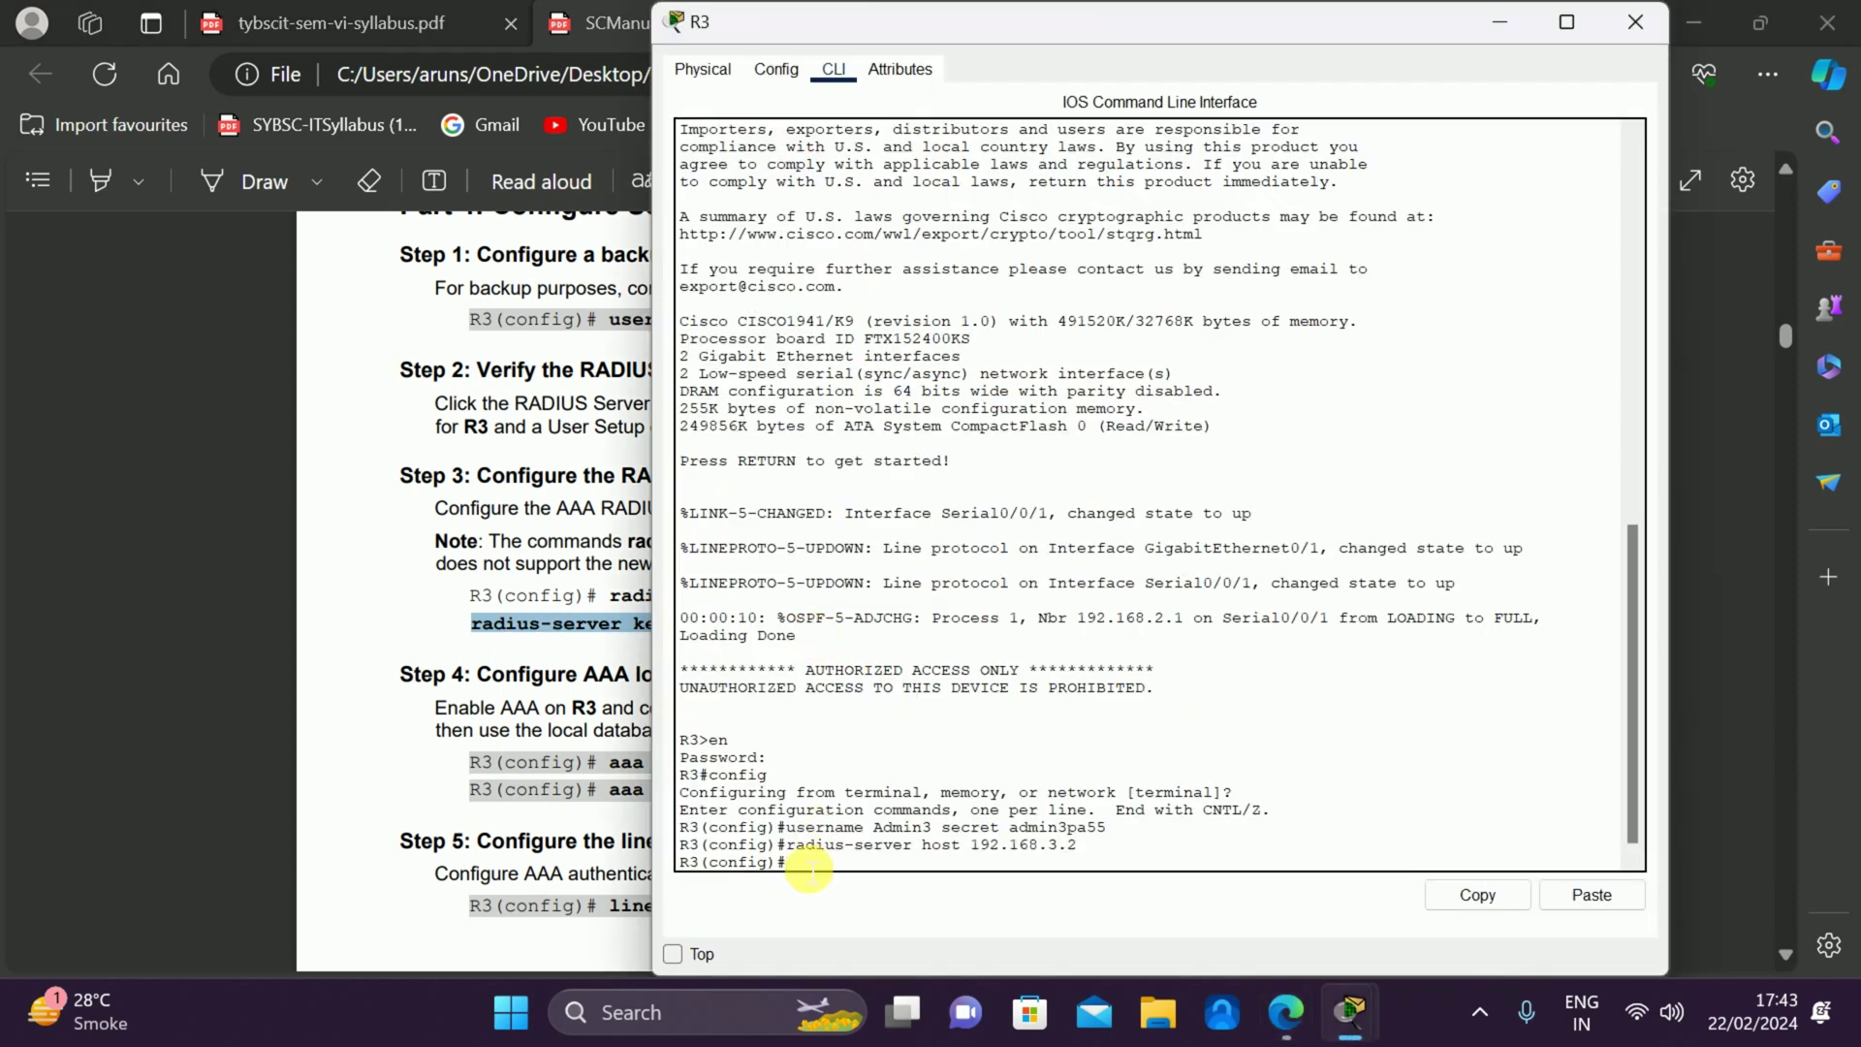
right_click(797, 857)
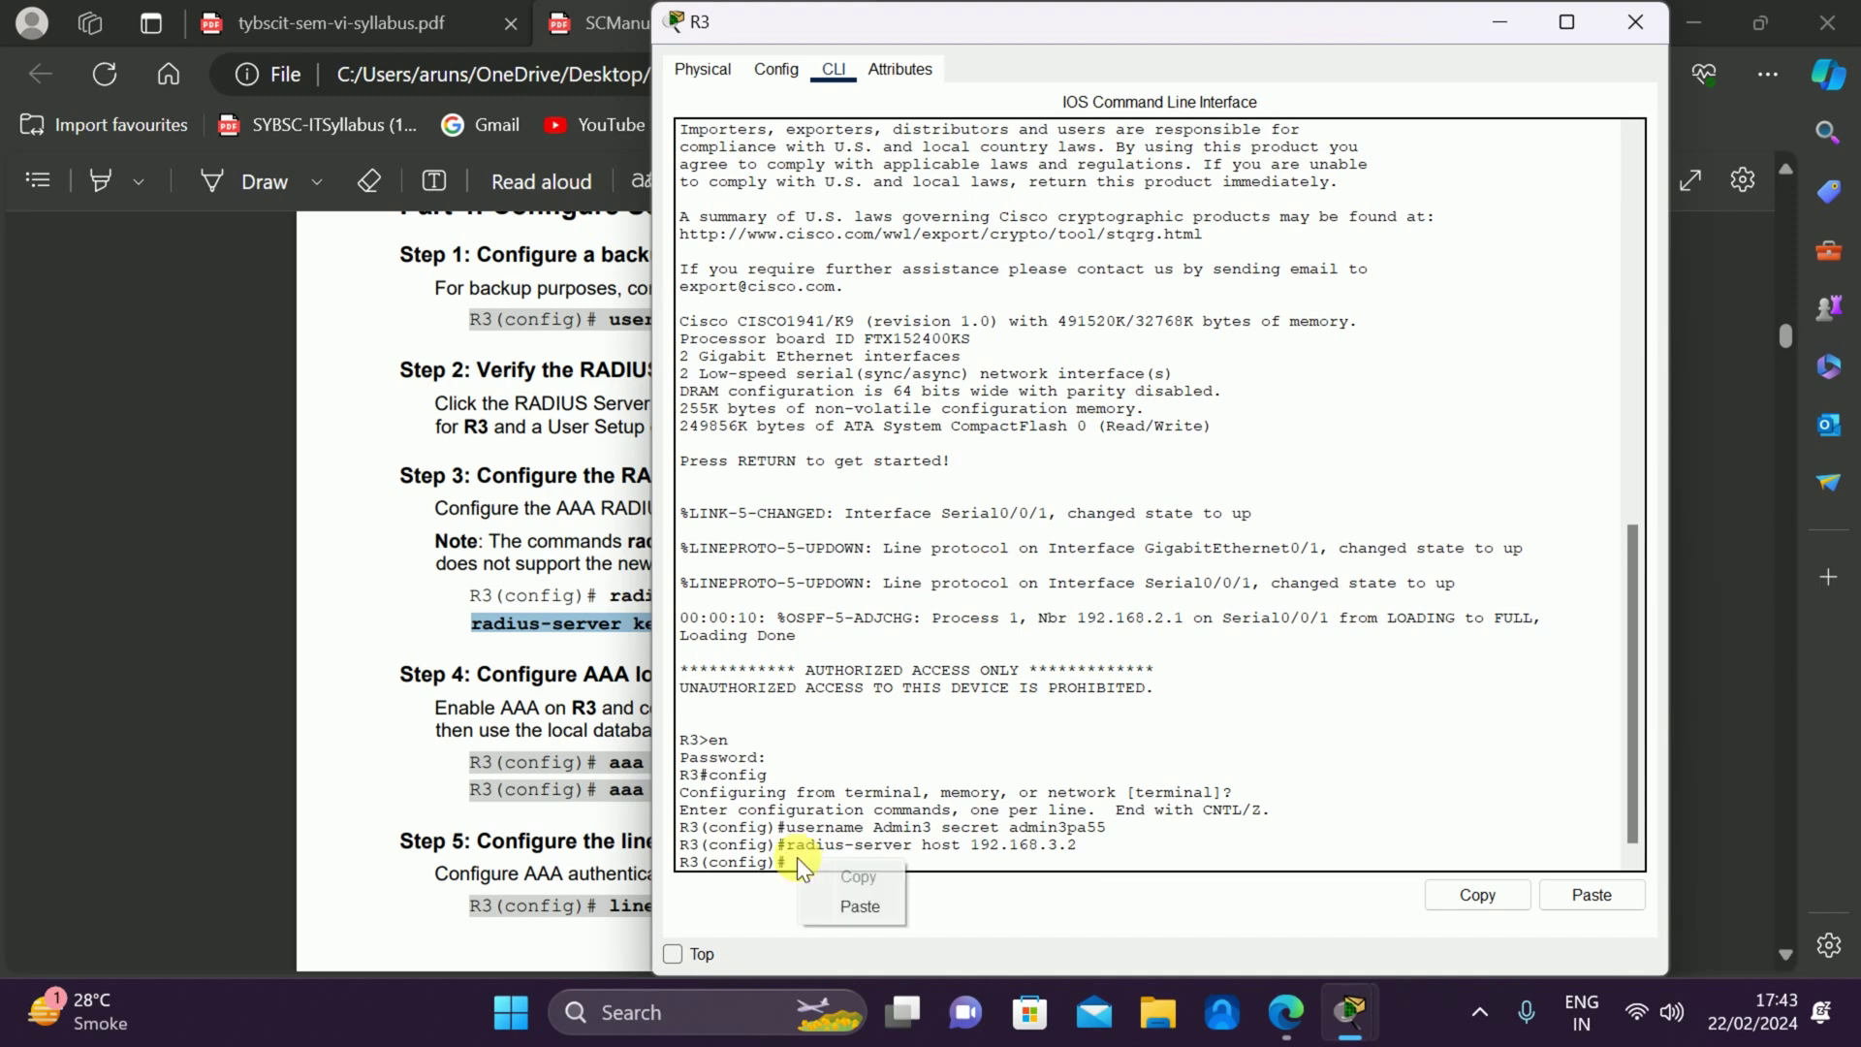
left_click(829, 904)
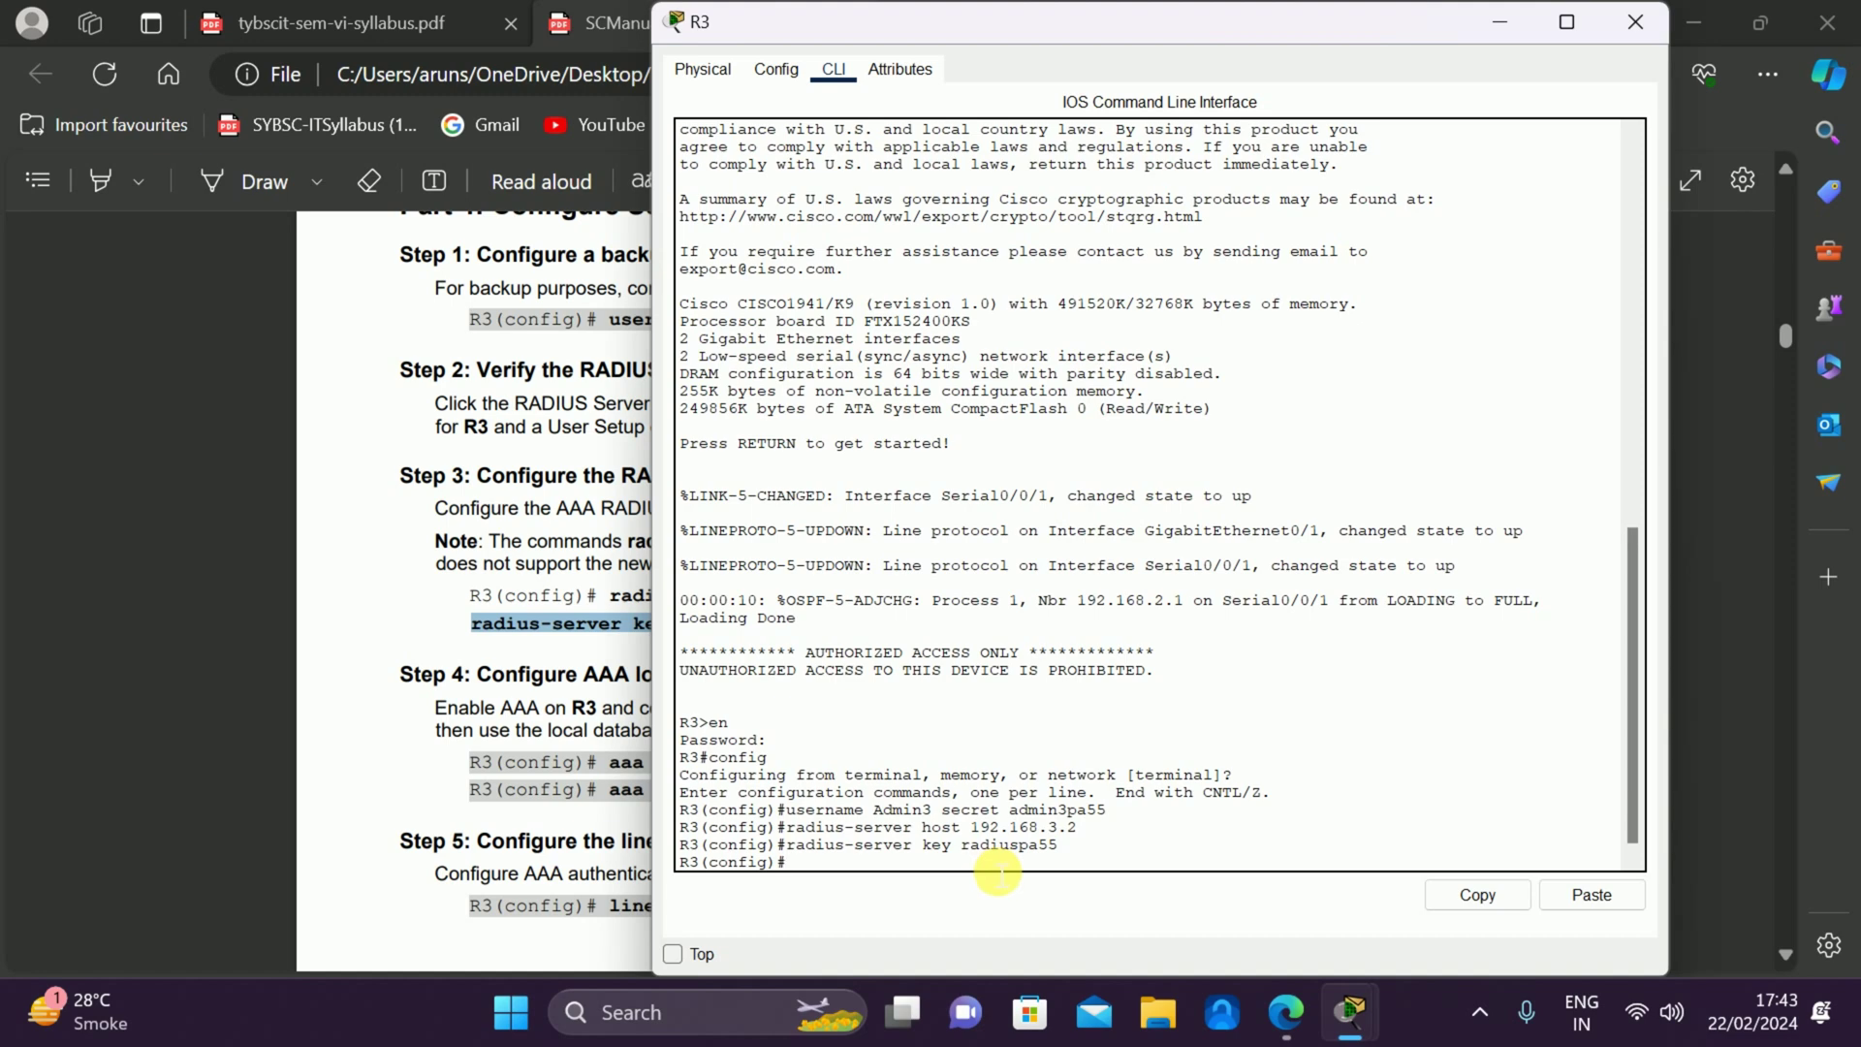
Copy the aaa new-model command from Step 4 of the manual and run it in R3's global configuration.
key("alt+Tab")
scroll(921, 800, "down", 1)
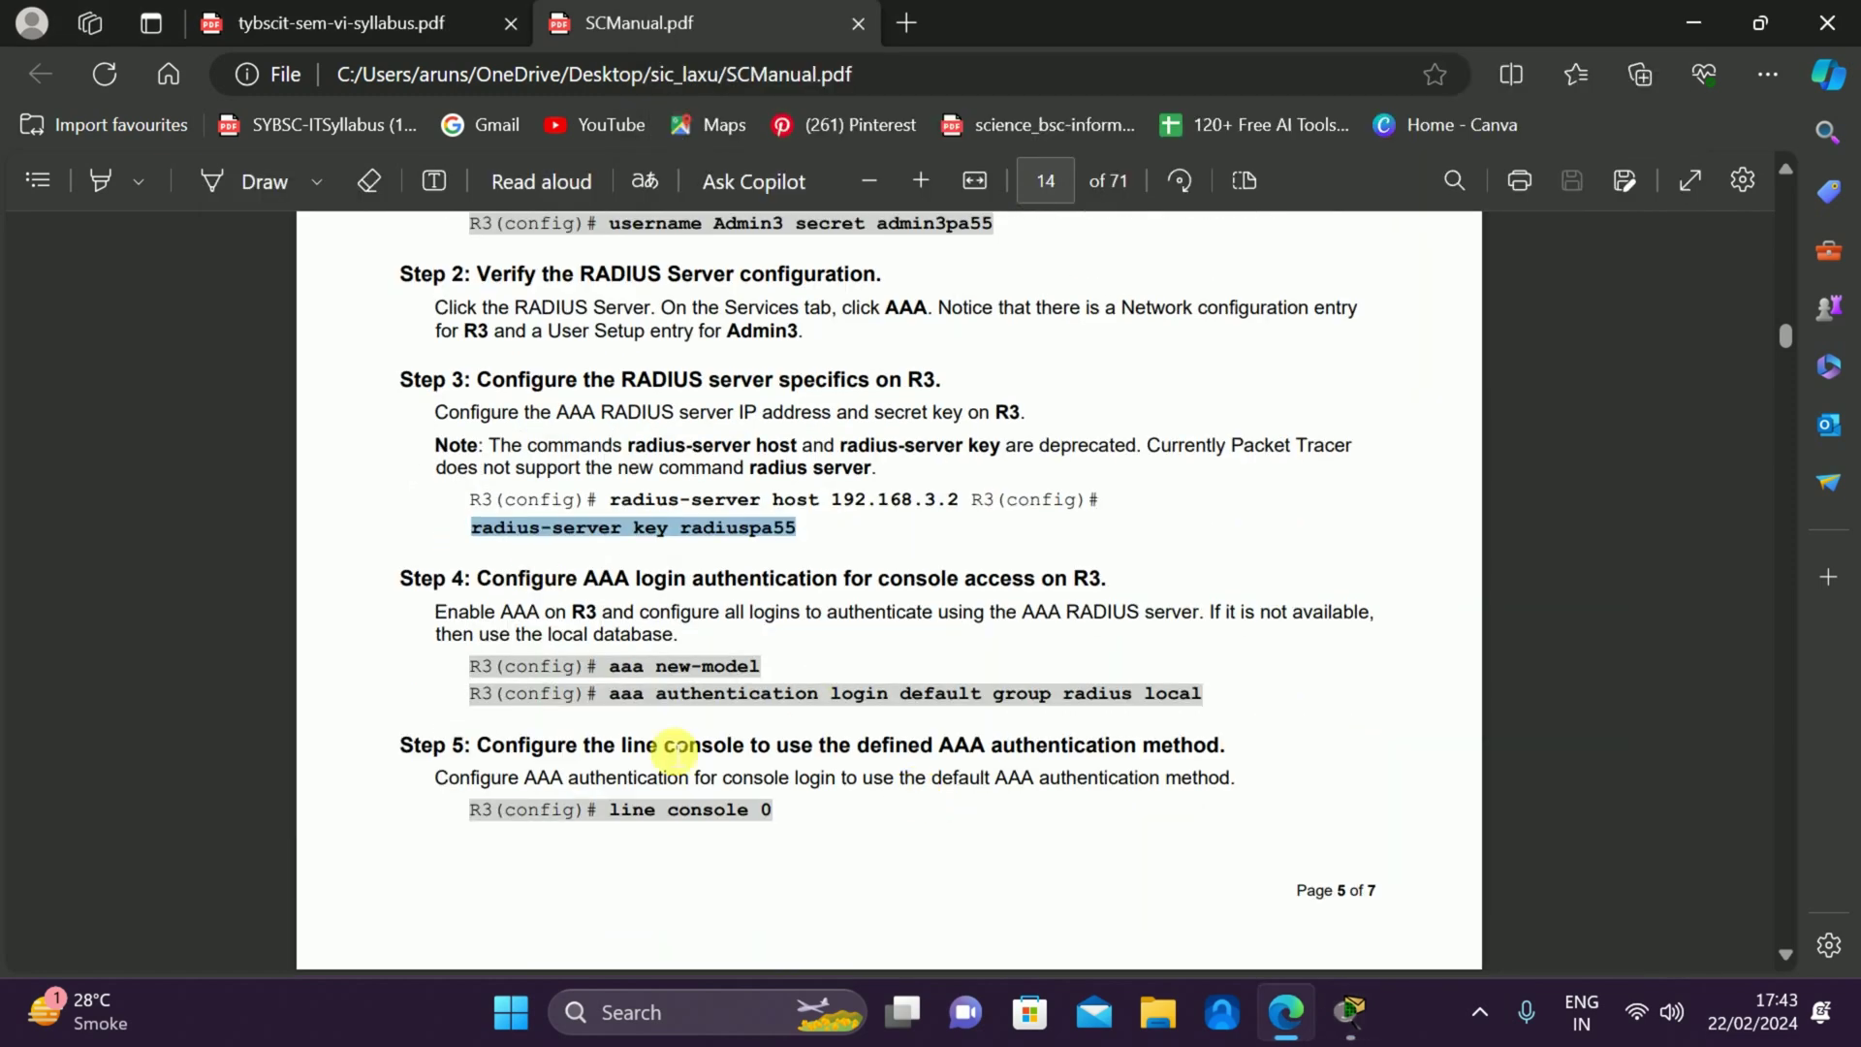
left_click_drag(610, 666, 795, 676)
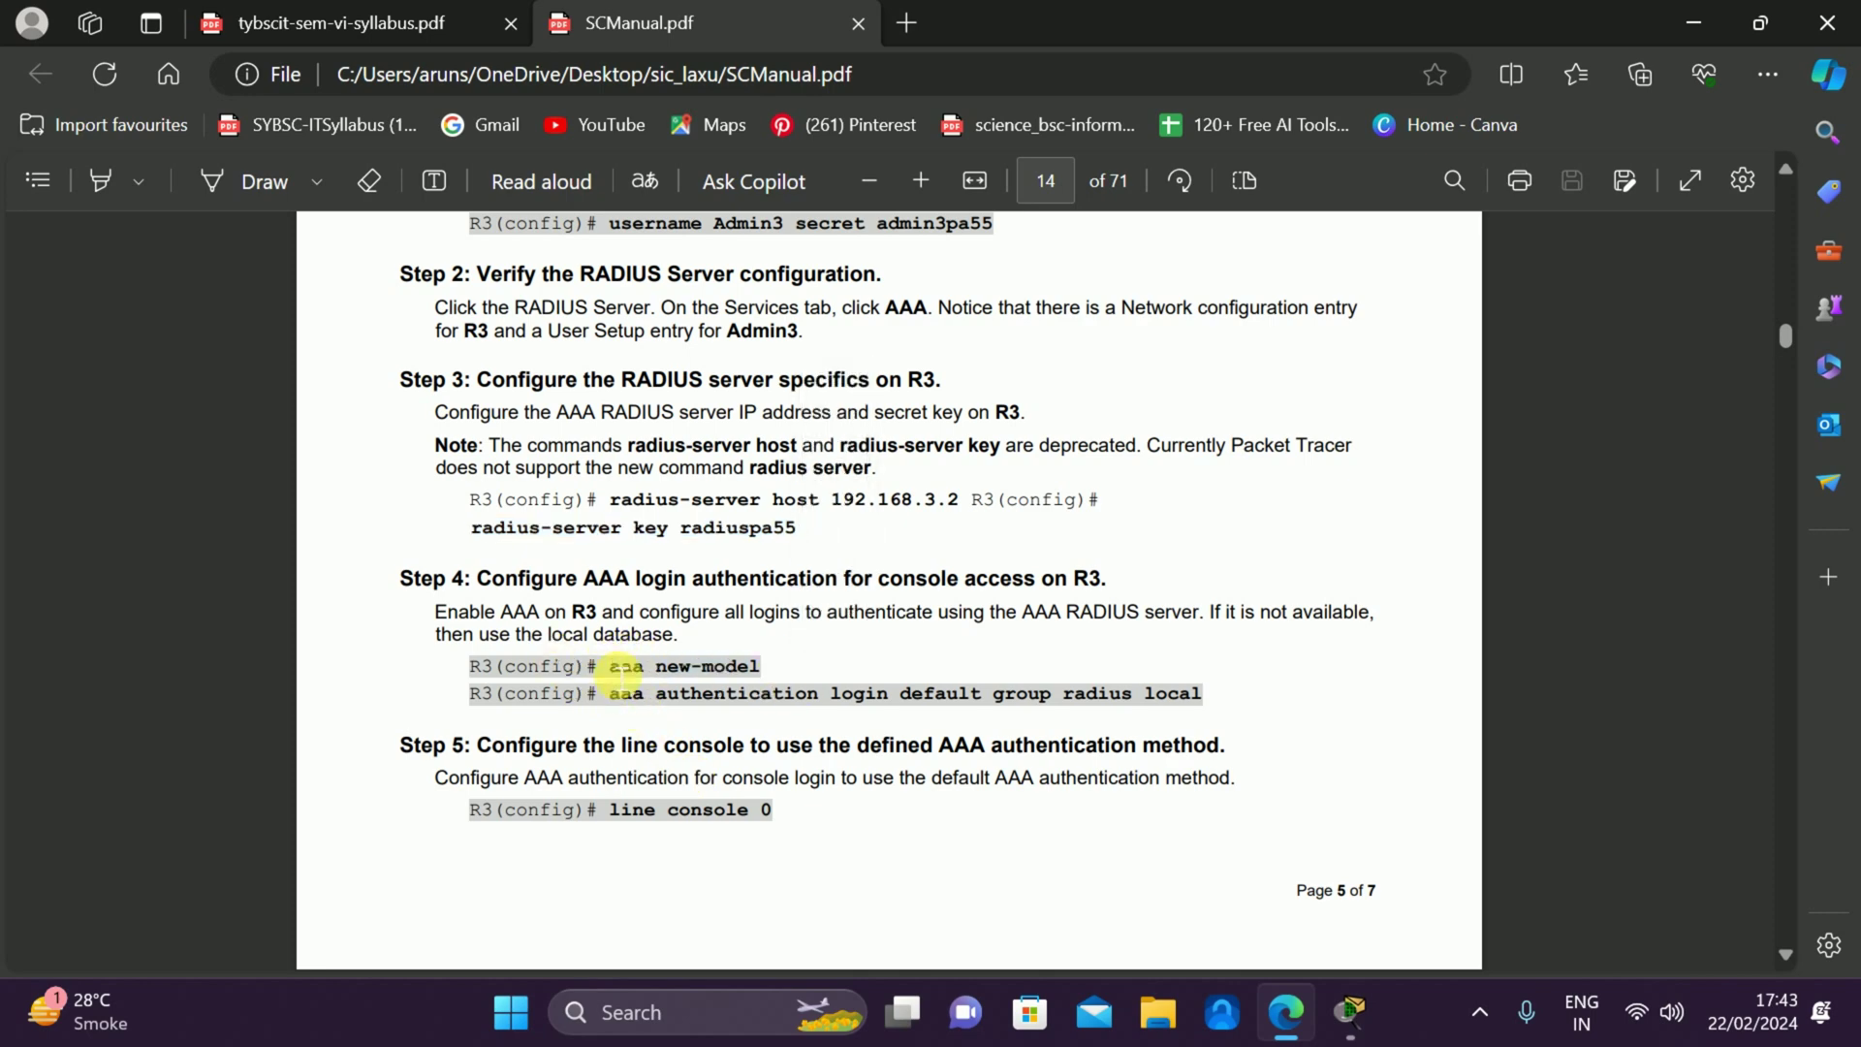
double_click(620, 667)
left_click_drag(622, 665, 765, 671)
key("ctrl+c")
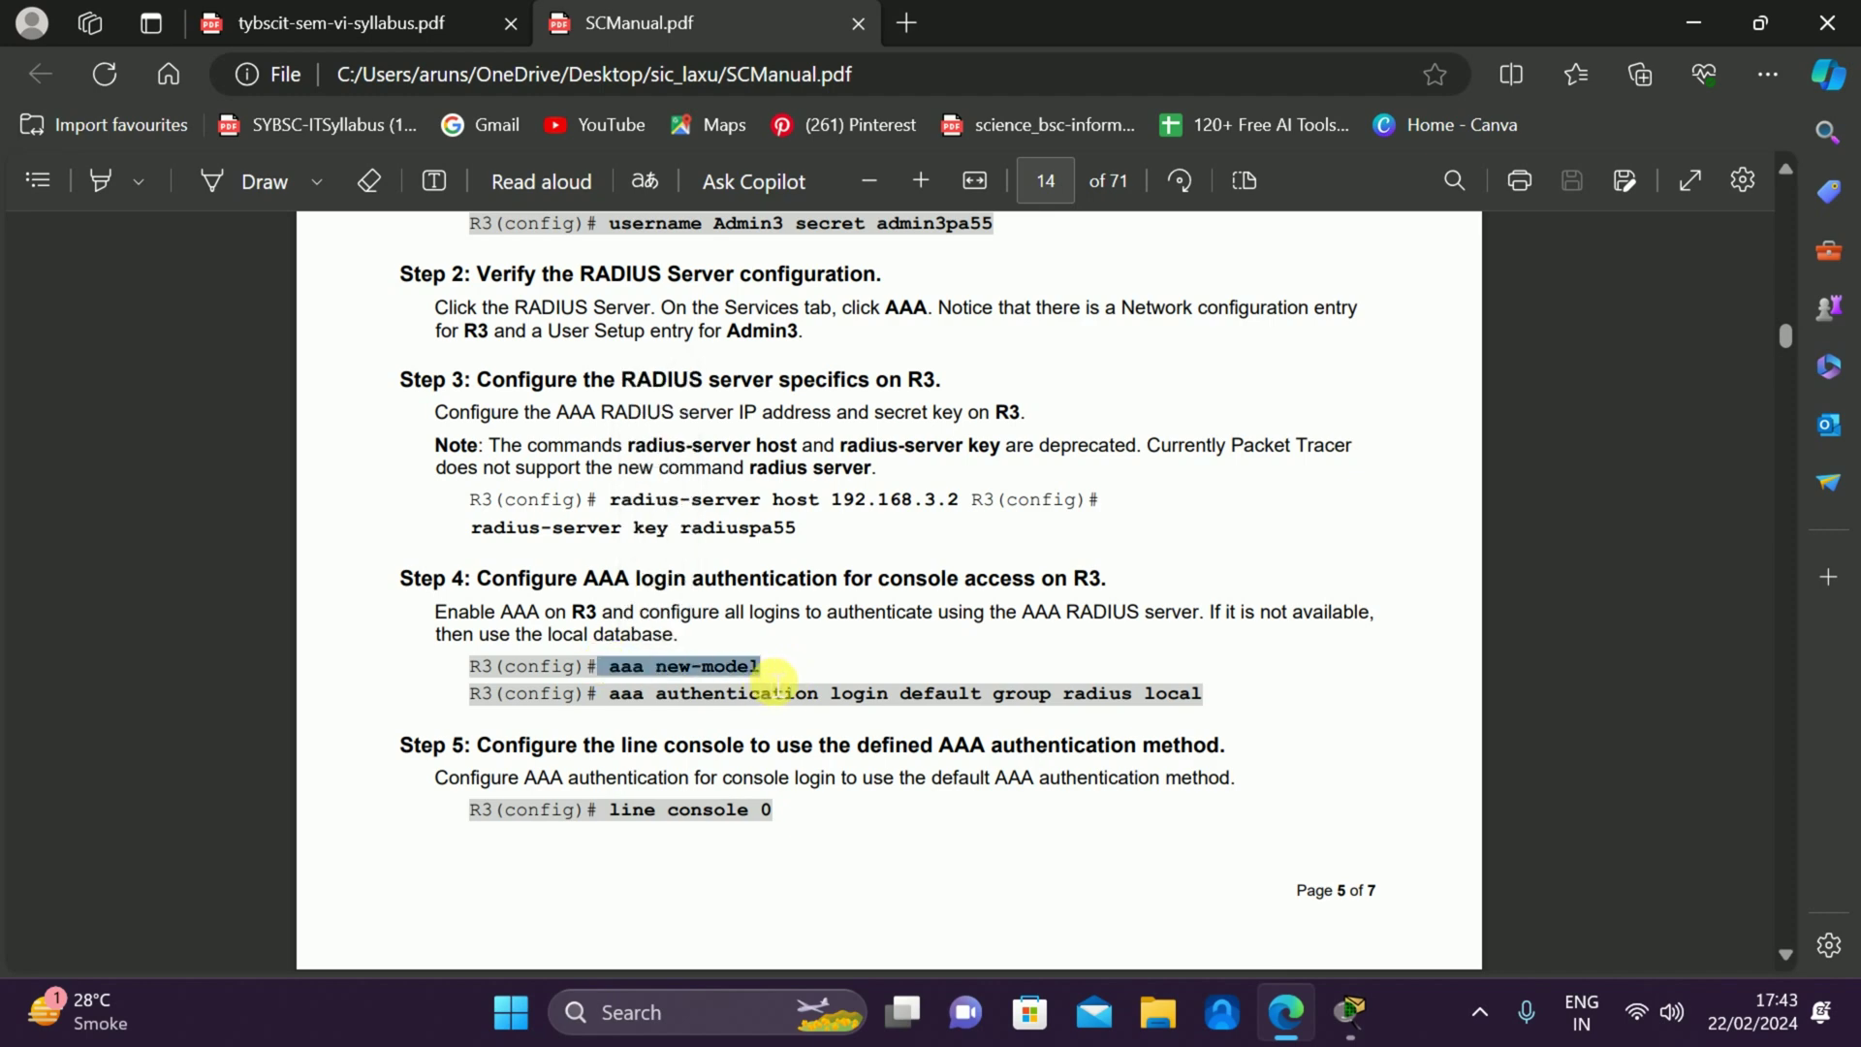
key("alt+Tab")
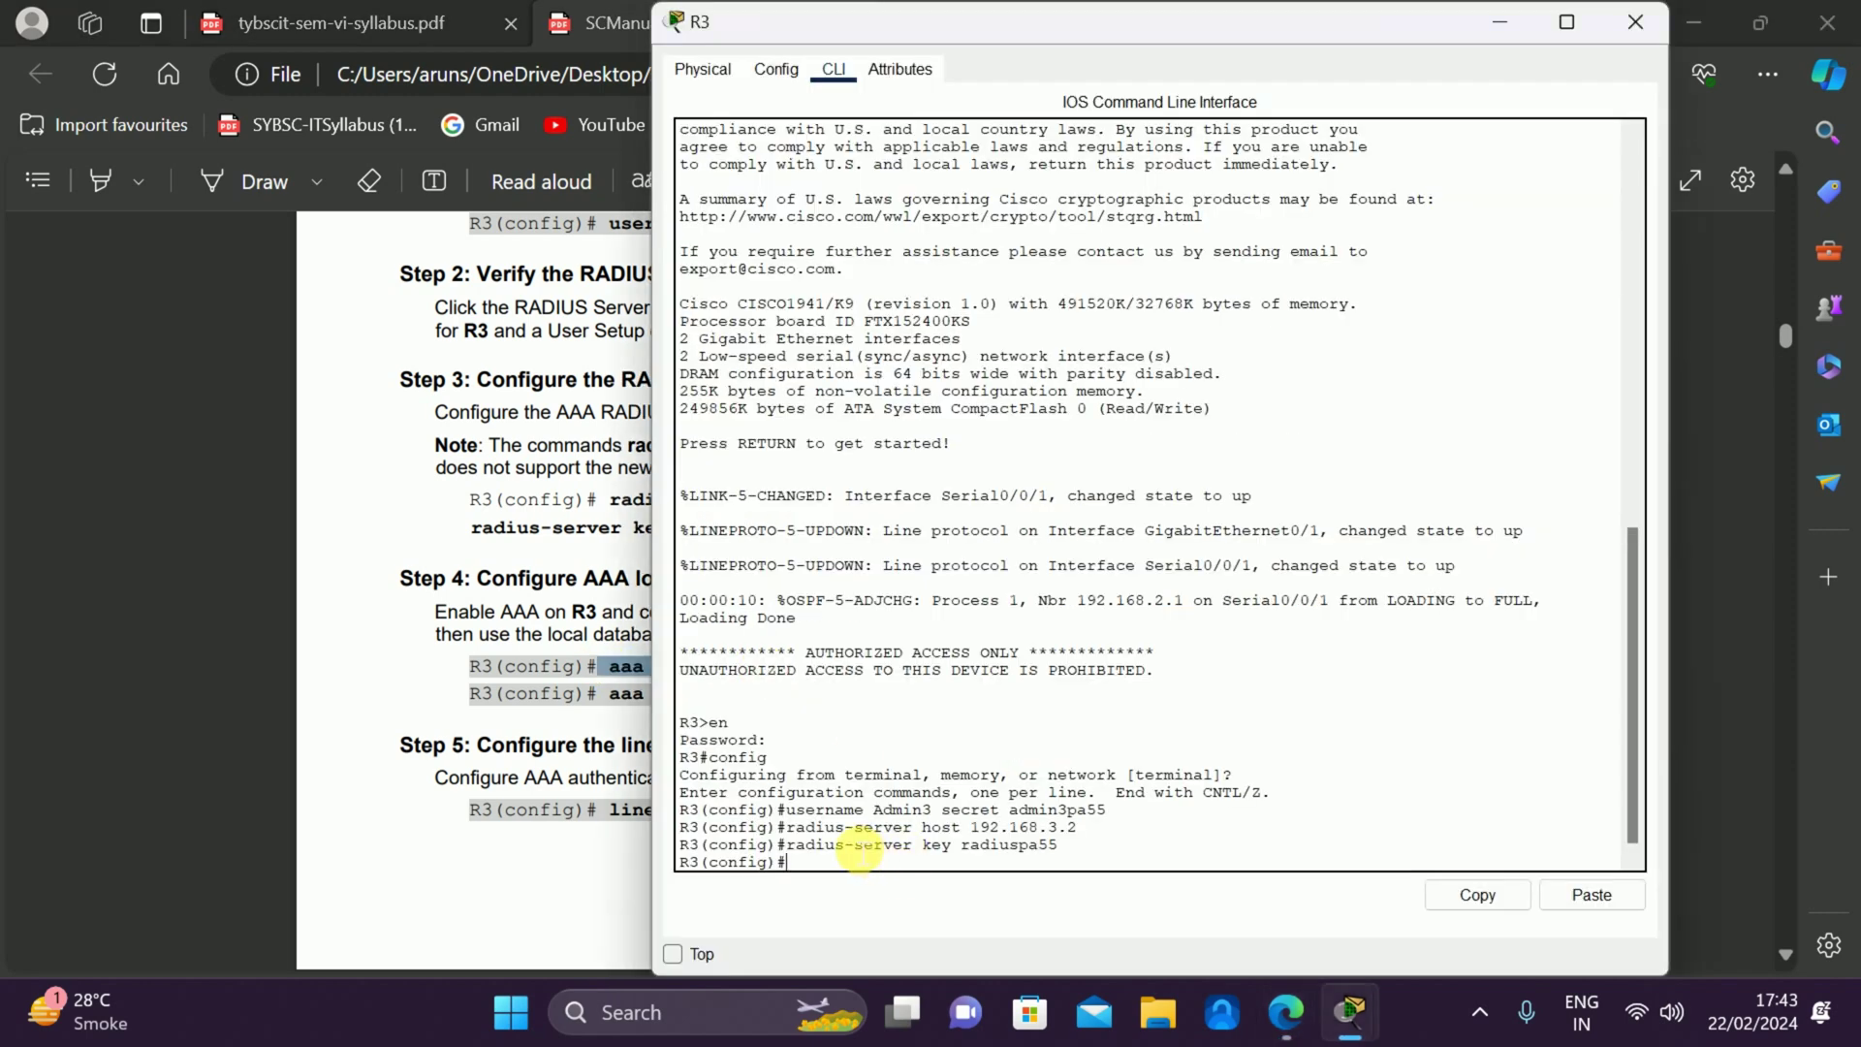
right_click(836, 859)
left_click(857, 900)
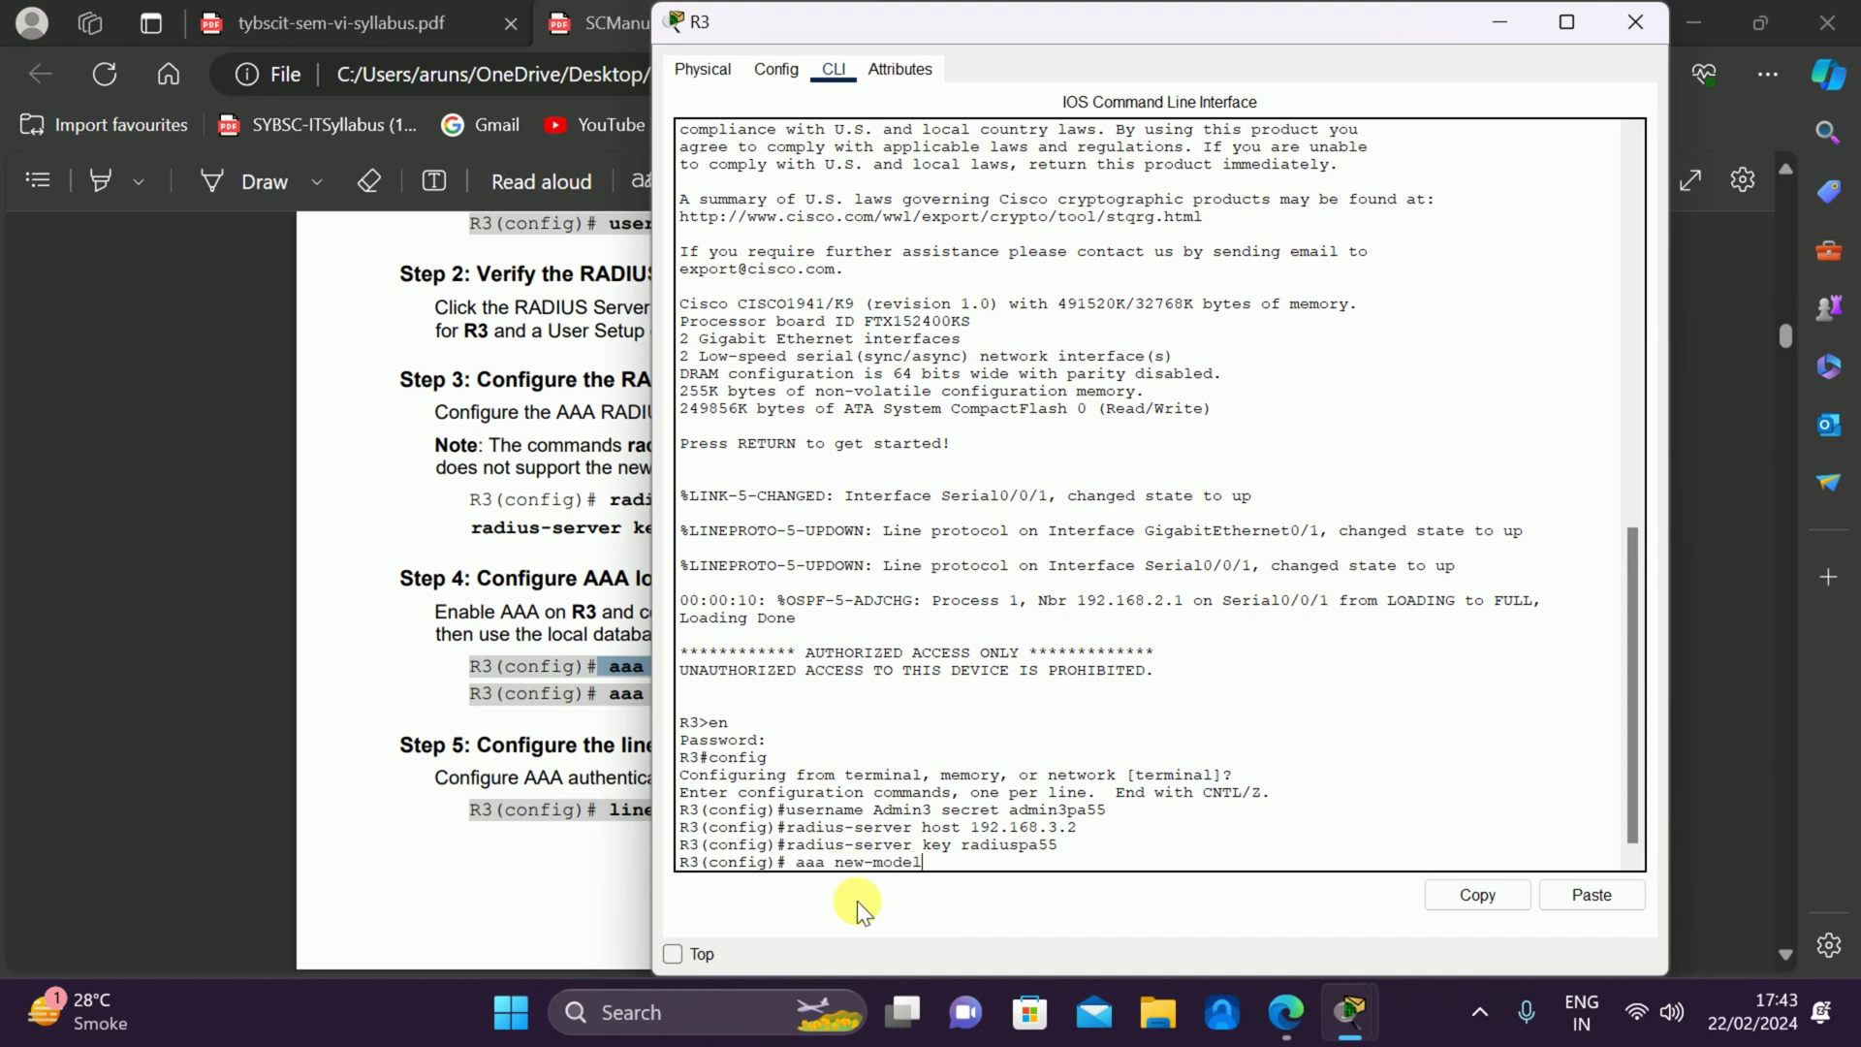
key("Return")
Copy aaa authentication login default group radius local from the manual's Step 4 and run it on R3.
key("alt+Tab")
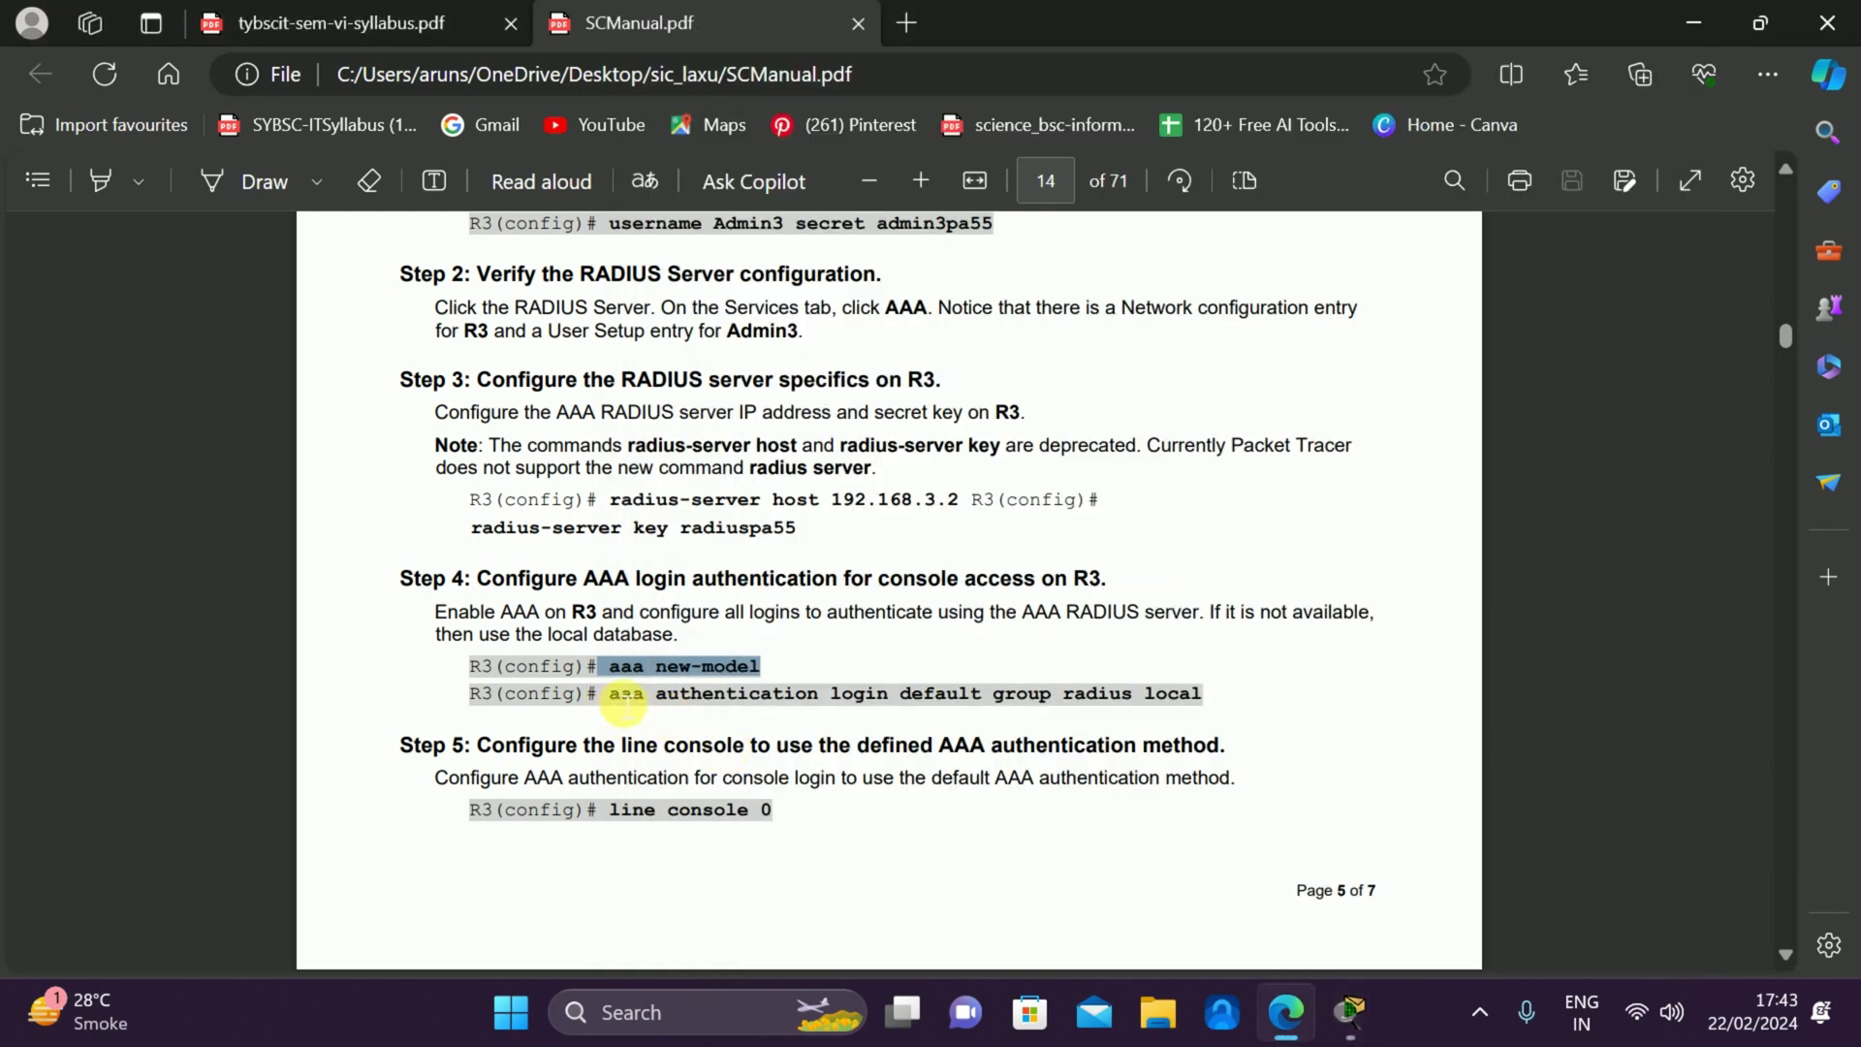
left_click_drag(621, 697, 1206, 700)
key("ctrl+c")
key("alt+Tab")
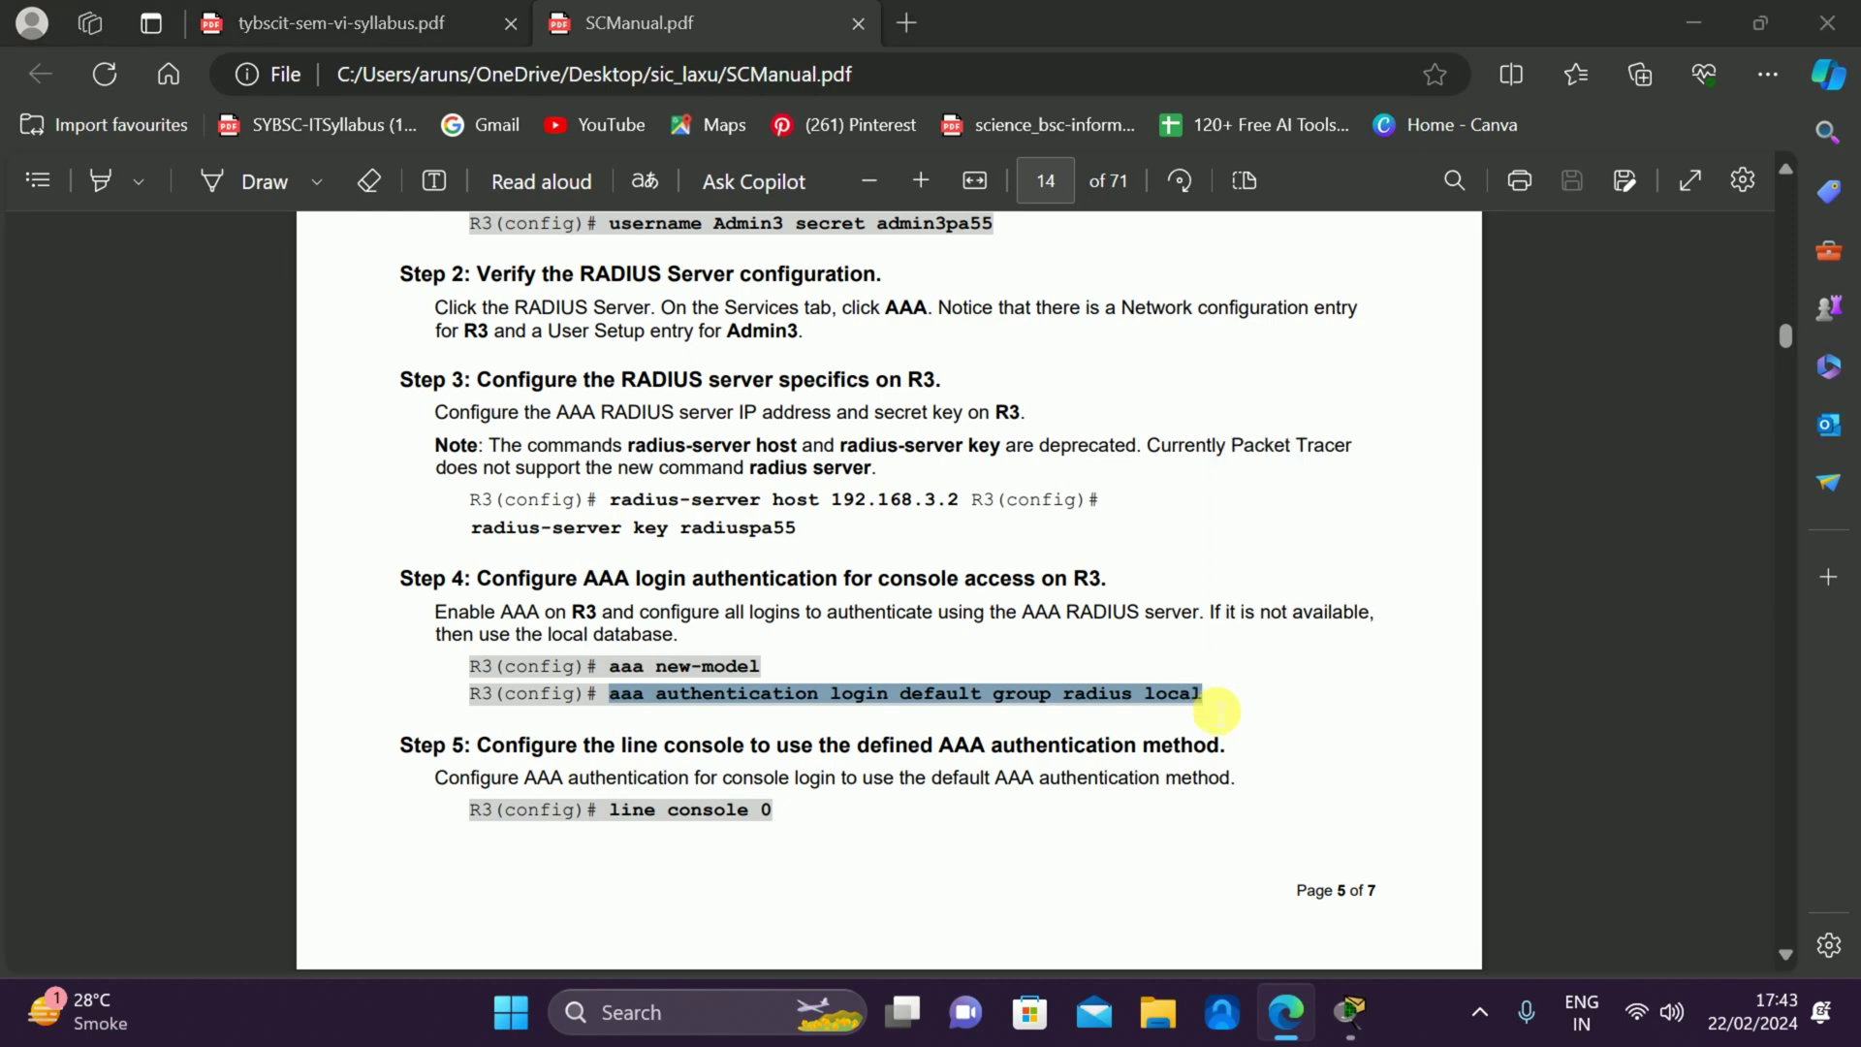
right_click(813, 854)
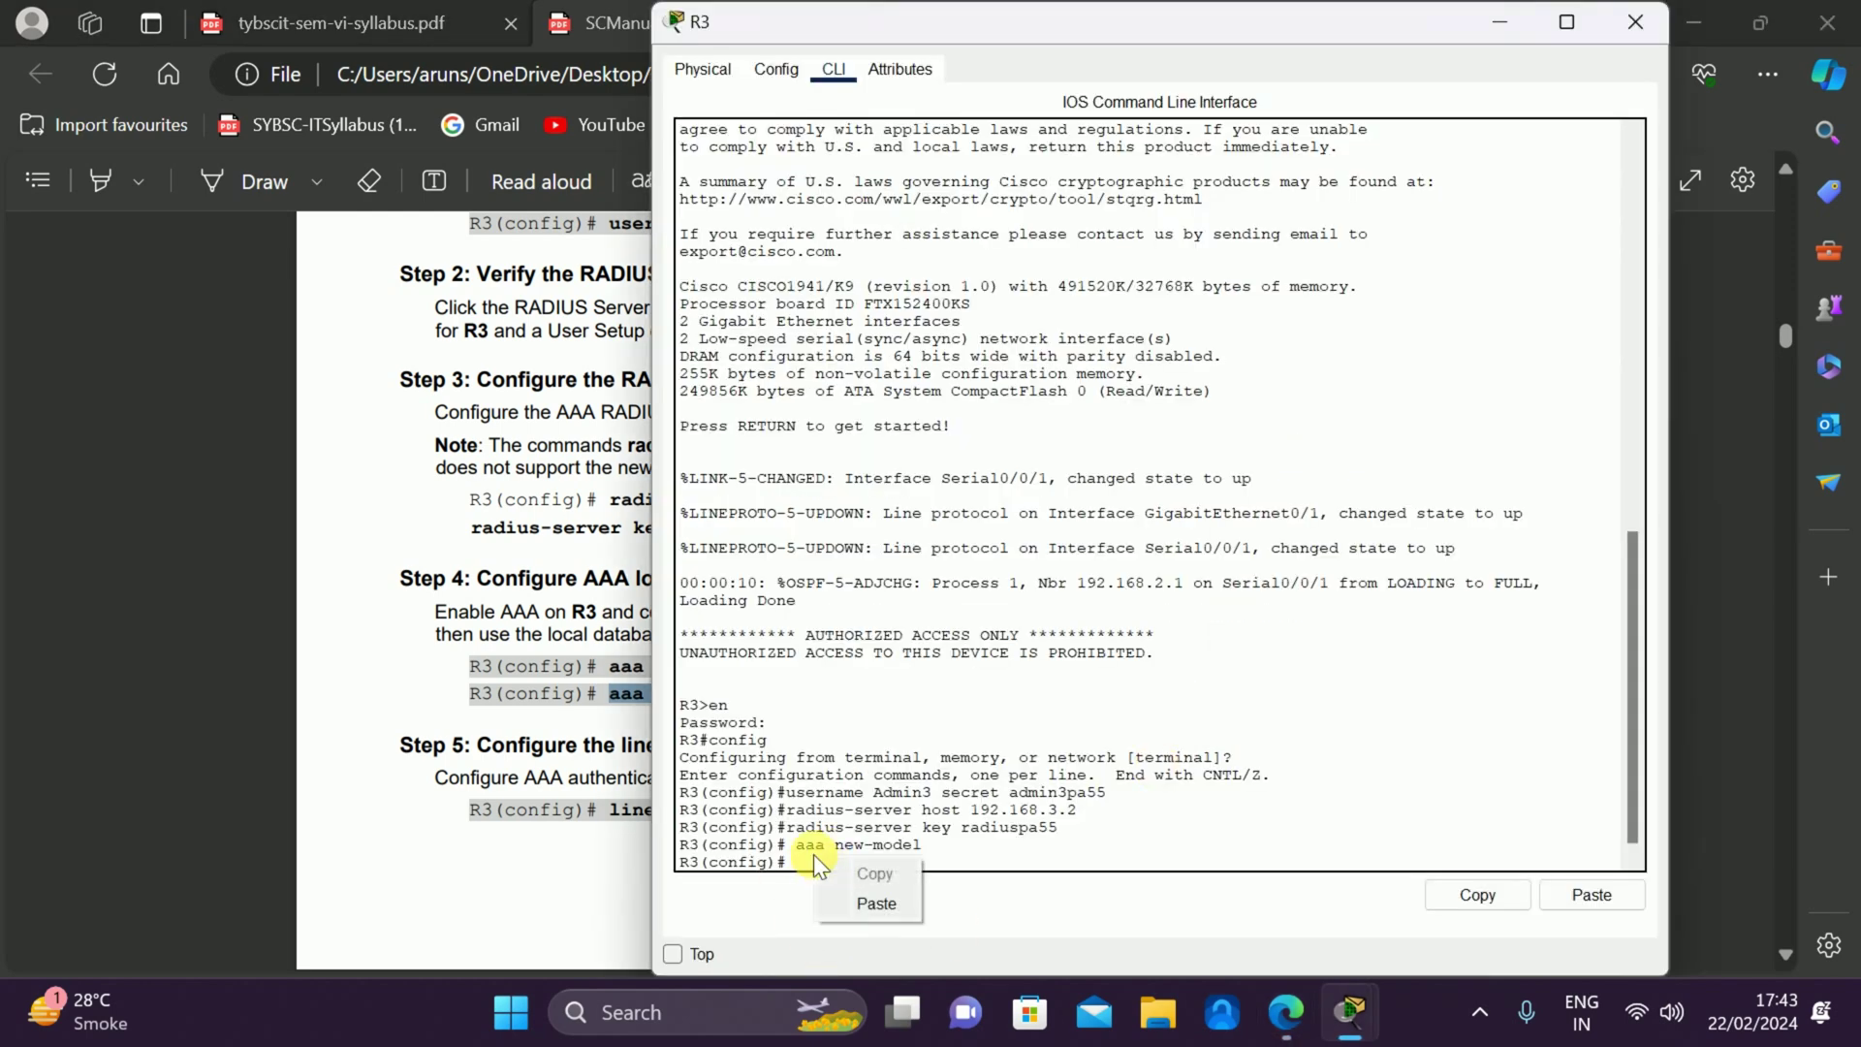
left_click(866, 904)
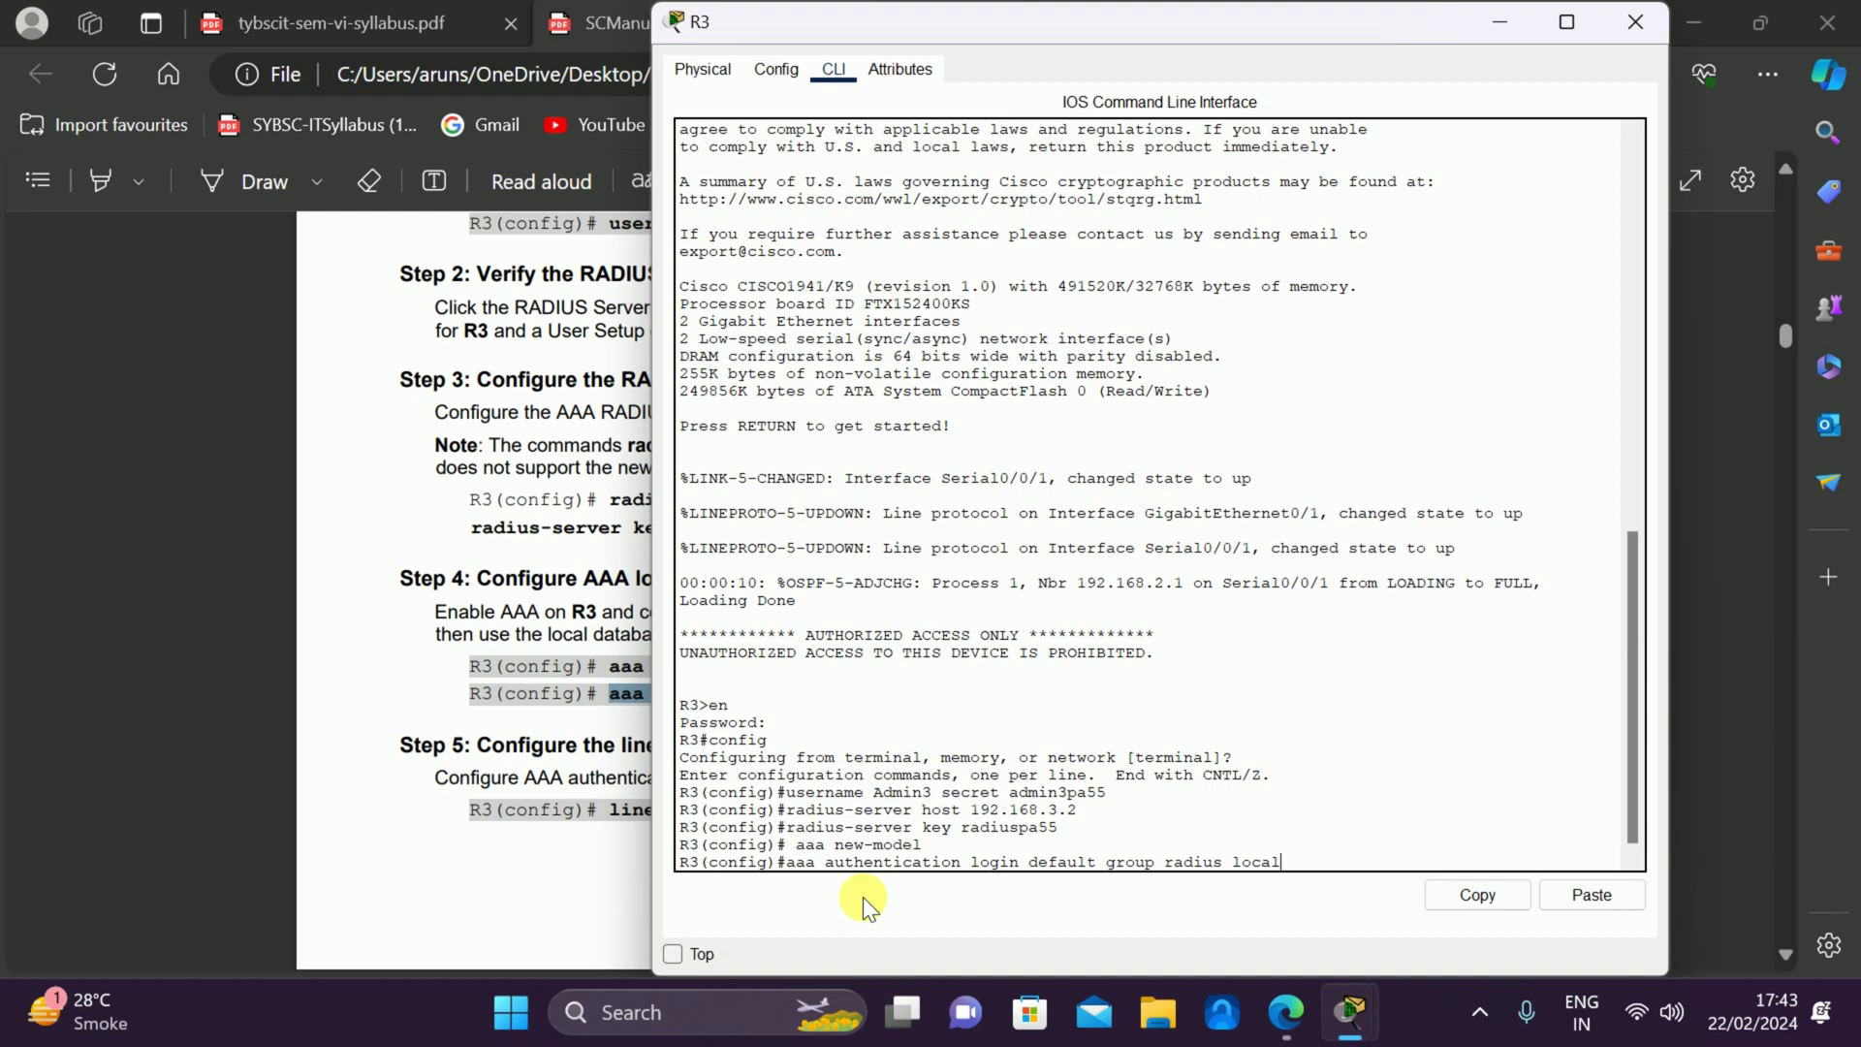
key("Return")
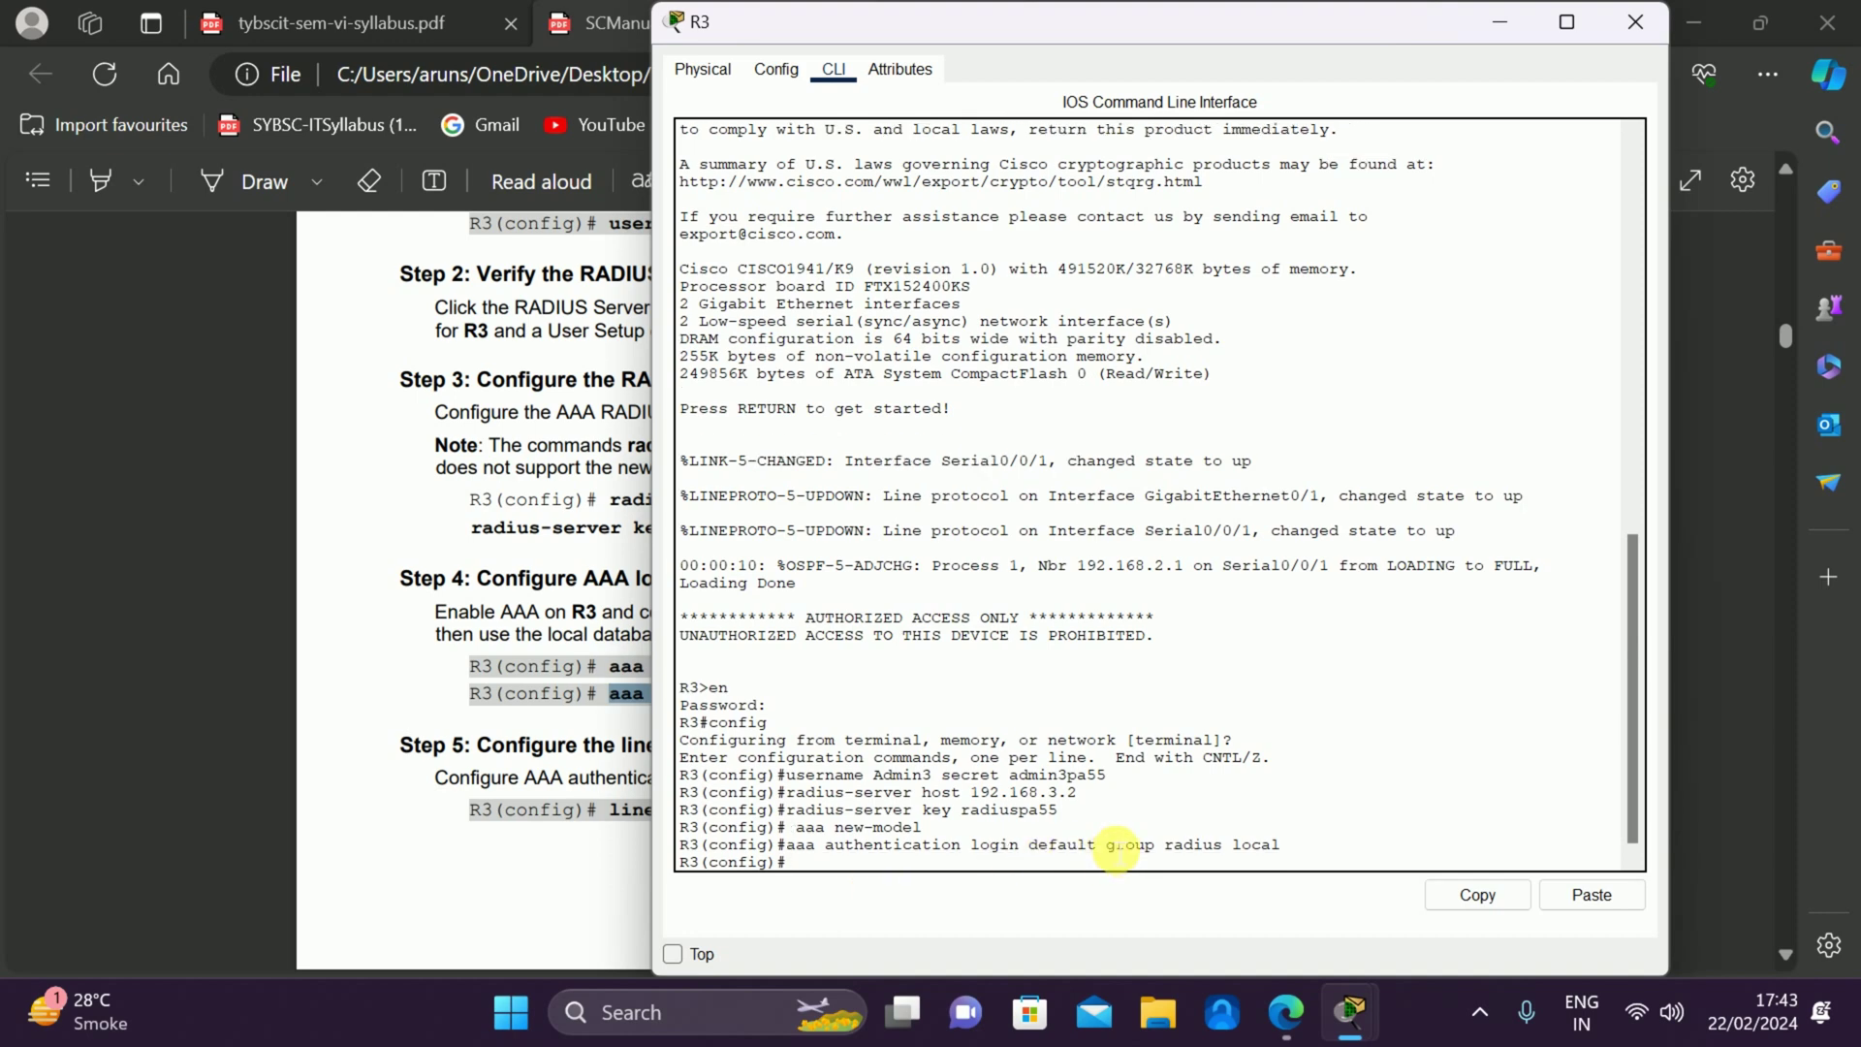
Copy line console 0 from the manual's Step 5 and run it on R3 to enter console line configuration.
left_click(621, 812)
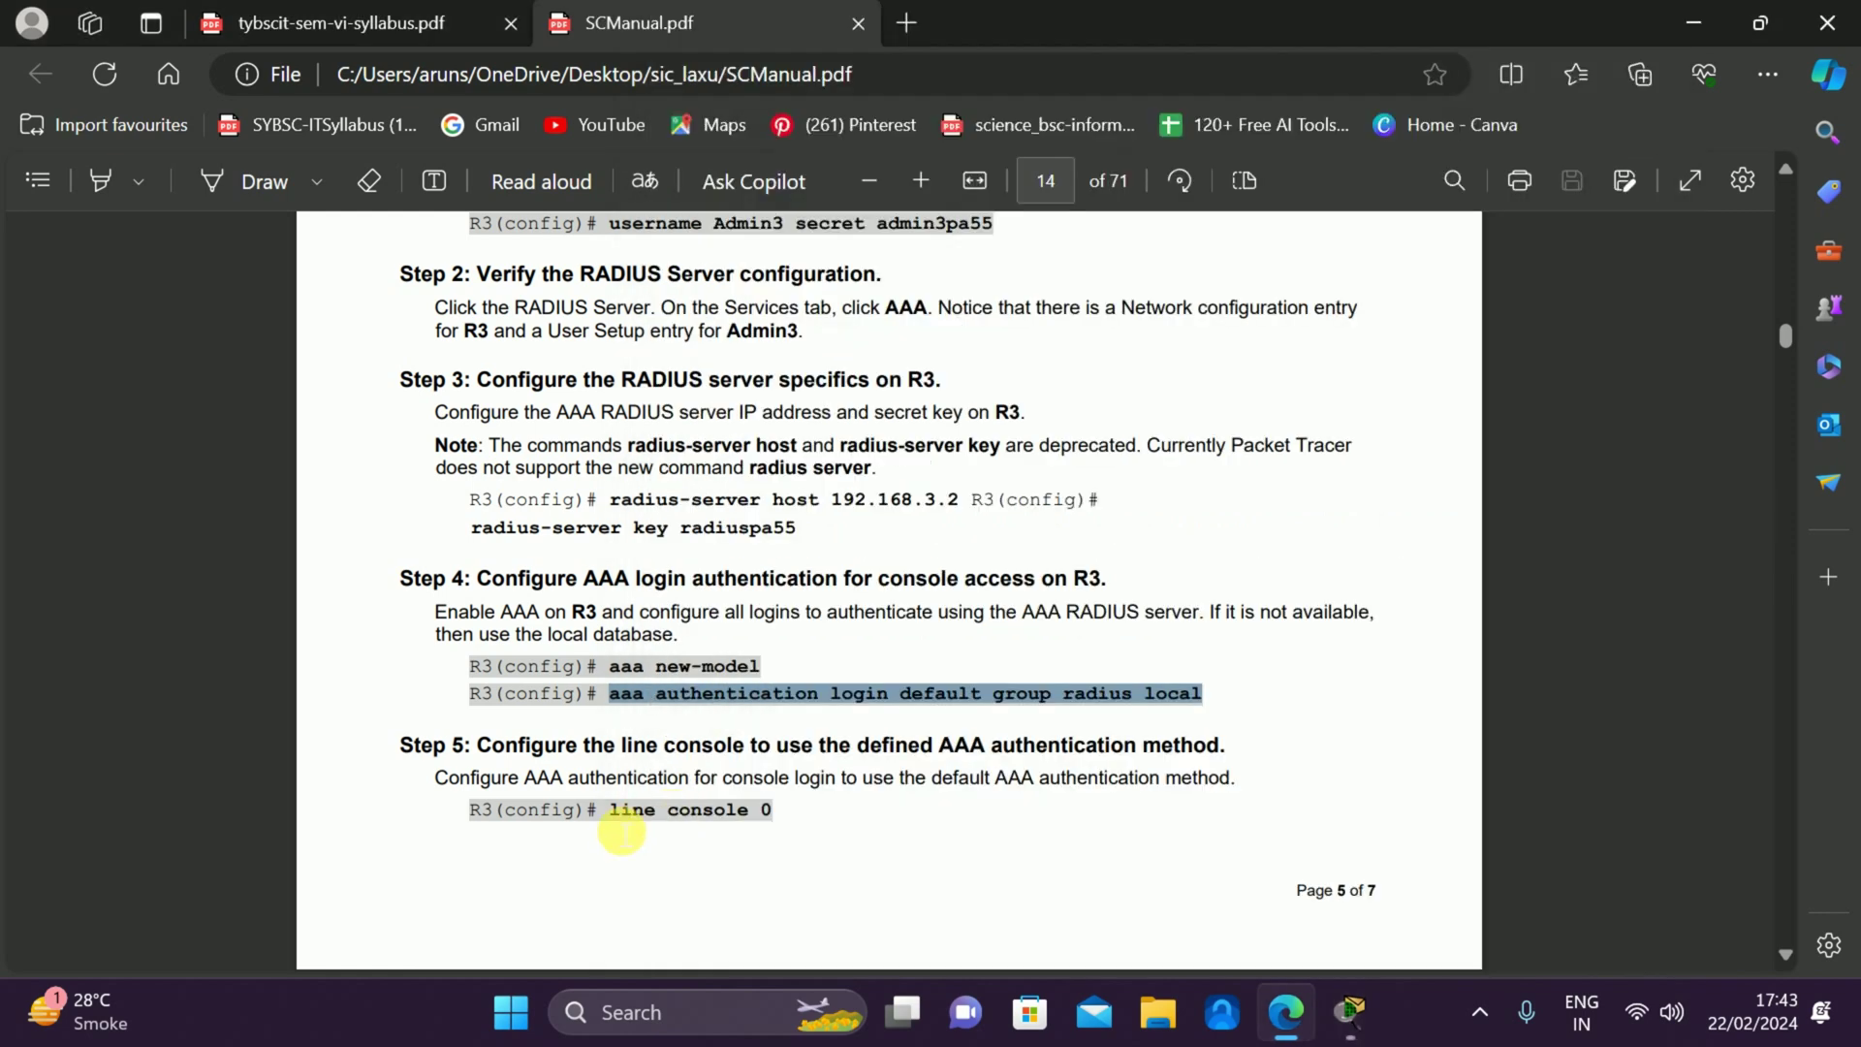
left_click_drag(609, 810, 790, 818)
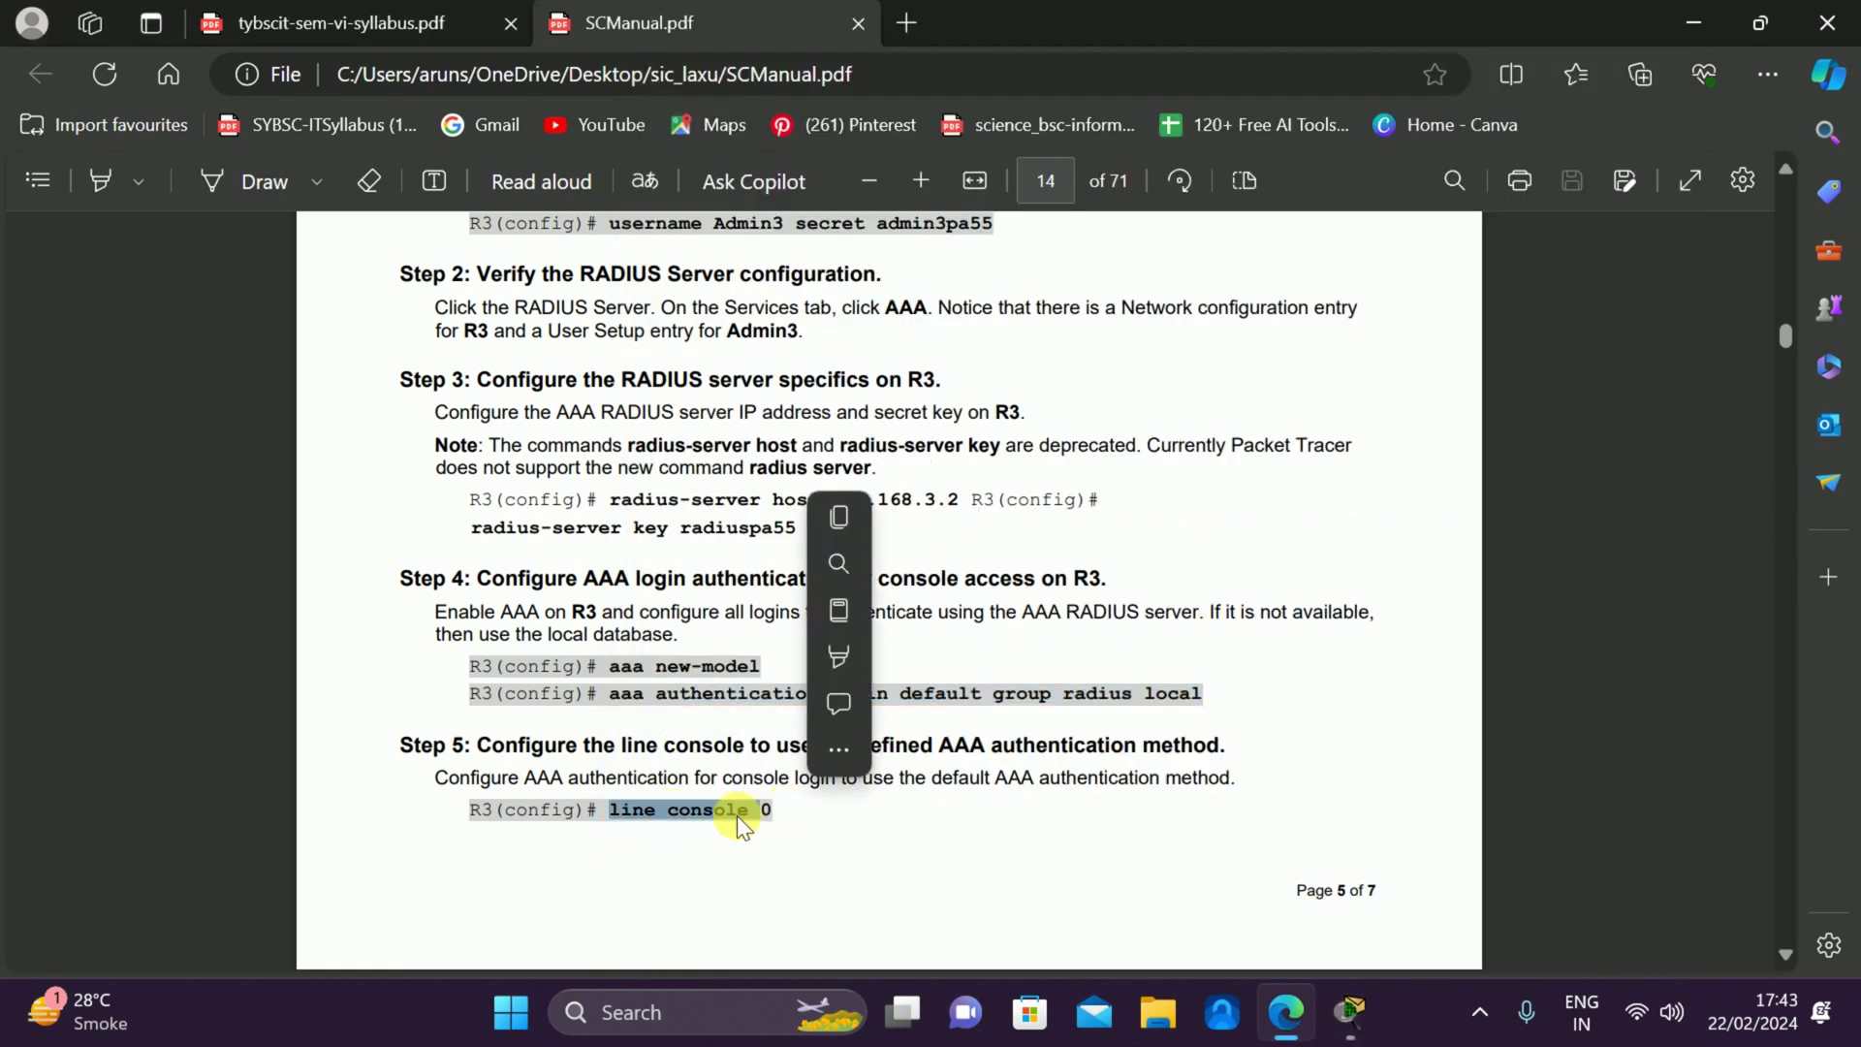
left_click(661, 808)
left_click_drag(600, 811, 775, 820)
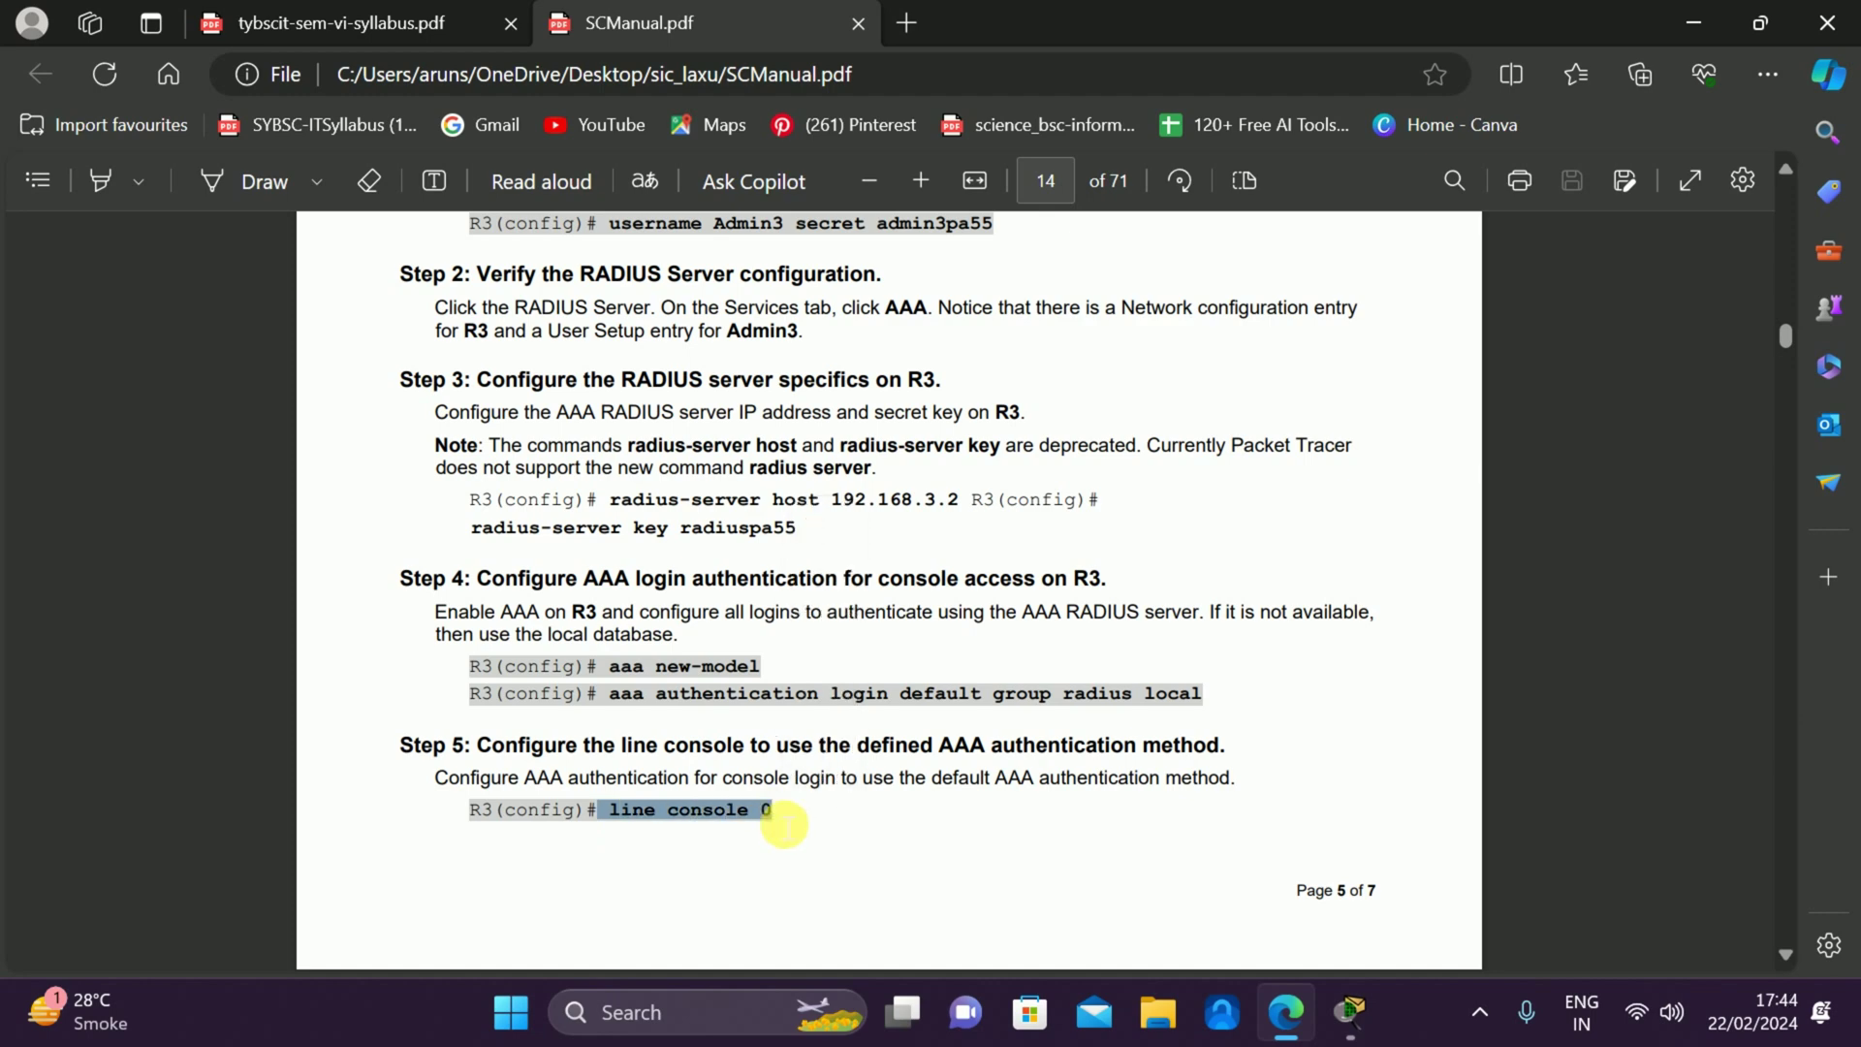
key("alt+Tab")
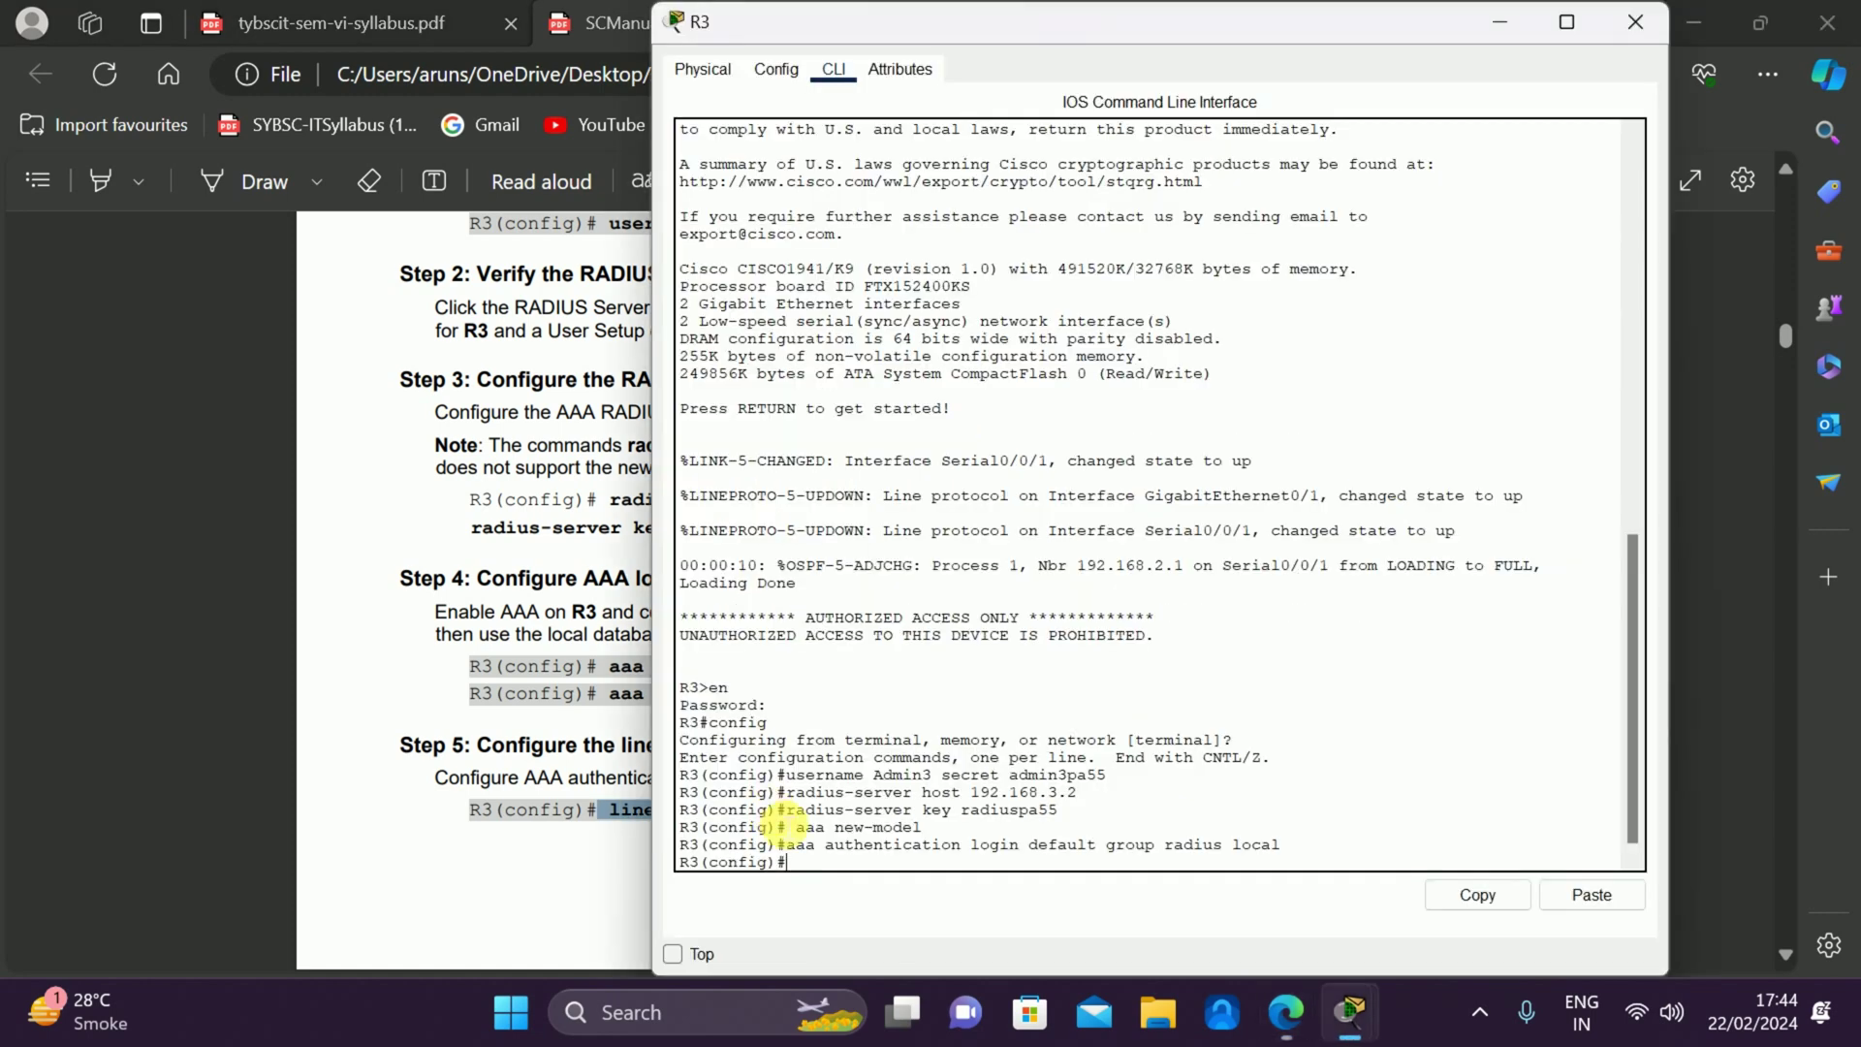
right_click(836, 864)
left_click(890, 896)
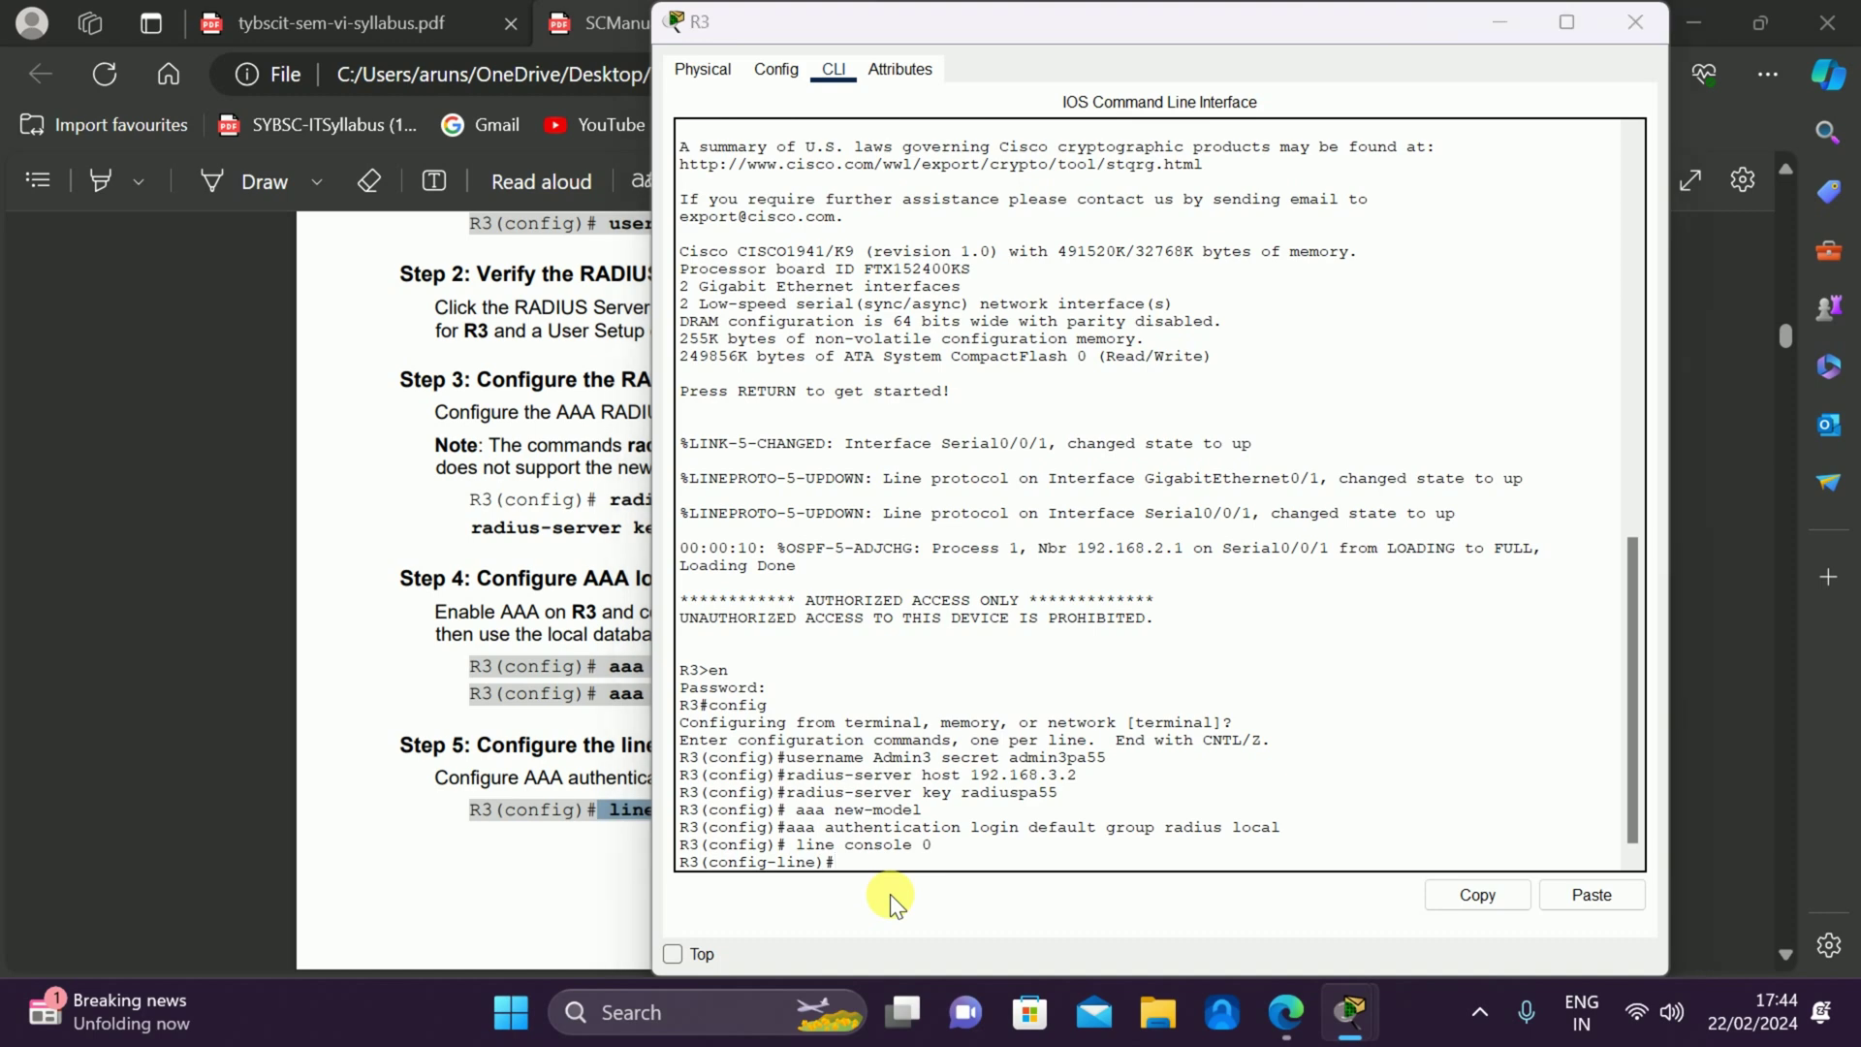
Copy login authentication default from the manual and run it in R3's console line configuration.
key("alt+Tab")
scroll(690, 754, "down", 4)
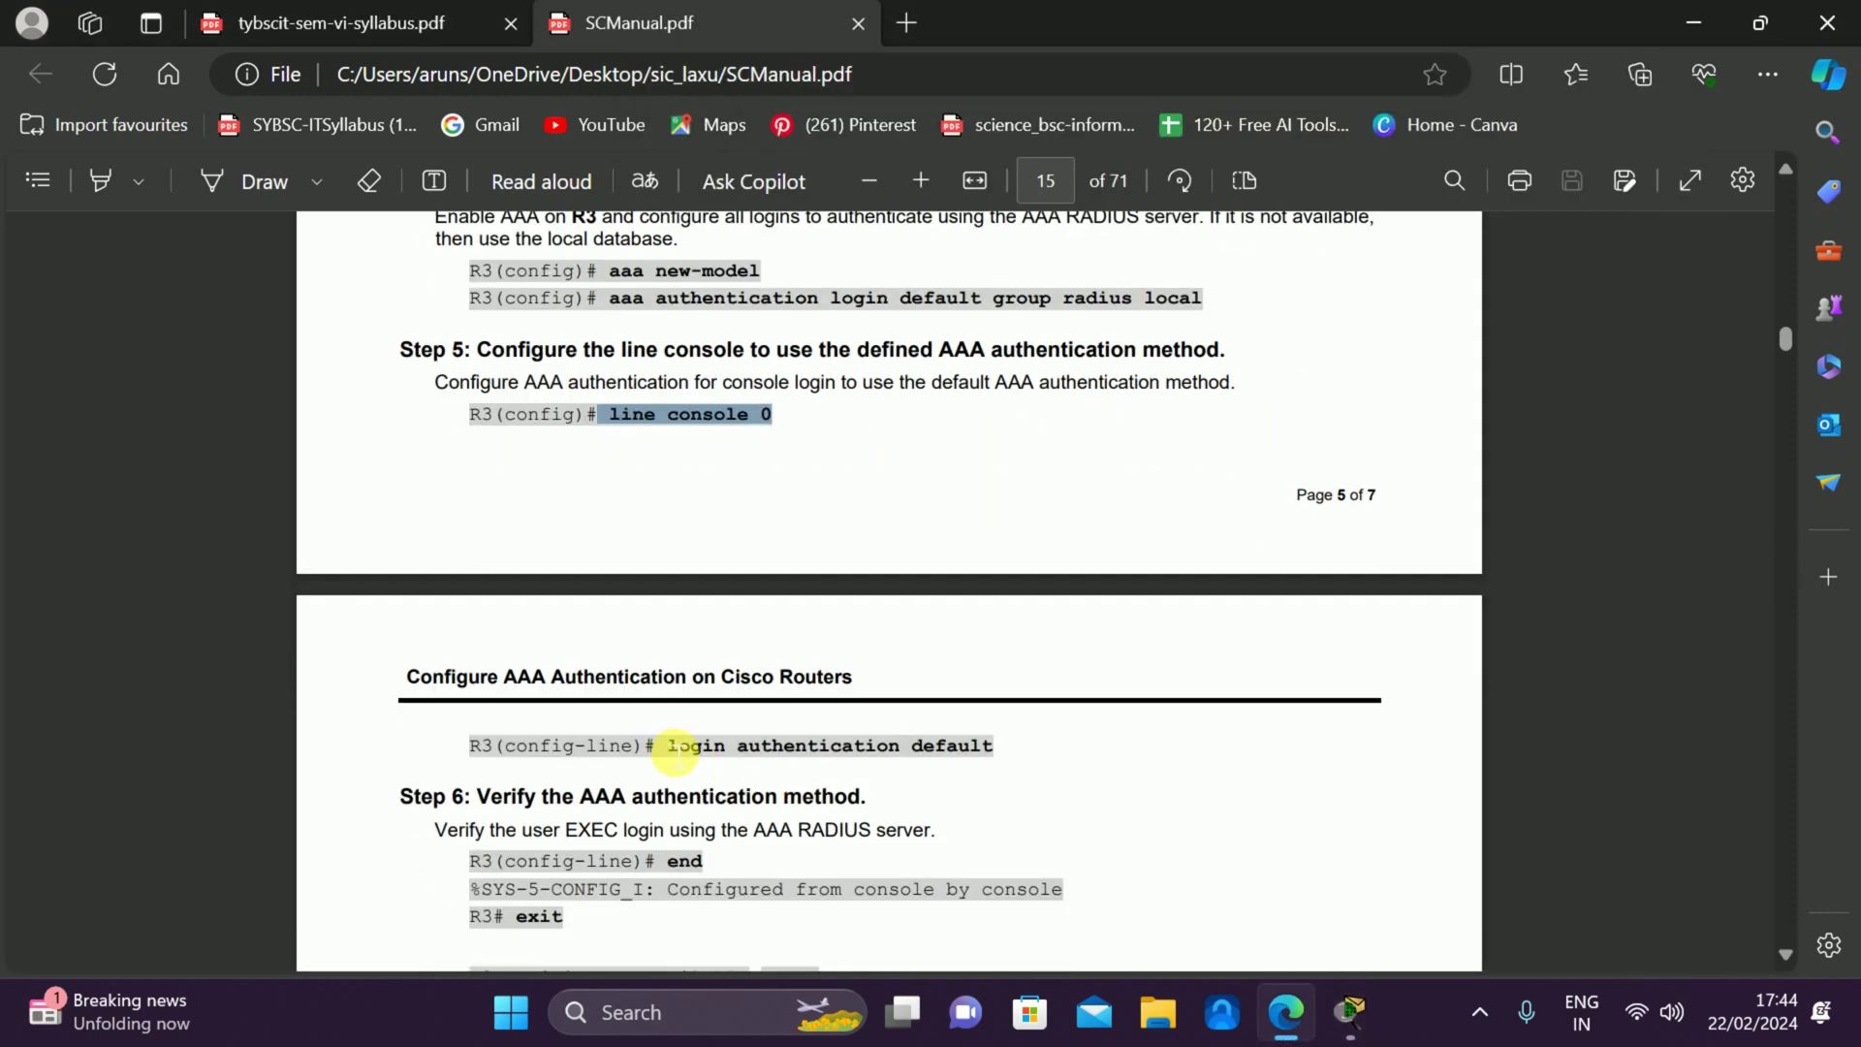
left_click_drag(668, 746, 1006, 766)
key("alt+Tab")
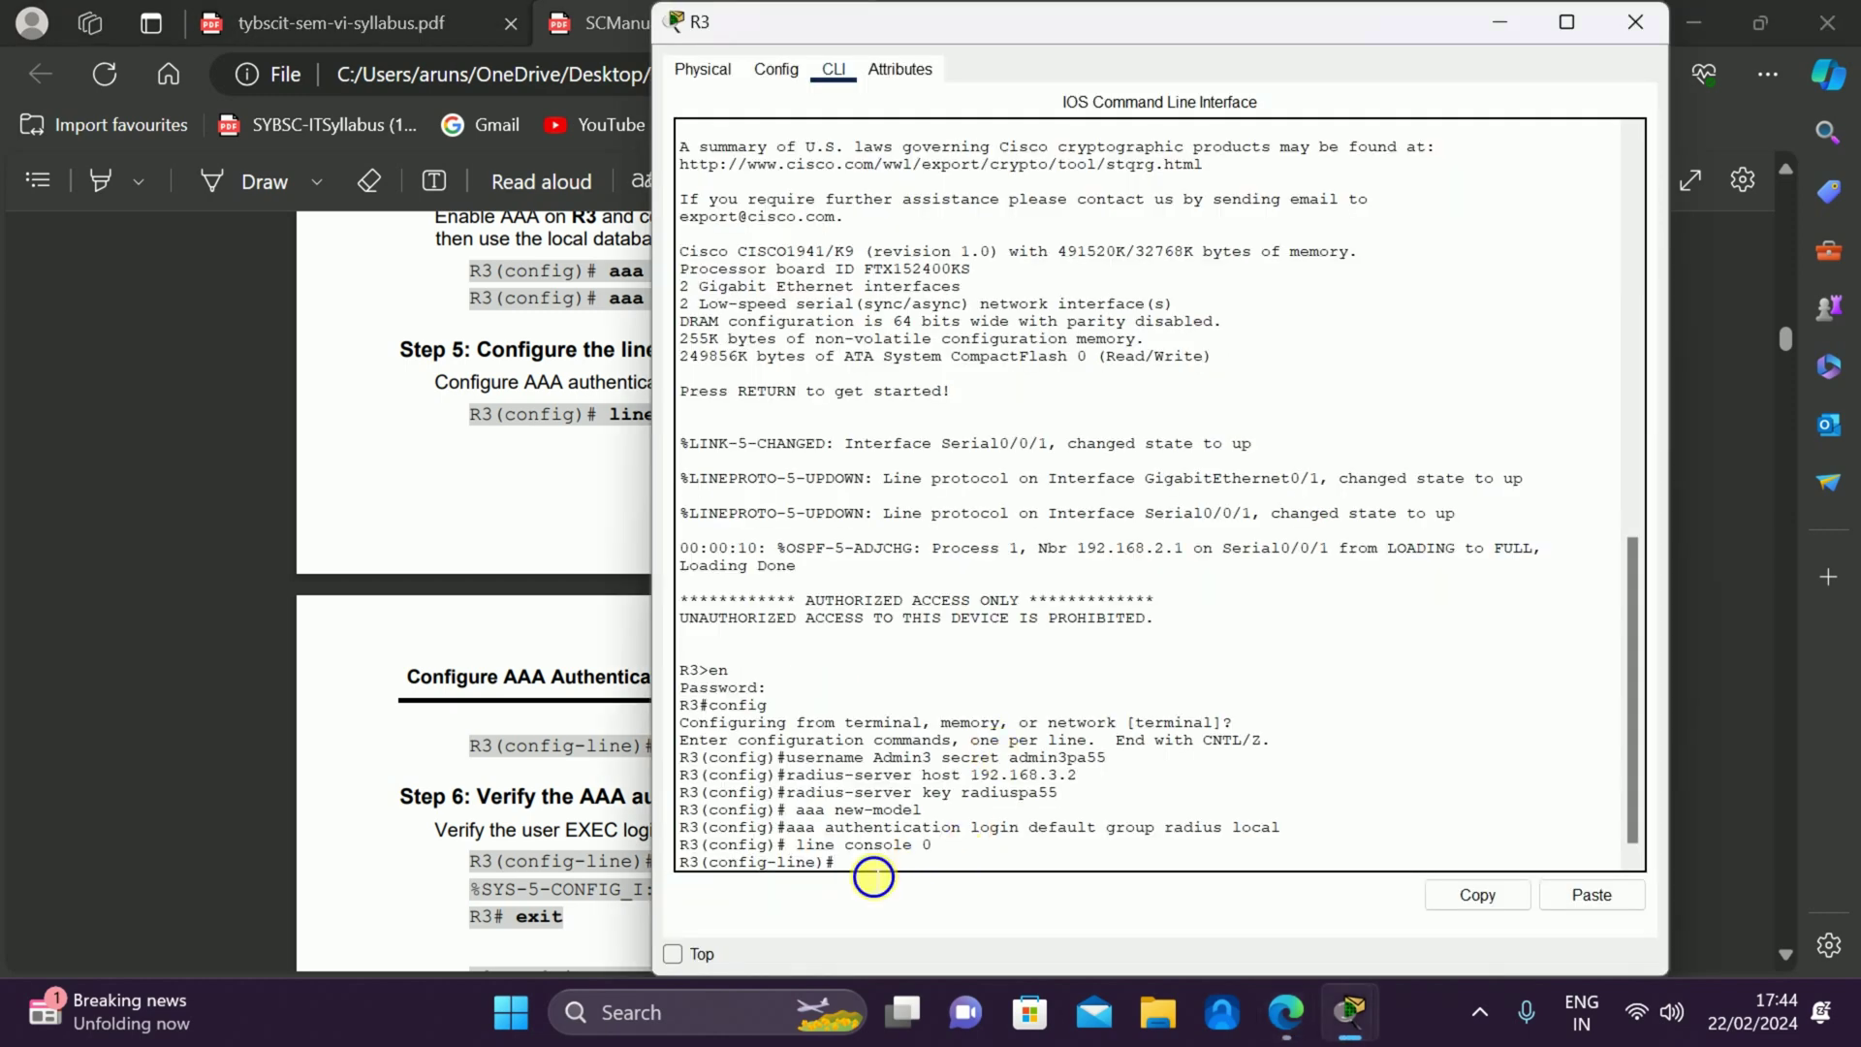
right_click(865, 870)
left_click(909, 916)
key("Return")
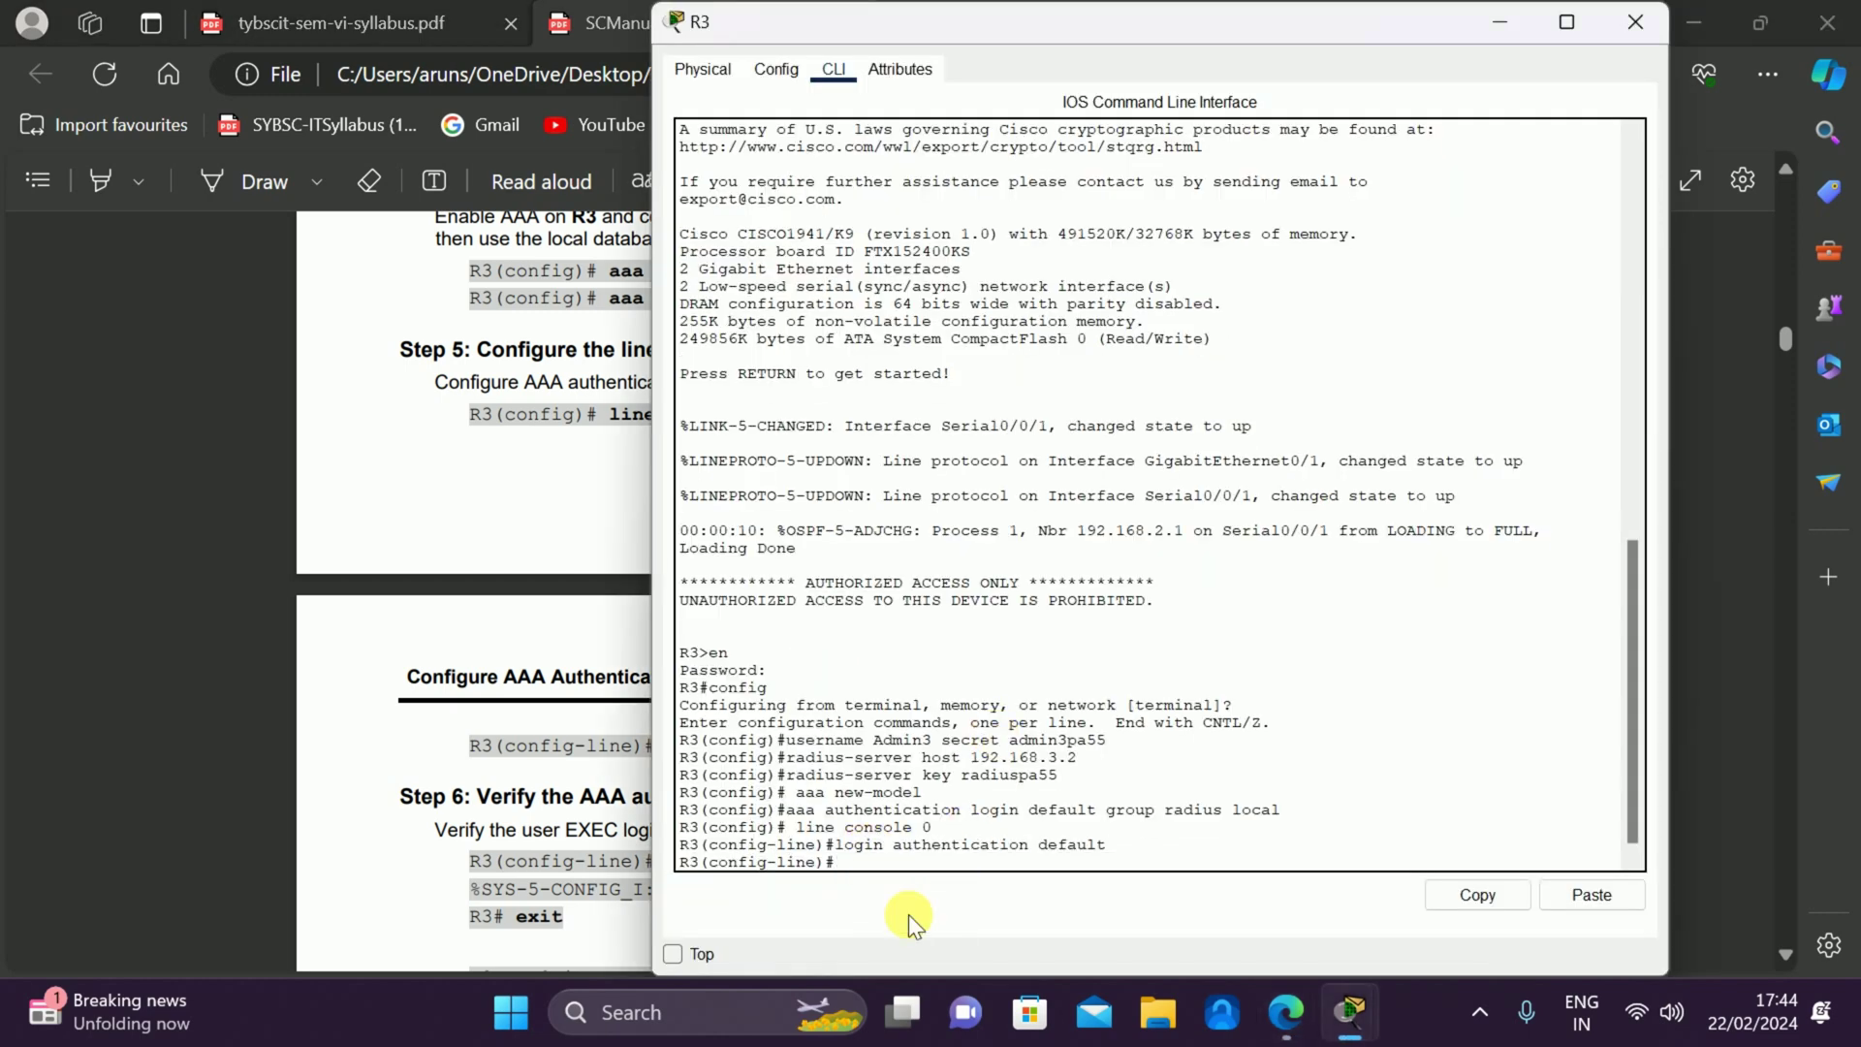
Leave R3's configuration mode with end, exit the session, and start a new console session to reach the login.
key("alt+Tab")
key("alt+Tab")
type("end")
key("Return")
type("exit")
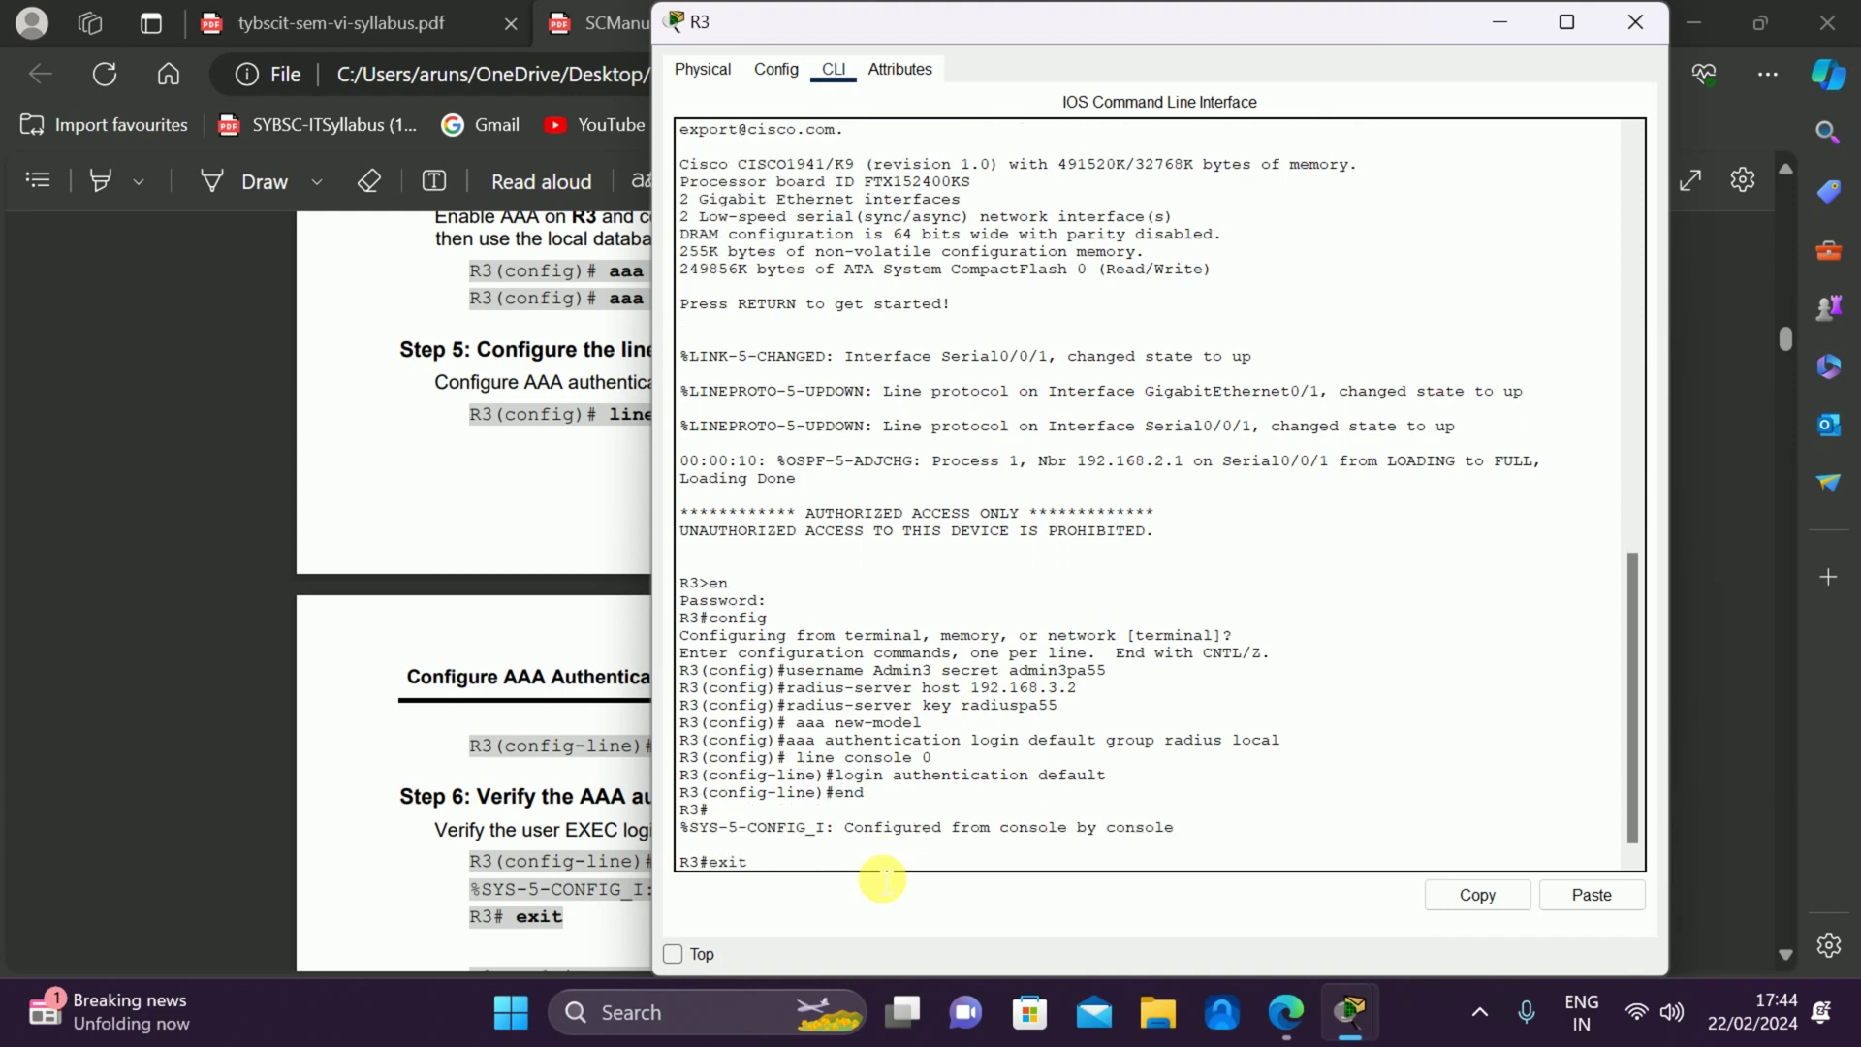
key("Return")
key("Return")
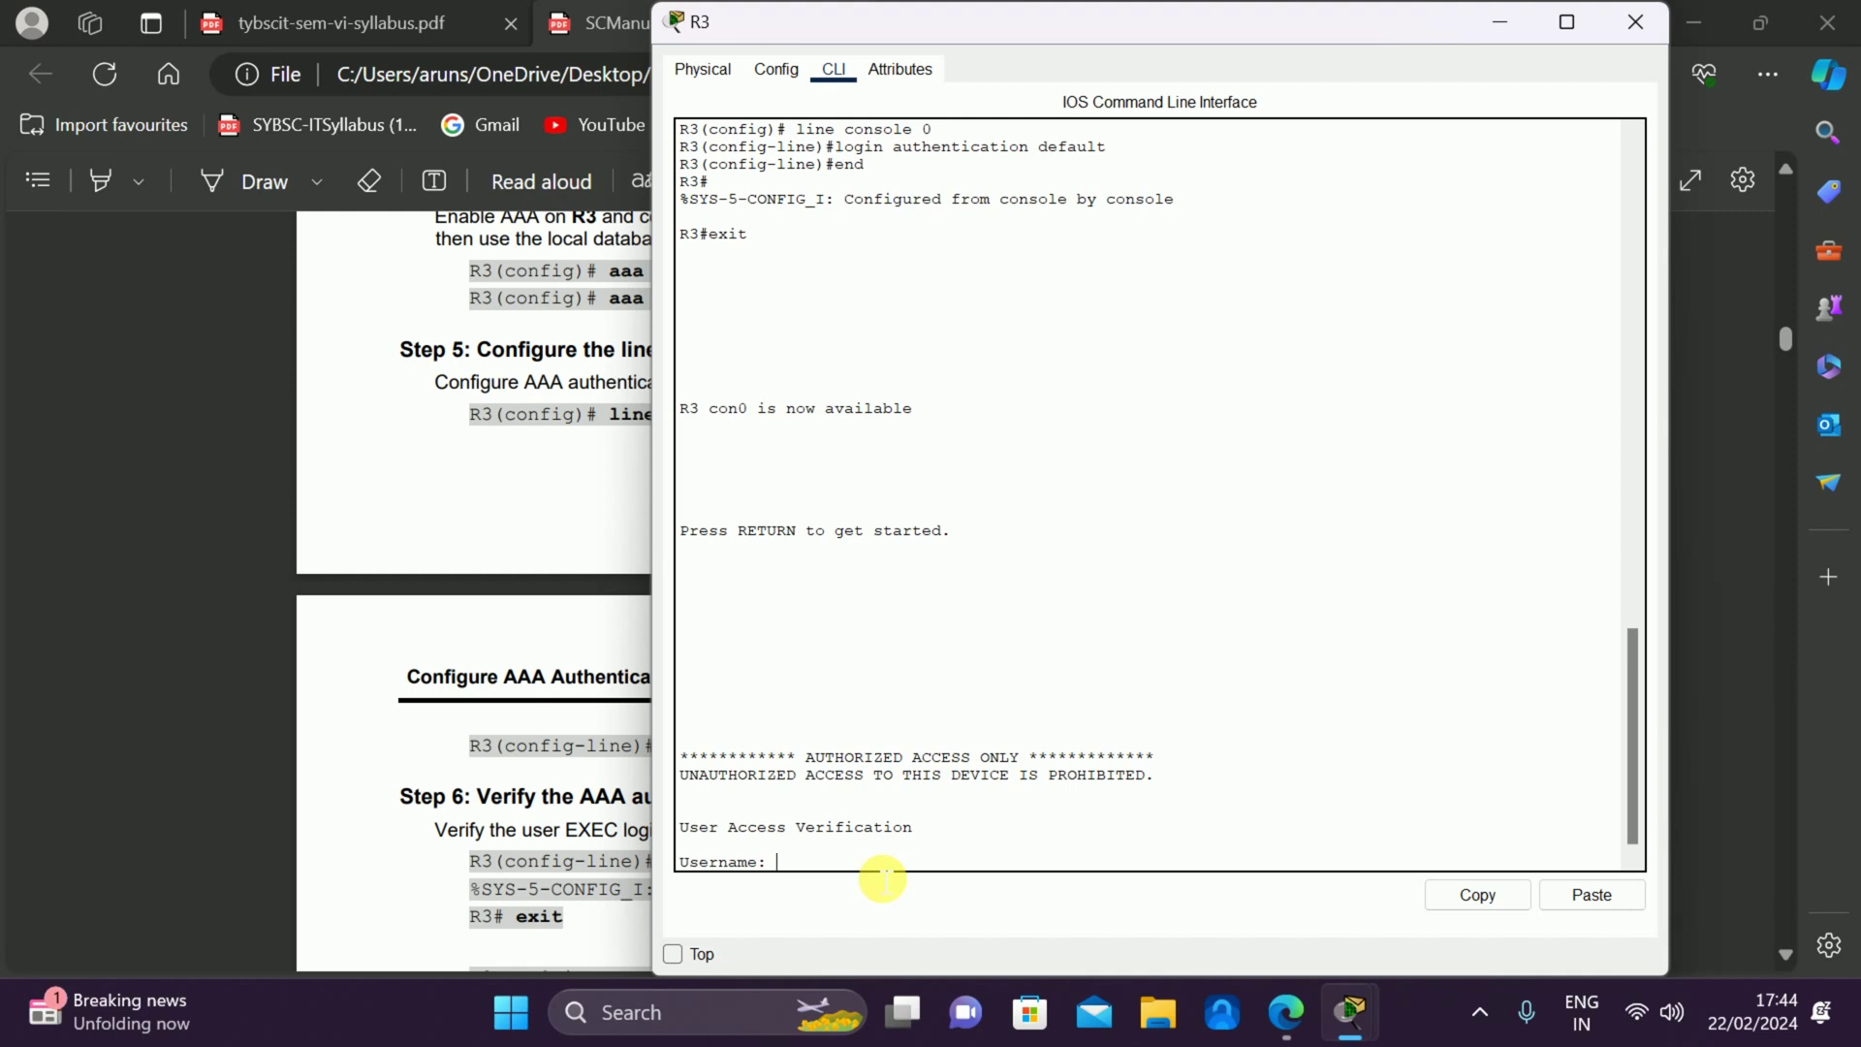
Log in to R3's console as Admin3 with the account password to verify RADIUS authentication.
type("dmin3")
key("Return")
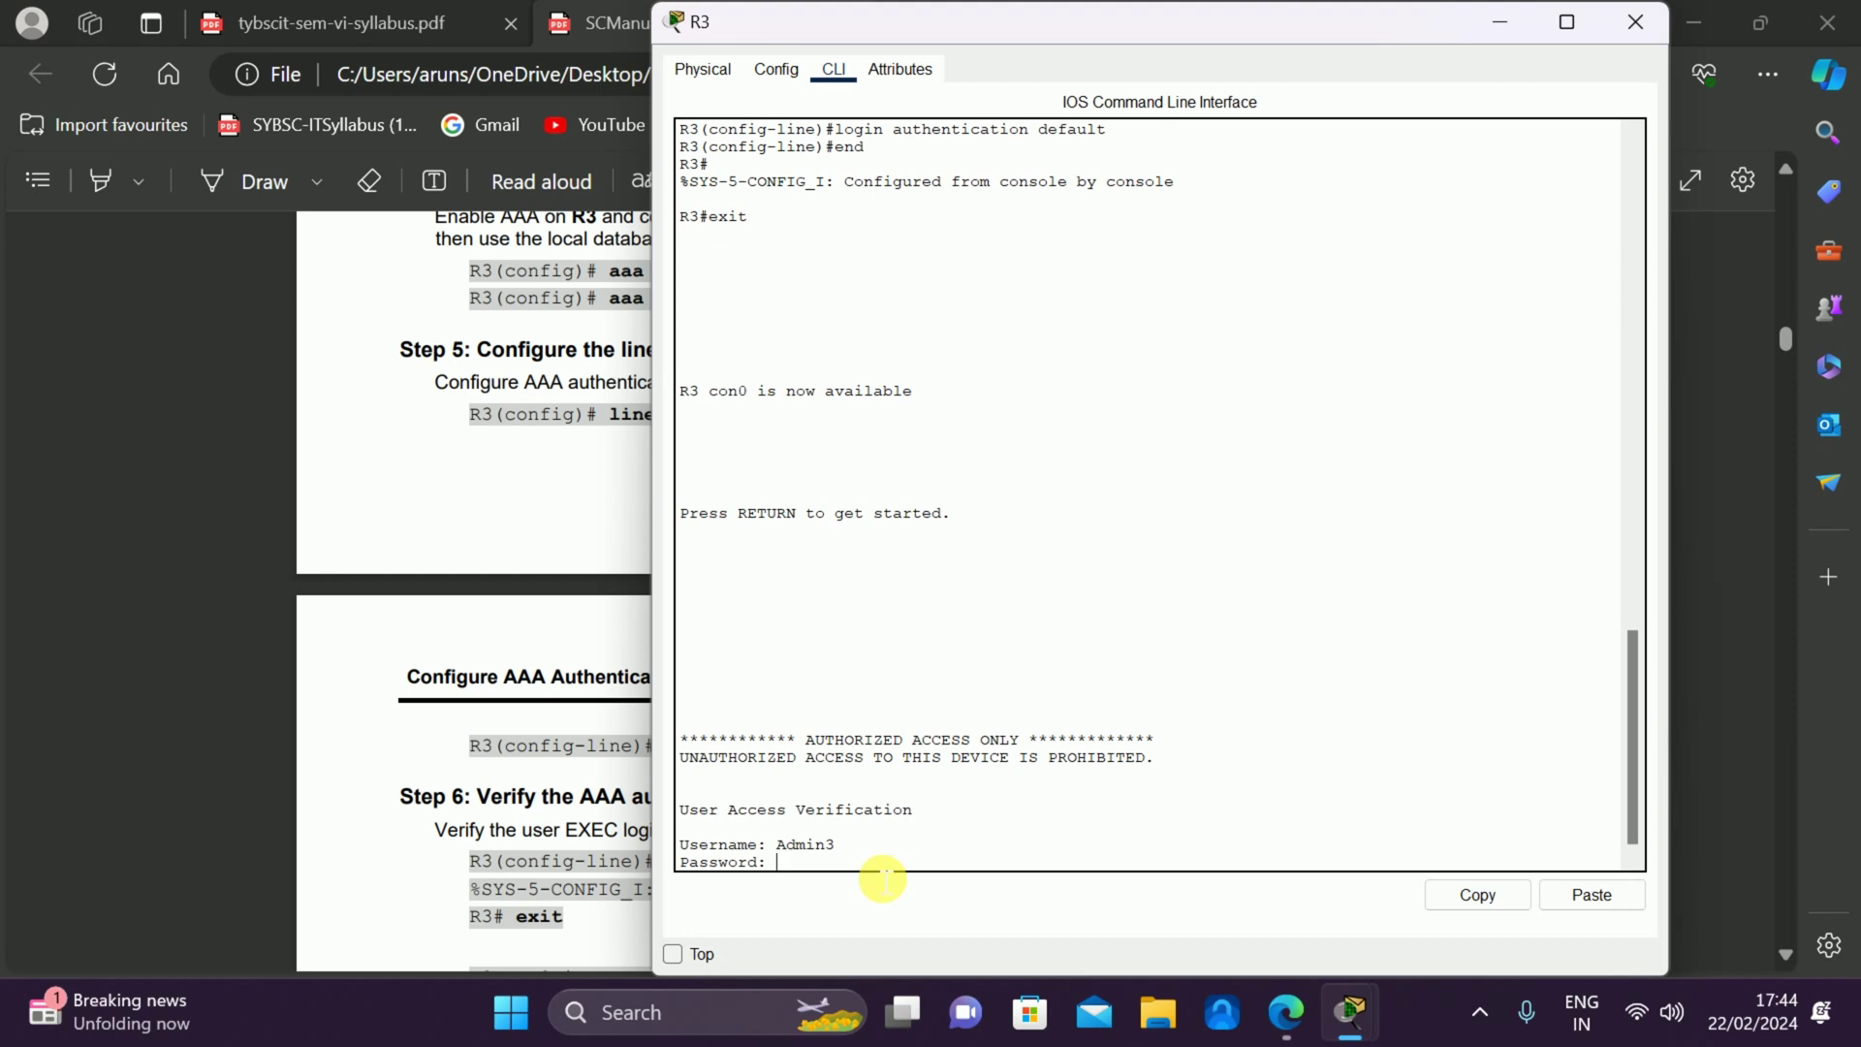
key("Return")
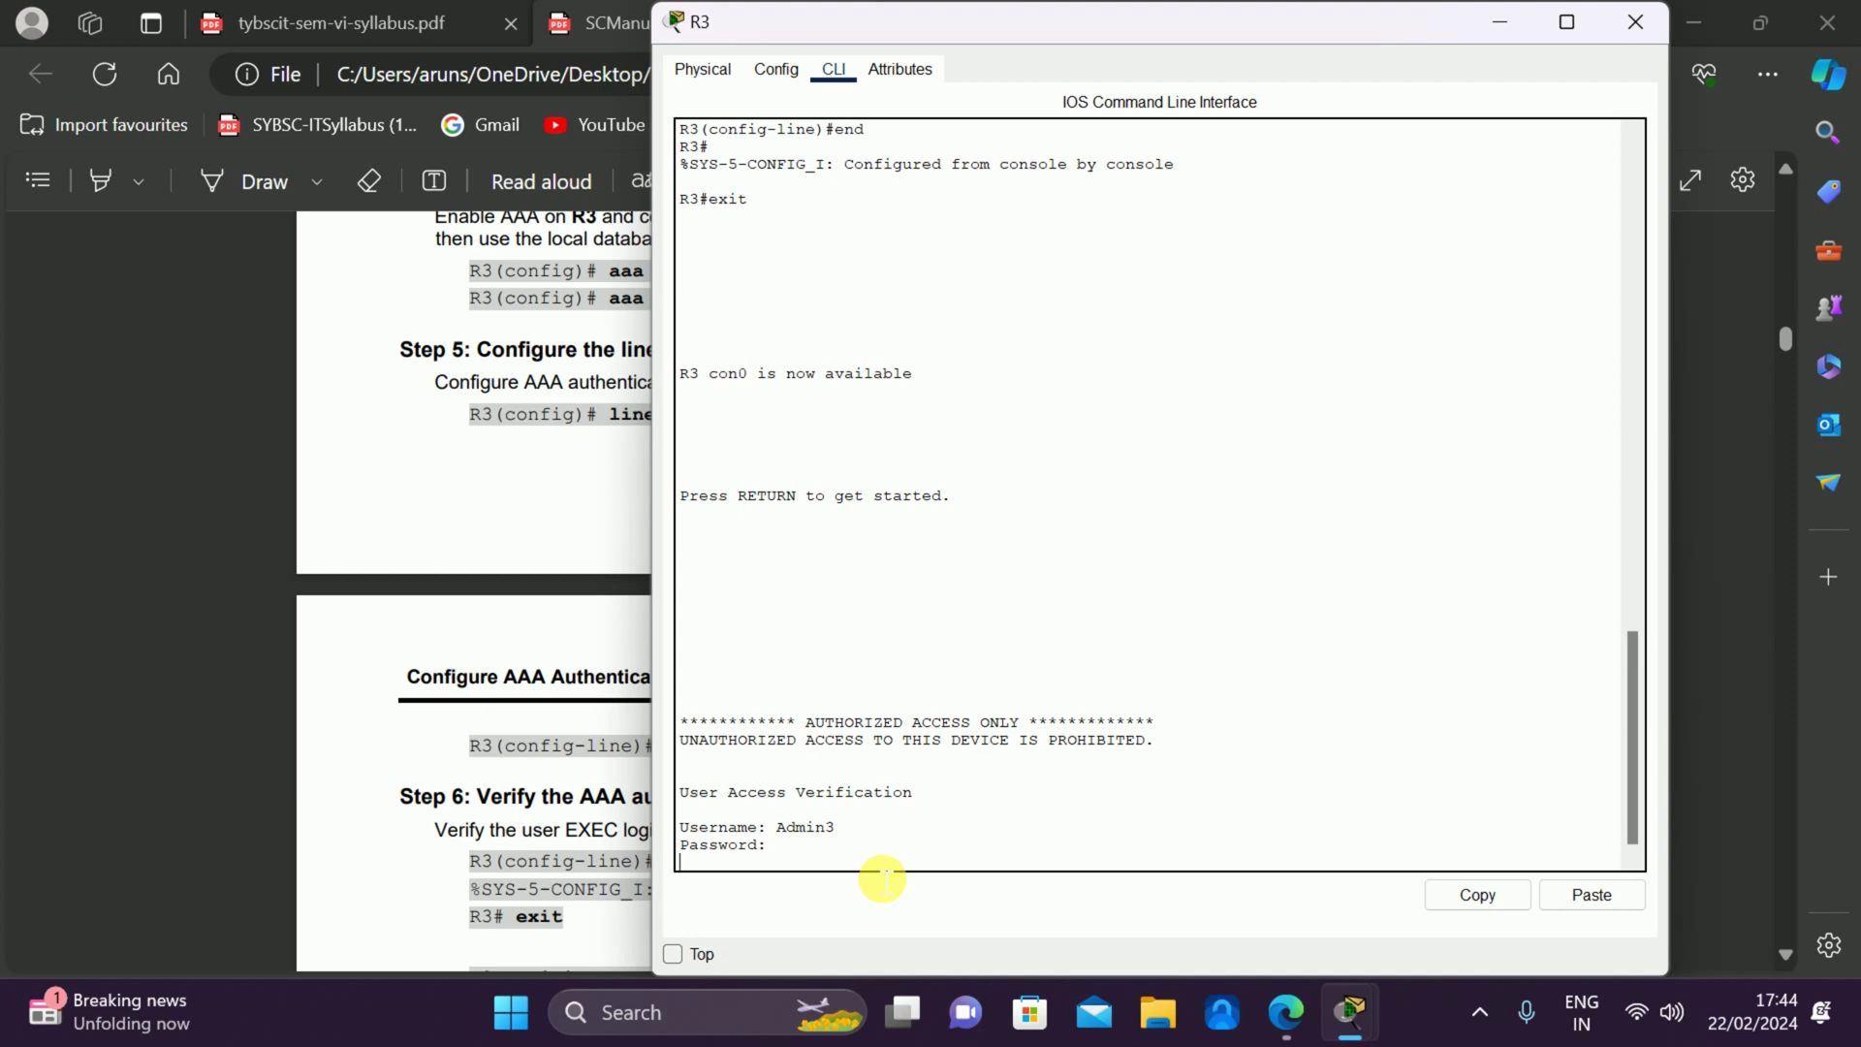
key("Return")
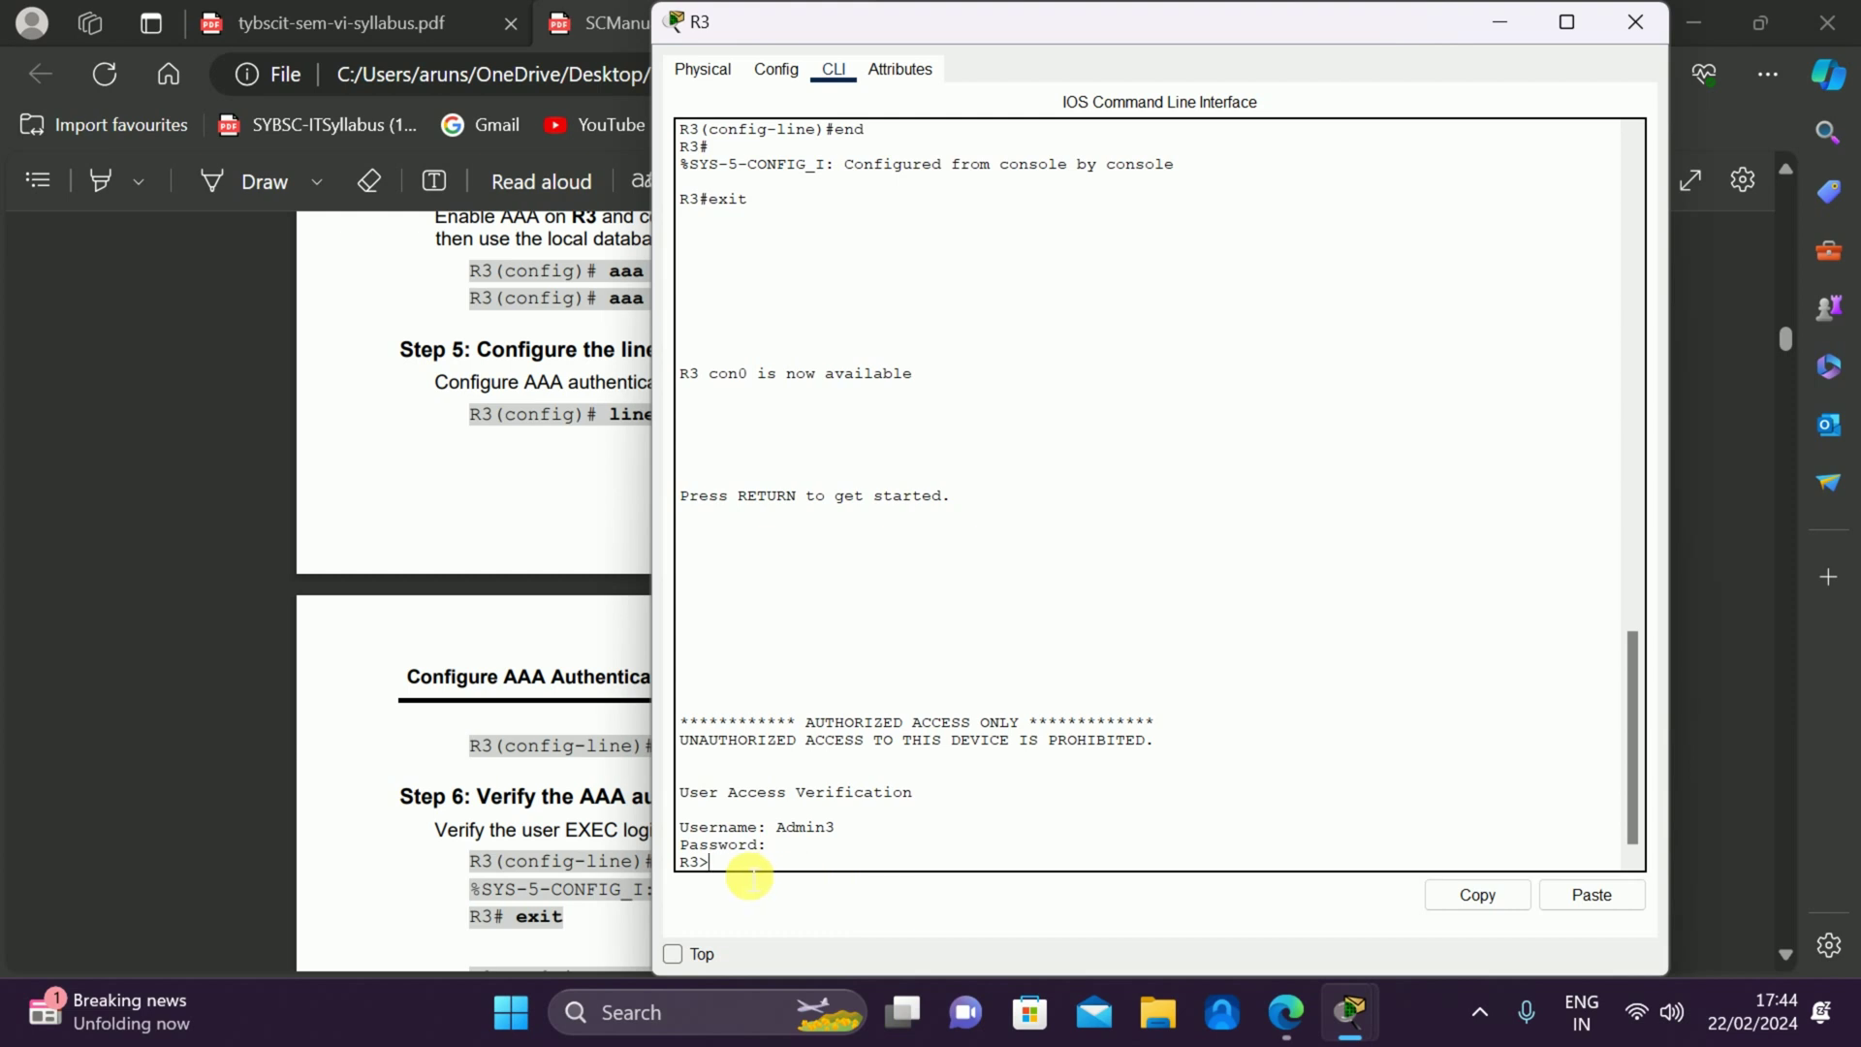
scroll(866, 749, "down", 1)
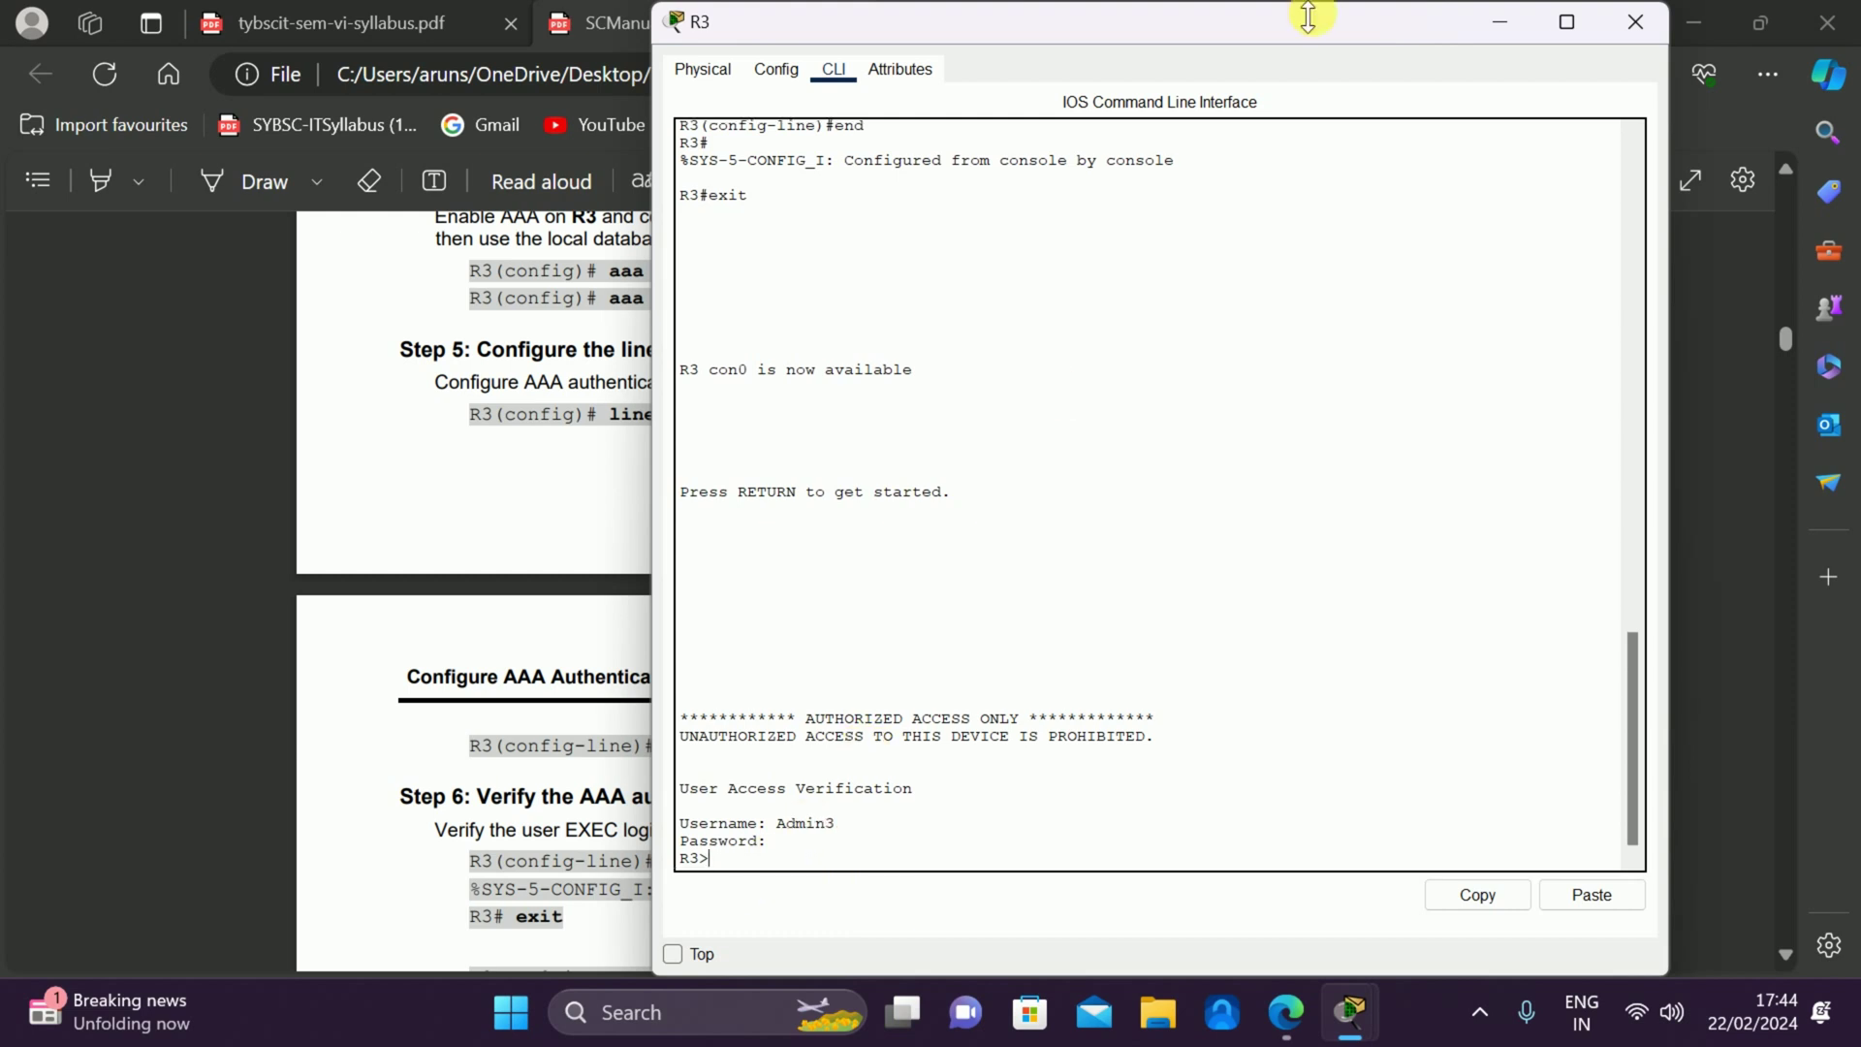
Minimise the R3 console, the manual, the Packet Tracer workspace and the R2 console to show the desktop.
left_click(1493, 21)
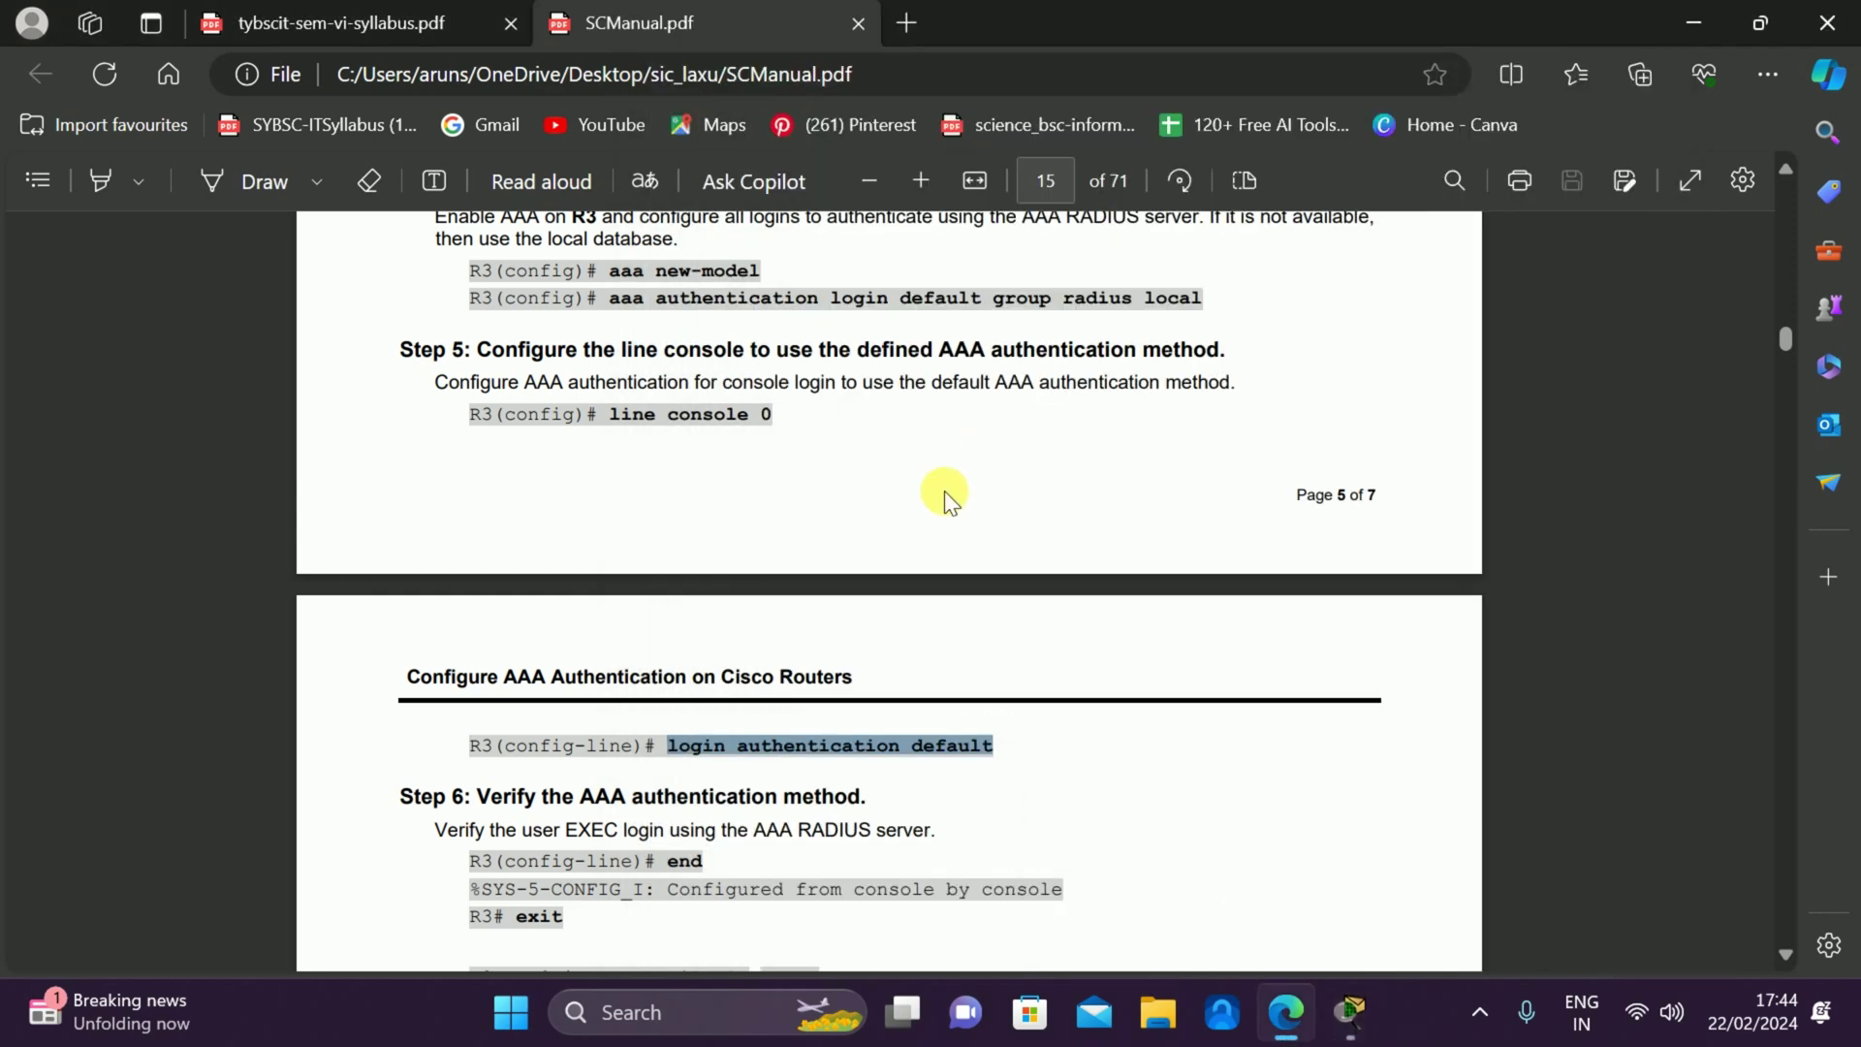
scroll(944, 490, "up", 3)
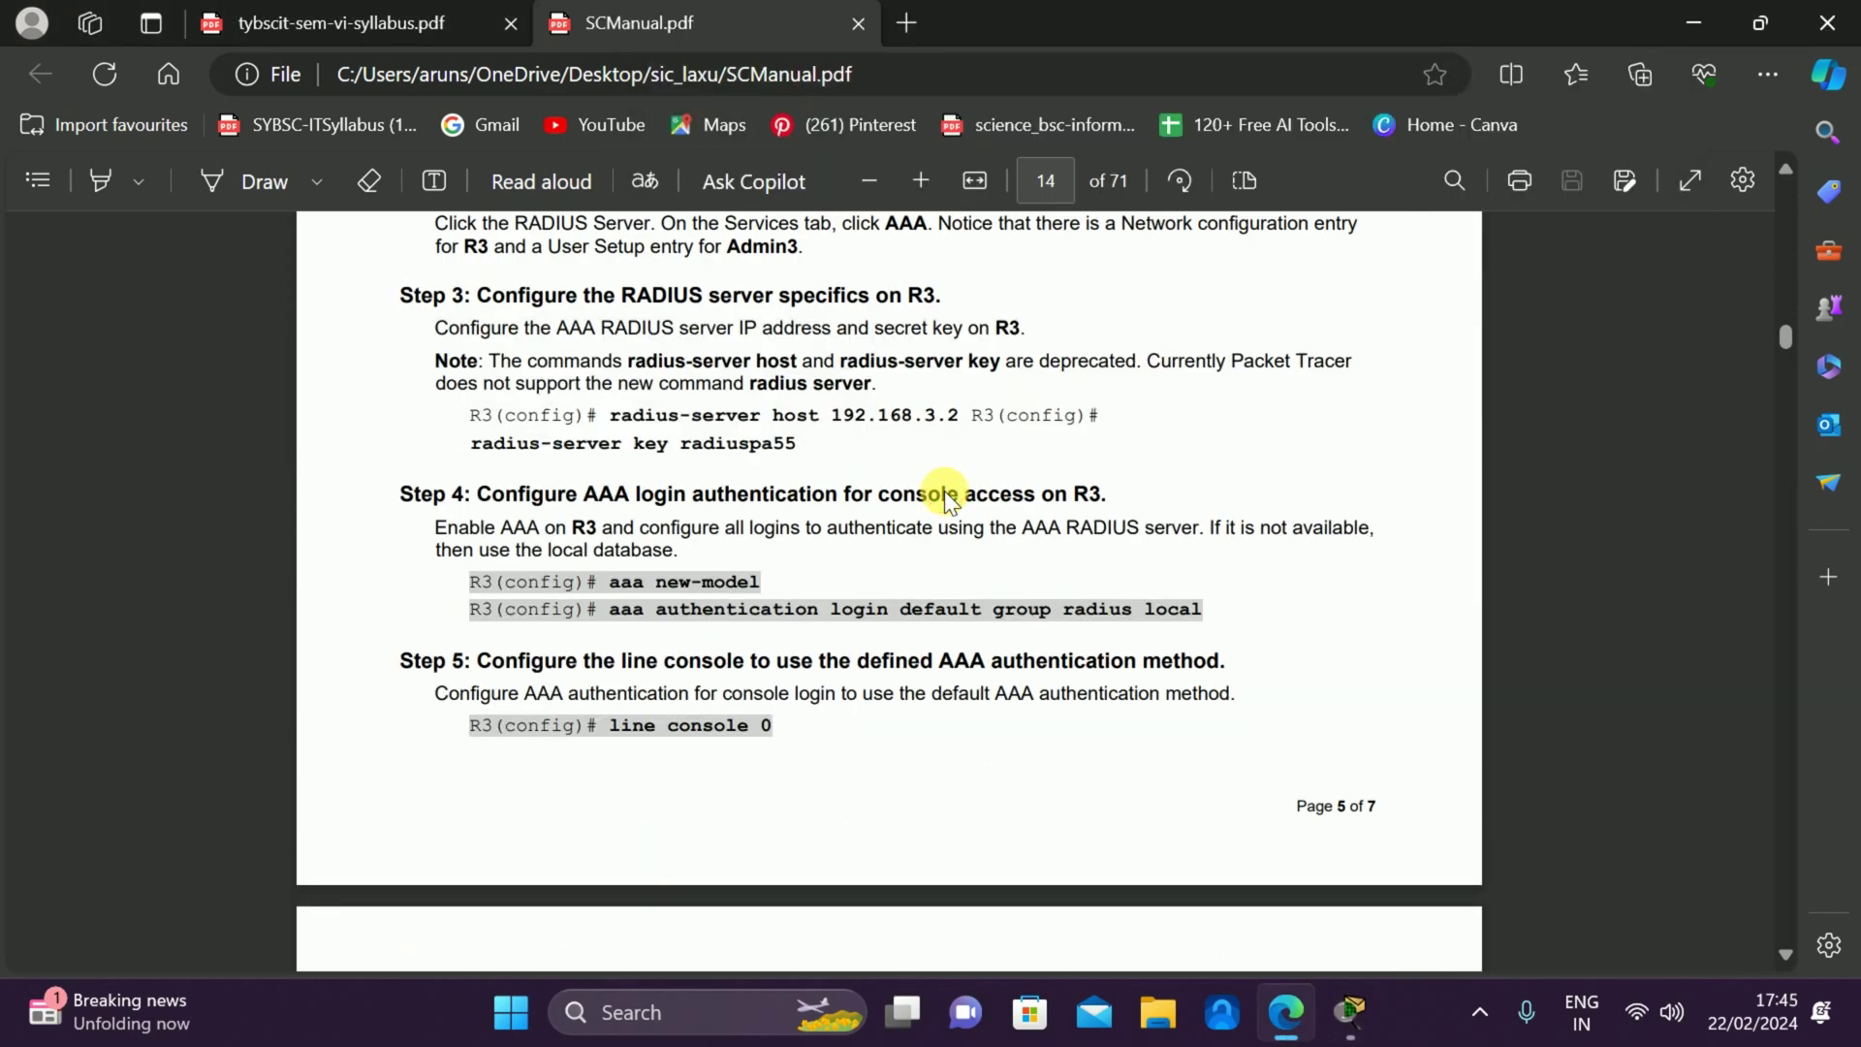
left_click(1707, 14)
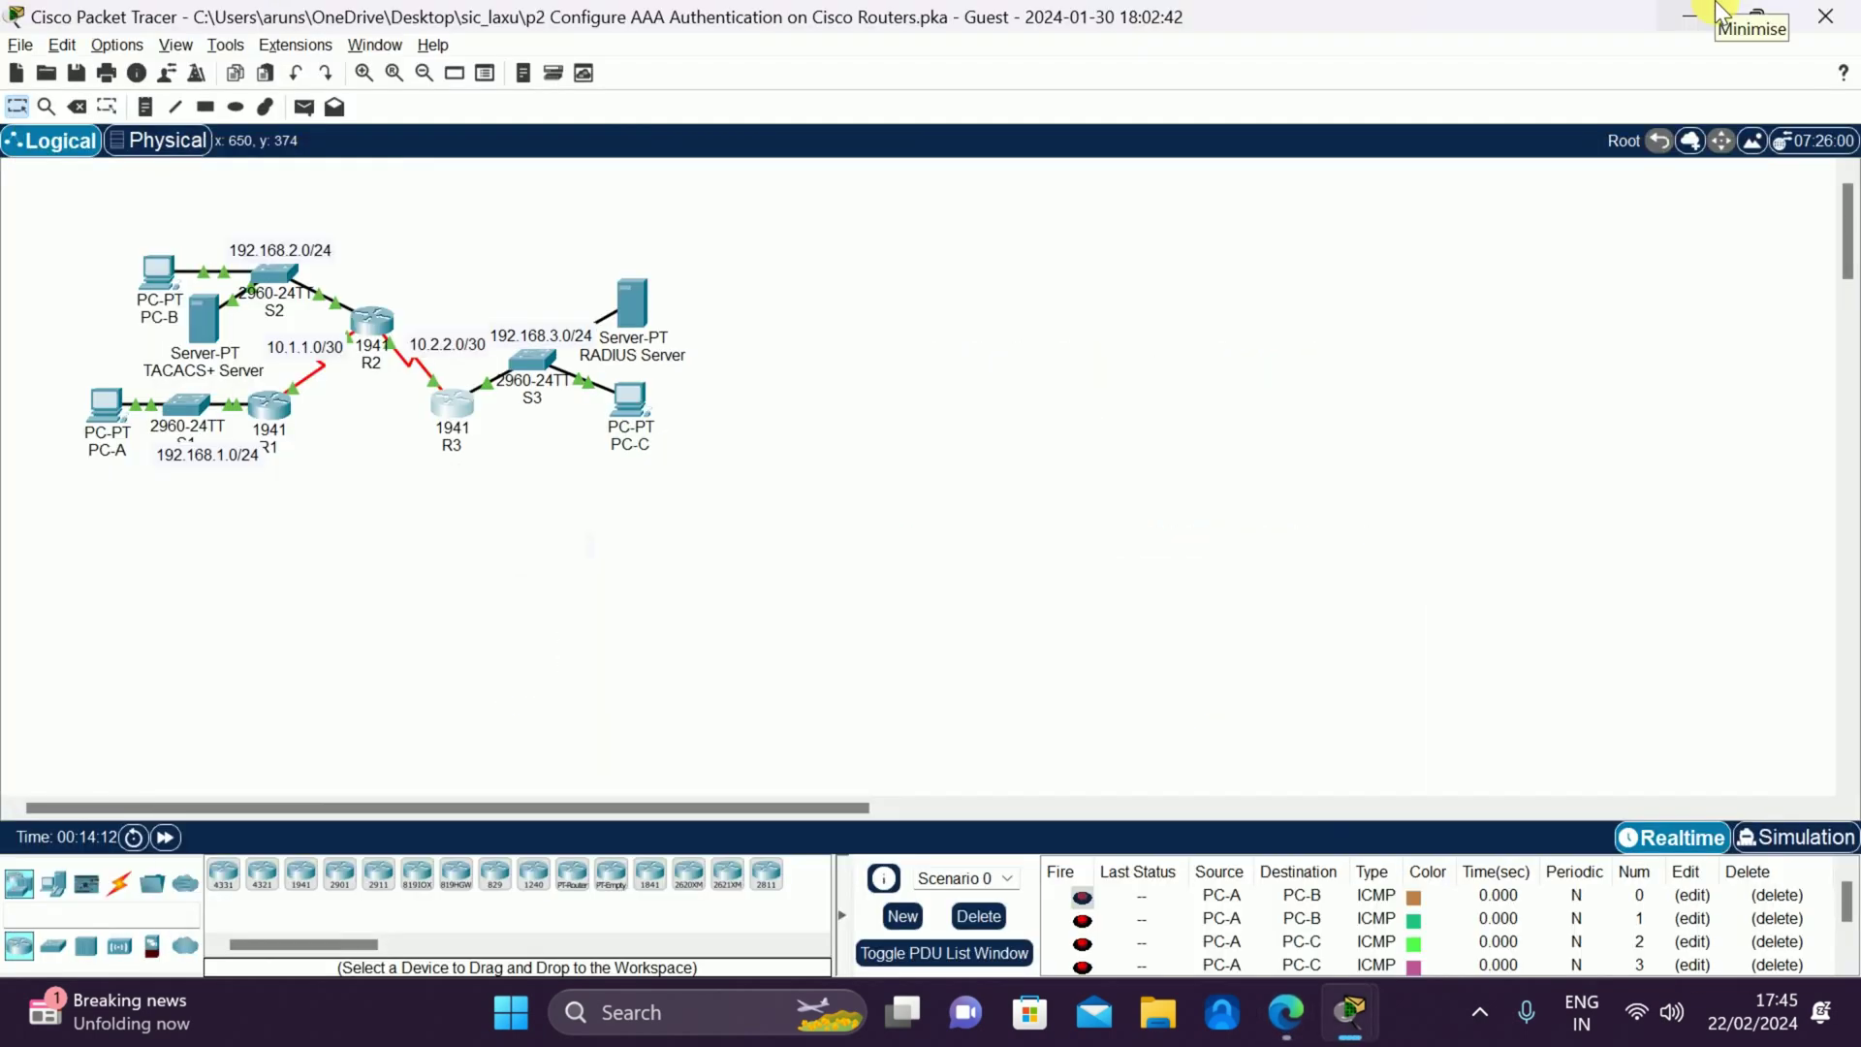
left_click(1705, 16)
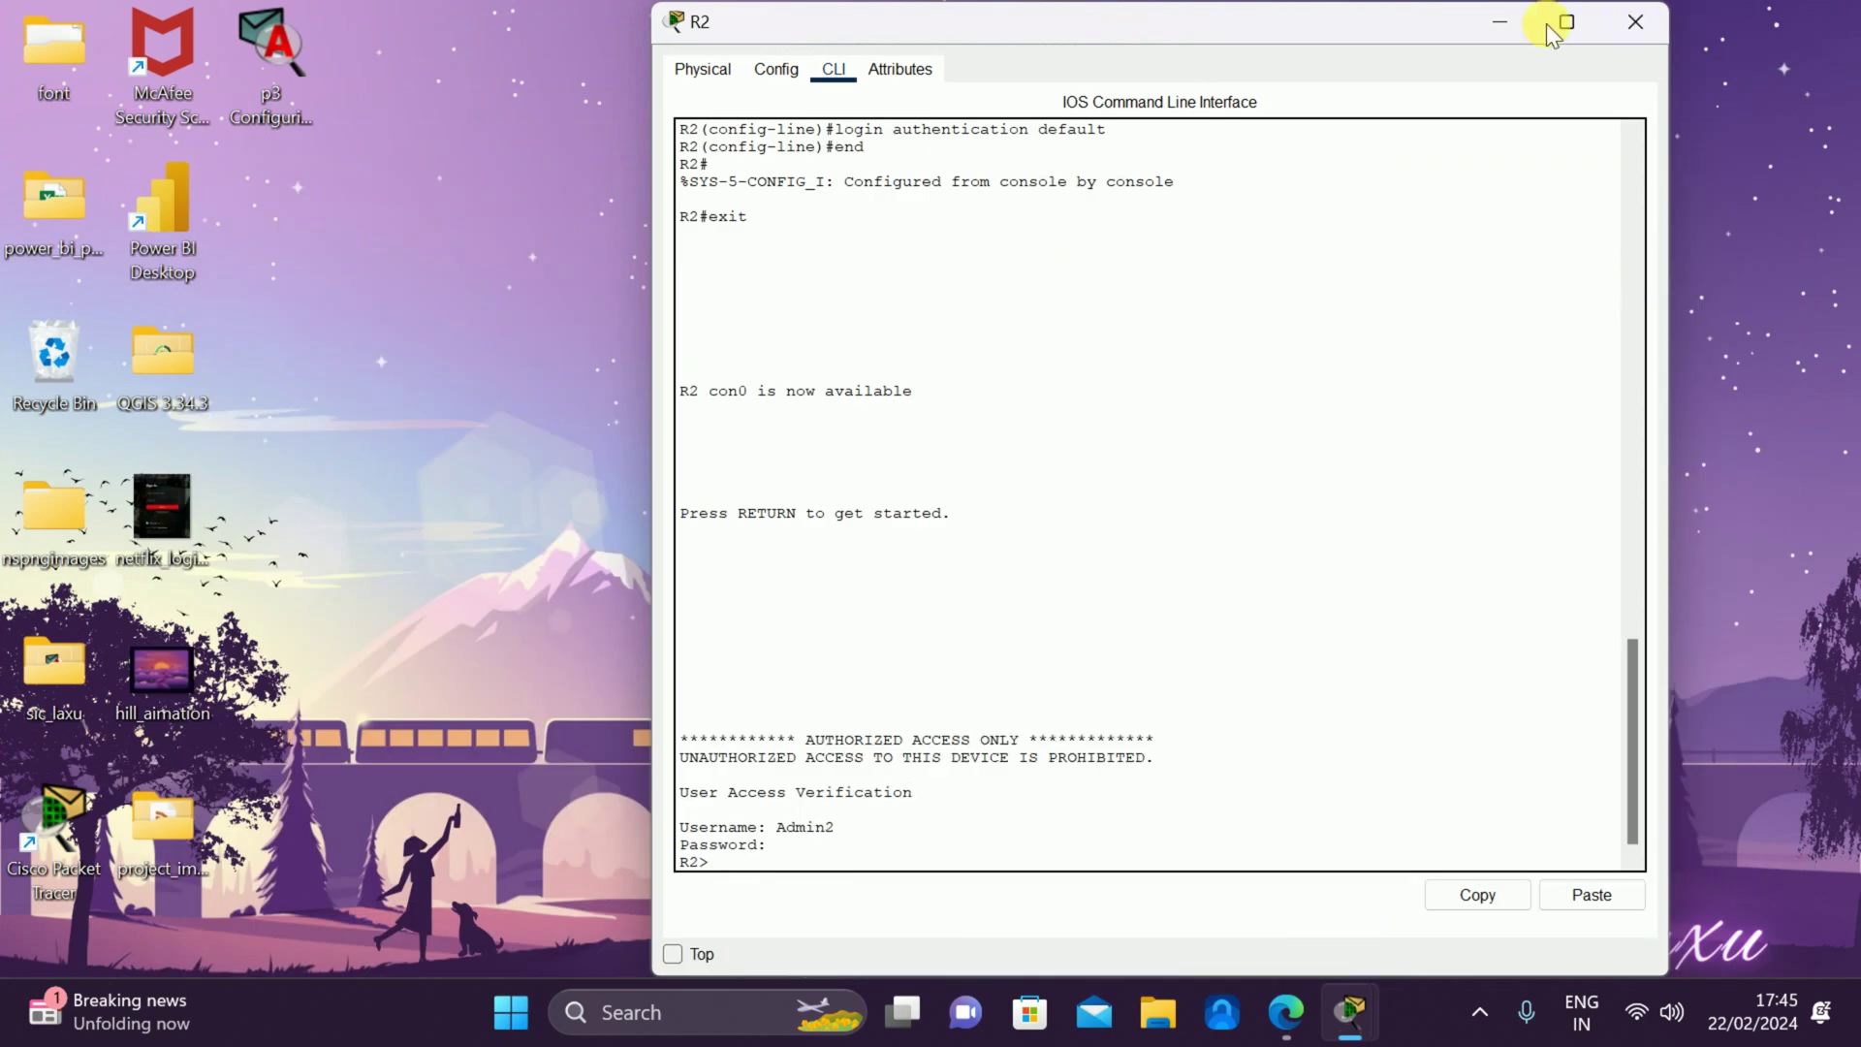
left_click(1488, 32)
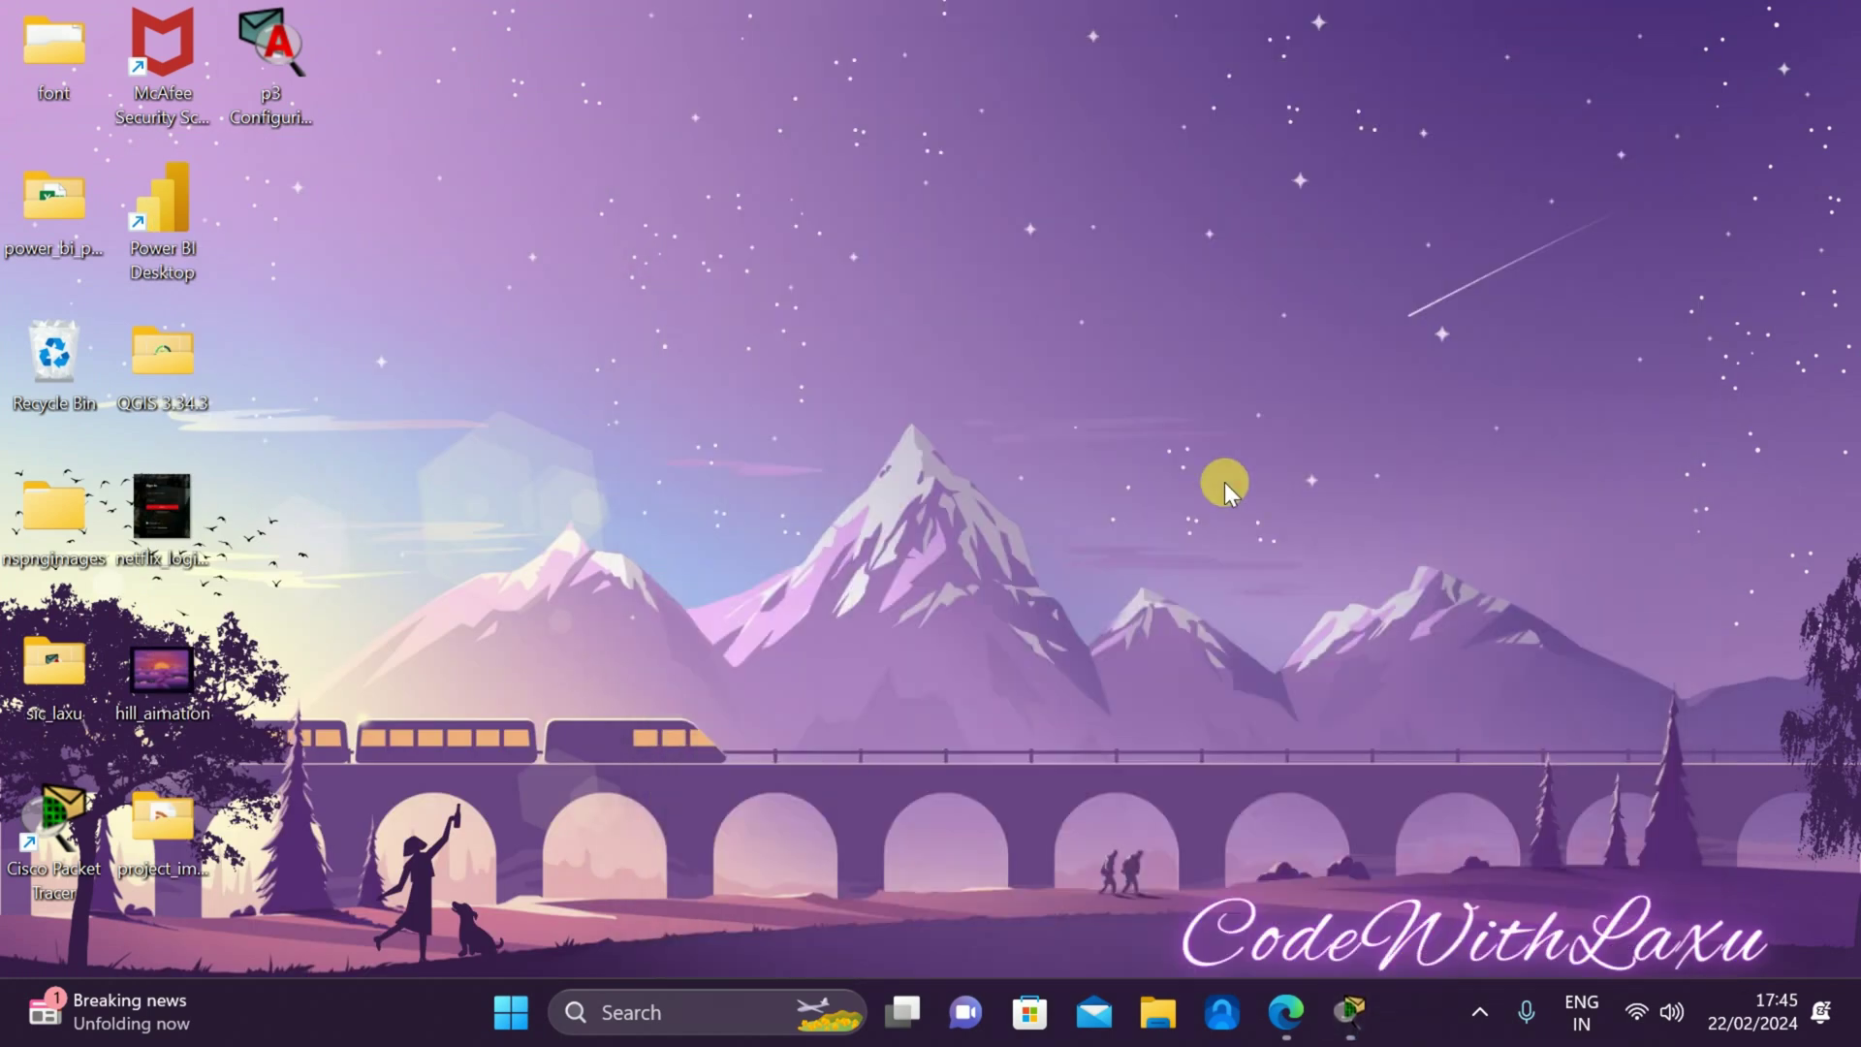